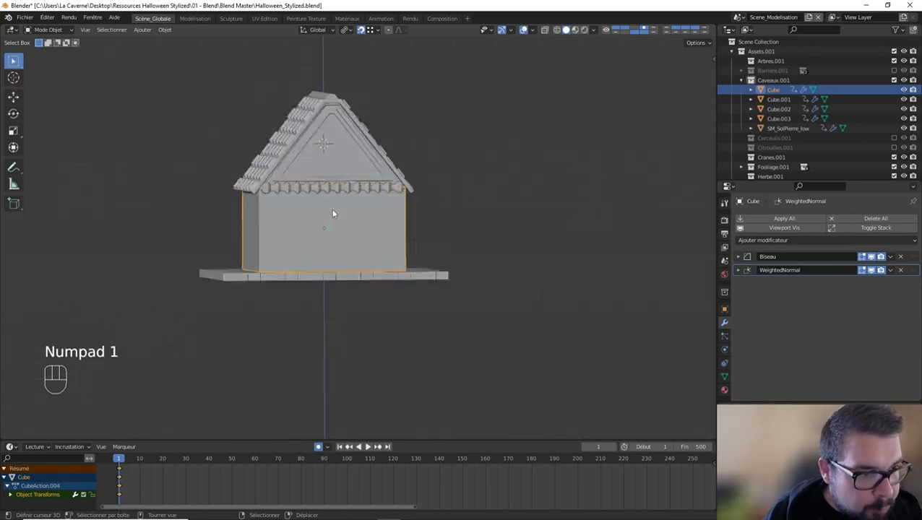
Isolate the vault's wall cube in local view and enter Edit Mode with its open top in sight.
{"action": "key", "text": "KP_Divide"}
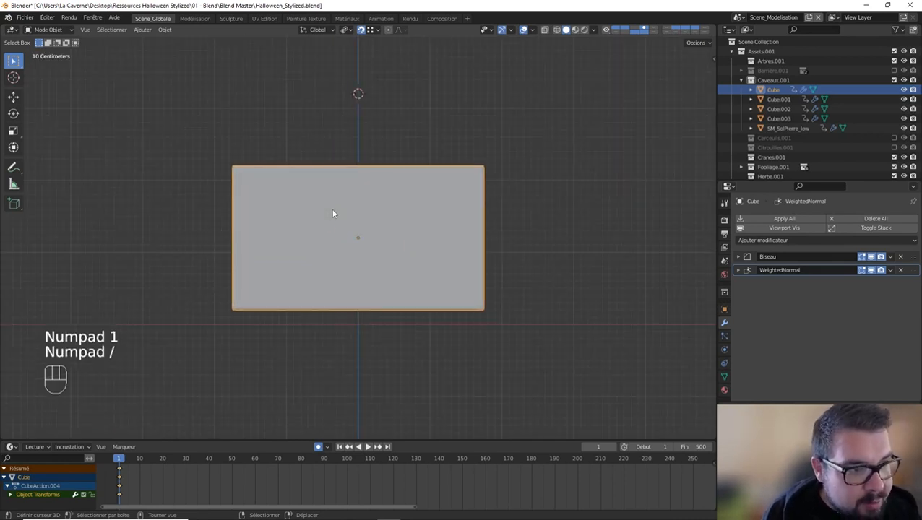
{"action": "middle_click_drag", "start_coordinate": [333, 214], "coordinate": [331, 245]}
{"action": "key", "text": "Tab"}
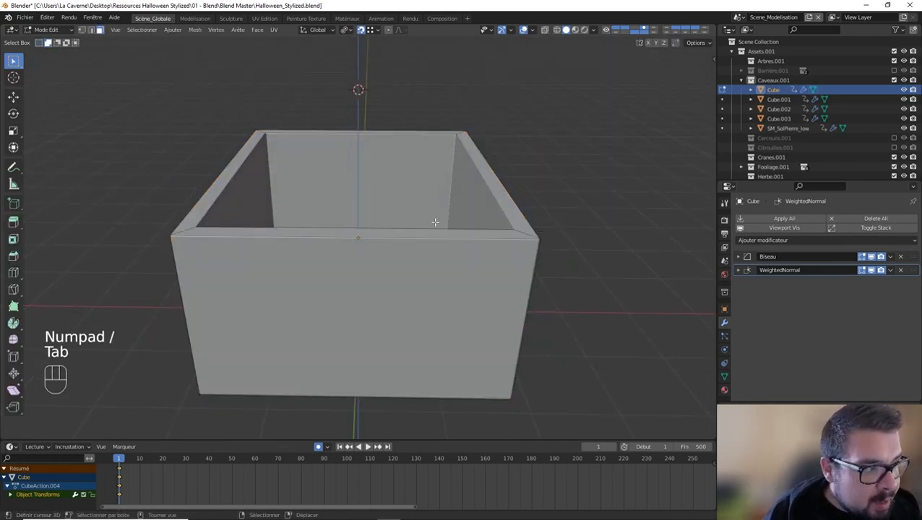
{"action": "middle_click_drag", "start_coordinate": [416, 217], "coordinate": [330, 244]}
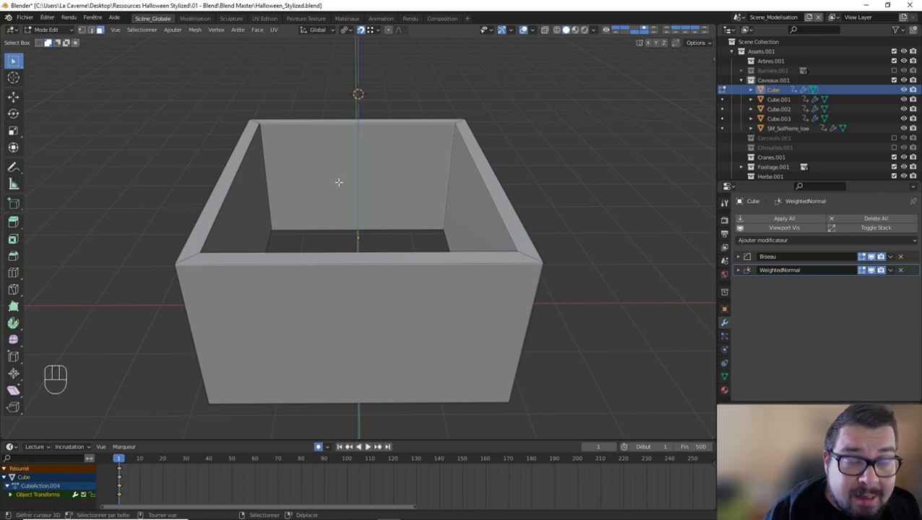
{"action": "scroll", "coordinate": [339, 182], "scroll_direction": "up", "scroll_amount": 2}
{"action": "scroll", "coordinate": [338, 182], "scroll_direction": "down", "scroll_amount": 2}
{"action": "middle_click_drag", "start_coordinate": [329, 208], "coordinate": [327, 207]}
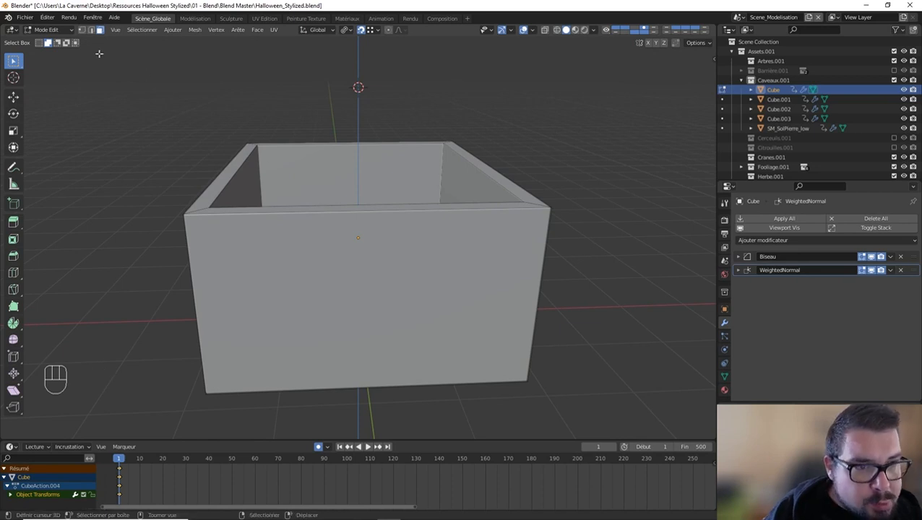
Delete the inner wall faces together with the top and bottom rim faces, keeping only the outer walls.
{"action": "left_click", "coordinate": [278, 174], "text": "alt+shift"}
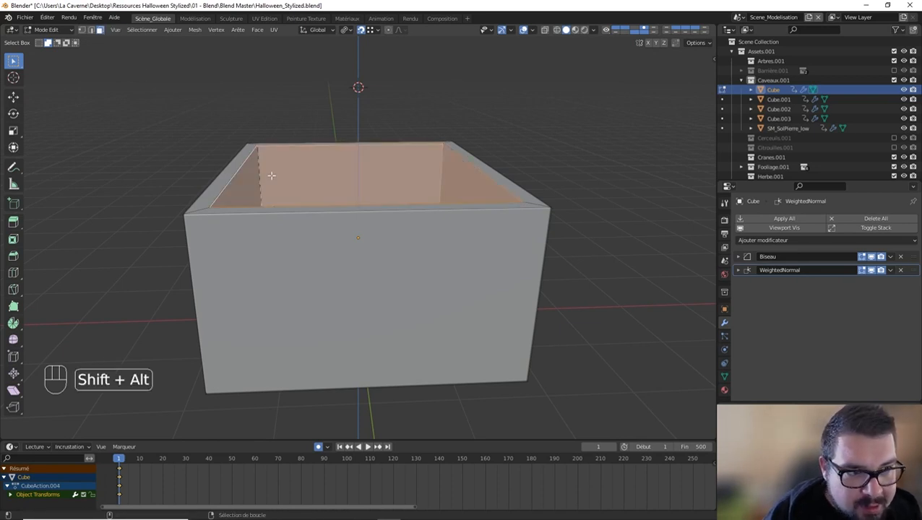
{"action": "middle_click_drag", "start_coordinate": [270, 172], "coordinate": [344, 183]}
{"action": "key", "text": "ctrl+KP_Add"}
{"action": "key", "text": "x"}
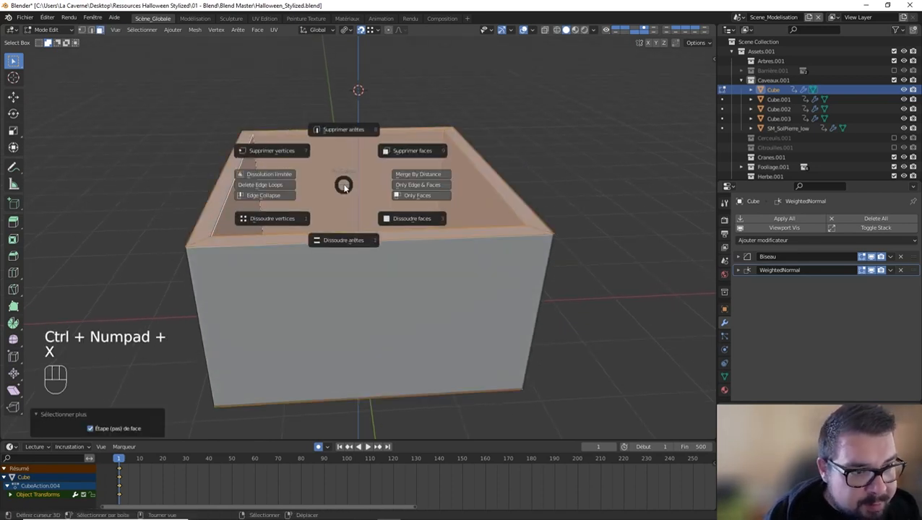
{"action": "left_click", "coordinate": [388, 149]}
Return to Object Mode, apply the cube's scale and rotation, and set its origin to geometry.
{"action": "key", "text": "Tab"}
{"action": "key", "text": "q"}
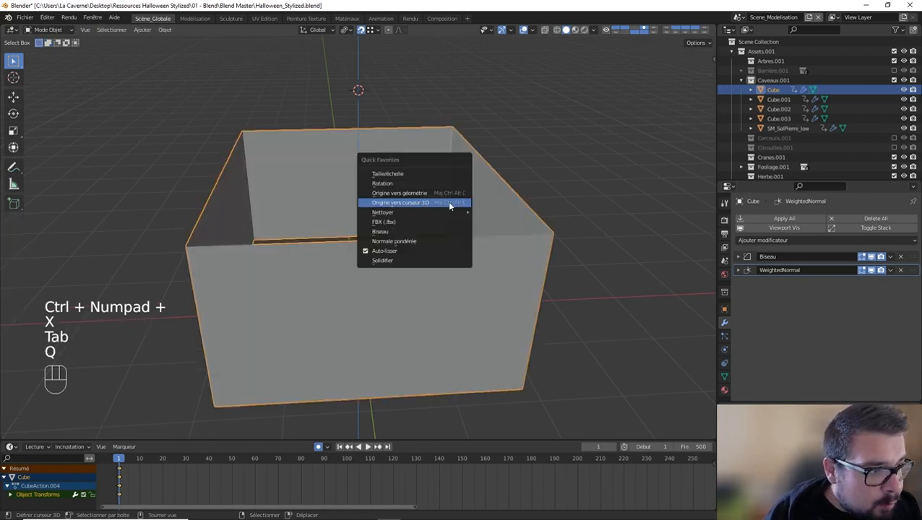
{"action": "left_click", "coordinate": [393, 181]}
{"action": "key", "text": "q"}
{"action": "key", "text": "q"}
{"action": "left_click", "coordinate": [371, 193]}
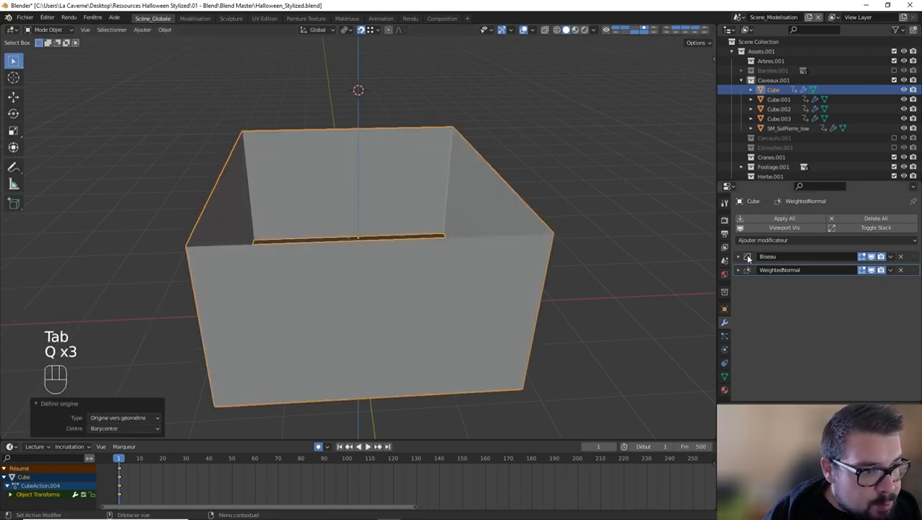
Add a Solidify modifier to the cube and remove the Bevel and WeightedNormal modifiers.
{"action": "left_click", "coordinate": [754, 241]}
{"action": "left_click", "coordinate": [715, 403]}
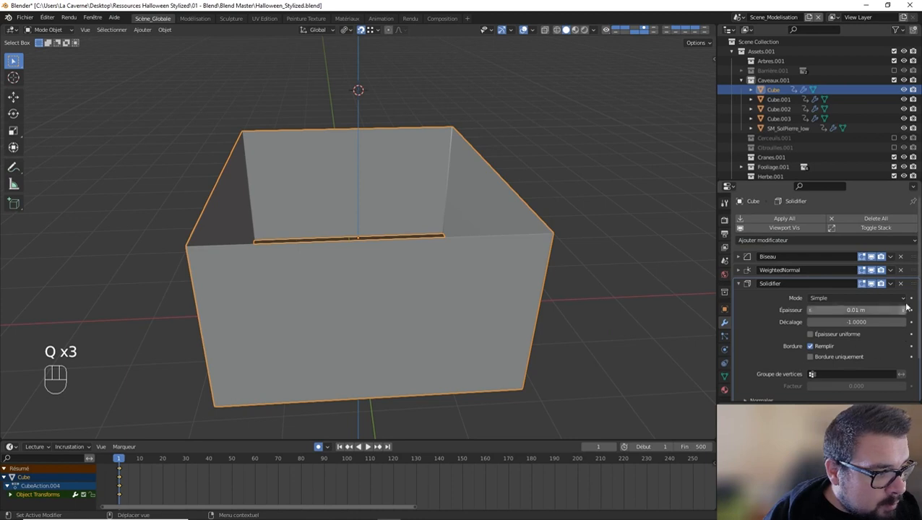
{"action": "left_click", "coordinate": [900, 256]}
{"action": "left_click", "coordinate": [900, 256]}
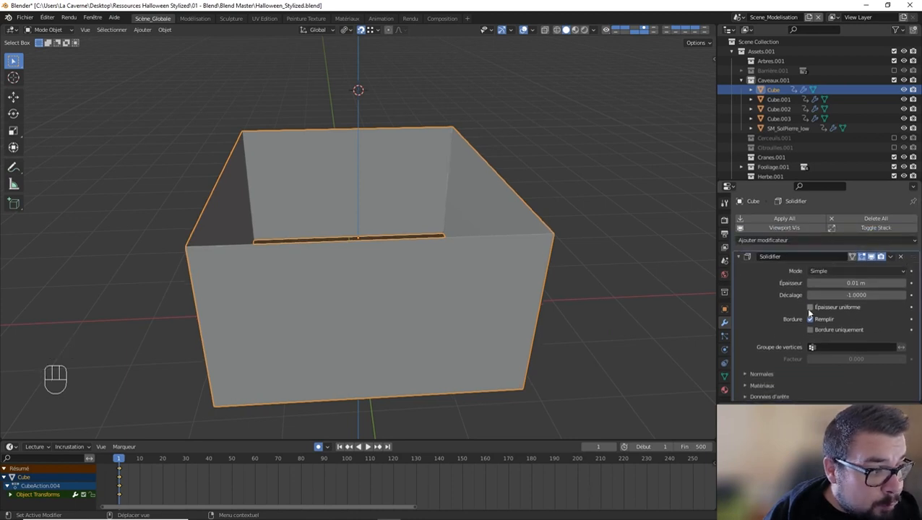
Enable even thickness on the Solidify modifier and set its thickness to 0.2 m.
{"action": "left_click", "coordinate": [810, 307]}
{"action": "left_click", "coordinate": [853, 282]}
{"action": "type", "text": "0.2"}
{"action": "key", "text": "Return"}
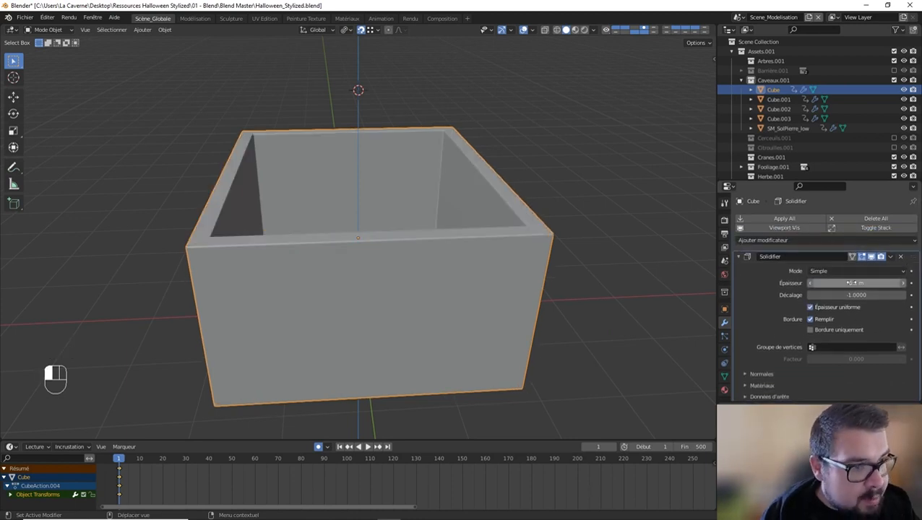
Add a centred vertical loop cut to the front wall in Edit Mode.
{"action": "scroll", "coordinate": [358, 238], "scroll_direction": "up", "scroll_amount": 2}
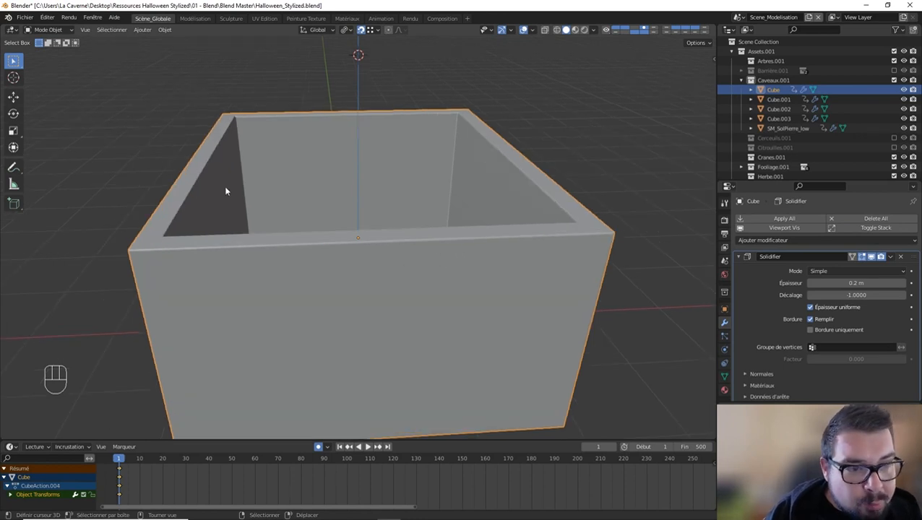
{"action": "key", "text": "Tab"}
{"action": "middle_click_drag", "start_coordinate": [386, 246], "coordinate": [386, 232]}
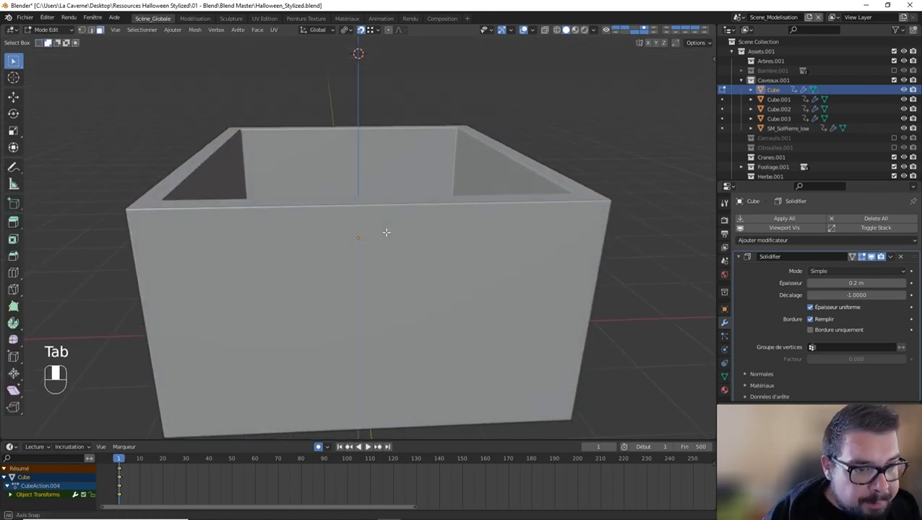
{"action": "key", "text": "KP_1"}
{"action": "key", "text": "ctrl+r"}
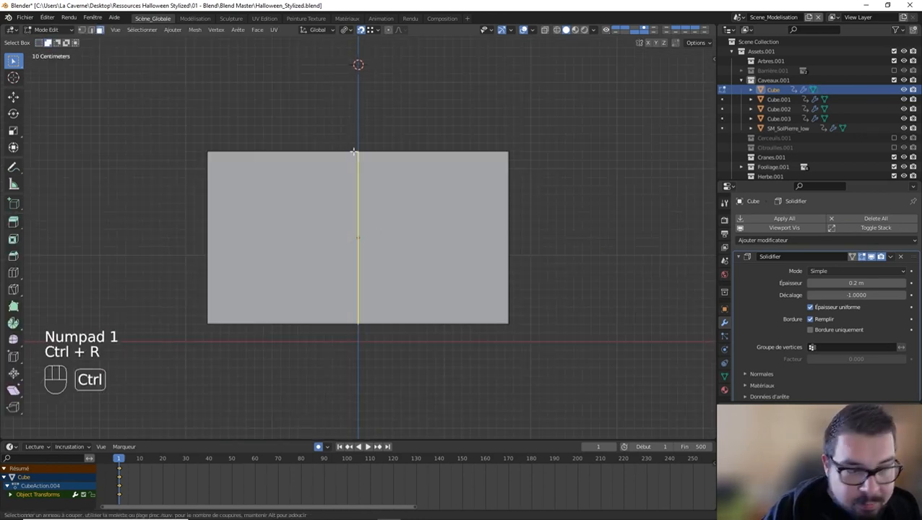
{"action": "left_click", "coordinate": [353, 152]}
{"action": "right_click", "coordinate": [357, 152]}
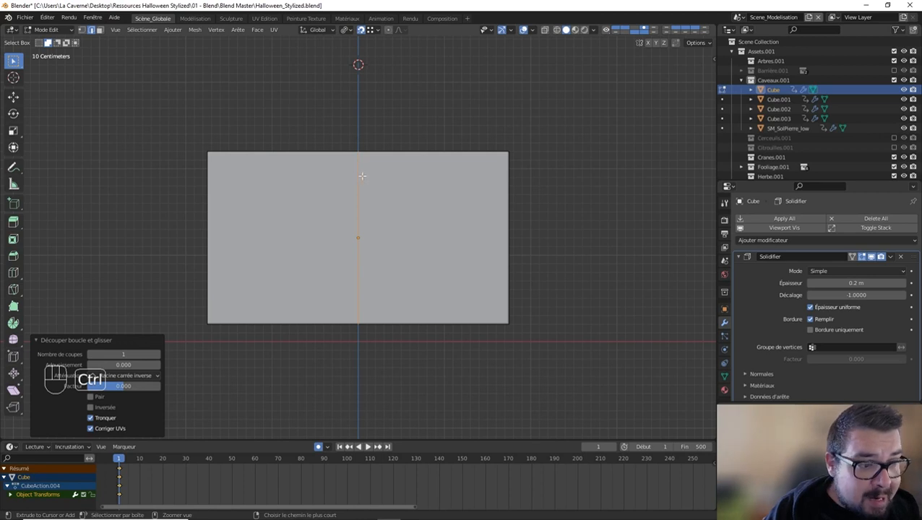
Add a second vertical loop cut at the front wall's centre and move it -0.5 m along X.
{"action": "key", "text": "ctrl+r"}
{"action": "left_click", "coordinate": [309, 148]}
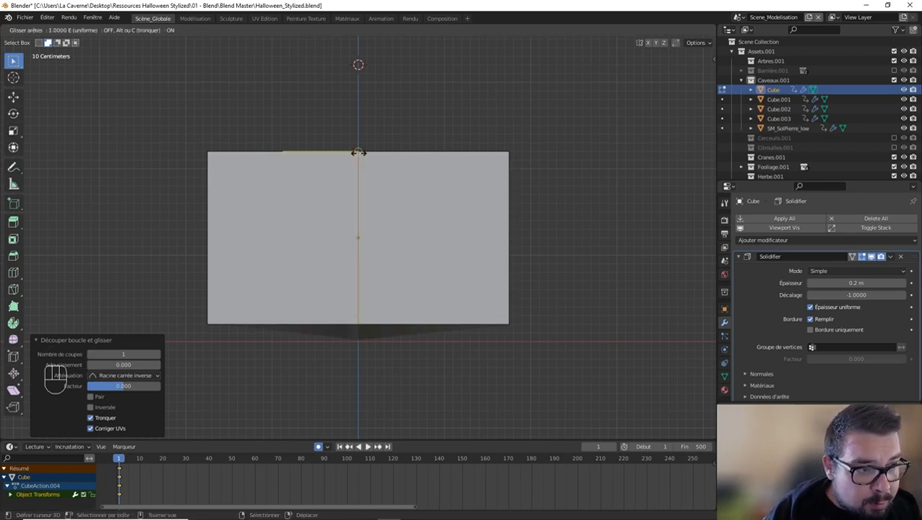
{"action": "right_click", "coordinate": [358, 152]}
{"action": "type", "text": "g"}
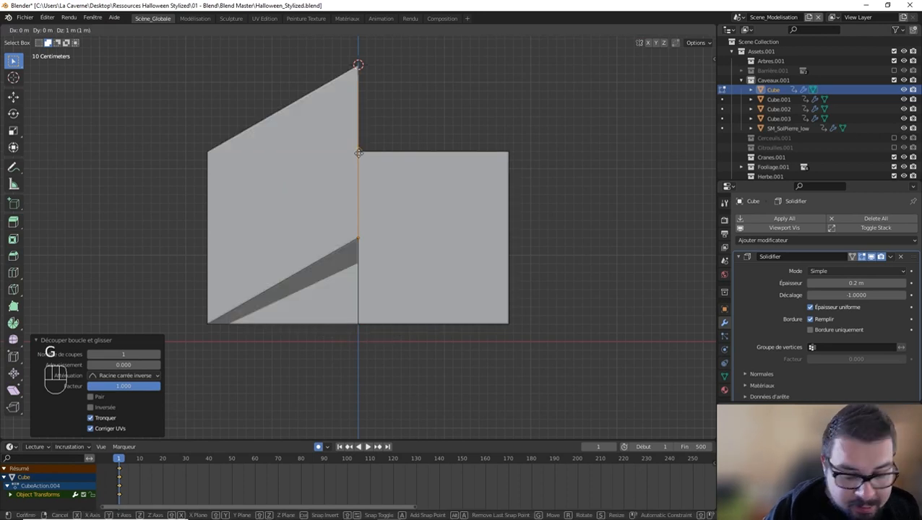
{"action": "type", "text": "x-0.5"}
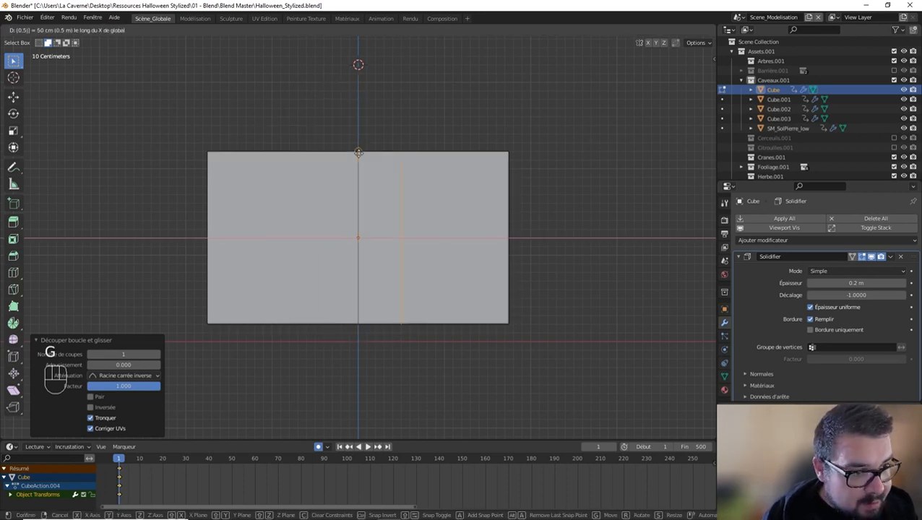
{"action": "key", "text": "Return"}
Add a third vertical loop cut at the front wall's centre and move it 0.5 m along X.
{"action": "key", "text": "ctrl+r"}
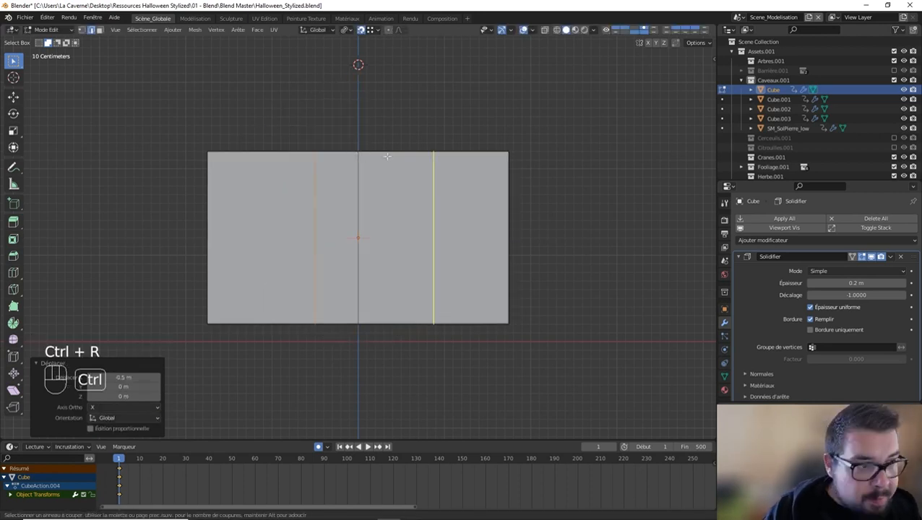
{"action": "left_click", "coordinate": [359, 155]}
{"action": "left_click", "coordinate": [358, 159]}
{"action": "type", "text": "gx"}
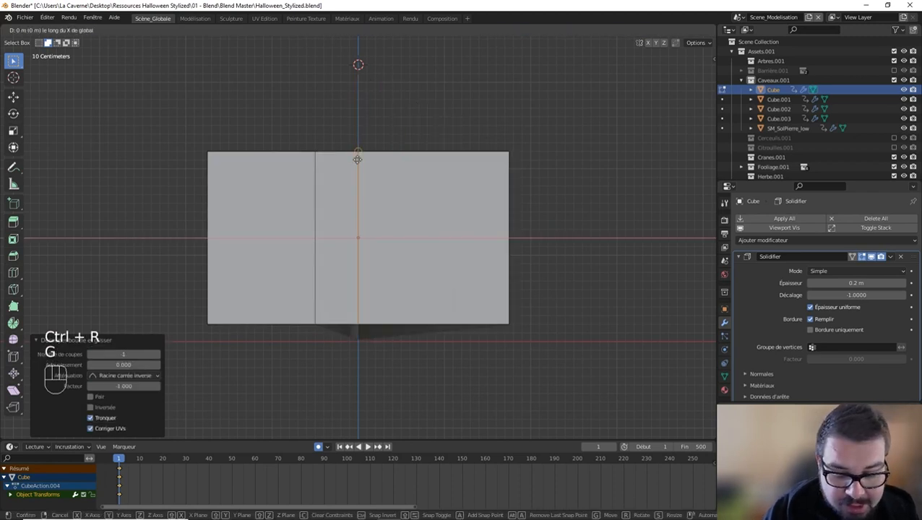
{"action": "type", "text": "0.5"}
{"action": "key", "text": "Return"}
Add a horizontal loop cut around the walls, slide it down to the base and move it up 1.8 m along Z.
{"action": "middle_click_drag", "start_coordinate": [357, 159], "coordinate": [248, 221]}
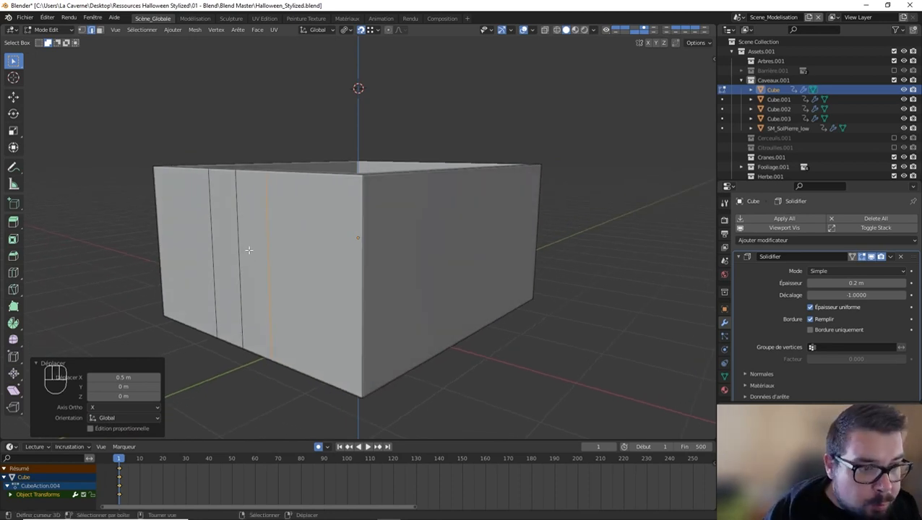
{"action": "key", "text": "ctrl+r"}
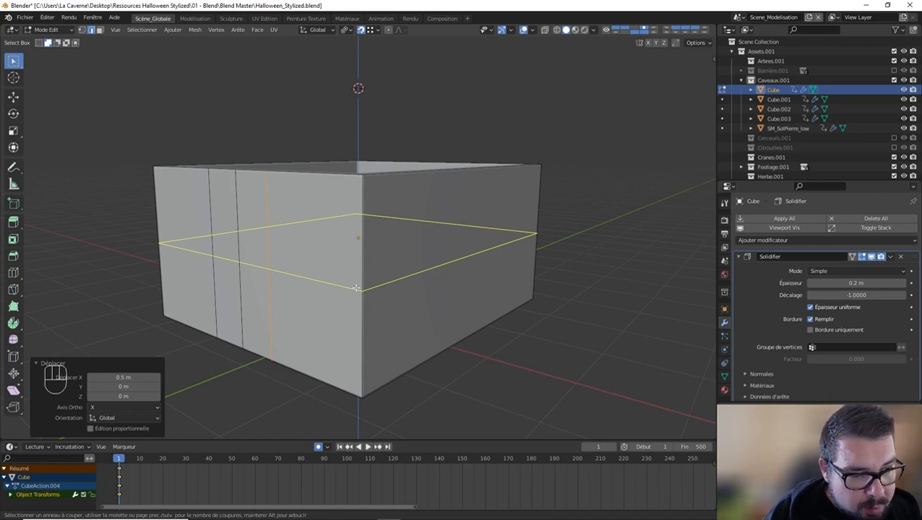
{"action": "left_click", "coordinate": [356, 288]}
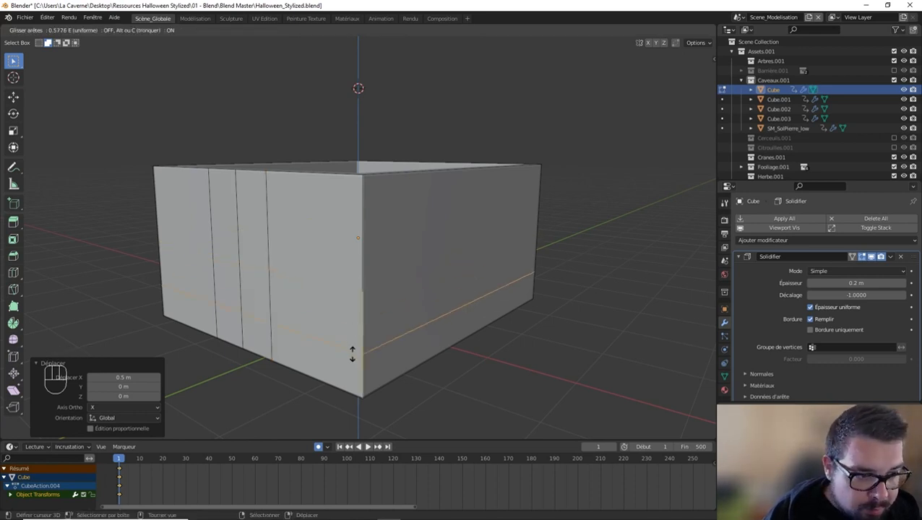
{"action": "left_click", "coordinate": [362, 393]}
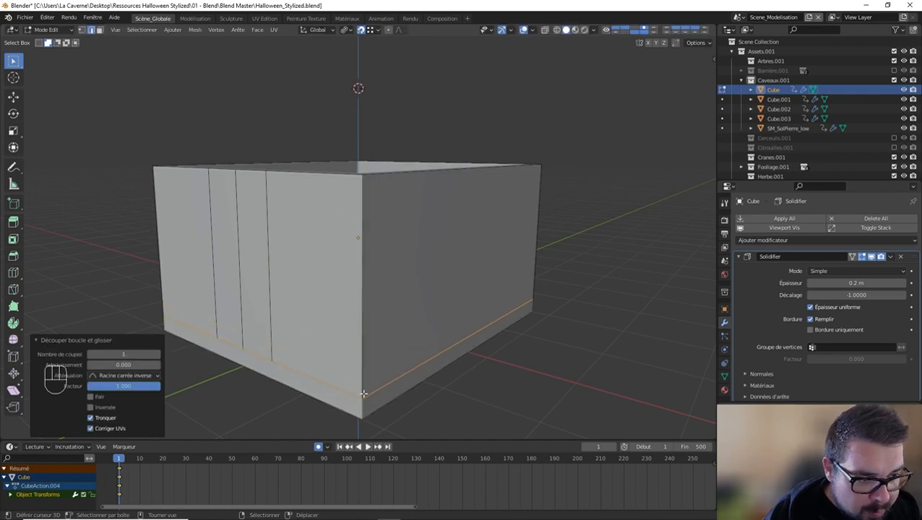
{"action": "type", "text": "gz"}
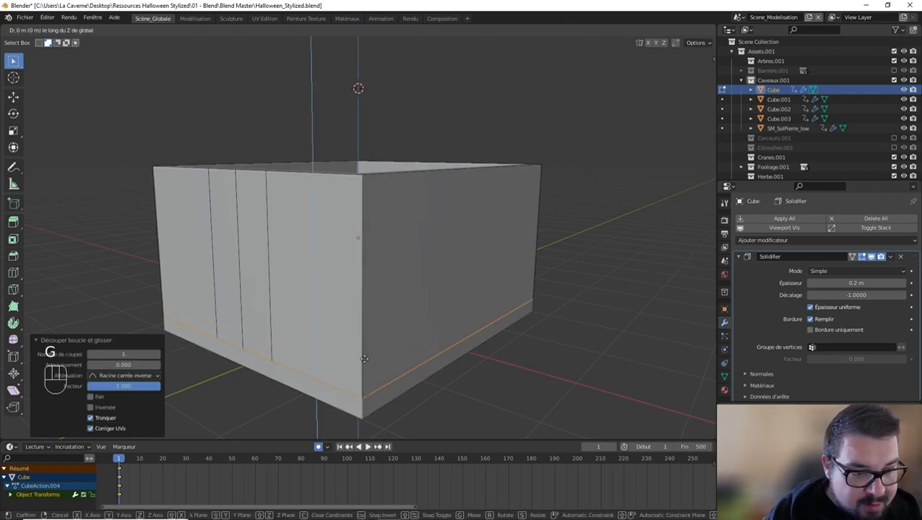
{"action": "type", "text": "1.8"}
{"action": "left_click", "coordinate": [364, 358]}
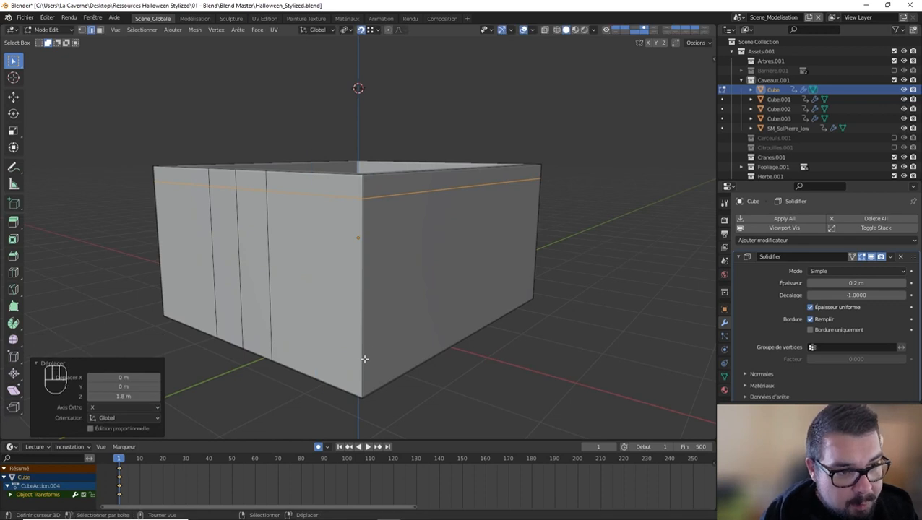
Delete the two central front wall faces below the horizontal cut to open a doorway.
{"action": "left_click", "coordinate": [100, 30]}
{"action": "left_click", "coordinate": [234, 252]}
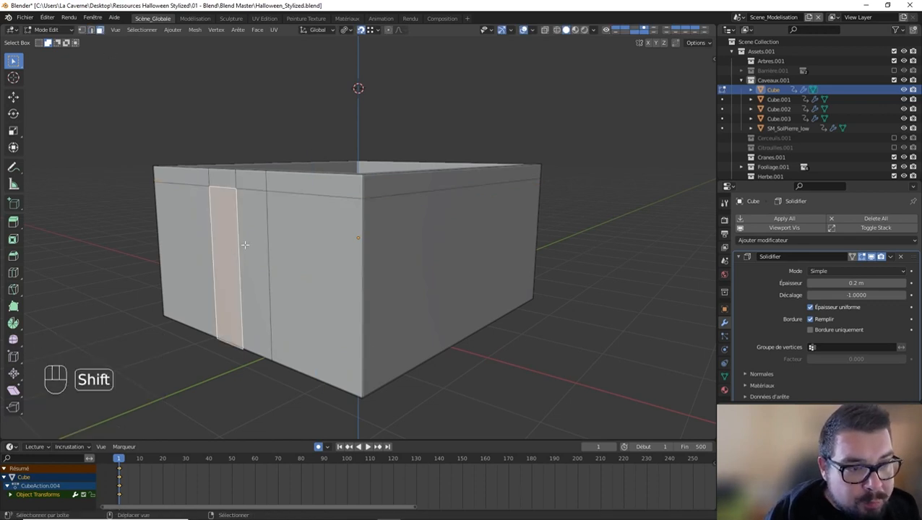
{"action": "left_click", "coordinate": [243, 244], "text": "shift"}
{"action": "key", "text": "x"}
{"action": "left_click", "coordinate": [248, 218]}
Turn on the edge length overlay and inspect the length of the middle vertical edge above the doorway.
{"action": "middle_click_drag", "start_coordinate": [248, 218], "coordinate": [292, 216]}
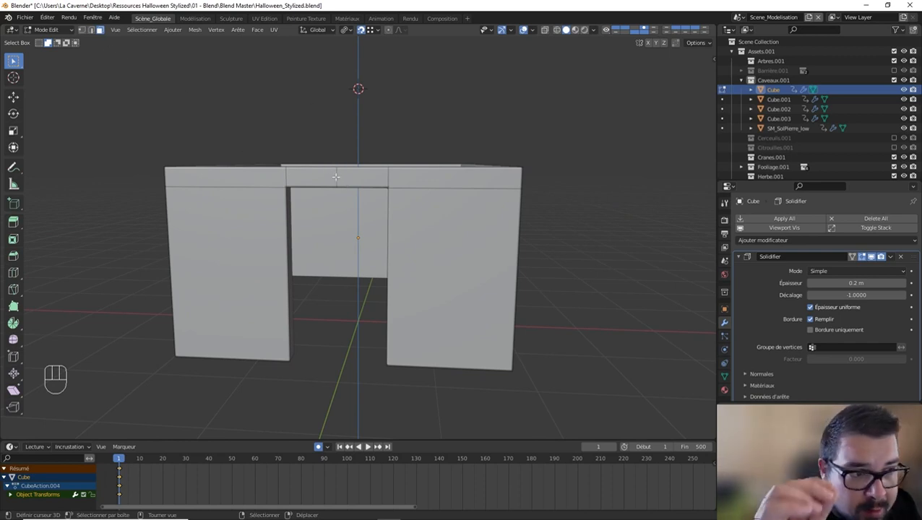
{"action": "left_click", "coordinate": [534, 30]}
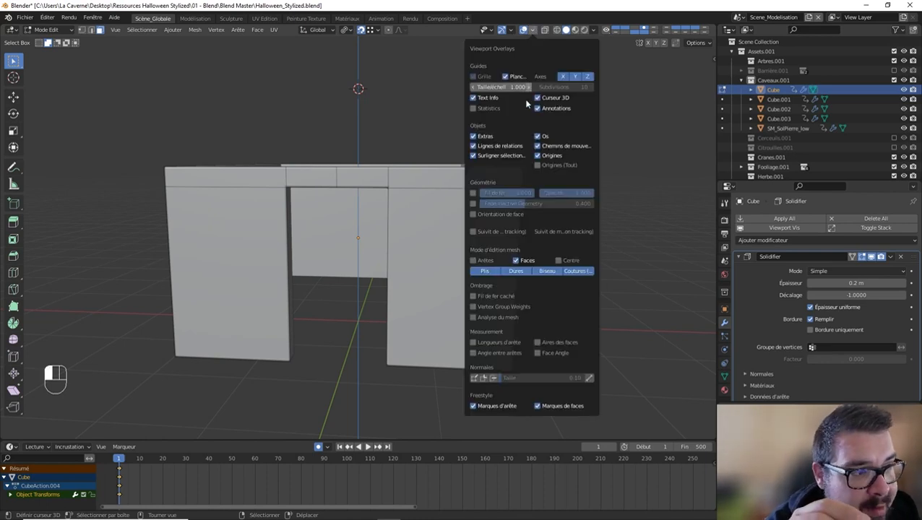
{"action": "left_click", "coordinate": [474, 342]}
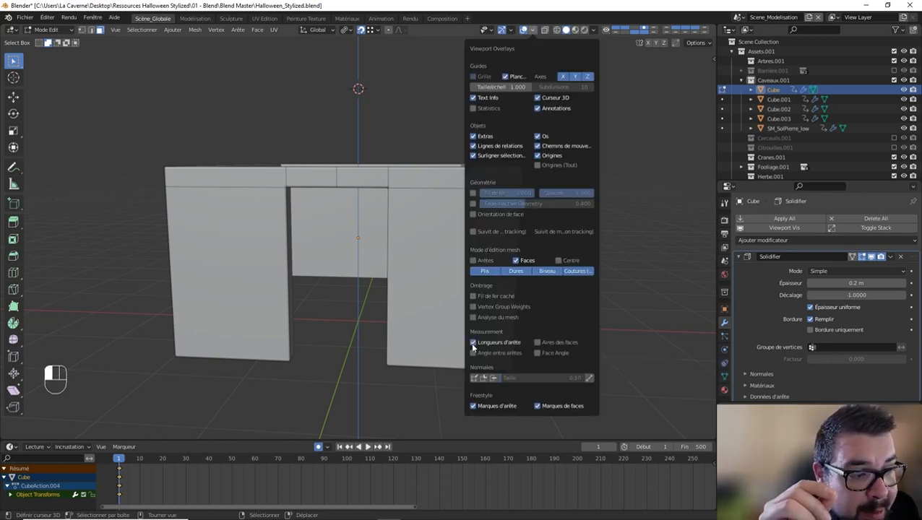
{"action": "left_click", "coordinate": [90, 30]}
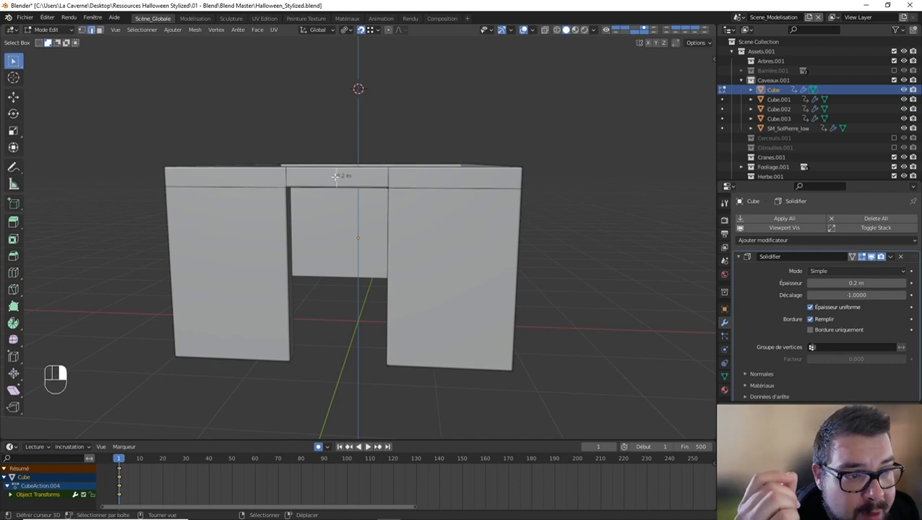
{"action": "scroll", "coordinate": [369, 211], "scroll_direction": "up", "scroll_amount": 5}
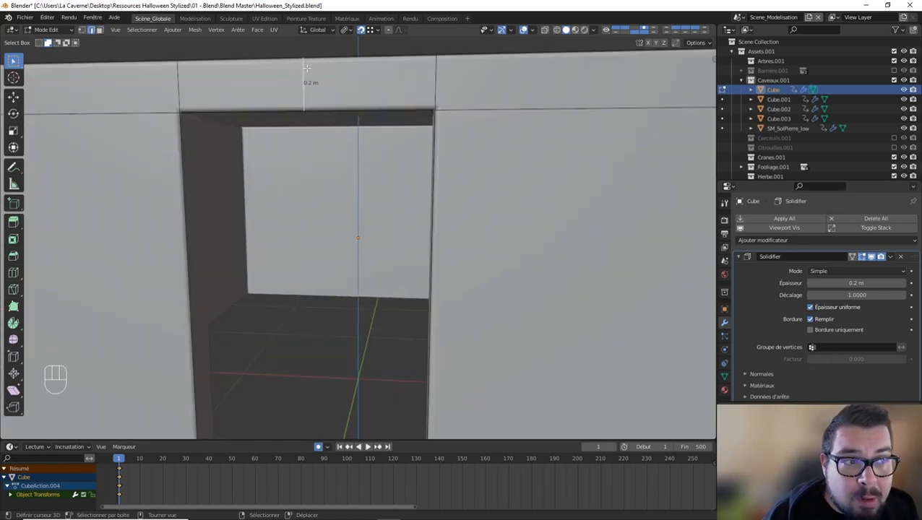
{"action": "scroll", "coordinate": [315, 117], "scroll_direction": "down", "scroll_amount": 5}
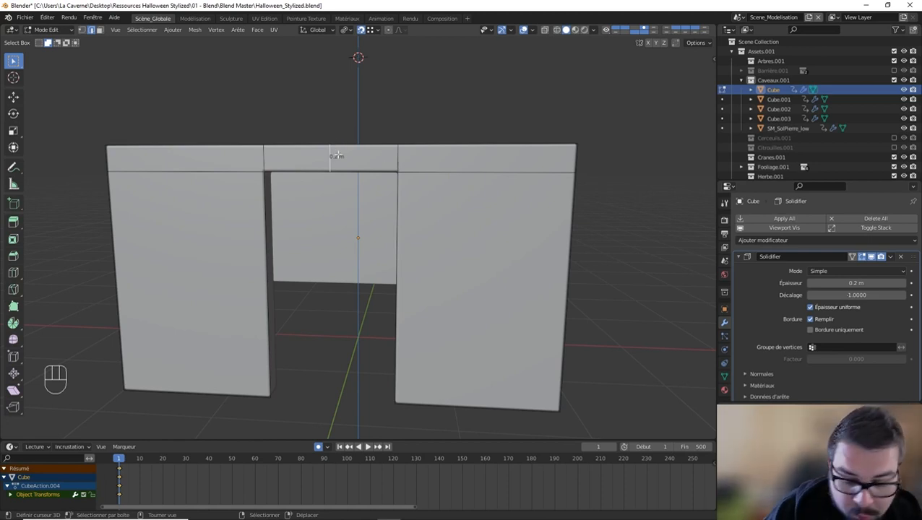
Switch to face selection and select the face above the doorway's right half to read its edge lengths.
{"action": "key", "text": "x"}
{"action": "key", "text": "Escape"}
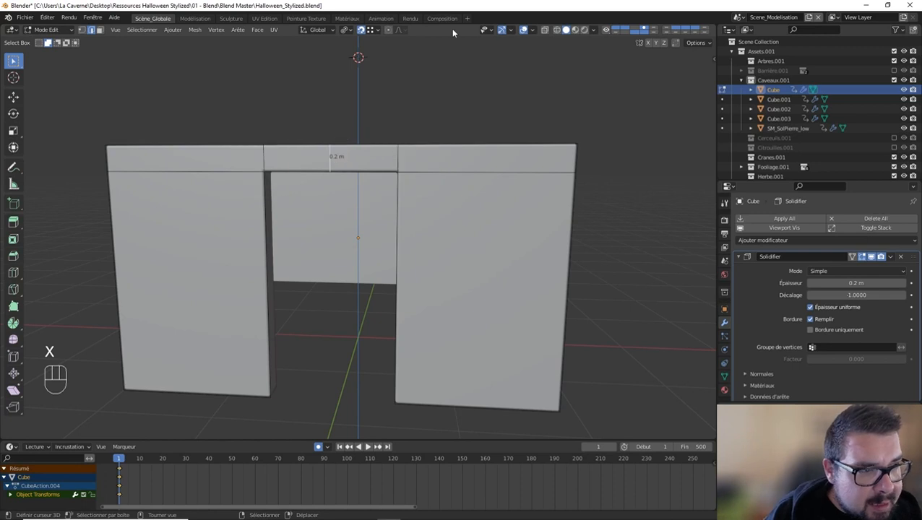
{"action": "left_click", "coordinate": [100, 30]}
{"action": "left_click", "coordinate": [370, 155]}
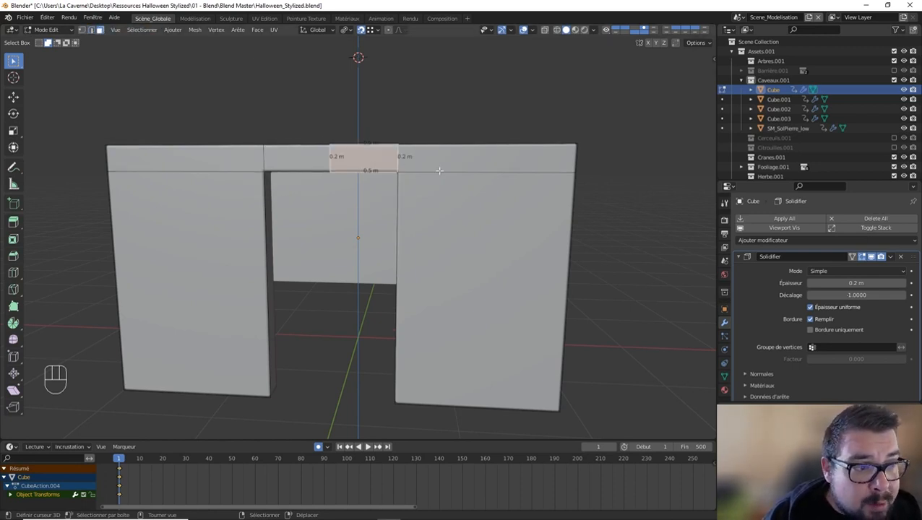
Add a centred vertical loop cut through the front wall section right of the doorway.
{"action": "middle_click_drag", "start_coordinate": [439, 171], "coordinate": [380, 170], "text": "shift"}
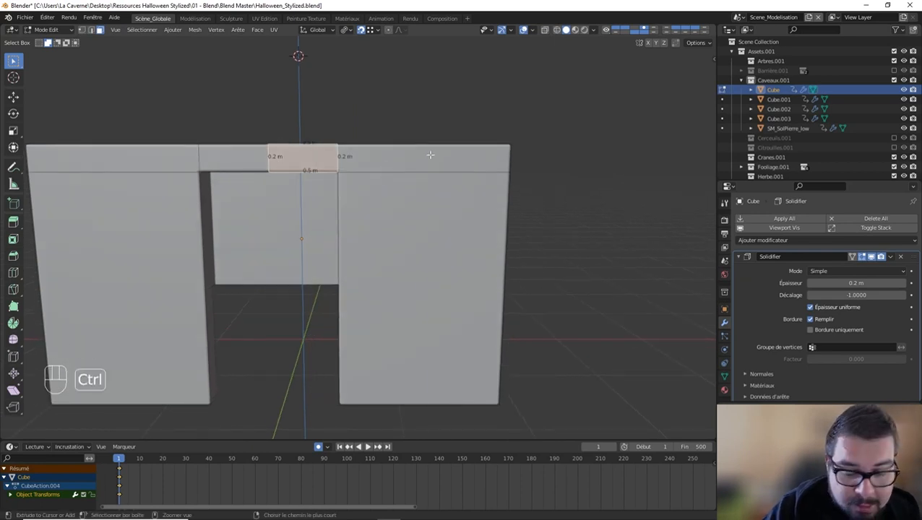
{"action": "key", "text": "ctrl+r"}
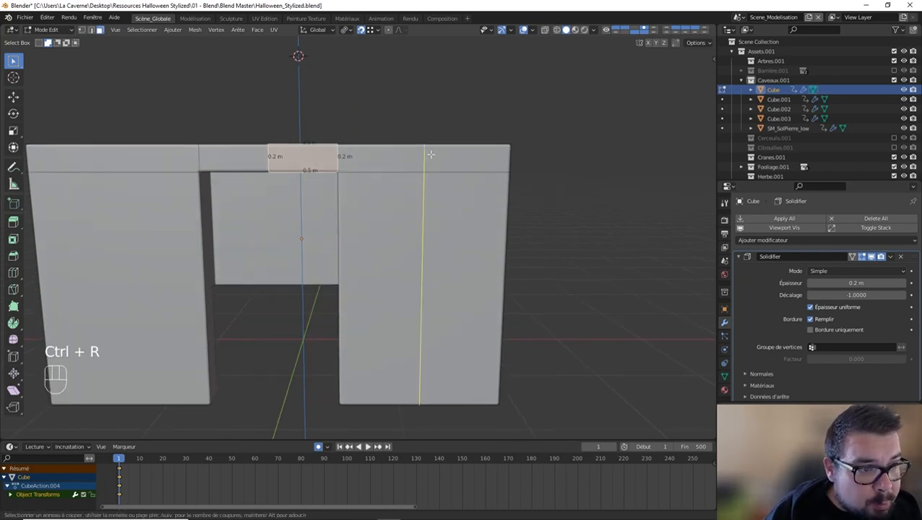
{"action": "left_click", "coordinate": [430, 154]}
{"action": "right_click", "coordinate": [431, 155]}
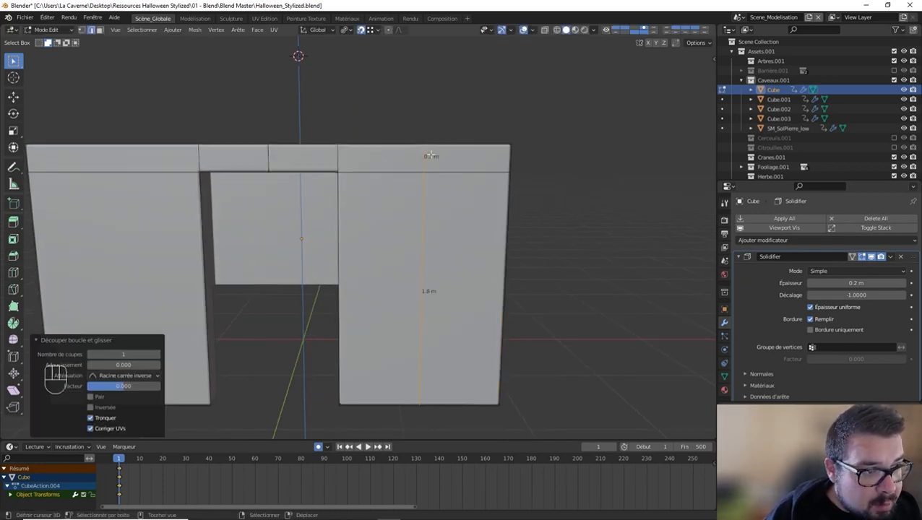
Add eight evenly spaced horizontal loop cuts around the 1.8 m high lower part of the walls and clear the selection.
{"action": "middle_click_drag", "start_coordinate": [467, 221], "coordinate": [430, 195], "text": "shift"}
{"action": "scroll", "coordinate": [366, 209], "scroll_direction": "down", "scroll_amount": 2, "text": "ctrl"}
{"action": "key", "text": "ctrl+r"}
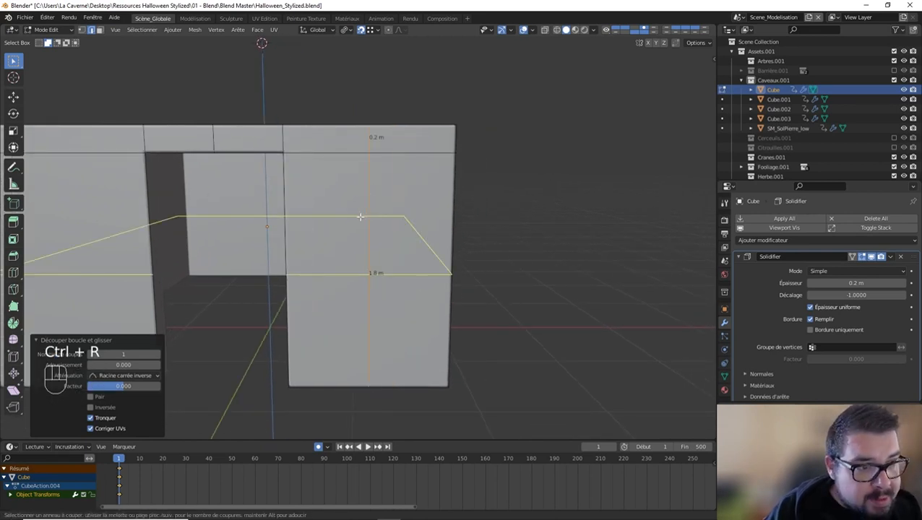
{"action": "scroll", "coordinate": [359, 216], "scroll_direction": "up", "scroll_amount": 2}
{"action": "scroll", "coordinate": [360, 216], "scroll_direction": "up", "scroll_amount": 2}
{"action": "scroll", "coordinate": [360, 216], "scroll_direction": "up", "scroll_amount": 2}
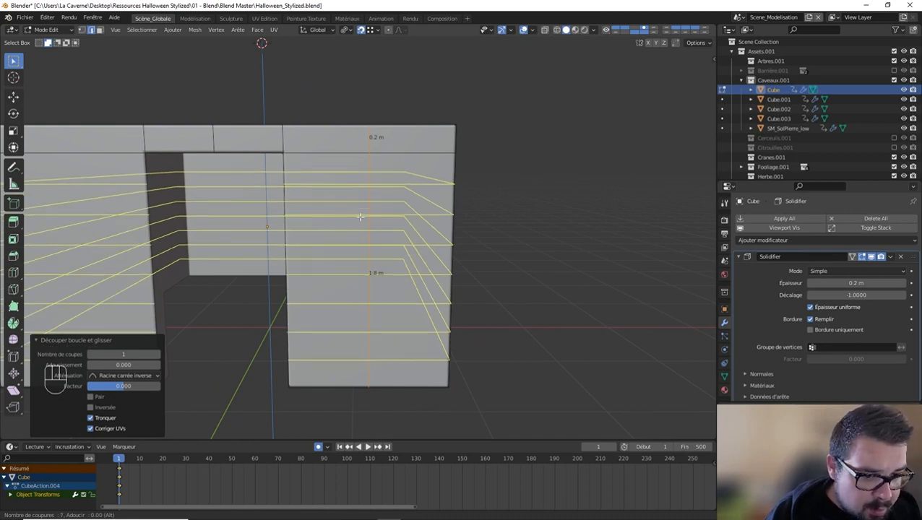
{"action": "scroll", "coordinate": [360, 216], "scroll_direction": "up", "scroll_amount": 1}
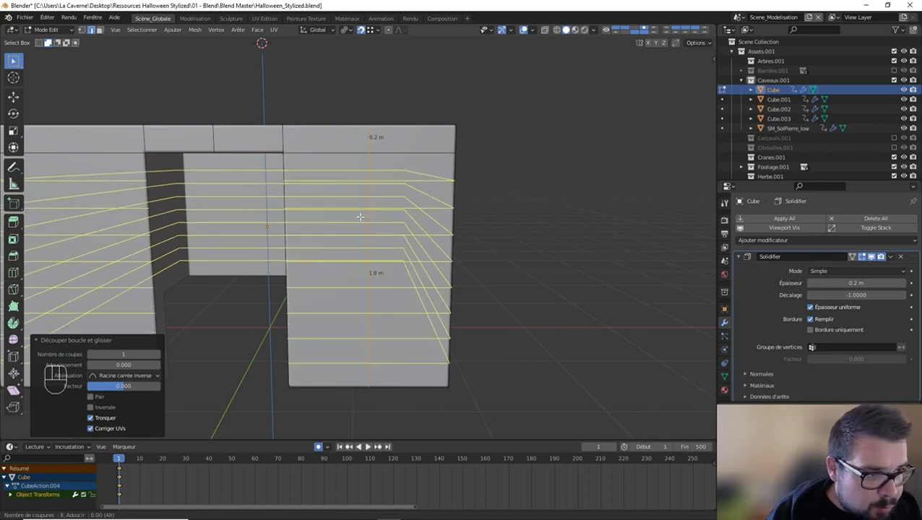
{"action": "left_click", "coordinate": [360, 216]}
{"action": "right_click", "coordinate": [360, 216]}
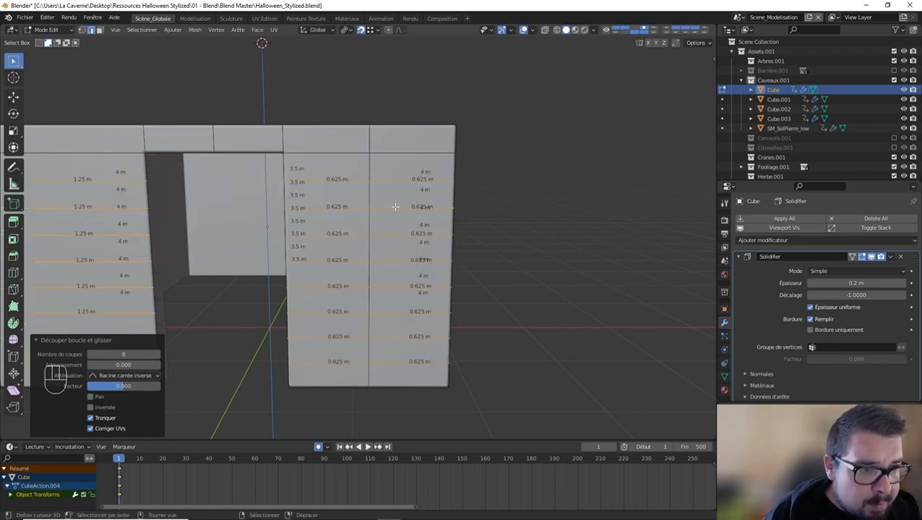
{"action": "key", "text": "a"}
{"action": "left_click", "coordinate": [405, 150]}
Halve both columns of the front wall section right of the doorway with centred vertical loop cuts.
{"action": "scroll", "coordinate": [337, 182], "scroll_direction": "down", "scroll_amount": 1}
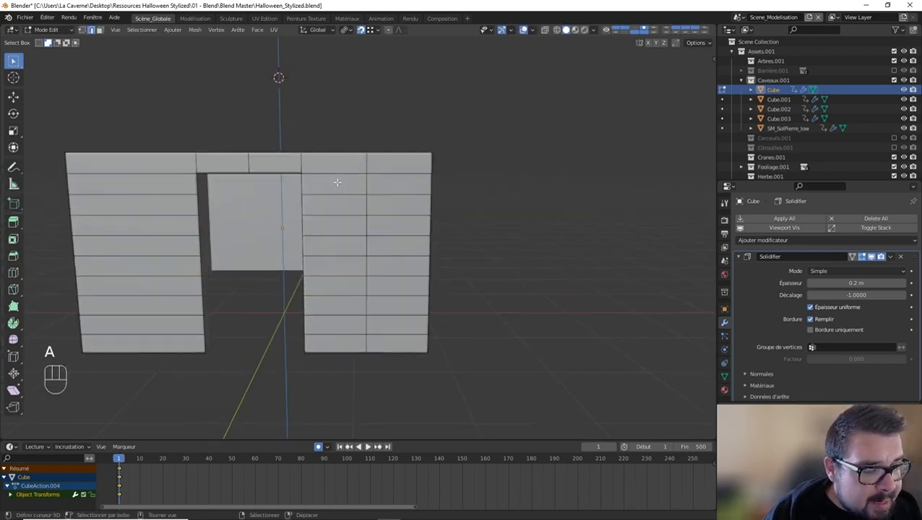
{"action": "key", "text": "ctrl+r"}
{"action": "left_click", "coordinate": [406, 161]}
{"action": "right_click", "coordinate": [405, 161]}
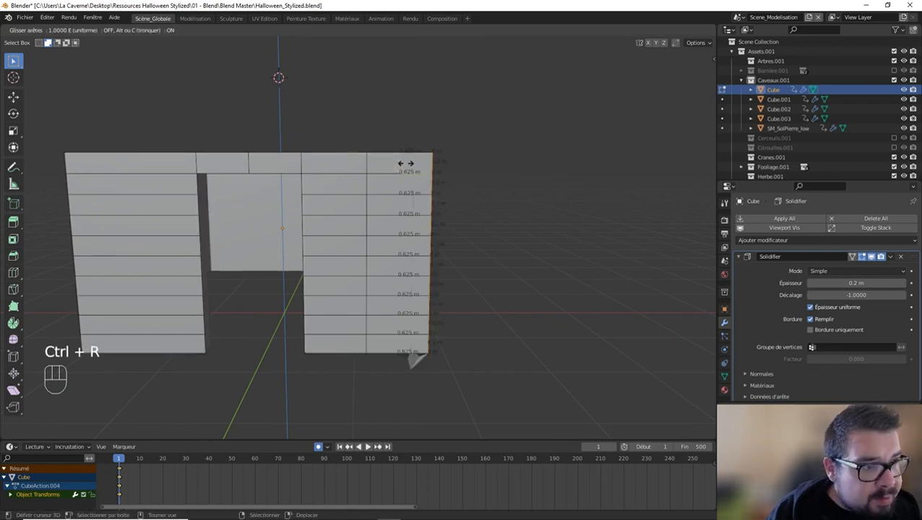
{"action": "key", "text": "ctrl+r"}
{"action": "left_click", "coordinate": [341, 151]}
{"action": "right_click", "coordinate": [341, 150]}
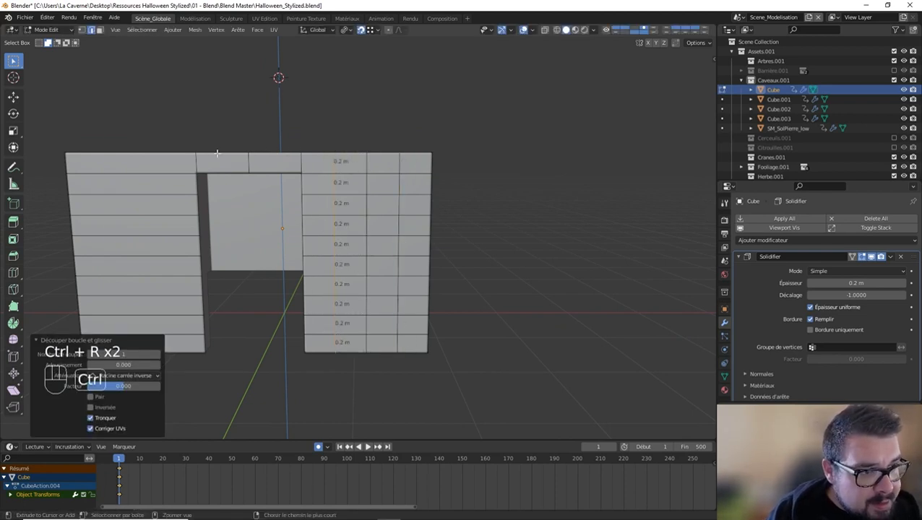
Try dividing the front wall section left of the doorway with two evenly spaced vertical loop cuts and undo them.
{"action": "key", "text": "ctrl+r"}
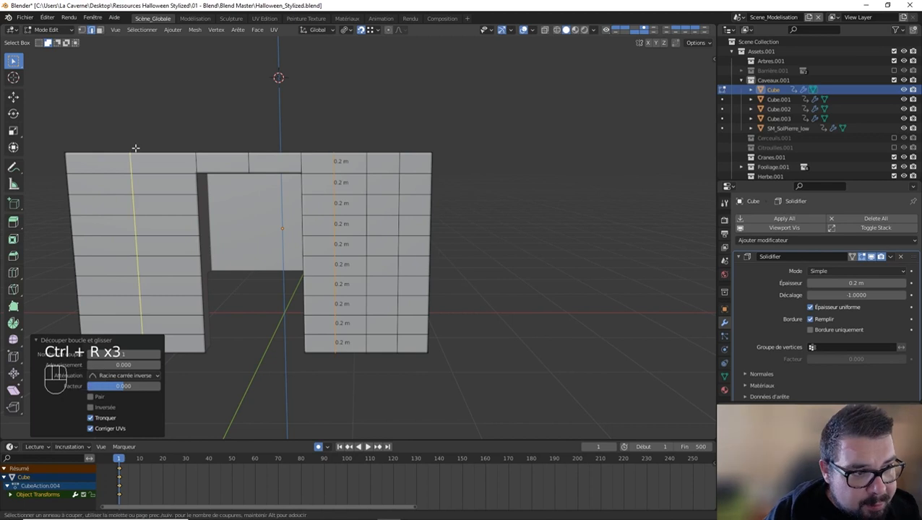
{"action": "scroll", "coordinate": [135, 148], "scroll_direction": "up", "scroll_amount": 1}
{"action": "left_click", "coordinate": [134, 148]}
{"action": "right_click", "coordinate": [134, 148]}
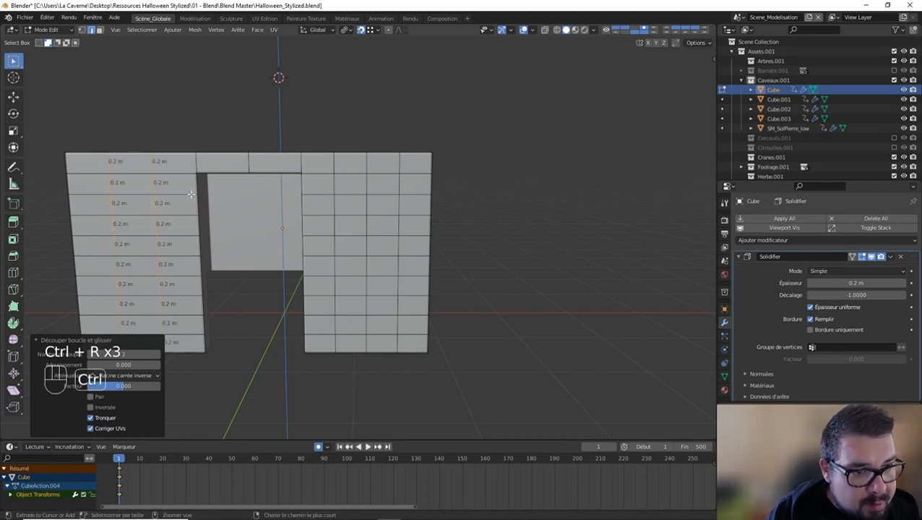
{"action": "key", "text": "a"}
{"action": "left_click", "coordinate": [200, 142]}
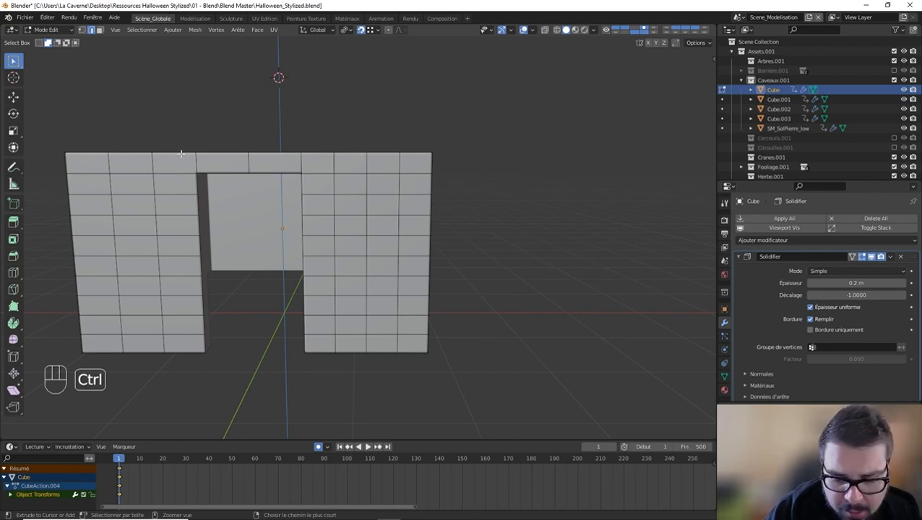
{"action": "key", "text": "ctrl+z"}
{"action": "key", "text": "ctrl+z"}
Divide the front wall section left of the doorway into four equal columns with three centred vertical loop cuts.
{"action": "key", "text": "ctrl+r"}
{"action": "left_click", "coordinate": [152, 154]}
{"action": "right_click", "coordinate": [151, 154]}
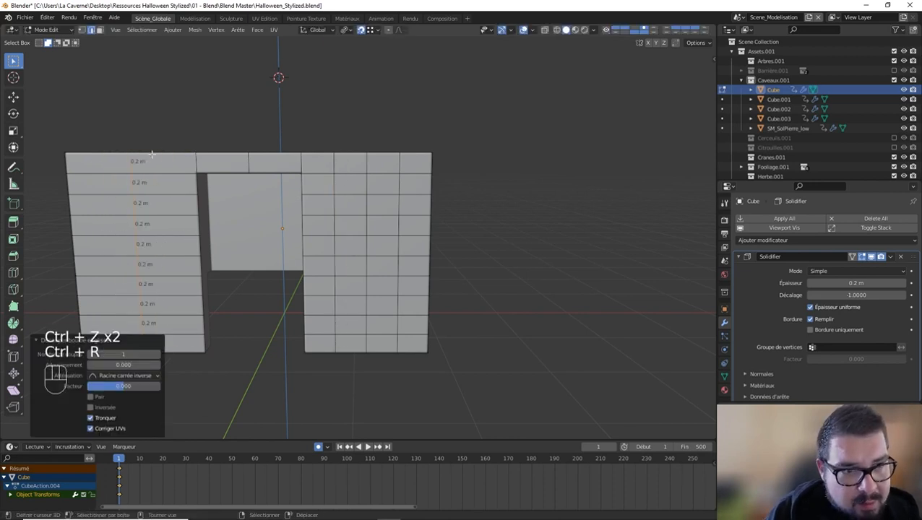
{"action": "key", "text": "ctrl+r"}
{"action": "left_click", "coordinate": [175, 148]}
{"action": "right_click", "coordinate": [175, 148]}
{"action": "key", "text": "ctrl+r"}
{"action": "left_click", "coordinate": [117, 140]}
{"action": "right_click", "coordinate": [117, 141]}
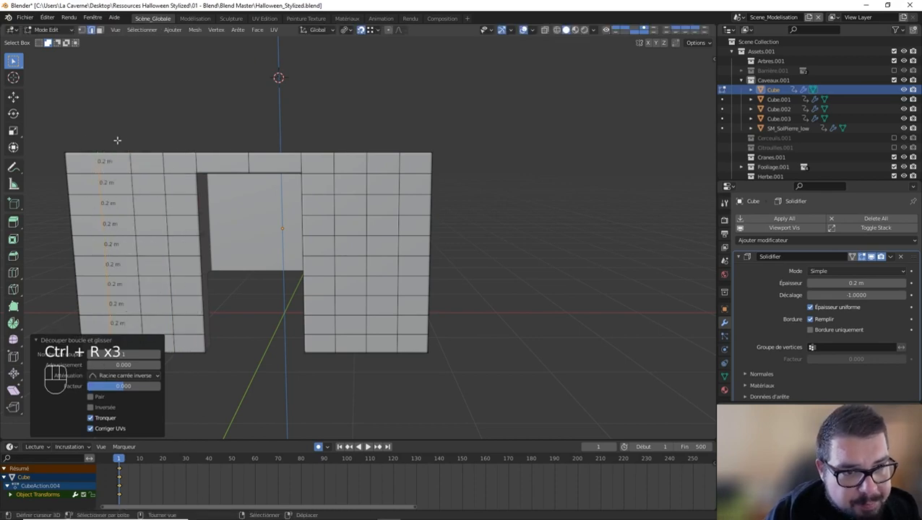
Add six evenly spaced vertical loop cuts to the side wall on the doorway's left.
{"action": "middle_click_drag", "start_coordinate": [158, 146], "coordinate": [265, 214]}
{"action": "key", "text": "ctrl+r"}
{"action": "scroll", "coordinate": [266, 214], "scroll_direction": "up", "scroll_amount": 1}
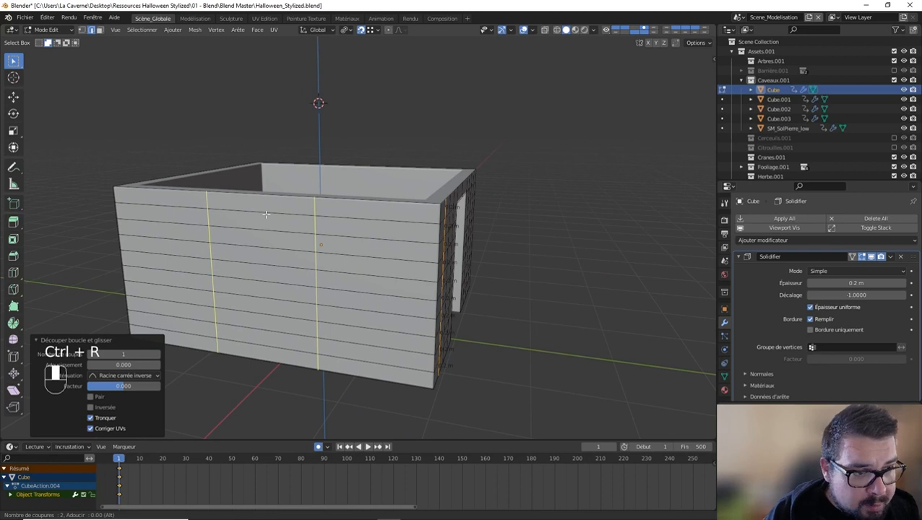
{"action": "scroll", "coordinate": [266, 214], "scroll_direction": "up", "scroll_amount": 4}
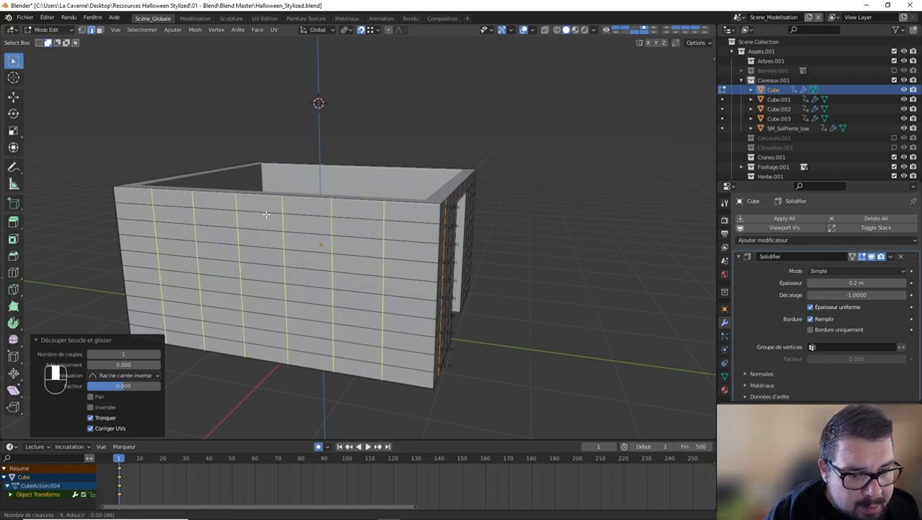
{"action": "left_click", "coordinate": [266, 214]}
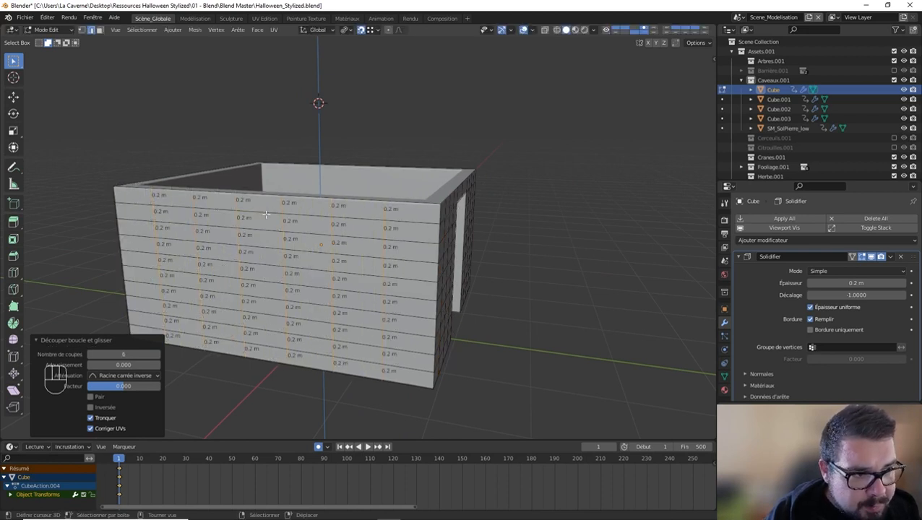
Halve each of the seven columns on this side wall with a centred vertical loop cut.
{"action": "key", "text": "ctrl+r"}
{"action": "left_click", "coordinate": [402, 201]}
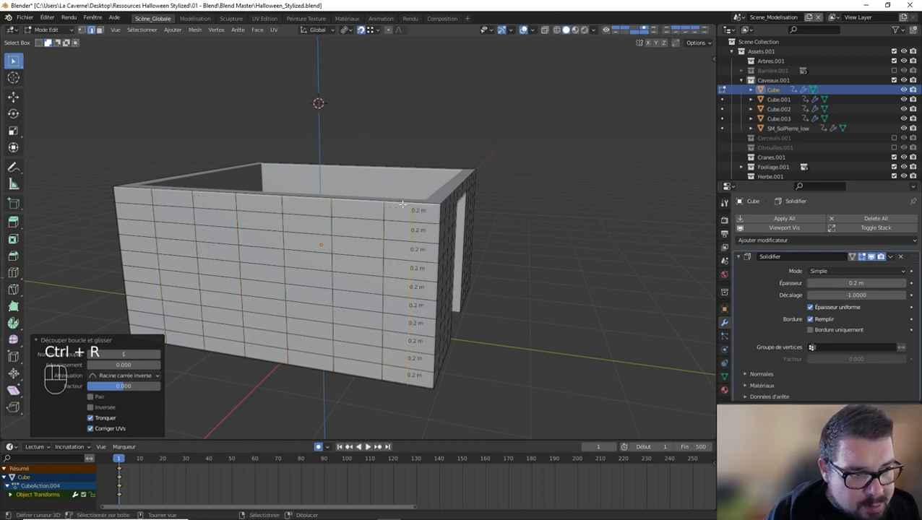
{"action": "key", "text": "ctrl+r"}
{"action": "left_click", "coordinate": [349, 197]}
{"action": "key", "text": "ctrl+r"}
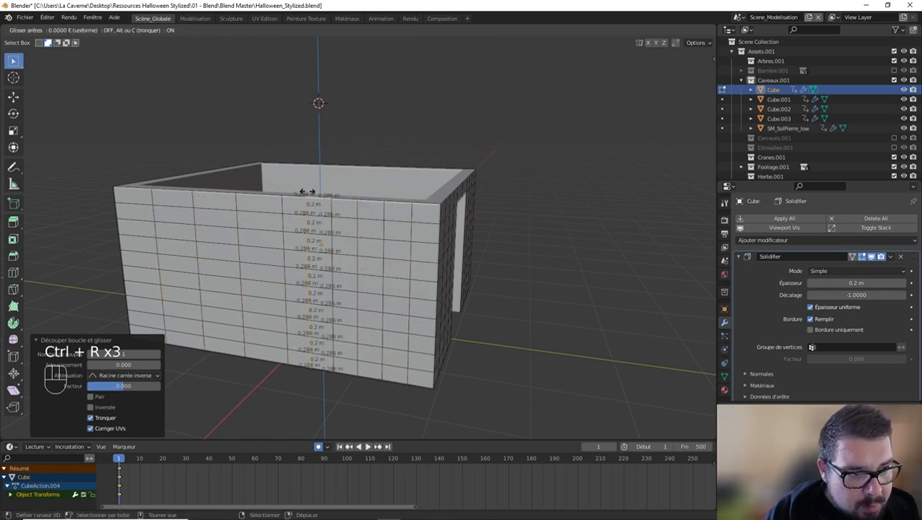
{"action": "left_click", "coordinate": [299, 193]}
{"action": "key", "text": "ctrl+r"}
{"action": "left_click", "coordinate": [262, 192]}
{"action": "key", "text": "ctrl+r"}
{"action": "left_click", "coordinate": [219, 193]}
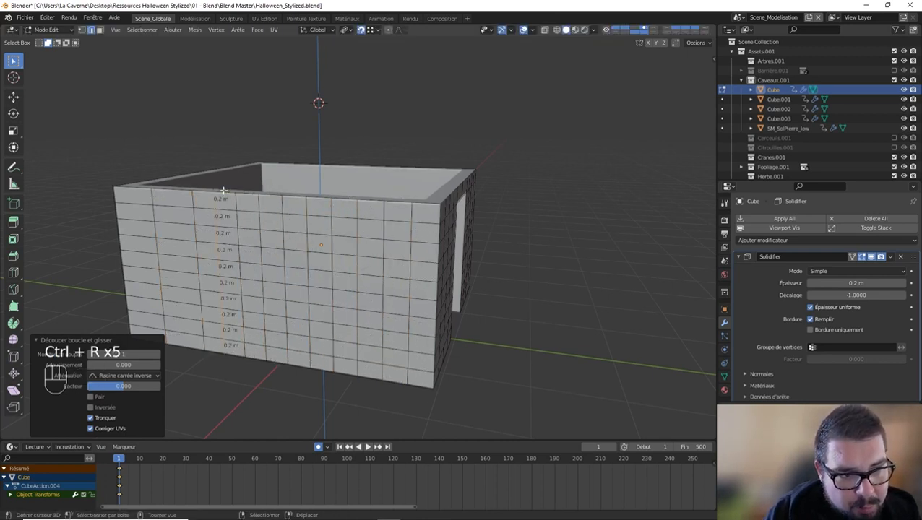
{"action": "key", "text": "ctrl+r"}
{"action": "left_click", "coordinate": [174, 188]}
{"action": "key", "text": "ctrl+r"}
{"action": "left_click", "coordinate": [139, 189]}
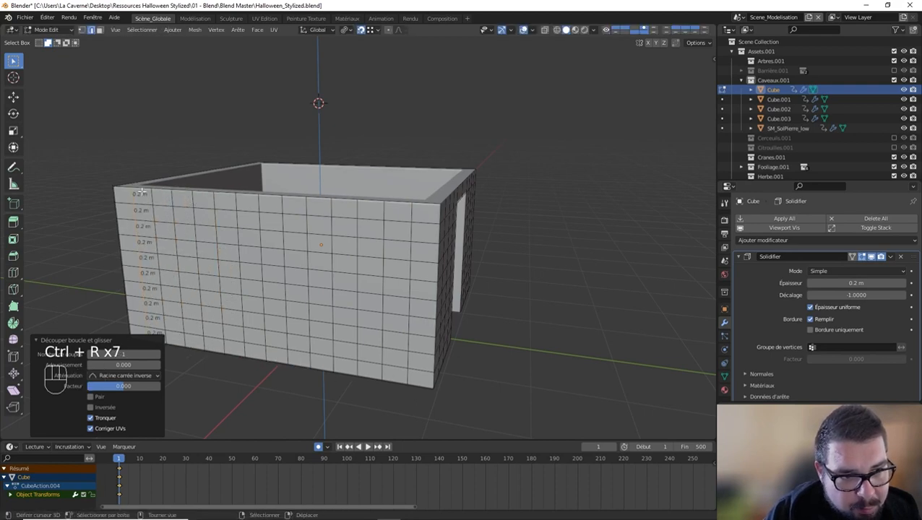
Divide the back wall into four equal columns with three centred vertical loop cuts.
{"action": "middle_click_drag", "start_coordinate": [139, 190], "coordinate": [388, 194]}
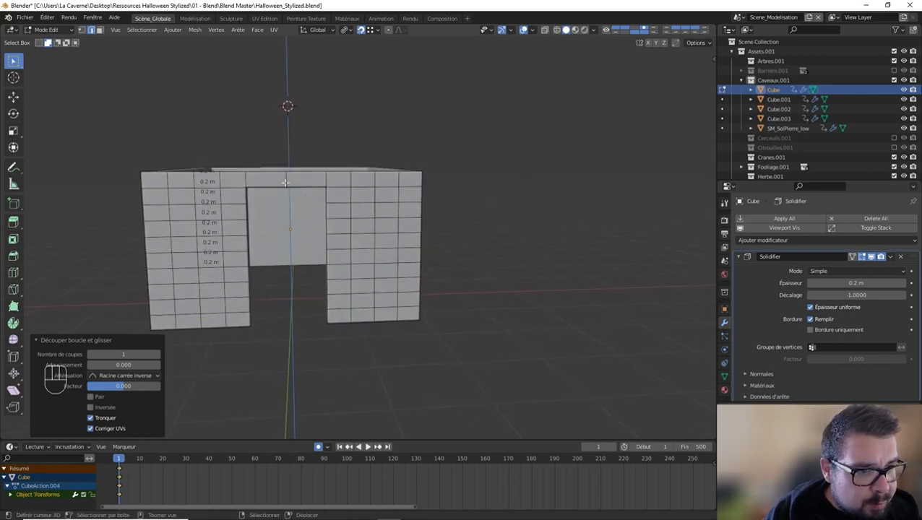
{"action": "key", "text": "ctrl+r"}
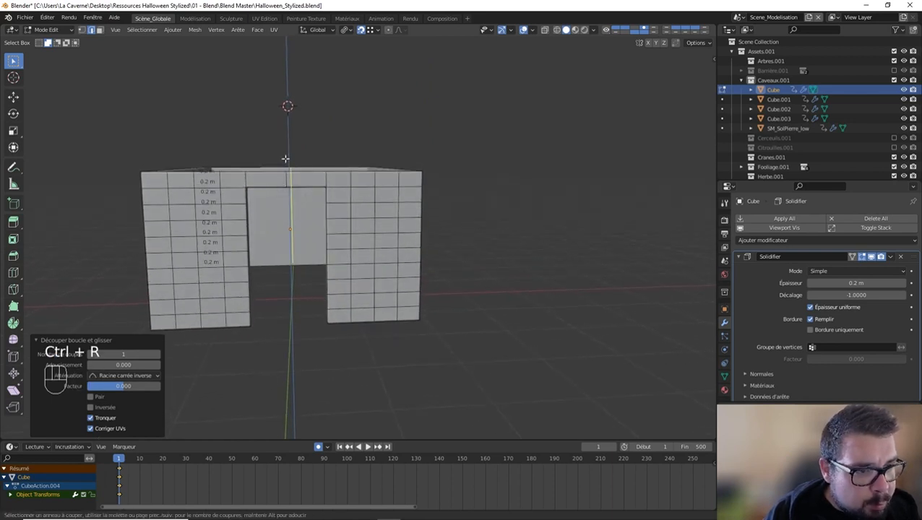
{"action": "left_click", "coordinate": [285, 158]}
{"action": "middle_click_drag", "start_coordinate": [285, 158], "coordinate": [444, 209]}
{"action": "key", "text": "ctrl+r"}
{"action": "left_click", "coordinate": [447, 211]}
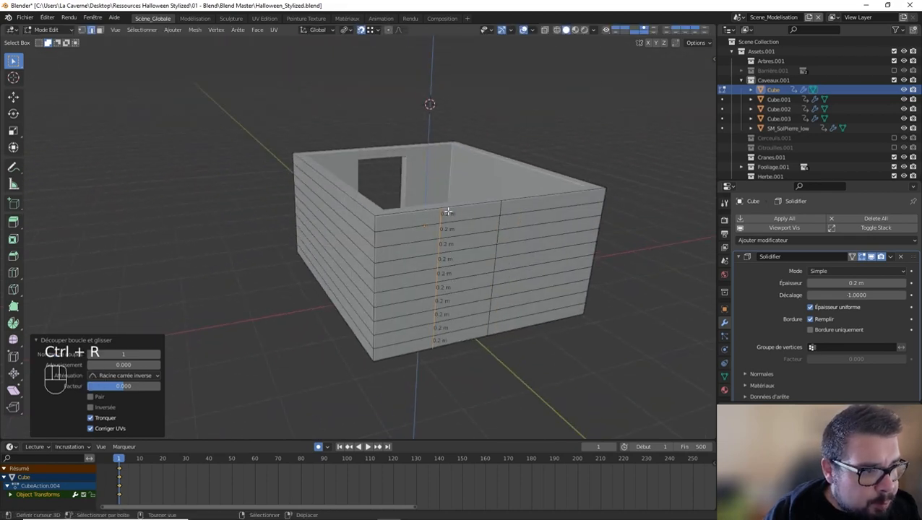
{"action": "key", "text": "ctrl+r"}
{"action": "left_click", "coordinate": [545, 197]}
Halve the back wall's outer right column, as seen from behind, with a centred vertical loop cut.
{"action": "middle_click_drag", "start_coordinate": [545, 198], "coordinate": [563, 211]}
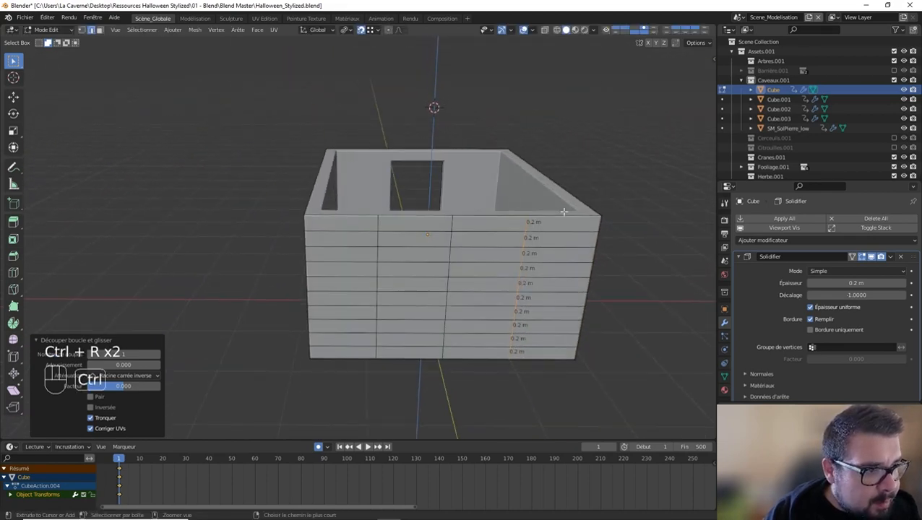
{"action": "key", "text": "ctrl+r"}
{"action": "key", "text": "ctrl+z"}
{"action": "key", "text": "ctrl+r"}
{"action": "left_click", "coordinate": [563, 213]}
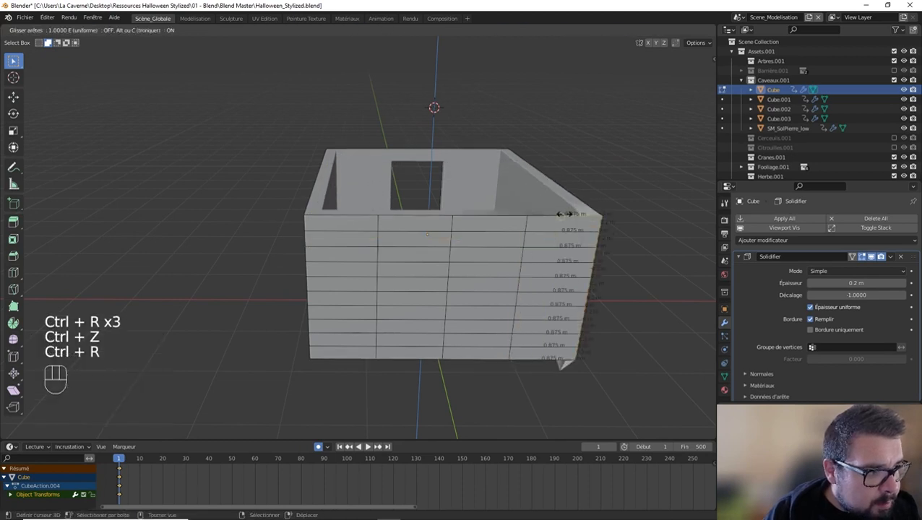
{"action": "left_click", "coordinate": [473, 215]}
{"action": "key", "text": "ctrl+r"}
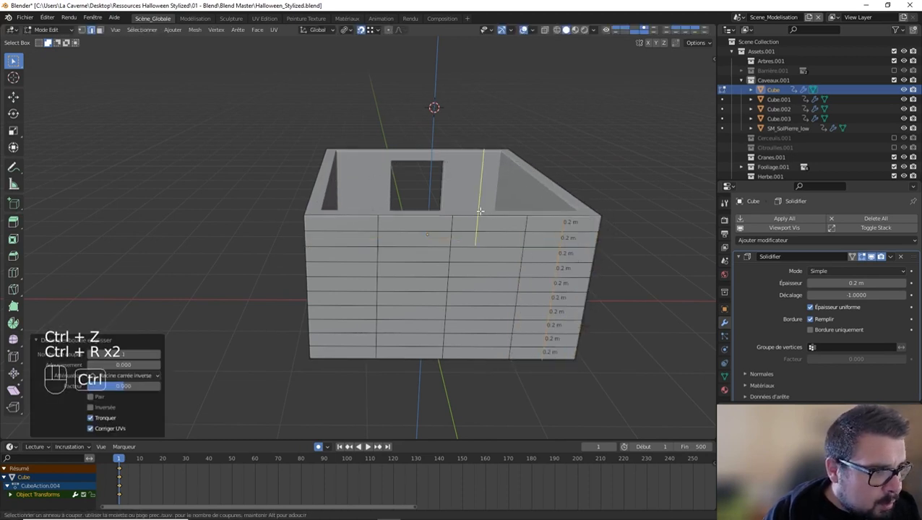
{"action": "left_click", "coordinate": [485, 212]}
{"action": "left_click", "coordinate": [480, 211]}
{"action": "key", "text": "ctrl+z"}
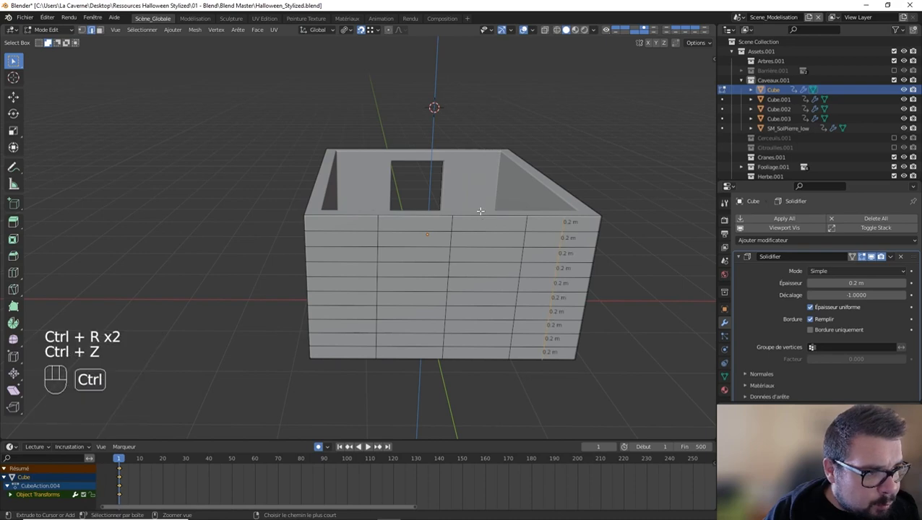
Halve the three remaining wide columns of the back wall with centred vertical loop cuts.
{"action": "key", "text": "ctrl+r"}
{"action": "left_click", "coordinate": [484, 217]}
{"action": "left_click", "coordinate": [483, 218]}
{"action": "key", "text": "ctrl+r"}
{"action": "left_click", "coordinate": [427, 220]}
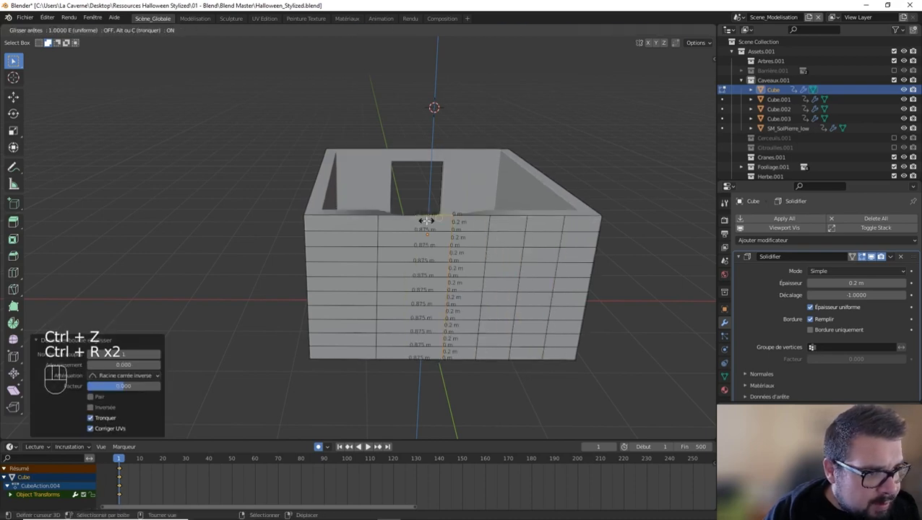
{"action": "left_click", "coordinate": [423, 220]}
{"action": "key", "text": "ctrl+r"}
{"action": "left_click", "coordinate": [335, 218]}
{"action": "left_click", "coordinate": [335, 219]}
Add six evenly spaced vertical loop cuts to the opposite, still undivided side wall.
{"action": "middle_click_drag", "start_coordinate": [461, 229], "coordinate": [375, 218]}
{"action": "middle_click_drag", "start_coordinate": [531, 221], "coordinate": [499, 216]}
{"action": "key", "text": "ctrl+r"}
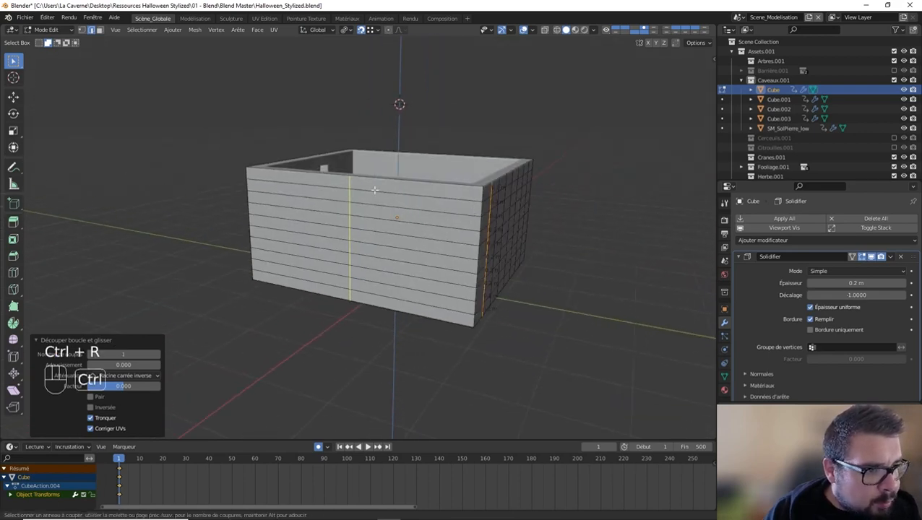
{"action": "scroll", "coordinate": [373, 190], "scroll_direction": "up", "scroll_amount": 4}
{"action": "scroll", "coordinate": [374, 190], "scroll_direction": "up", "scroll_amount": 1}
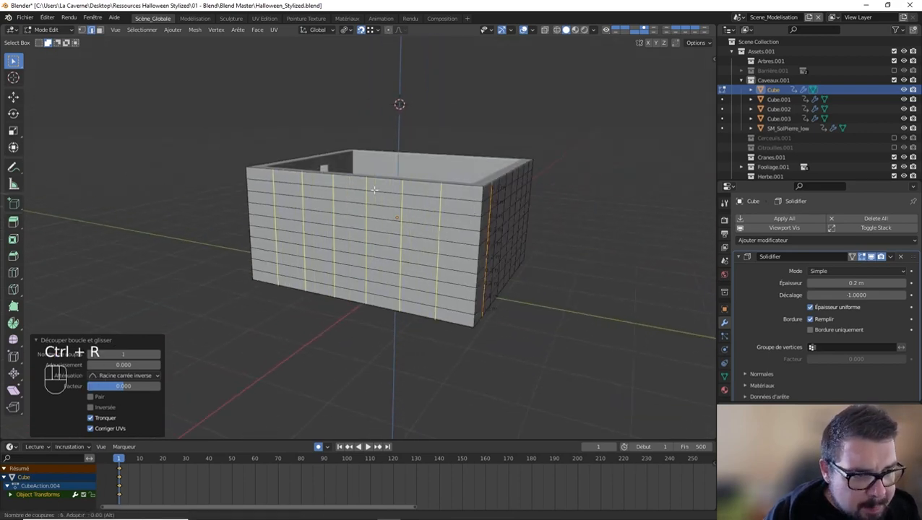
{"action": "left_click", "coordinate": [373, 190]}
Halve all seven columns of the second side wall with centred vertical loop cuts.
{"action": "left_click", "coordinate": [453, 186]}
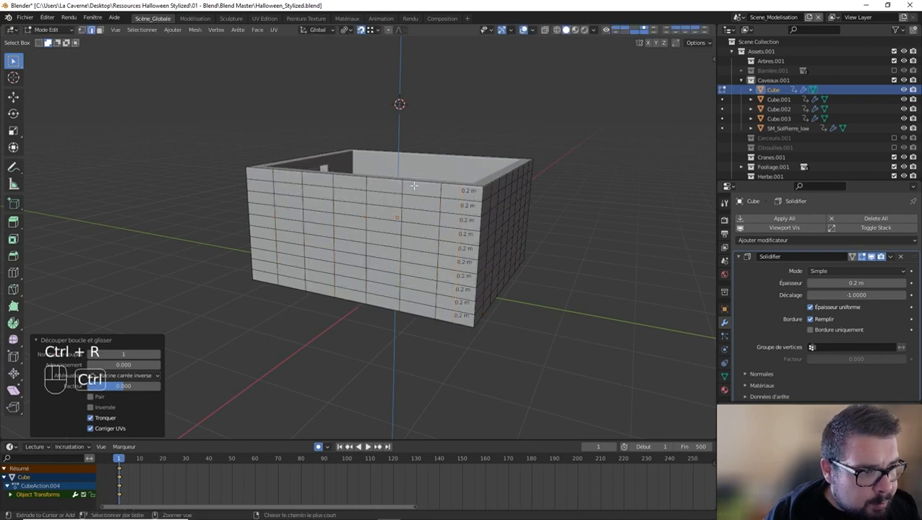
{"action": "key", "text": "ctrl+r"}
{"action": "key", "text": "ctrl+r"}
{"action": "key", "text": "ctrl+r"}
{"action": "left_click", "coordinate": [349, 177]}
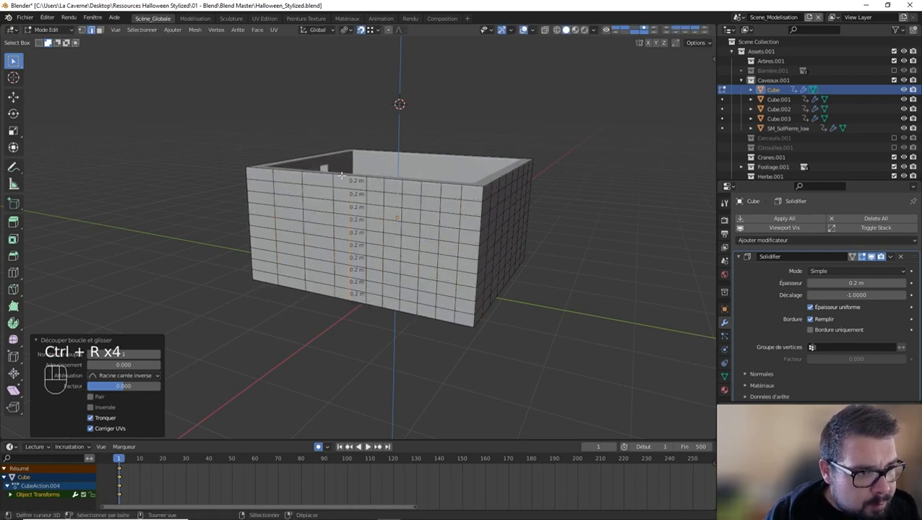
{"action": "key", "text": "ctrl+r"}
{"action": "left_click", "coordinate": [319, 175]}
{"action": "key", "text": "ctrl+r"}
{"action": "left_click", "coordinate": [287, 173]}
{"action": "key", "text": "ctrl+r"}
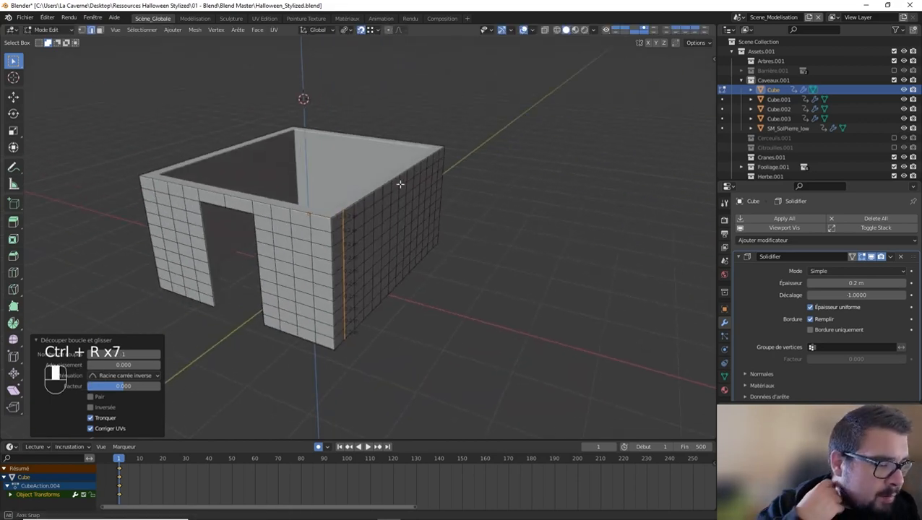
Switch to face selection and collapse the settings of the Solidify and Bevel modifiers.
{"action": "middle_click_drag", "start_coordinate": [401, 183], "coordinate": [421, 175]}
{"action": "left_click", "coordinate": [101, 30]}
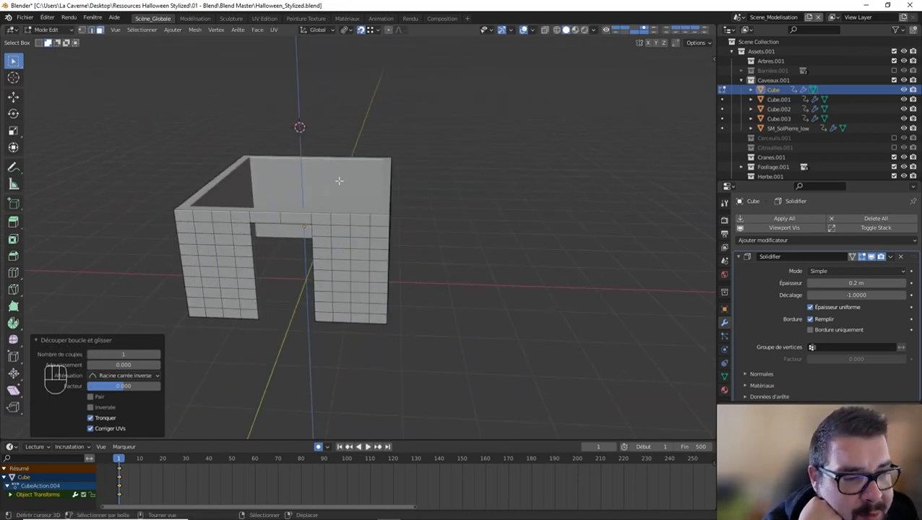
{"action": "left_click", "coordinate": [737, 257]}
{"action": "left_click", "coordinate": [738, 270]}
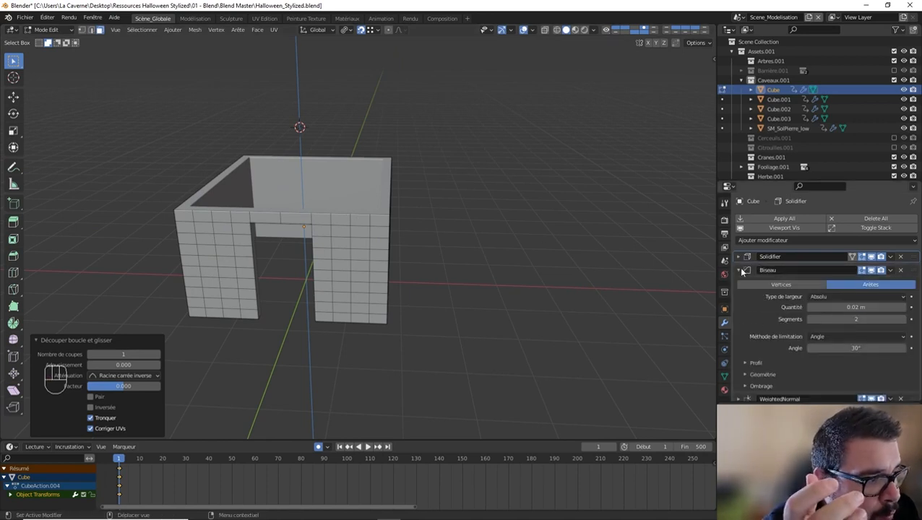
{"action": "left_click", "coordinate": [738, 270]}
Separate the four top-row faces above the front wall's right pillar into two blocks of two faces each.
{"action": "scroll", "coordinate": [358, 230], "scroll_direction": "up", "scroll_amount": 3}
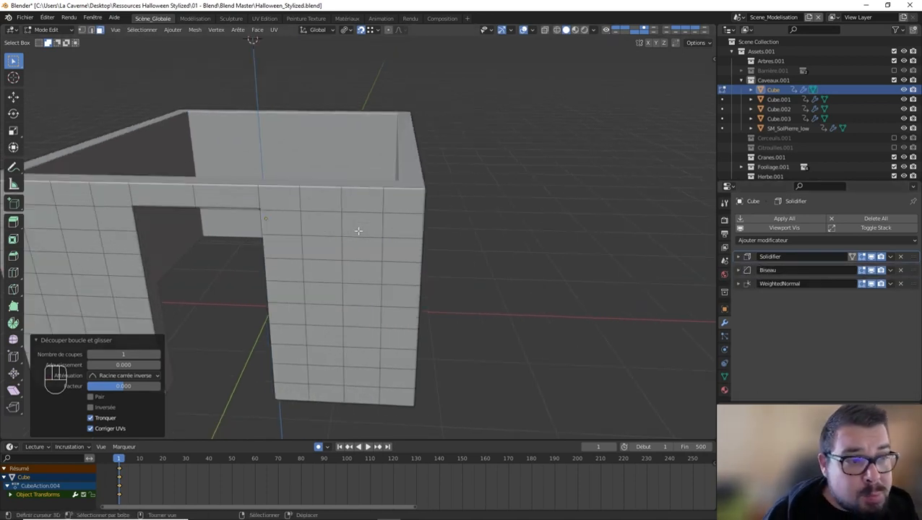
{"action": "scroll", "coordinate": [358, 230], "scroll_direction": "down", "scroll_amount": 3}
{"action": "left_click", "coordinate": [394, 207]}
{"action": "left_click", "coordinate": [361, 209], "text": "shift"}
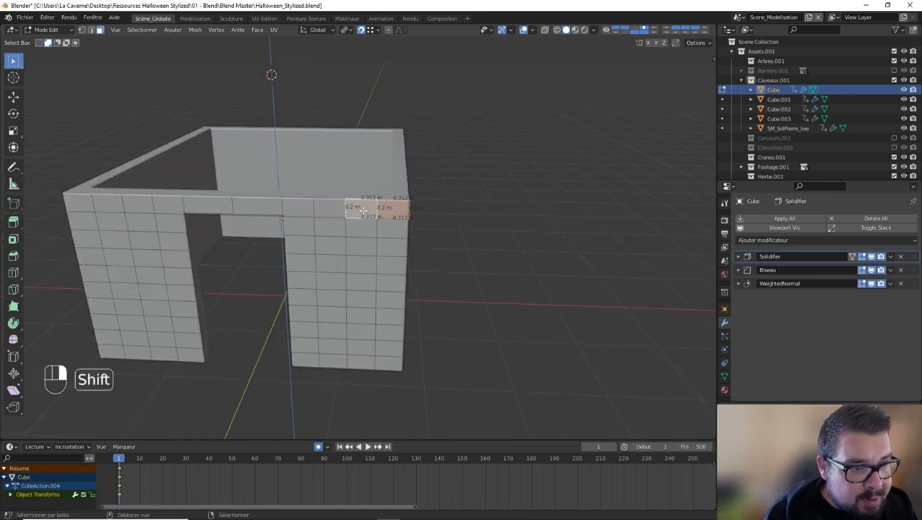
{"action": "key", "text": "p"}
{"action": "left_click", "coordinate": [363, 217]}
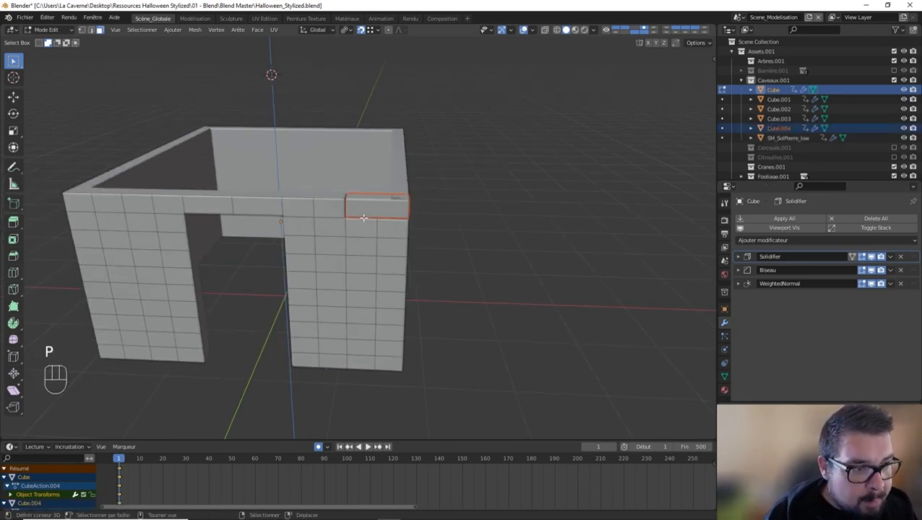
{"action": "left_click", "coordinate": [331, 208]}
{"action": "left_click", "coordinate": [309, 211], "text": "shift"}
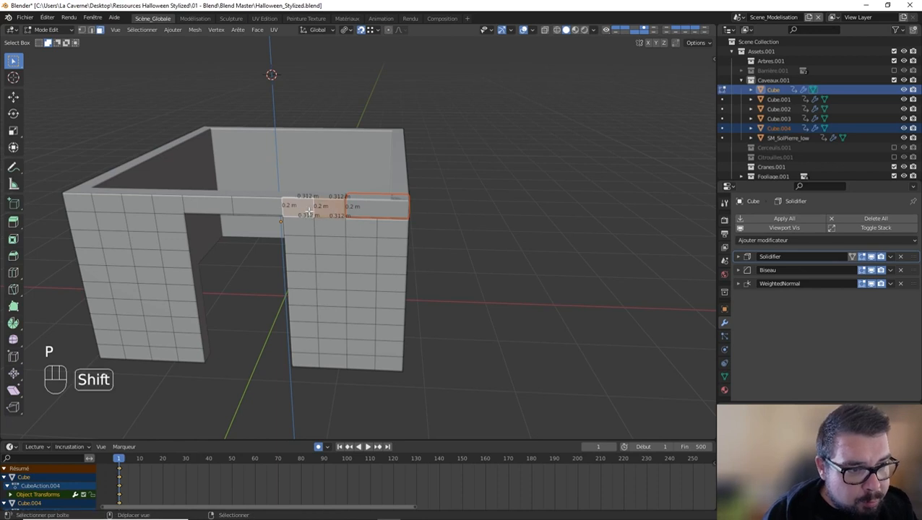
{"action": "key", "text": "p"}
{"action": "left_click", "coordinate": [309, 215]}
Separate each of the two top-row faces above the doorway into its own block.
{"action": "left_click", "coordinate": [256, 209]}
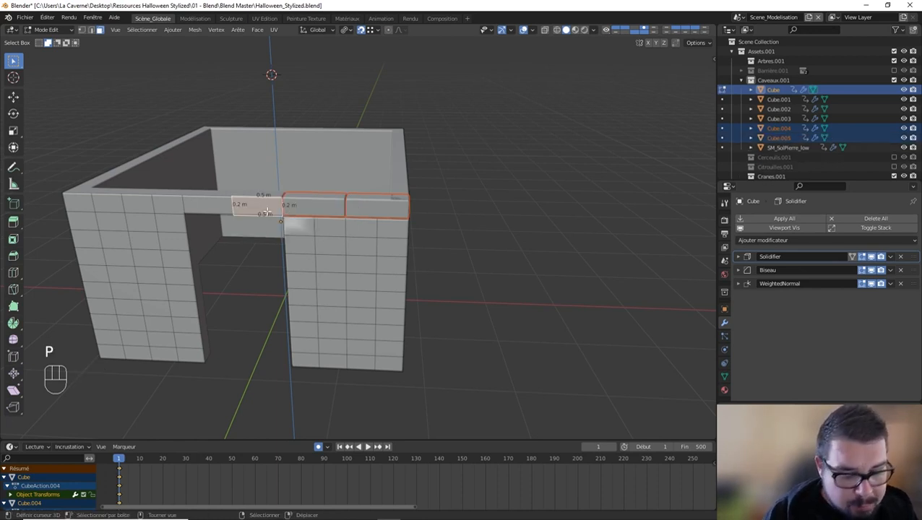
{"action": "key", "text": "p"}
{"action": "left_click", "coordinate": [257, 211]}
{"action": "left_click", "coordinate": [217, 212]}
{"action": "key", "text": "p"}
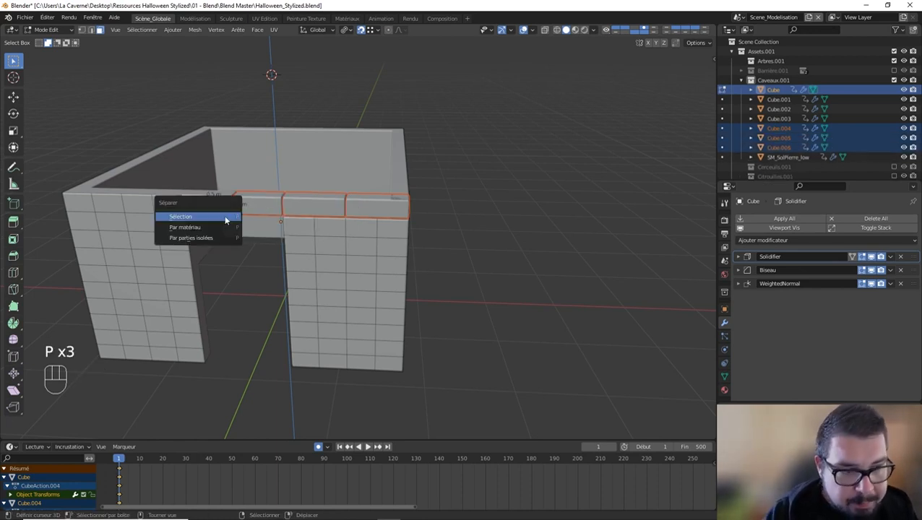
{"action": "left_click", "coordinate": [209, 215]}
Separate the four top-row faces above the front wall's left pillar into two blocks of two faces each.
{"action": "left_click", "coordinate": [162, 210]}
{"action": "left_click", "coordinate": [147, 208], "text": "shift"}
{"action": "key", "text": "p"}
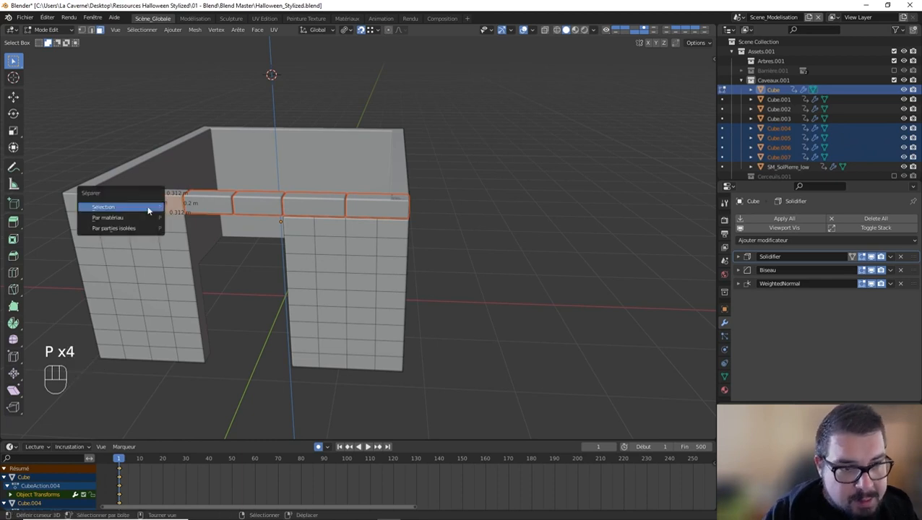
{"action": "left_click", "coordinate": [151, 208]}
{"action": "left_click", "coordinate": [109, 202]}
{"action": "left_click", "coordinate": [83, 200], "text": "shift"}
{"action": "key", "text": "p"}
{"action": "left_click", "coordinate": [83, 202]}
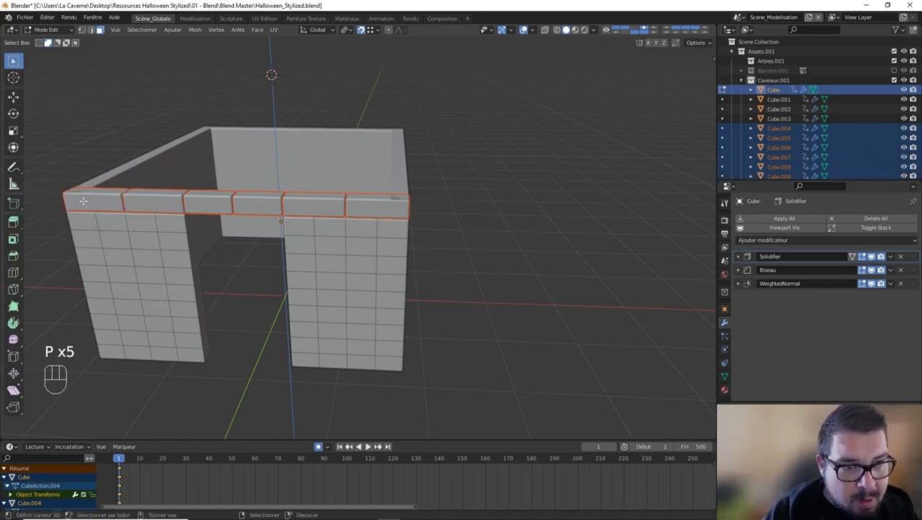
Delete the left pillar's outer corner face in the second row and separate that row's other three faces as one block.
{"action": "left_click", "coordinate": [89, 222]}
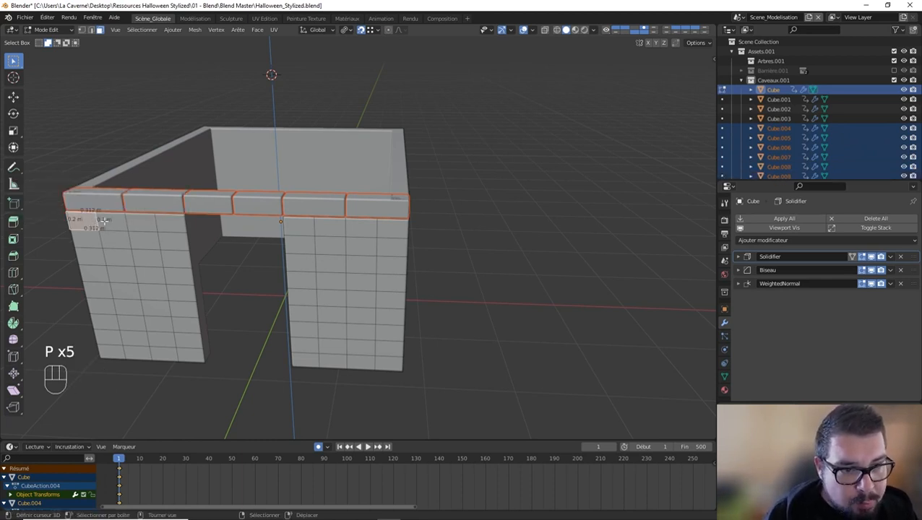
{"action": "middle_click_drag", "start_coordinate": [121, 221], "coordinate": [288, 213]}
{"action": "key", "text": "x"}
{"action": "left_click", "coordinate": [353, 181]}
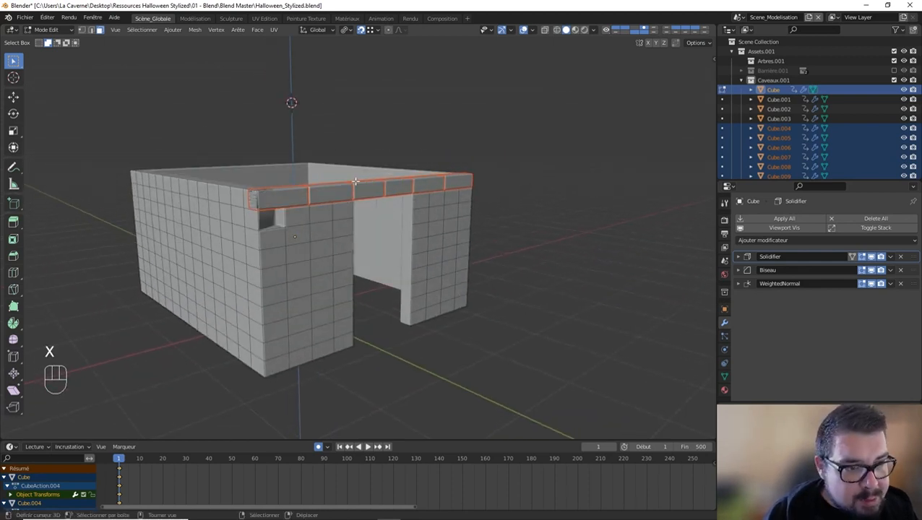
{"action": "left_click", "coordinate": [345, 213], "text": "shift"}
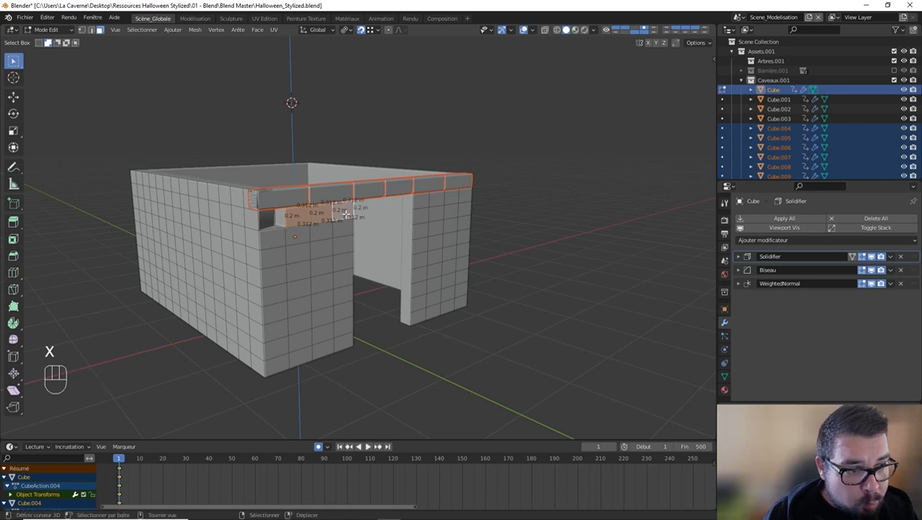
{"action": "key", "text": "p"}
{"action": "left_click", "coordinate": [344, 212]}
{"action": "middle_click_drag", "start_coordinate": [344, 212], "coordinate": [325, 204]}
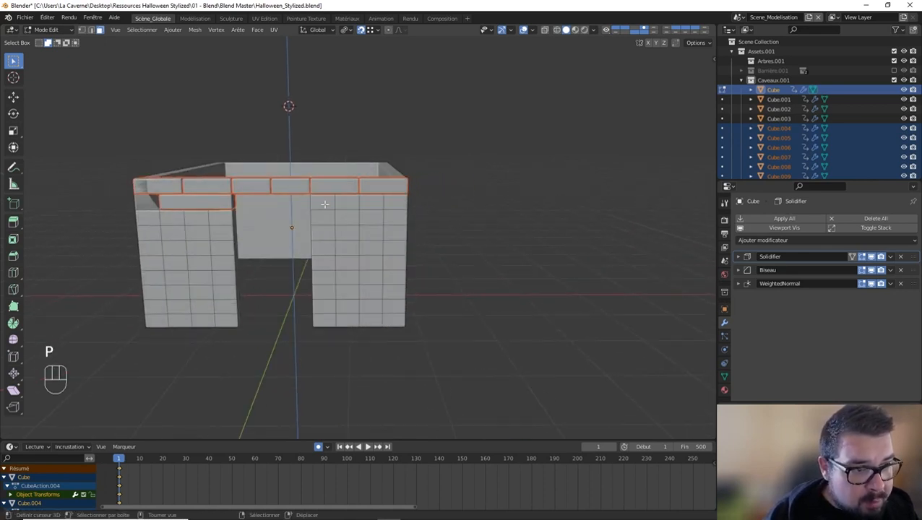
Separate the right pillar's three inner second-row faces as one block and delete the outer corner face of that row.
{"action": "key", "text": "p"}
{"action": "left_click", "coordinate": [376, 205]}
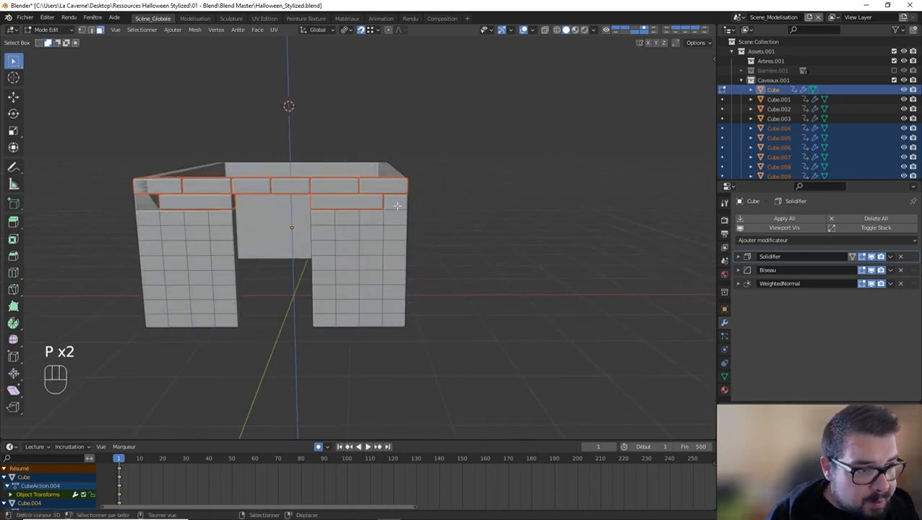
{"action": "key", "text": "x"}
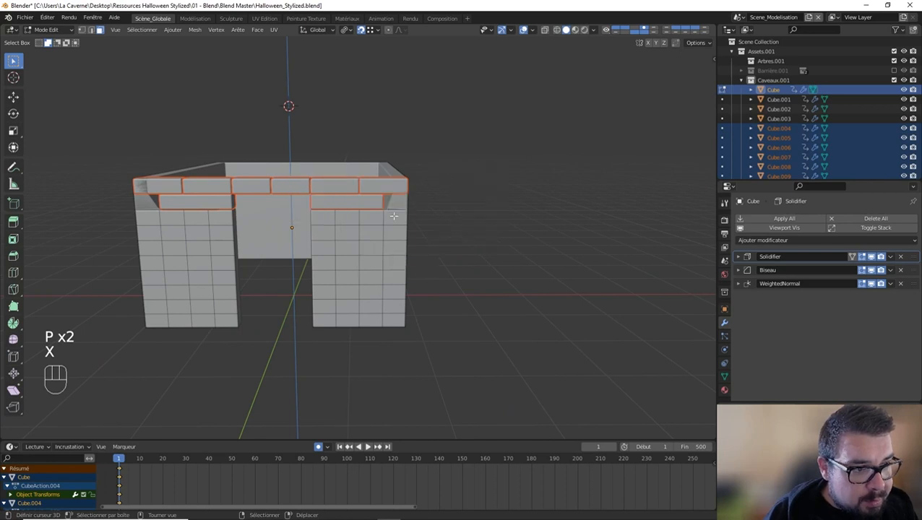
Separate the right pillar's third-row faces into two blocks of two faces each.
{"action": "left_click", "coordinate": [385, 216], "text": "shift"}
{"action": "key", "text": "p"}
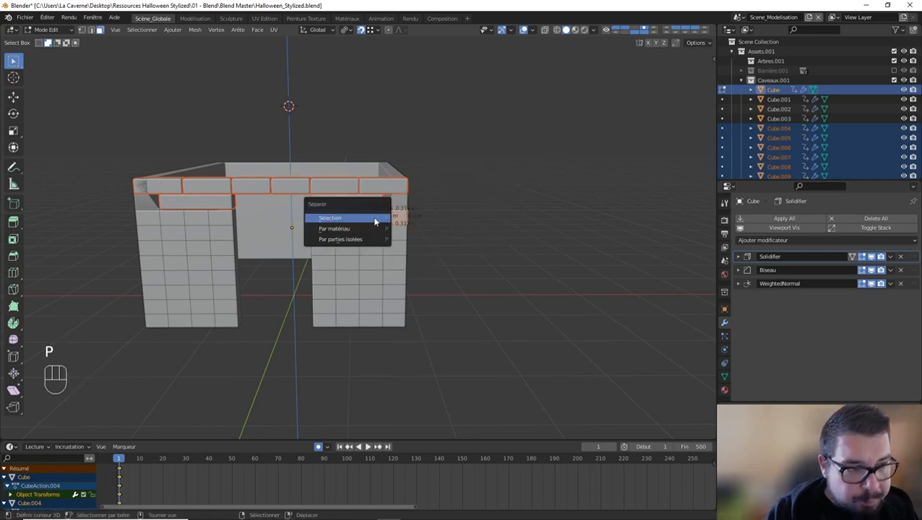
{"action": "left_click", "coordinate": [372, 216]}
{"action": "key", "text": "p"}
{"action": "left_click", "coordinate": [323, 222]}
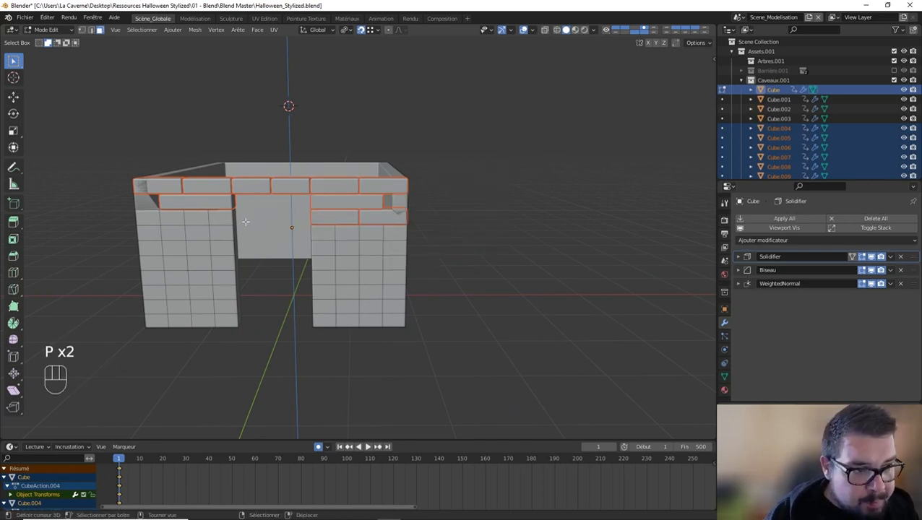
Separate the left pillar's third-row faces into two blocks of two faces each.
{"action": "left_click", "coordinate": [222, 219]}
{"action": "left_click", "coordinate": [202, 218], "text": "shift"}
{"action": "key", "text": "p"}
{"action": "left_click", "coordinate": [203, 220]}
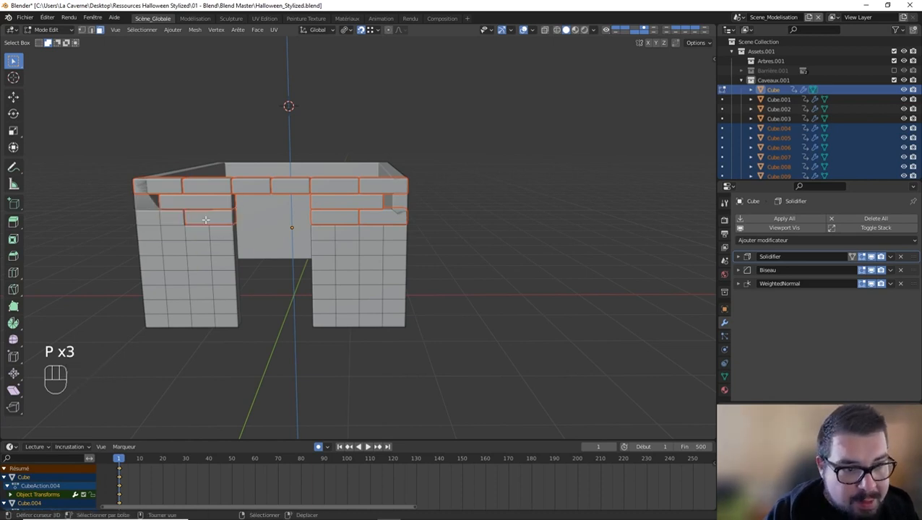
{"action": "left_click", "coordinate": [174, 219]}
{"action": "left_click", "coordinate": [148, 219], "text": "shift"}
{"action": "key", "text": "p"}
{"action": "left_click", "coordinate": [145, 217]}
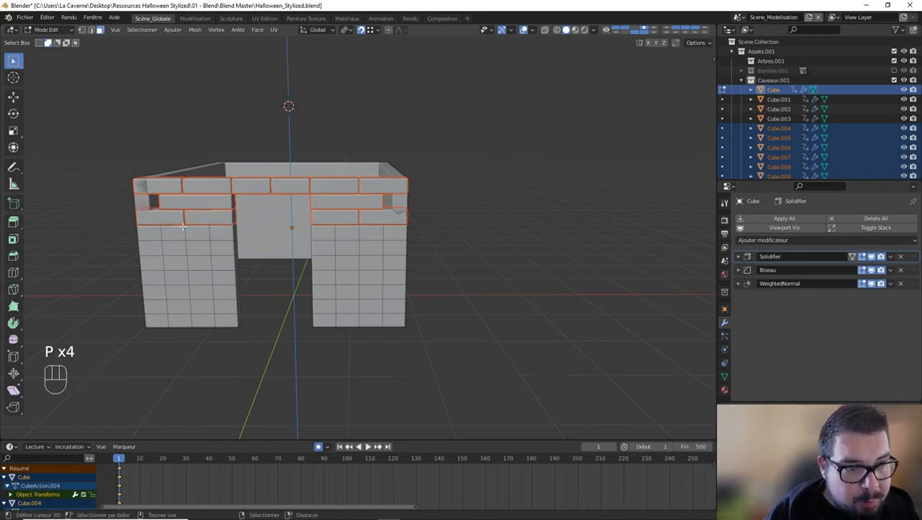
Delete the left pillar's outer corner faces in the fourth, sixth, eighth and tenth rows from the top.
{"action": "left_click", "coordinate": [152, 228]}
{"action": "key", "text": "x"}
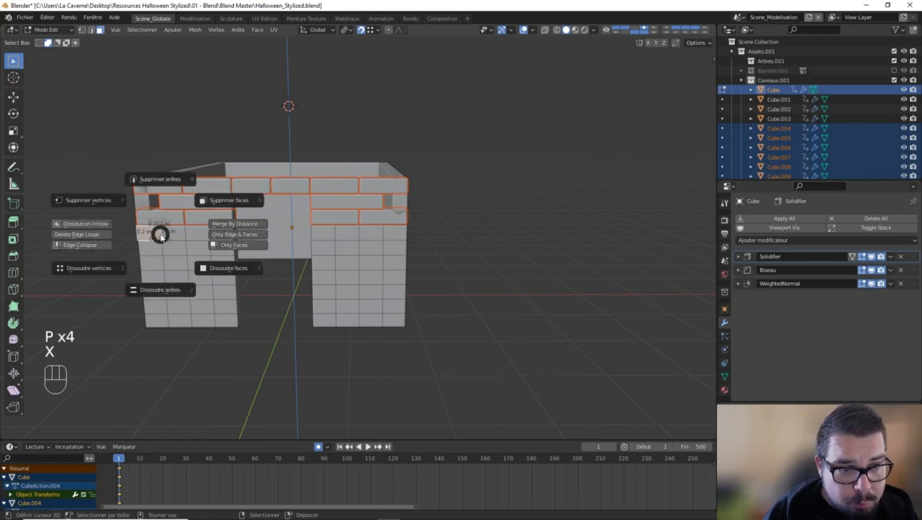
{"action": "left_click", "coordinate": [220, 202]}
{"action": "key", "text": "x"}
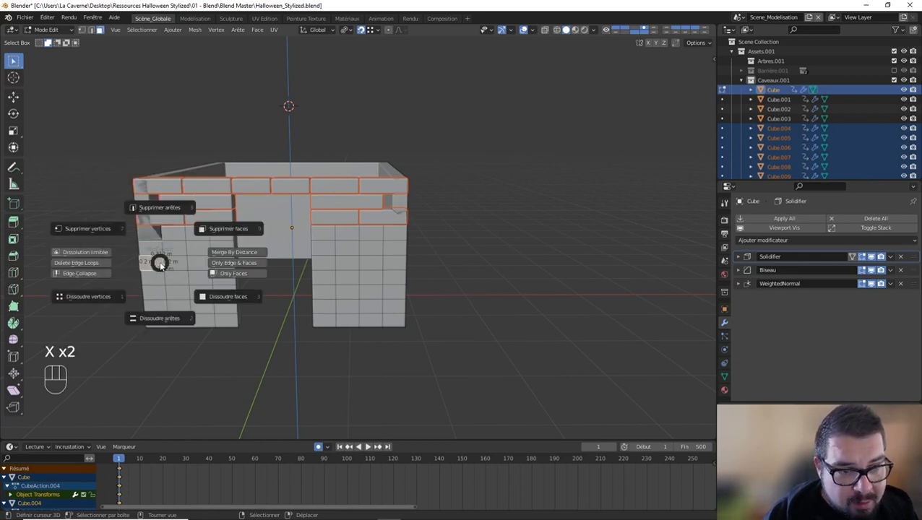
{"action": "left_click", "coordinate": [222, 227]}
{"action": "key", "text": "x"}
{"action": "left_click", "coordinate": [203, 289]}
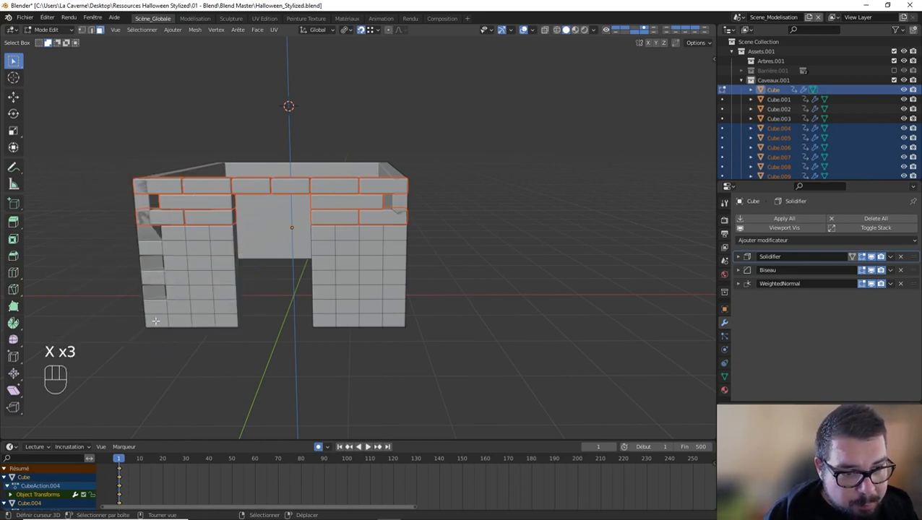
{"action": "key", "text": "x"}
{"action": "left_click", "coordinate": [224, 286]}
Delete the right pillar's outer corner faces in the tenth, eighth, sixth and fourth rows from the top.
{"action": "key", "text": "x"}
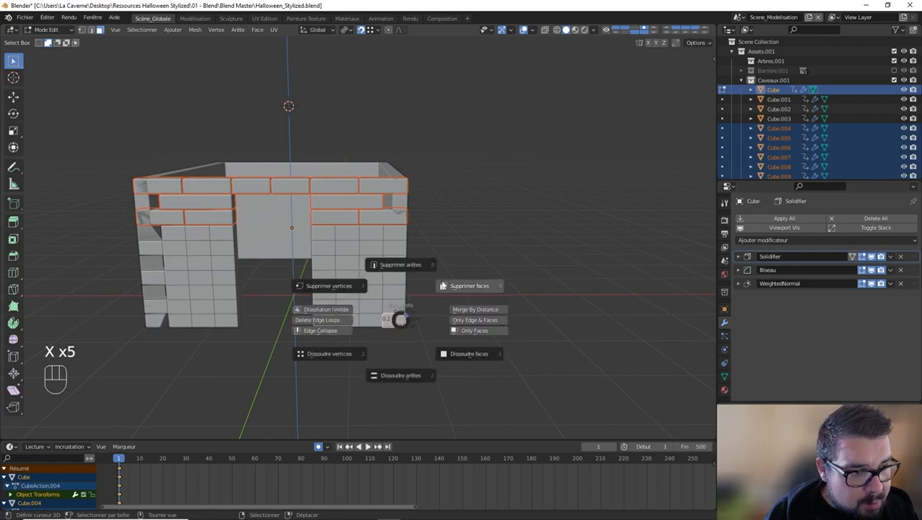
{"action": "left_click", "coordinate": [442, 286]}
{"action": "left_click", "coordinate": [397, 288]}
{"action": "key", "text": "x"}
{"action": "left_click", "coordinate": [455, 259]}
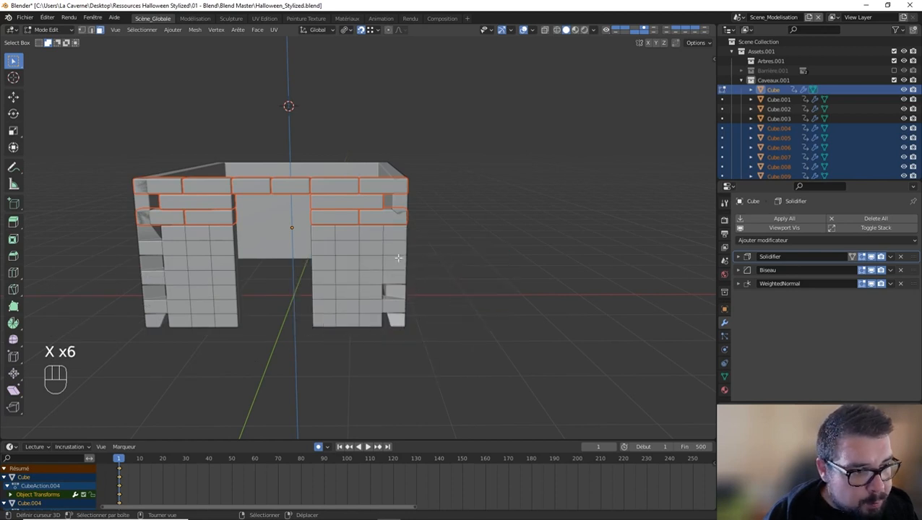
{"action": "key", "text": "x"}
{"action": "left_click", "coordinate": [450, 228]}
{"action": "left_click", "coordinate": [389, 230]}
{"action": "key", "text": "x"}
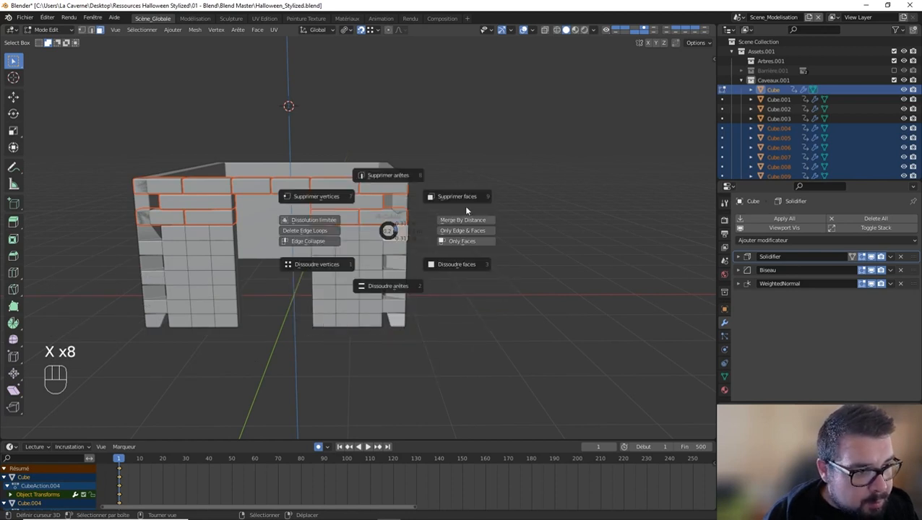
{"action": "left_click", "coordinate": [464, 199]}
Separate the right pillar's three remaining faces in the fourth row, and those in the sixth row, as one block per row.
{"action": "left_click", "coordinate": [365, 231]}
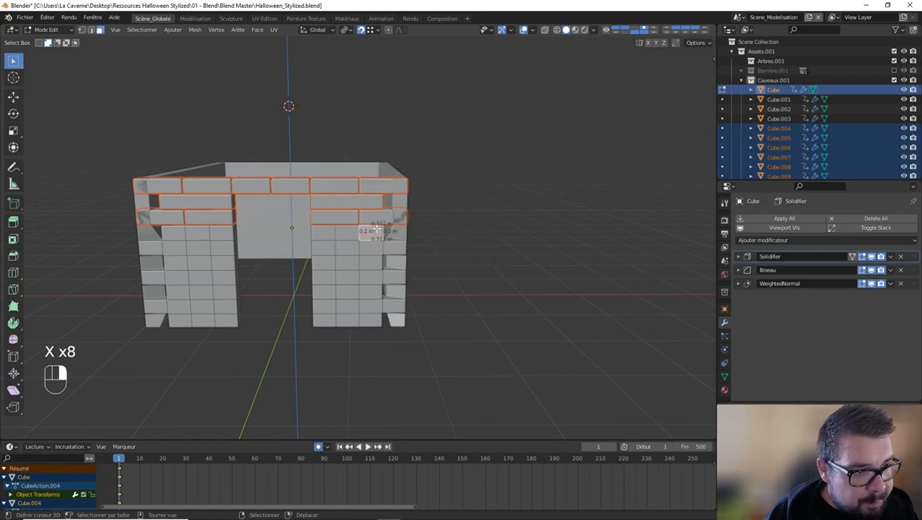
{"action": "left_click", "coordinate": [338, 231], "text": "shift"}
{"action": "key", "text": "p"}
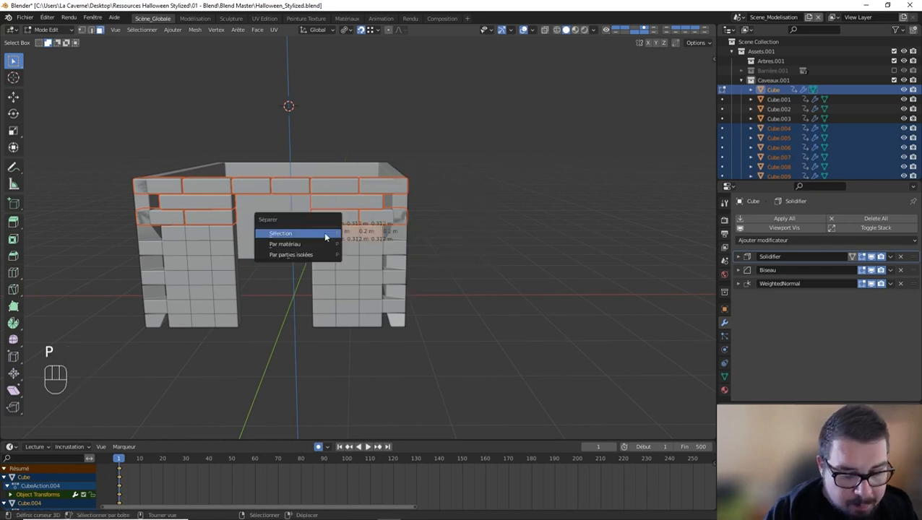
{"action": "left_click", "coordinate": [324, 232]}
{"action": "left_click", "coordinate": [368, 260]}
{"action": "left_click", "coordinate": [328, 261], "text": "ctrl"}
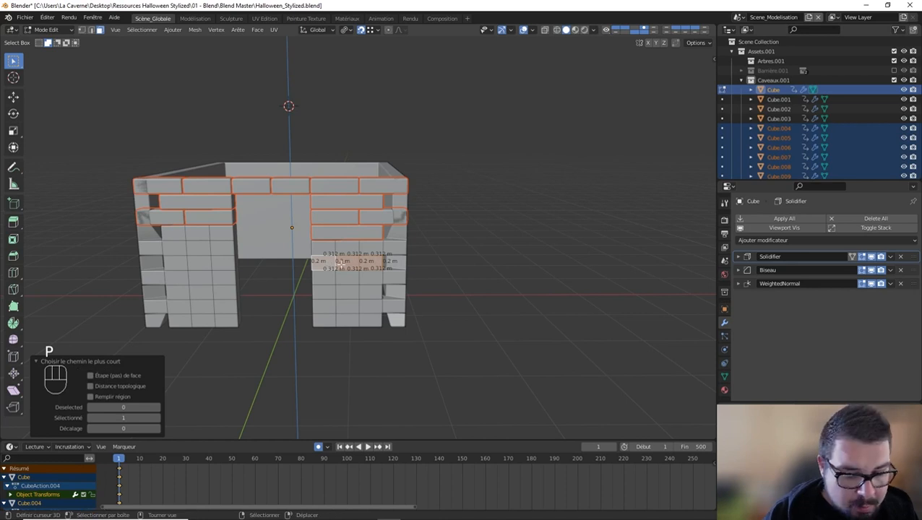
{"action": "key", "text": "p"}
{"action": "left_click", "coordinate": [341, 265]}
Separate the right pillar's three remaining faces in the eighth row, and those in the tenth row, as one block per row.
{"action": "left_click", "coordinate": [369, 290]}
{"action": "left_click", "coordinate": [325, 290], "text": "ctrl"}
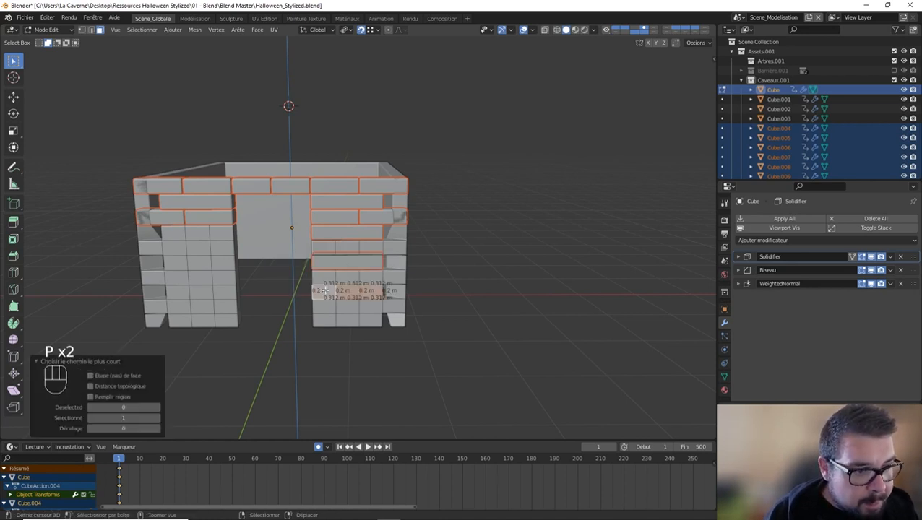
{"action": "key", "text": "p"}
{"action": "left_click", "coordinate": [325, 291]}
{"action": "left_click", "coordinate": [361, 319], "text": "shift"}
{"action": "left_click", "coordinate": [325, 320], "text": "ctrl"}
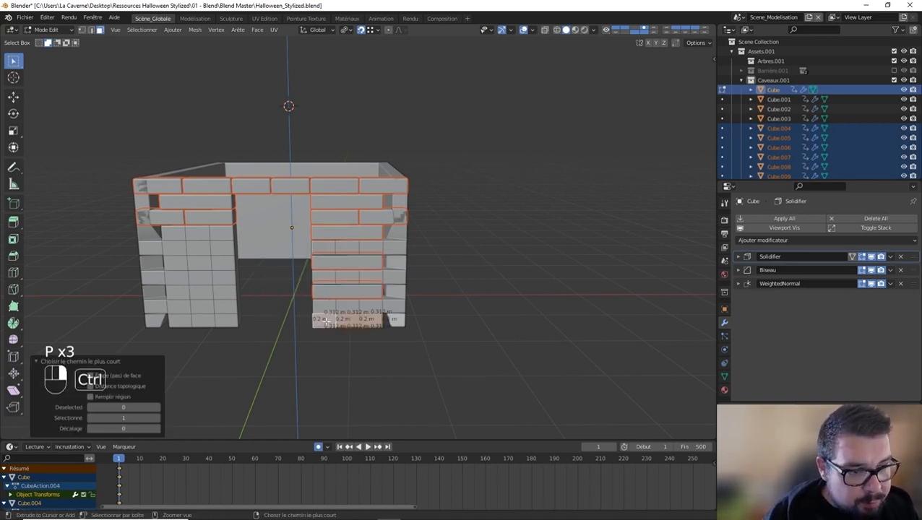
{"action": "key", "text": "p"}
{"action": "left_click", "coordinate": [325, 320]}
Separate the left pillar's three remaining faces in the tenth, eighth and sixth rows as one block per row.
{"action": "left_click", "coordinate": [210, 319]}
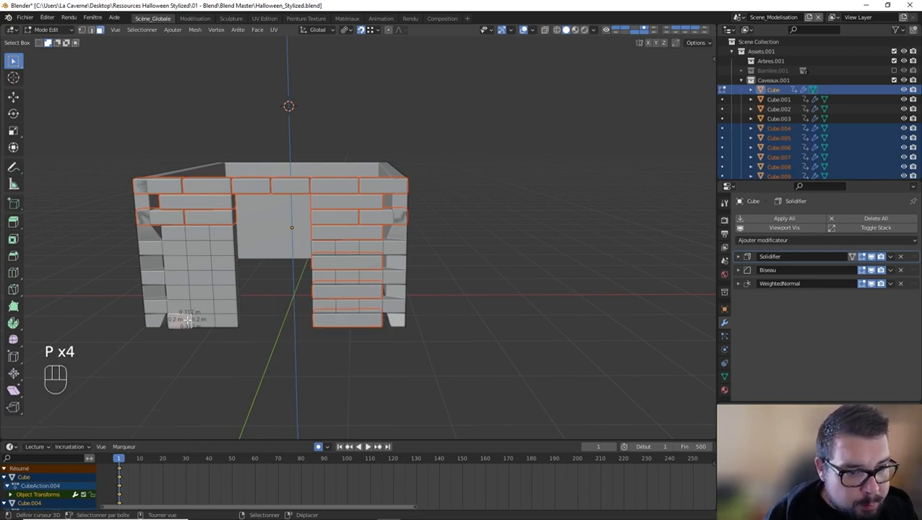
{"action": "left_click", "coordinate": [217, 320], "text": "ctrl"}
{"action": "key", "text": "p"}
{"action": "left_click", "coordinate": [215, 321]}
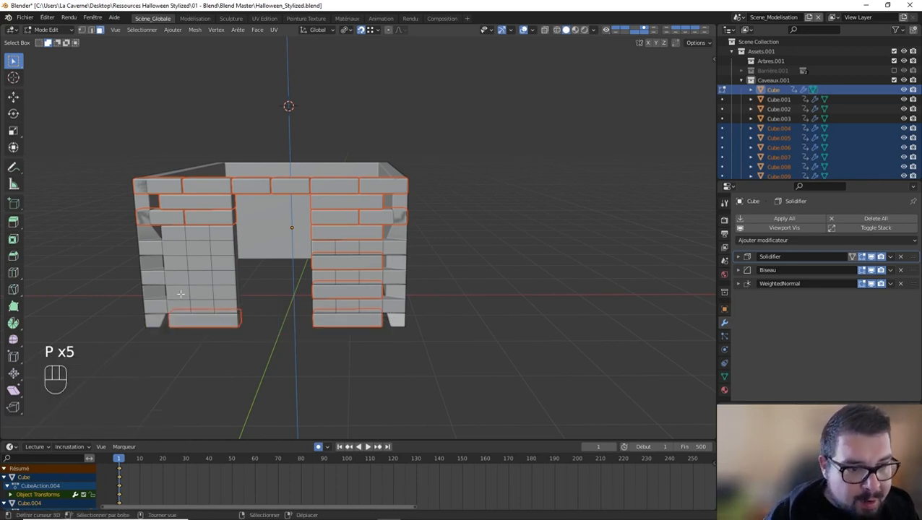
{"action": "left_click", "coordinate": [224, 291]}
{"action": "left_click", "coordinate": [231, 291], "text": "ctrl"}
{"action": "key", "text": "p"}
{"action": "left_click", "coordinate": [226, 293]}
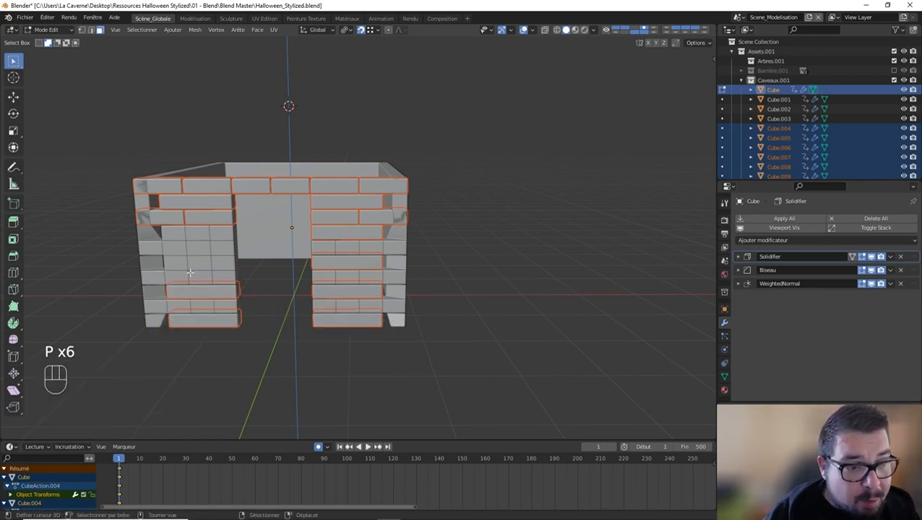
{"action": "left_click", "coordinate": [202, 266]}
{"action": "left_click", "coordinate": [228, 267], "text": "ctrl"}
{"action": "key", "text": "p"}
{"action": "left_click", "coordinate": [228, 267]}
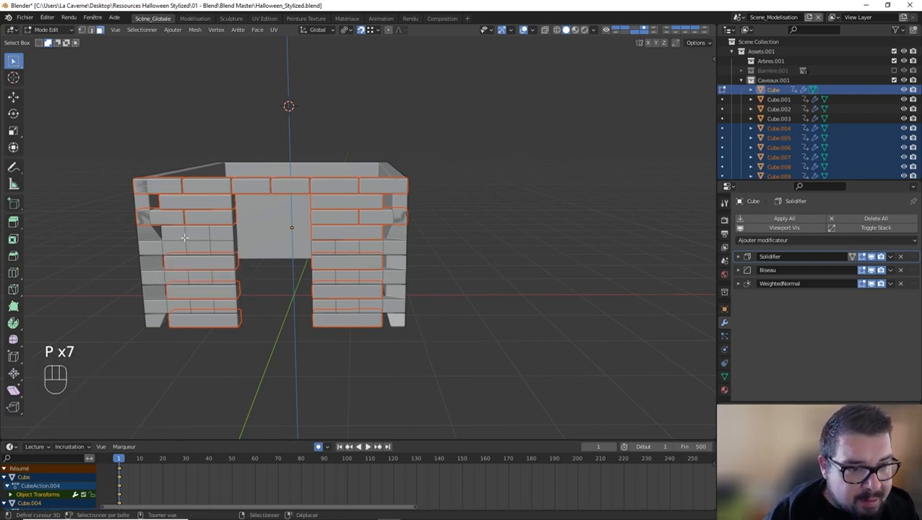
Separate the left pillar's three remaining faces in the fourth row from the top as one block.
{"action": "left_click", "coordinate": [204, 235]}
{"action": "left_click", "coordinate": [230, 236], "text": "ctrl"}
{"action": "key", "text": "p"}
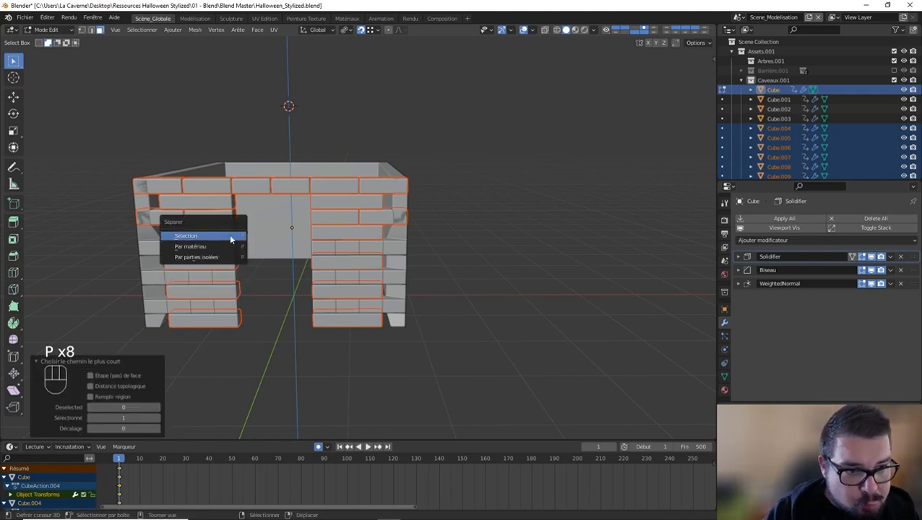
{"action": "left_click", "coordinate": [230, 236]}
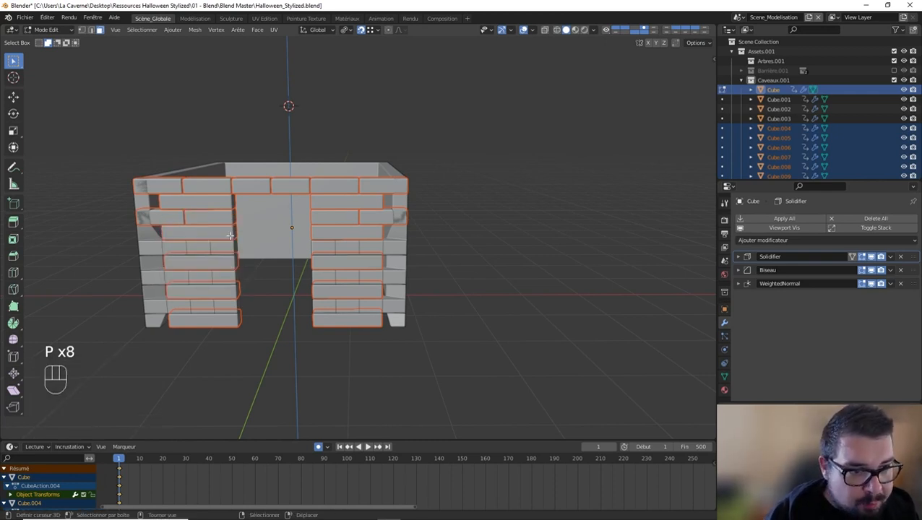
Separate the left pillar's two outermost faces in the fifth, seventh and ninth rows as one block per row.
{"action": "left_click", "coordinate": [163, 249], "text": "shift"}
{"action": "left_click", "coordinate": [179, 246], "text": "shift"}
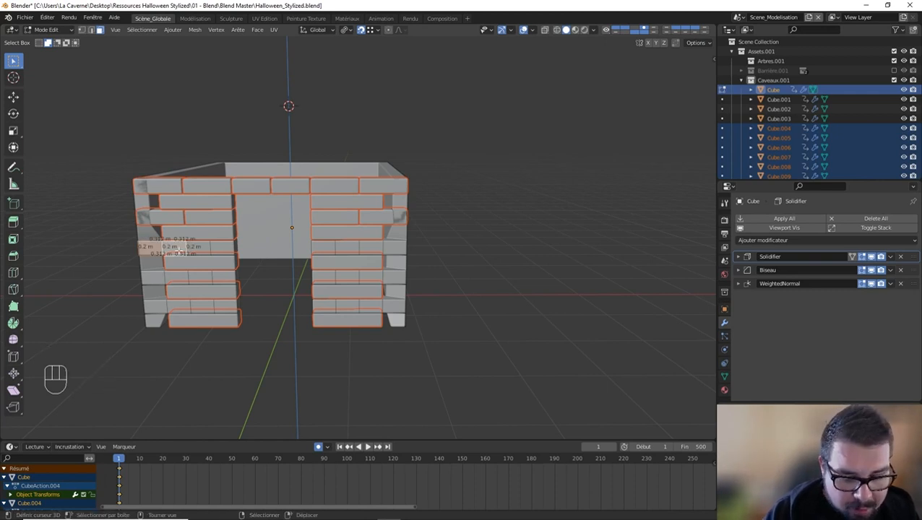
{"action": "key", "text": "p"}
{"action": "left_click", "coordinate": [178, 250]}
{"action": "left_click", "coordinate": [160, 276]}
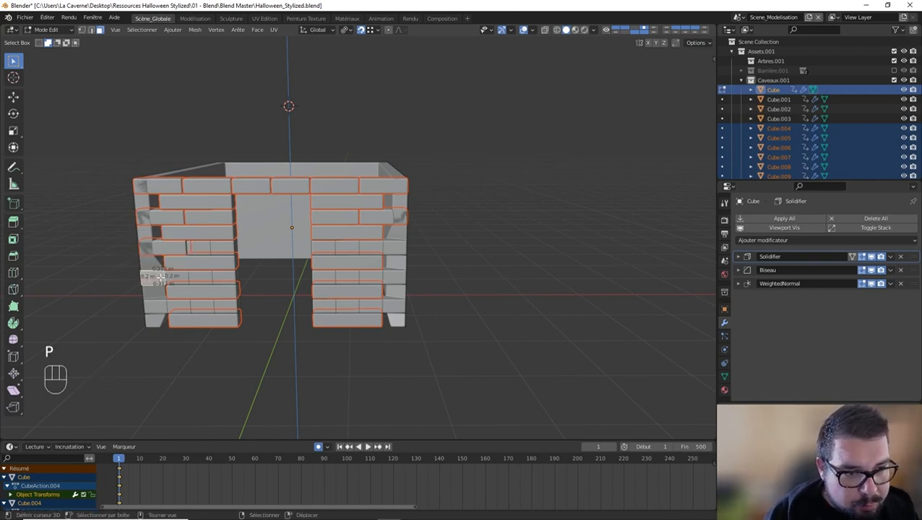
{"action": "left_click", "coordinate": [170, 277], "text": "shift"}
{"action": "left_click", "coordinate": [176, 306], "text": "shift"}
{"action": "key", "text": "p"}
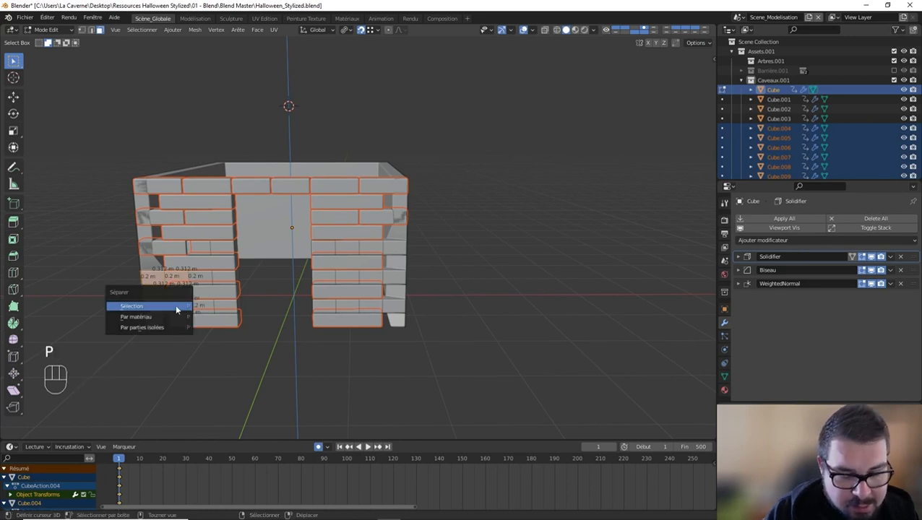
{"action": "left_click", "coordinate": [177, 306]}
Separate the right pillar's two outermost faces in the ninth, seventh and fifth rows as one block per row.
{"action": "left_click", "coordinate": [390, 305], "text": "shift"}
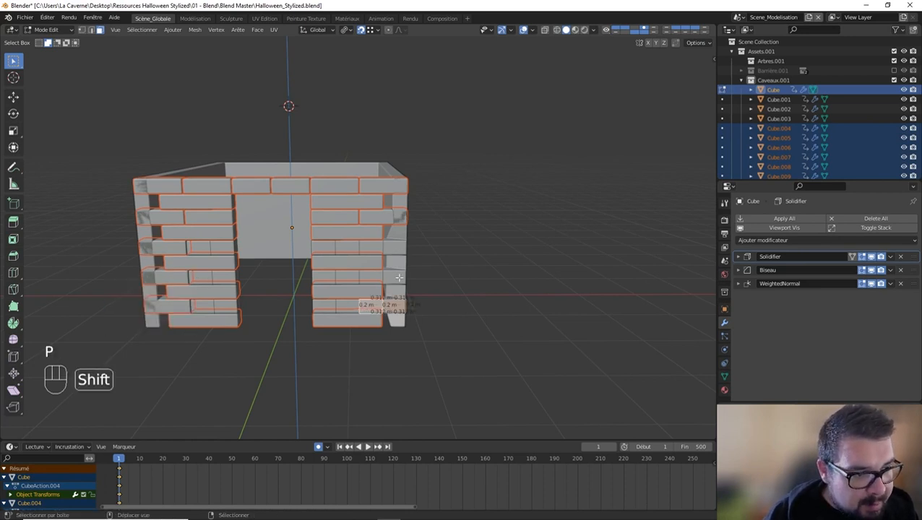
{"action": "left_click", "coordinate": [397, 275], "text": "shift"}
{"action": "left_click", "coordinate": [394, 246], "text": "shift"}
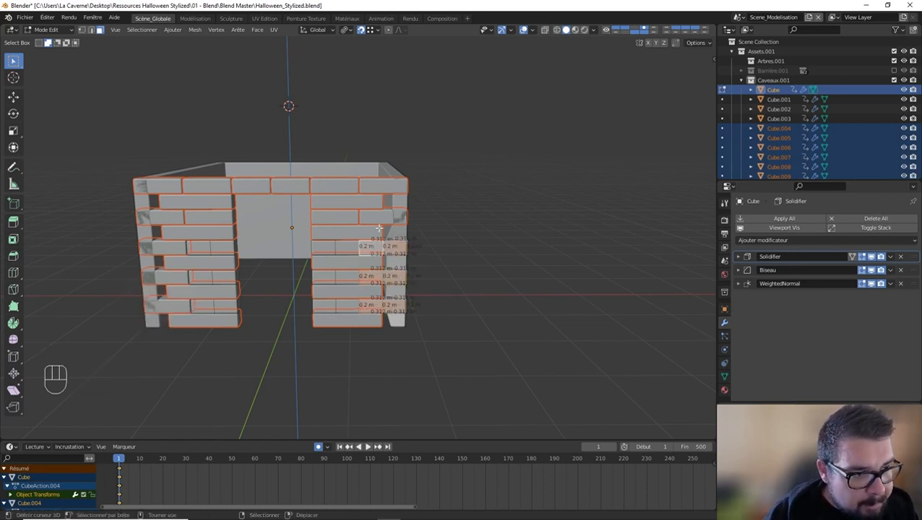
{"action": "key", "text": "p"}
{"action": "left_click", "coordinate": [377, 226]}
Separate the remaining inner face pairs in the fifth, seventh and ninth rows of both front pillars.
{"action": "left_click", "coordinate": [360, 245]}
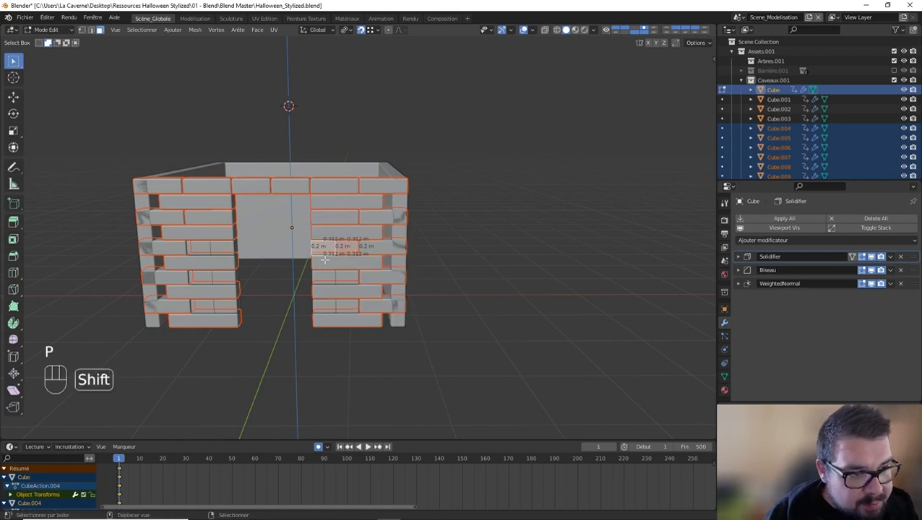
{"action": "left_click", "coordinate": [347, 278], "text": "shift"}
{"action": "left_click", "coordinate": [349, 309], "text": "shift"}
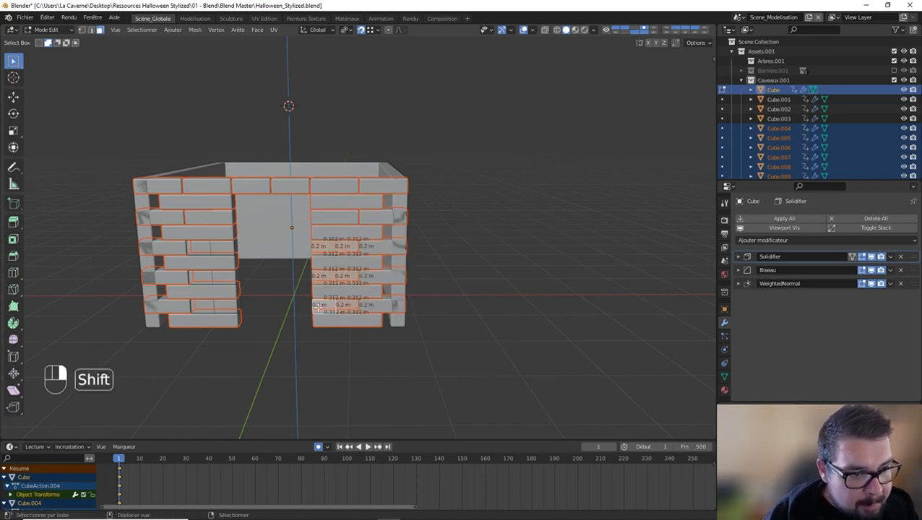
{"action": "left_click", "coordinate": [209, 309], "text": "shift"}
{"action": "left_click", "coordinate": [220, 279], "text": "shift"}
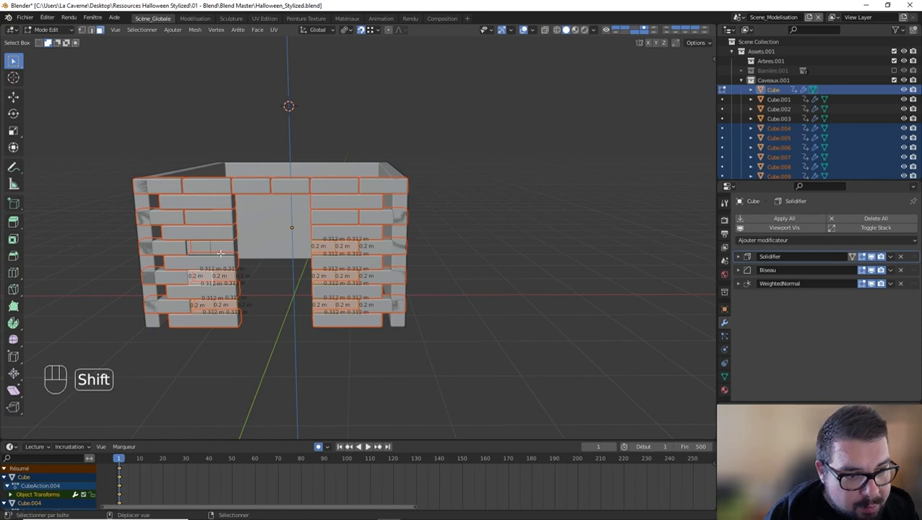
{"action": "left_click", "coordinate": [218, 251], "text": "shift"}
{"action": "key", "text": "p"}
{"action": "left_click", "coordinate": [208, 247]}
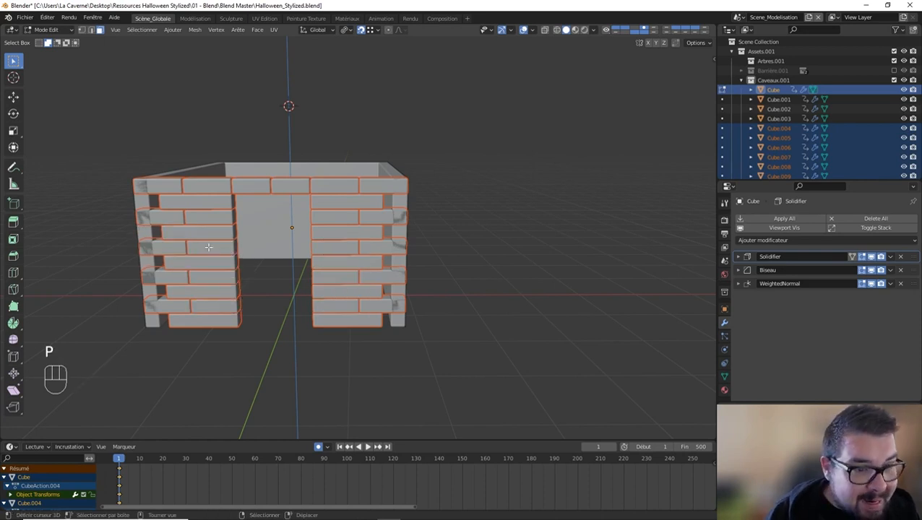
In Object Mode, apply scale and rotation to the selected blocks and set their origins to geometry.
{"action": "key", "text": "Tab"}
{"action": "middle_click_drag", "start_coordinate": [244, 246], "coordinate": [262, 250]}
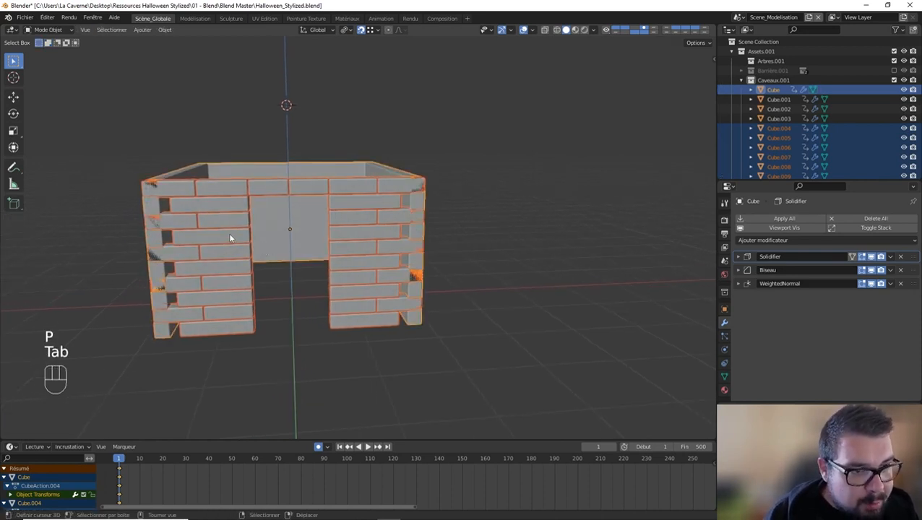
{"action": "key", "text": "q"}
{"action": "left_click", "coordinate": [229, 223]}
{"action": "key", "text": "q"}
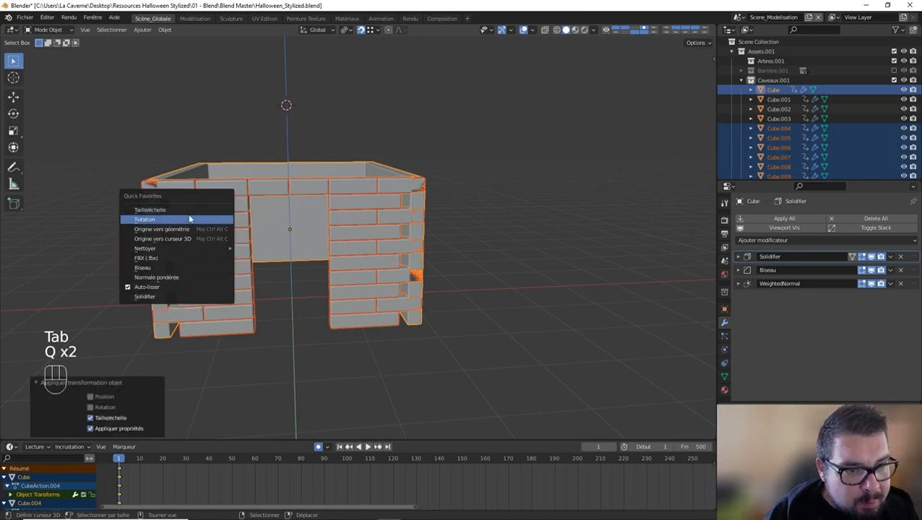
{"action": "key", "text": "q"}
{"action": "left_click", "coordinate": [174, 230]}
{"action": "key", "text": "a"}
{"action": "left_click", "coordinate": [233, 209]}
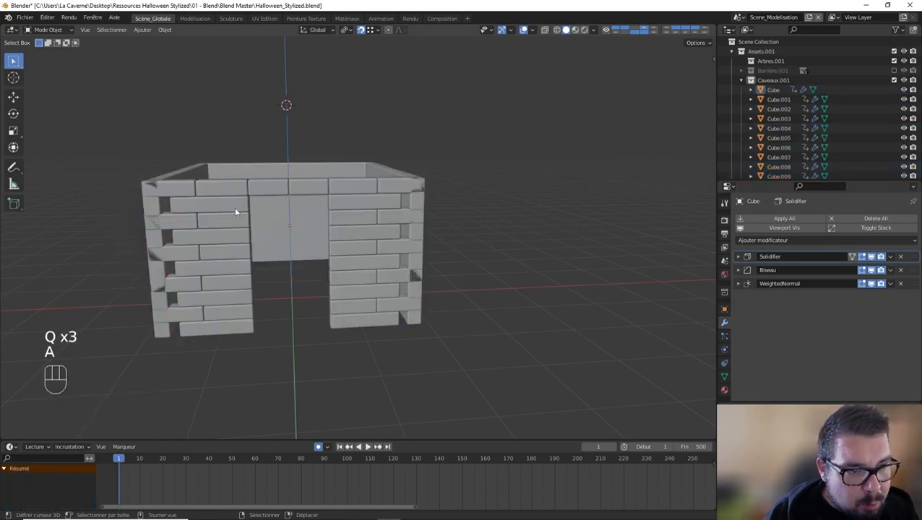
Delete the left side wall's front-corner faces in the first, third, fifth, seventh and ninth rows from the top.
{"action": "middle_click_drag", "start_coordinate": [231, 221], "coordinate": [263, 216]}
{"action": "left_click", "coordinate": [253, 222]}
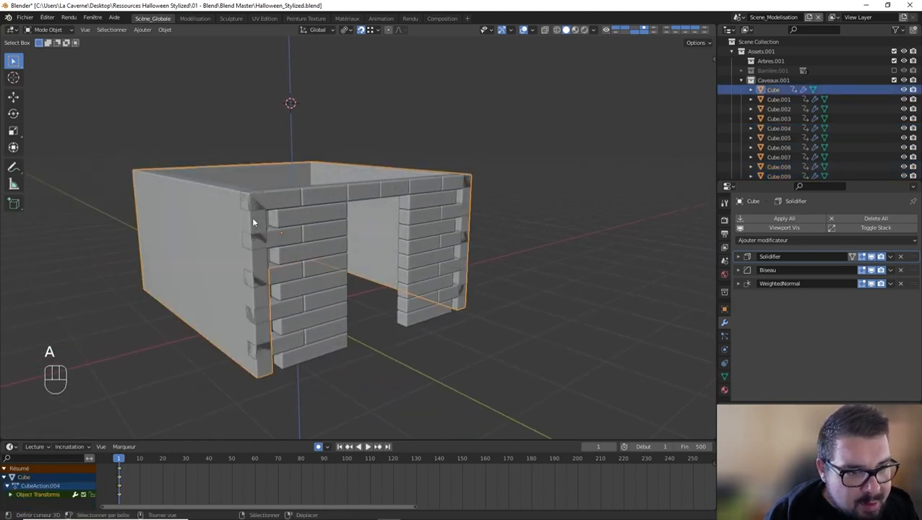
{"action": "key", "text": "Tab"}
{"action": "left_click", "coordinate": [243, 202]}
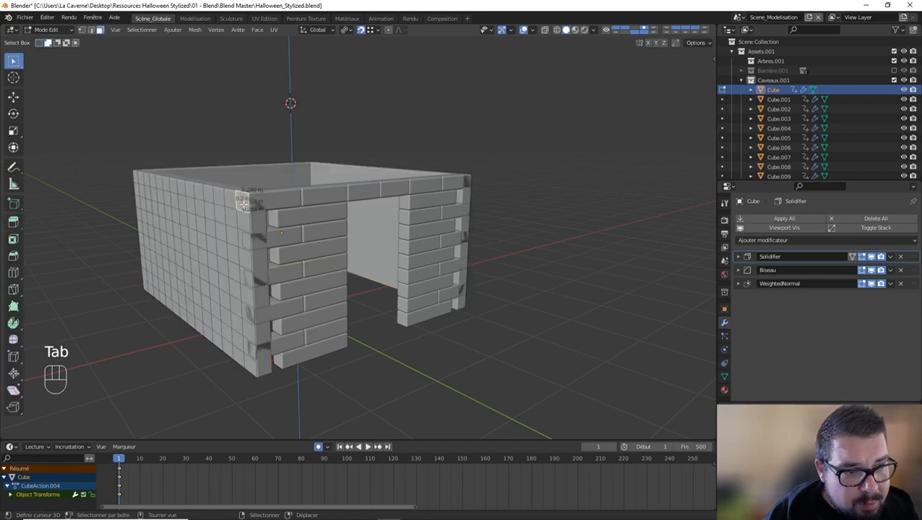
{"action": "left_click", "coordinate": [247, 237], "text": "shift"}
{"action": "left_click", "coordinate": [250, 275], "text": "shift"}
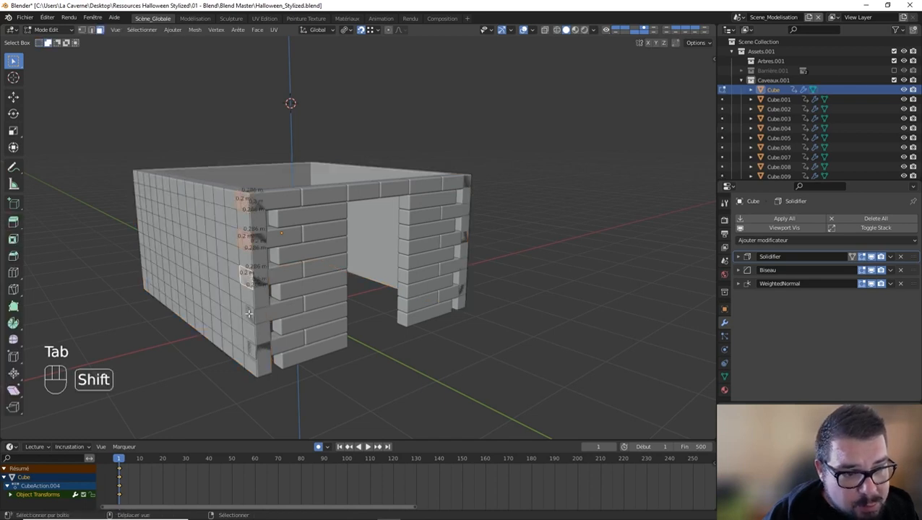
{"action": "left_click", "coordinate": [249, 310], "text": "shift"}
{"action": "left_click", "coordinate": [268, 344], "text": "shift"}
{"action": "key", "text": "x"}
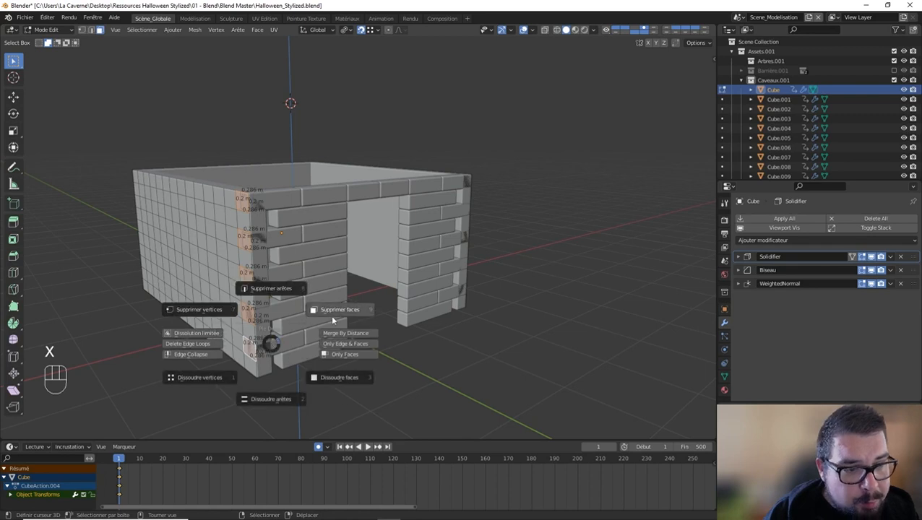
{"action": "left_click", "coordinate": [271, 286]}
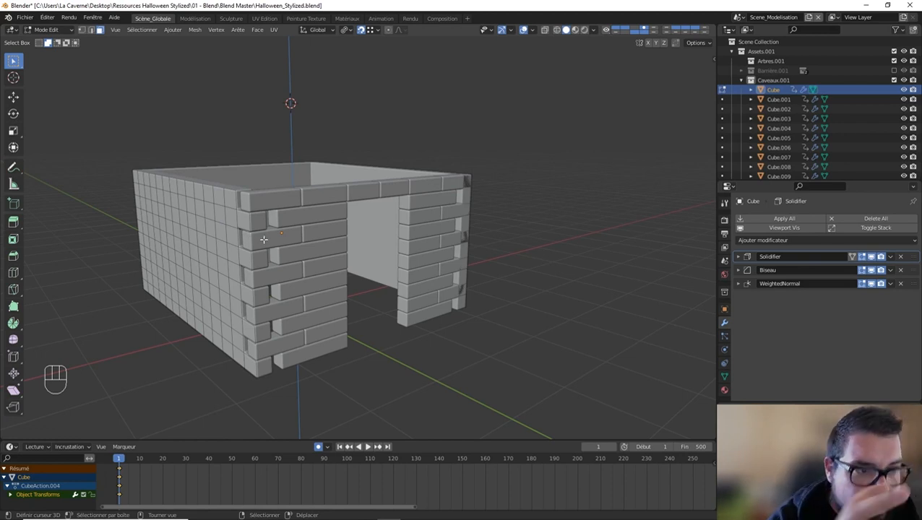
Separate the left side wall's two front-corner faces in the second, fourth, sixth, eighth and tenth rows as one block per row.
{"action": "middle_click_drag", "start_coordinate": [232, 211], "coordinate": [364, 214]}
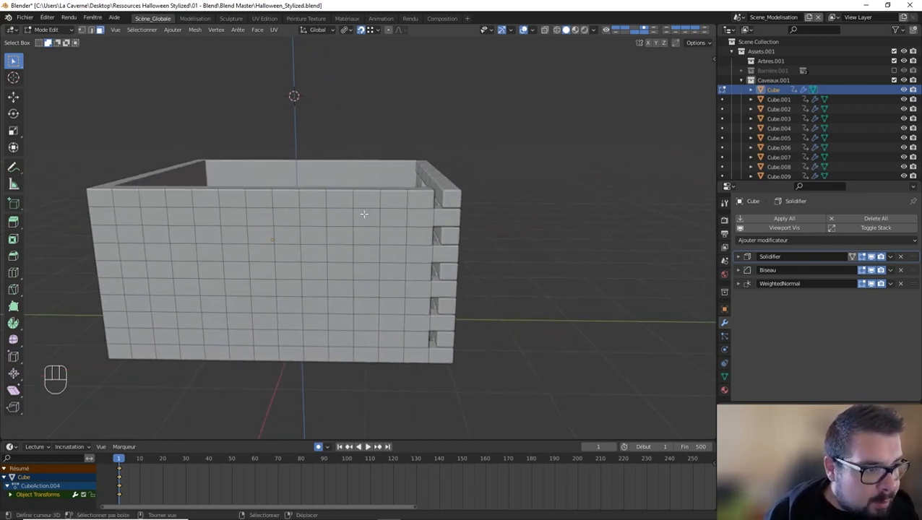
{"action": "left_click", "coordinate": [444, 216], "text": "shift"}
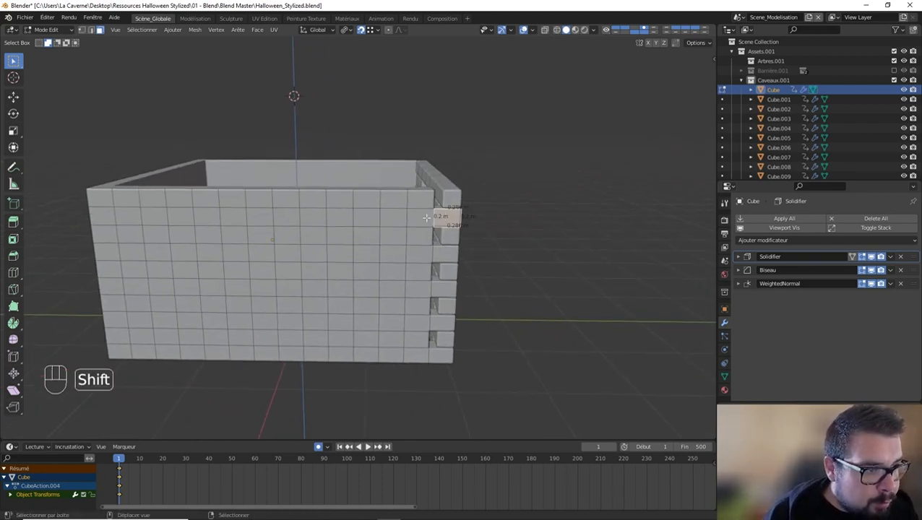
{"action": "left_click", "coordinate": [424, 217], "text": "shift"}
{"action": "left_click", "coordinate": [445, 258], "text": "shift"}
{"action": "left_click", "coordinate": [423, 257], "text": "shift"}
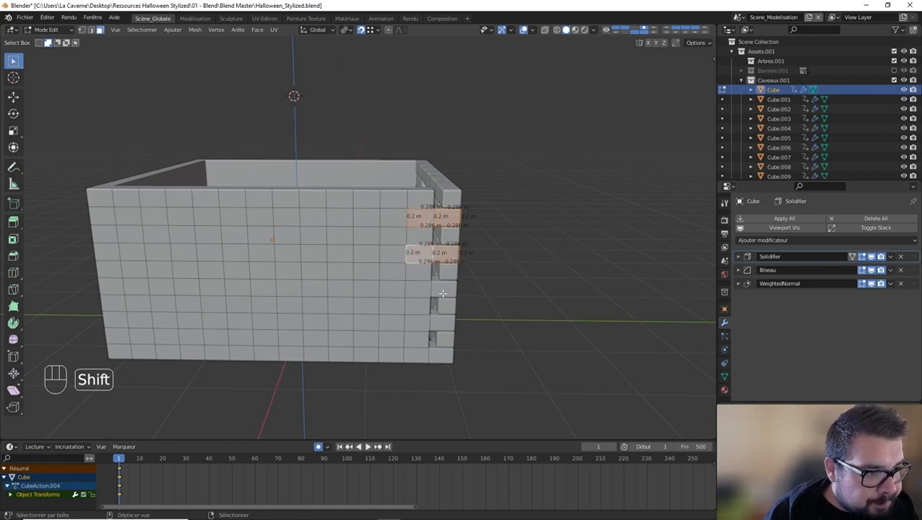
{"action": "left_click", "coordinate": [443, 289], "text": "shift"}
{"action": "left_click", "coordinate": [423, 287], "text": "shift"}
{"action": "left_click", "coordinate": [439, 322], "text": "shift"}
{"action": "left_click", "coordinate": [421, 321], "text": "shift"}
{"action": "left_click", "coordinate": [442, 354], "text": "shift"}
{"action": "left_click", "coordinate": [405, 355], "text": "shift"}
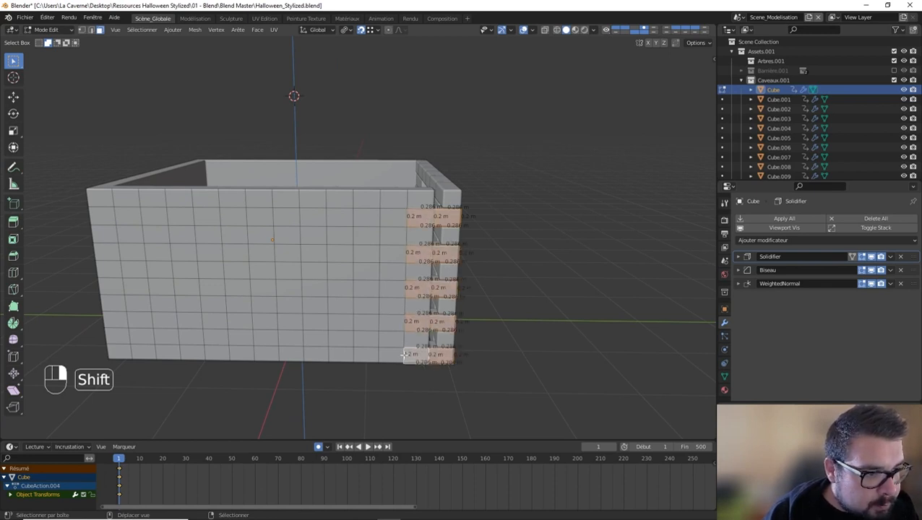
{"action": "key", "text": "p"}
{"action": "left_click", "coordinate": [428, 347]}
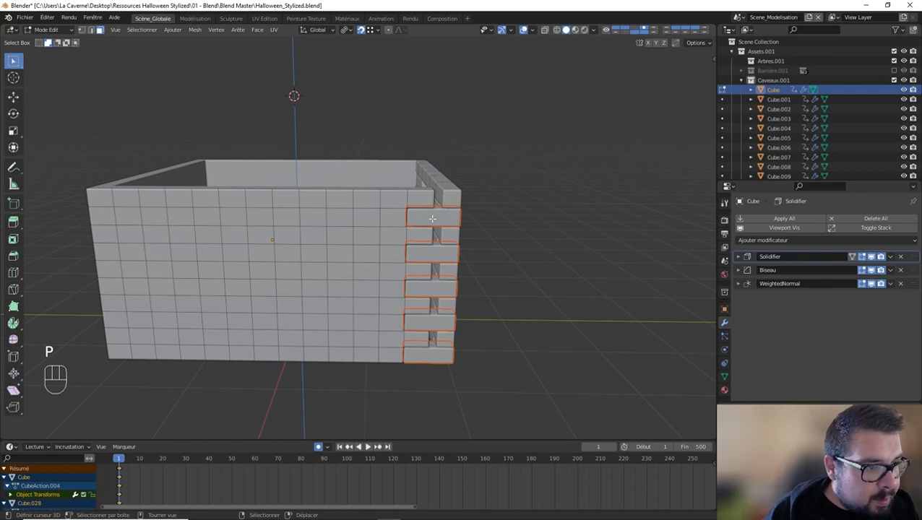
Separate the two front-most remaining faces of the side wall's first, third, fifth, seventh and ninth rows as one block per row.
{"action": "left_click", "coordinate": [426, 202], "text": "shift"}
{"action": "left_click", "coordinate": [370, 202], "text": "ctrl"}
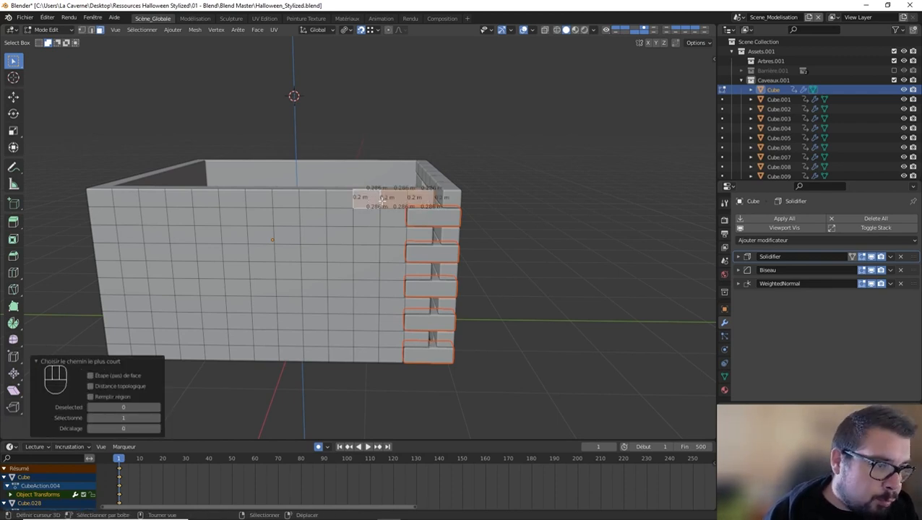
{"action": "left_click", "coordinate": [376, 198], "text": "shift"}
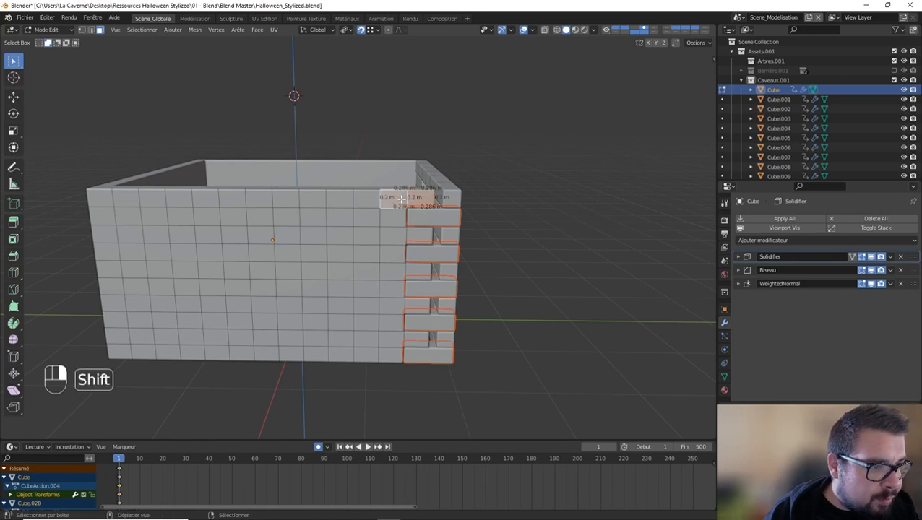
{"action": "left_click", "coordinate": [420, 234], "text": "shift"}
{"action": "left_click", "coordinate": [417, 268], "text": "shift"}
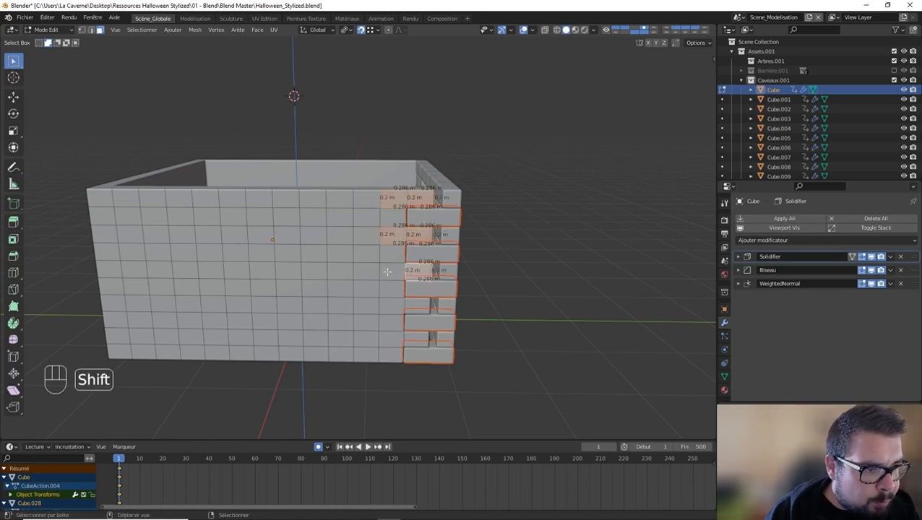
{"action": "left_click", "coordinate": [411, 307], "text": "shift"}
{"action": "left_click", "coordinate": [413, 336], "text": "shift"}
{"action": "key", "text": "p"}
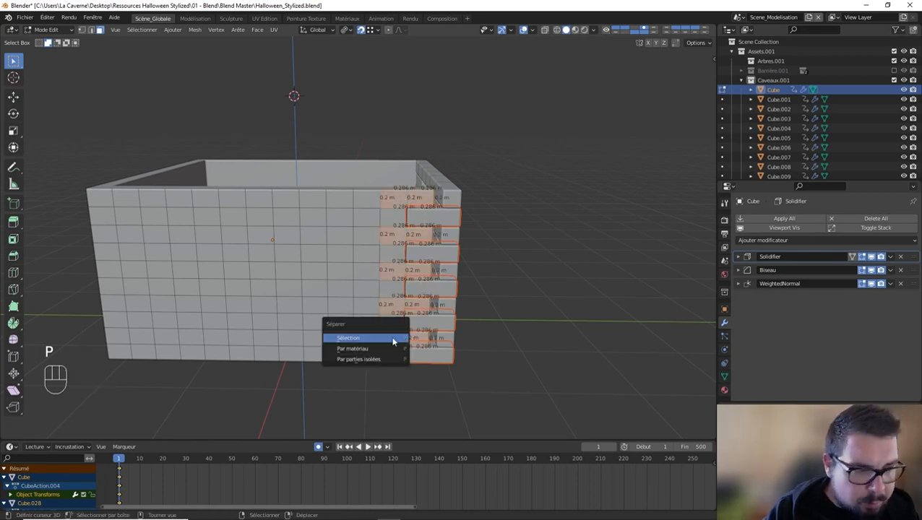
{"action": "left_click", "coordinate": [393, 341]}
Select the two faces next to the side wall's corner blocks in the second, fourth, sixth, eighth and tenth rows.
{"action": "left_click", "coordinate": [383, 215], "text": "shift"}
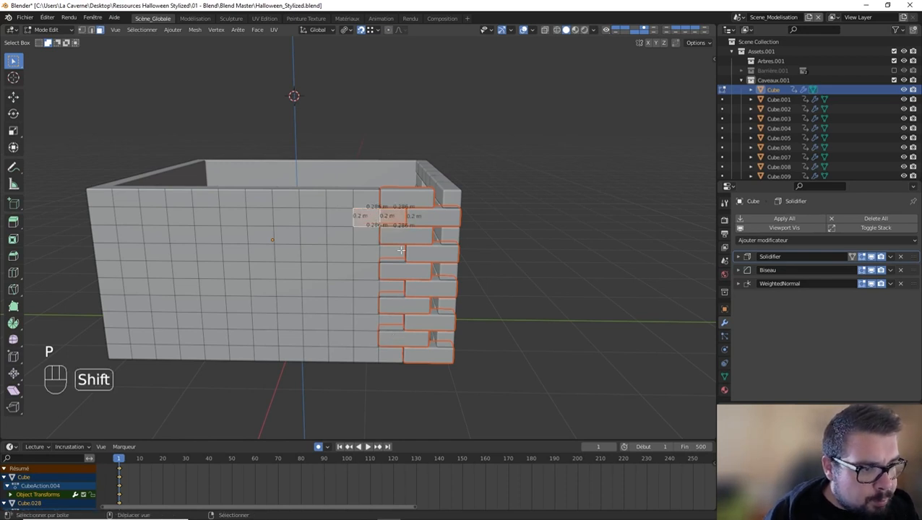
{"action": "left_click", "coordinate": [401, 250], "text": "shift"}
{"action": "left_click", "coordinate": [390, 286], "text": "shift"}
{"action": "left_click", "coordinate": [369, 322], "text": "shift"}
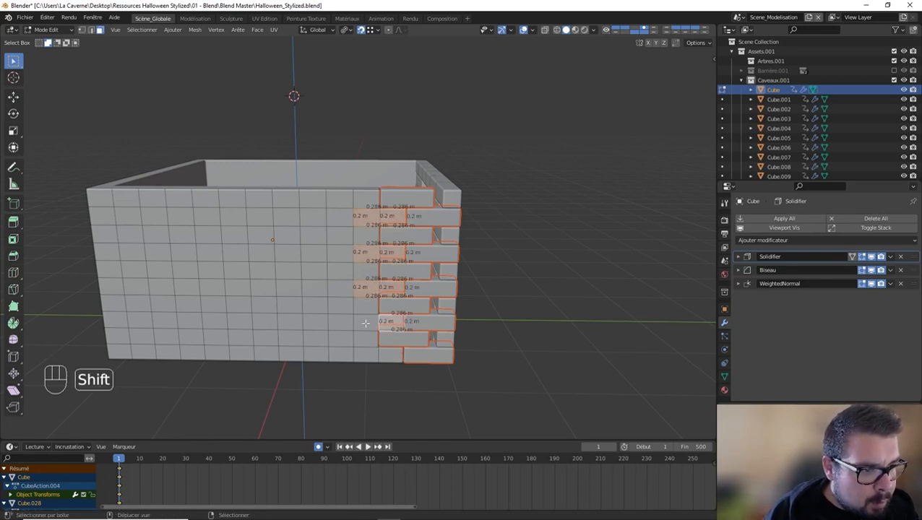
{"action": "left_click", "coordinate": [396, 355], "text": "shift"}
{"action": "middle_click_drag", "start_coordinate": [396, 355], "coordinate": [401, 344], "text": "shift"}
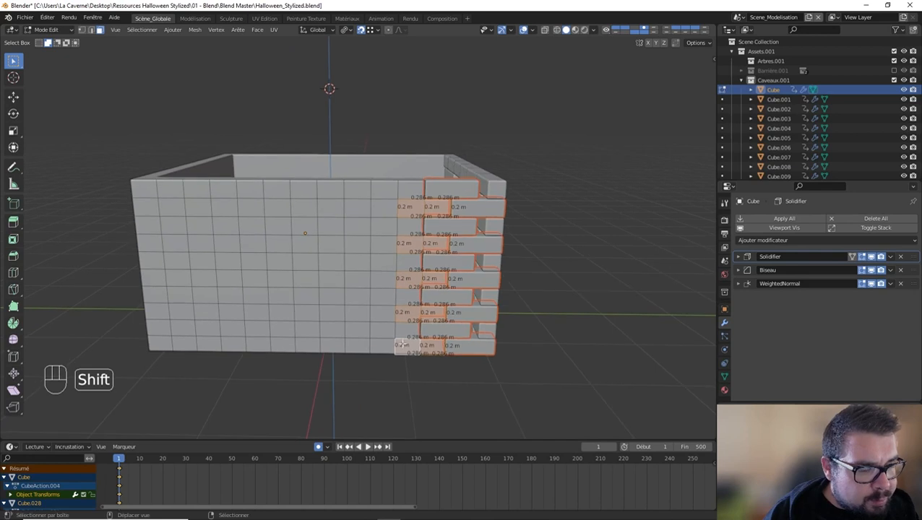
Add three two-face pairs toward the rear to the selection in the side wall's tenth and eighth rows, leaving single-face gaps between them.
{"action": "left_click", "coordinate": [318, 345], "text": "shift"}
{"action": "left_click", "coordinate": [266, 346], "text": "shift"}
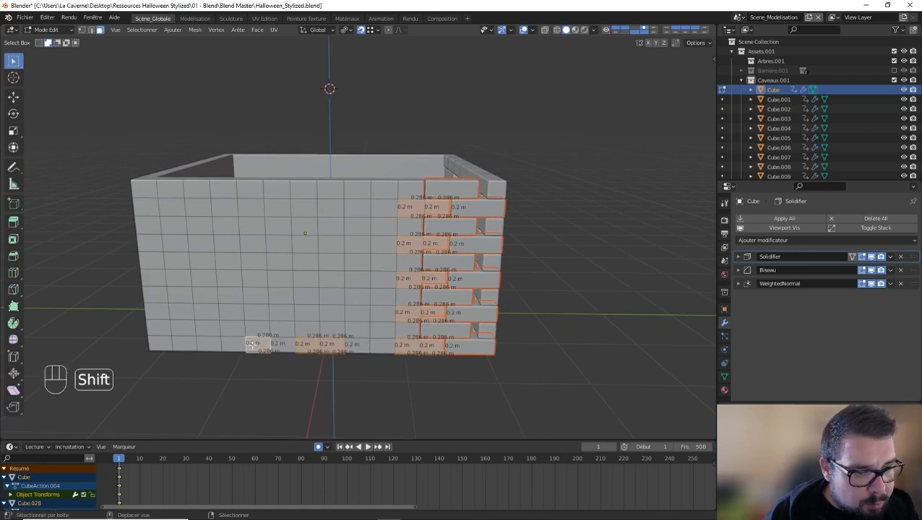
{"action": "left_click", "coordinate": [222, 347], "text": "shift"}
{"action": "left_click", "coordinate": [192, 346], "text": "shift"}
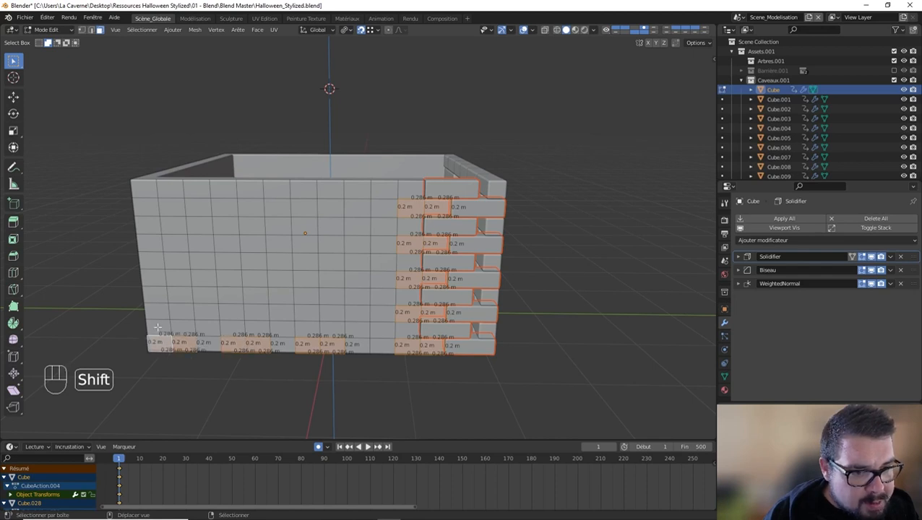
{"action": "left_click", "coordinate": [173, 311], "text": "shift"}
{"action": "left_click", "coordinate": [235, 312], "text": "shift"}
{"action": "left_click", "coordinate": [266, 312], "text": "shift"}
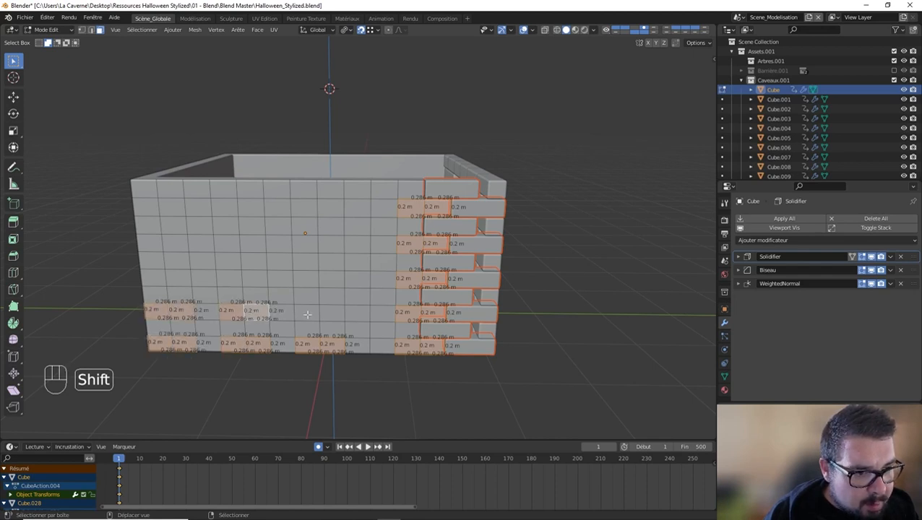
{"action": "left_click", "coordinate": [310, 312], "text": "shift"}
{"action": "left_click", "coordinate": [341, 312], "text": "shift"}
Extend the selection with the same three two-face pairs in the side wall's sixth and fourth rows.
{"action": "left_click", "coordinate": [338, 277], "text": "shift"}
{"action": "left_click", "coordinate": [307, 277], "text": "shift"}
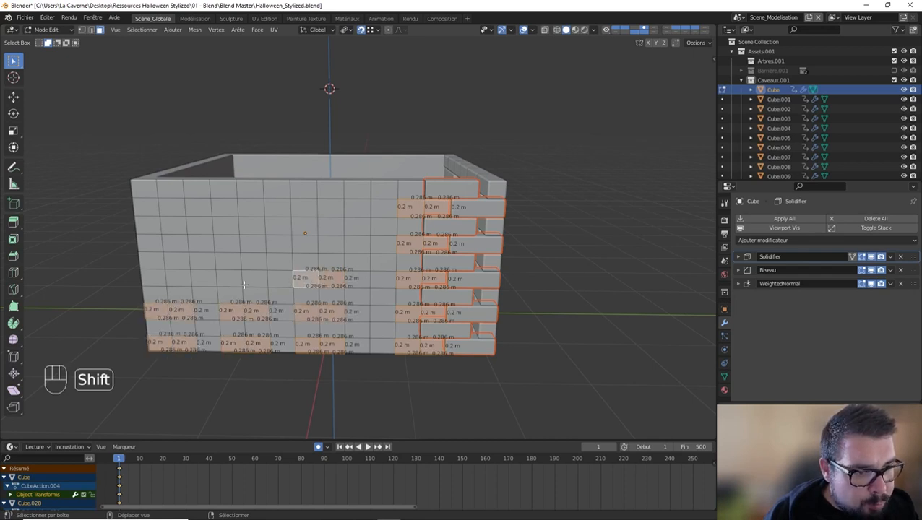
{"action": "left_click", "coordinate": [257, 278], "text": "shift"}
{"action": "left_click", "coordinate": [227, 277], "text": "shift"}
{"action": "left_click", "coordinate": [175, 278], "text": "shift"}
{"action": "left_click", "coordinate": [155, 277], "text": "shift"}
{"action": "left_click", "coordinate": [155, 242], "text": "shift"}
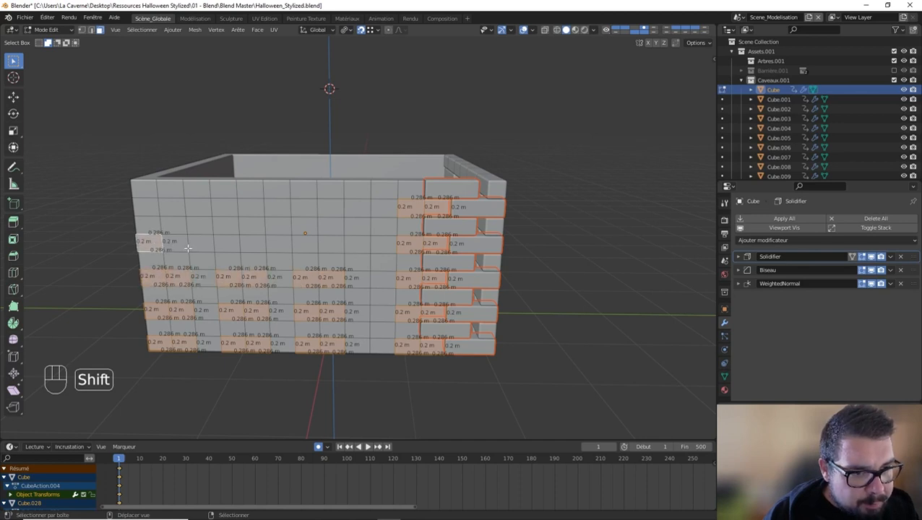
{"action": "left_click", "coordinate": [182, 241], "text": "shift"}
{"action": "left_click", "coordinate": [231, 245], "text": "shift"}
{"action": "left_click", "coordinate": [256, 245], "text": "shift"}
{"action": "left_click", "coordinate": [305, 244], "text": "shift"}
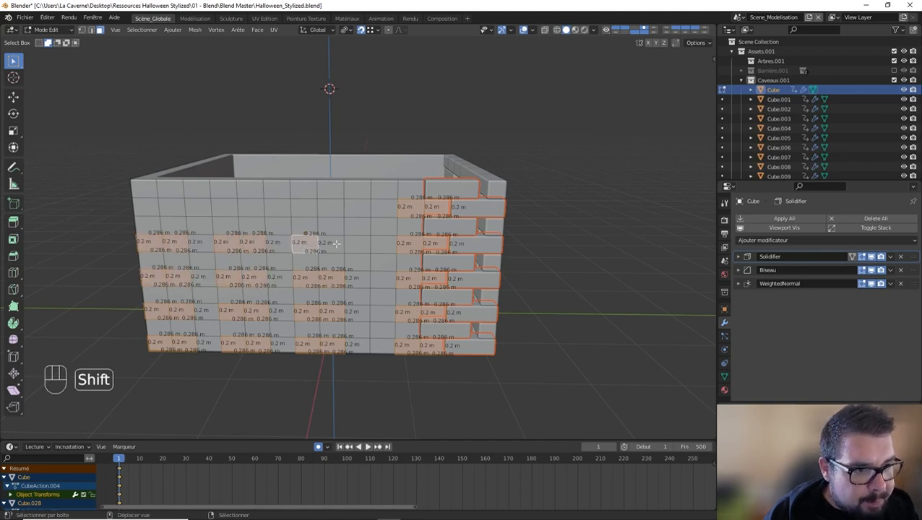
{"action": "left_click", "coordinate": [336, 245], "text": "shift"}
Select the matching three two-face pairs in the side wall's second row.
{"action": "left_click", "coordinate": [334, 211], "text": "shift"}
{"action": "left_click", "coordinate": [304, 211], "text": "shift"}
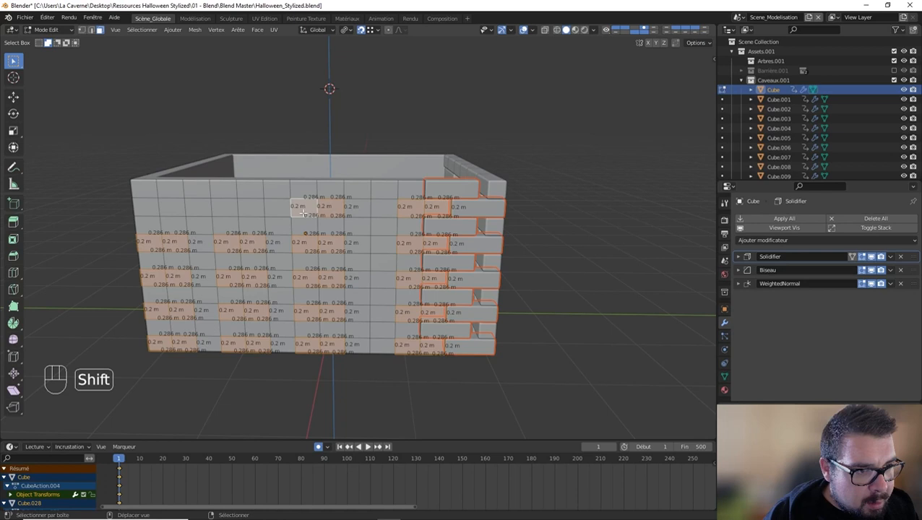
{"action": "left_click", "coordinate": [250, 210], "text": "shift"}
{"action": "left_click", "coordinate": [231, 211], "text": "shift"}
{"action": "left_click", "coordinate": [187, 210], "text": "shift"}
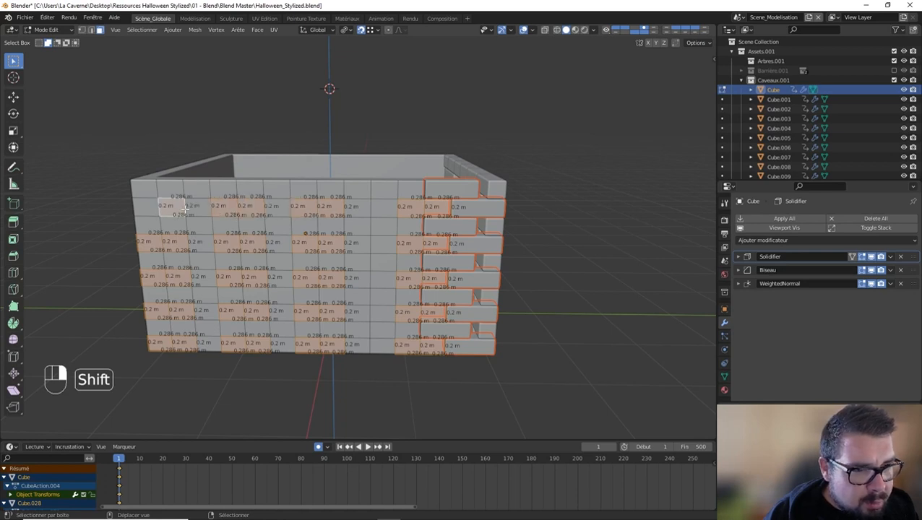
{"action": "left_click", "coordinate": [153, 210], "text": "shift"}
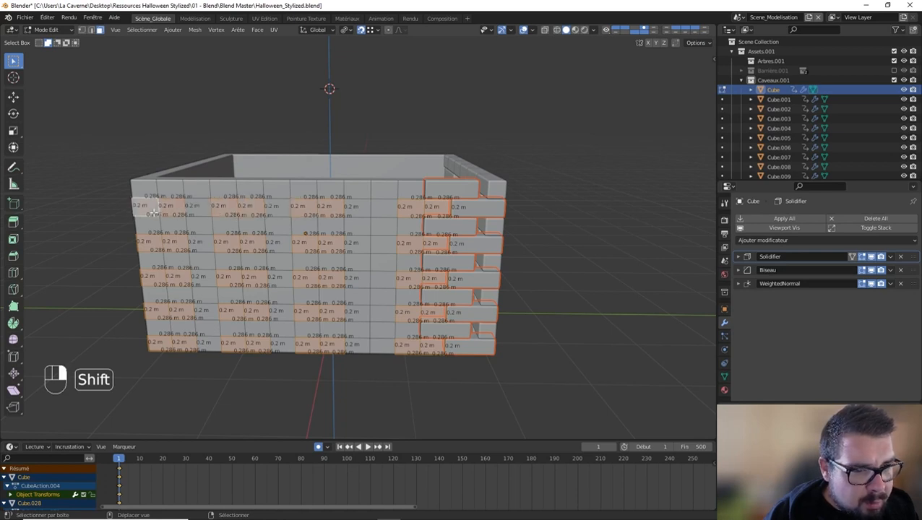
Deselect the front-side face of the second-rearmost pair in the second, fourth, sixth, eighth and tenth rows.
{"action": "left_click", "coordinate": [255, 210], "text": "shift"}
{"action": "left_click", "coordinate": [257, 243], "text": "shift"}
{"action": "left_click", "coordinate": [259, 279], "text": "shift"}
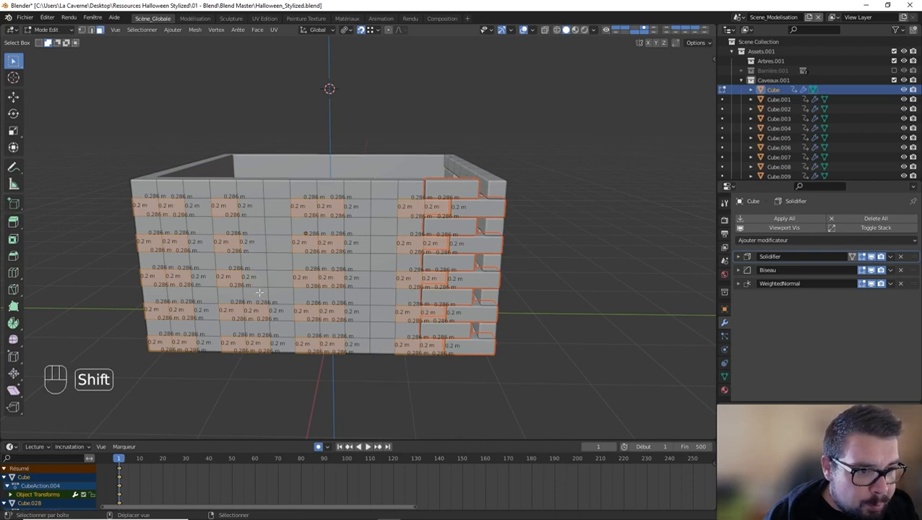
{"action": "left_click", "coordinate": [258, 311], "text": "shift"}
{"action": "left_click", "coordinate": [258, 342], "text": "shift"}
Deselect both faces of the rearmost pair in the second, fourth, sixth, eighth and tenth rows.
{"action": "left_click", "coordinate": [186, 344], "text": "shift"}
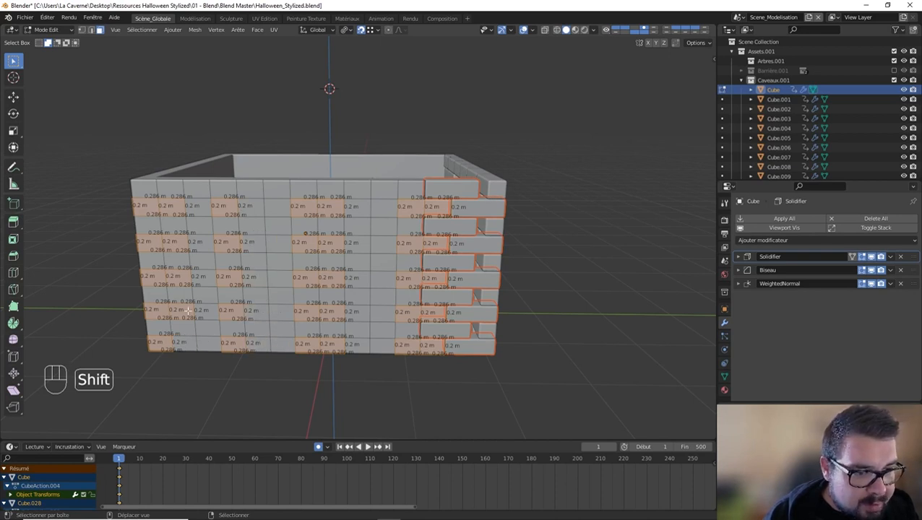
{"action": "left_click", "coordinate": [187, 311], "text": "shift"}
{"action": "left_click", "coordinate": [183, 274], "text": "shift"}
{"action": "left_click", "coordinate": [180, 244], "text": "shift"}
{"action": "left_click", "coordinate": [180, 213], "text": "shift"}
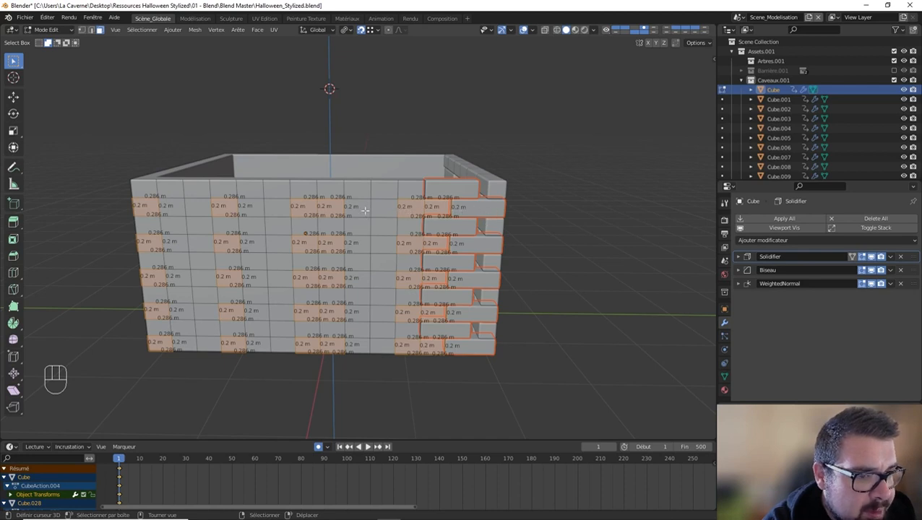
{"action": "left_click", "coordinate": [167, 207], "text": "shift"}
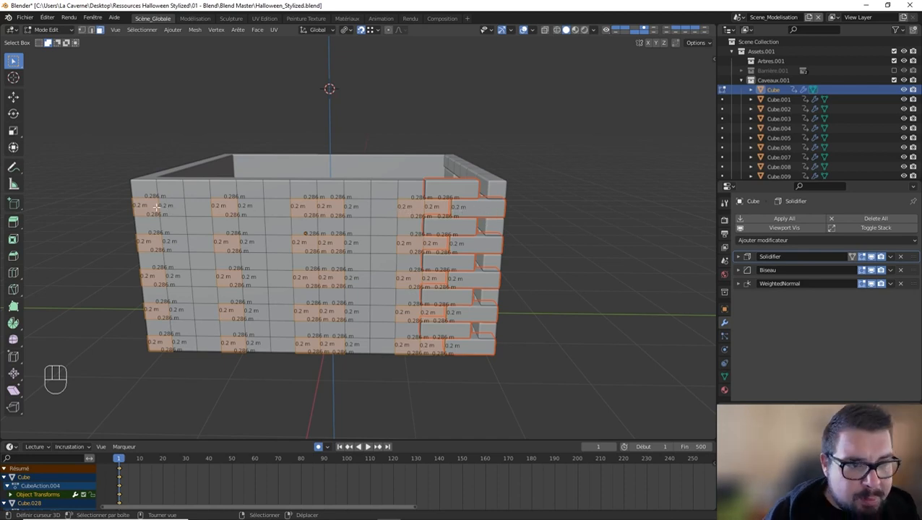
{"action": "left_click", "coordinate": [150, 241], "text": "shift"}
{"action": "left_click", "coordinate": [147, 277], "text": "shift"}
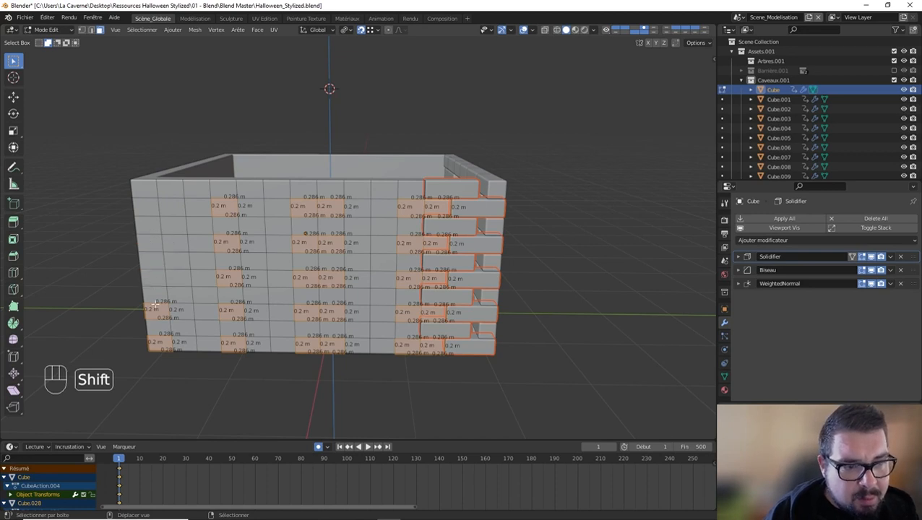
{"action": "left_click", "coordinate": [158, 311], "text": "shift"}
{"action": "left_click", "coordinate": [162, 343], "text": "shift"}
Add the face behind each single selected face in the even rows, and separate all selected pairs as individual blocks.
{"action": "left_click", "coordinate": [194, 206], "text": "shift"}
{"action": "left_click", "coordinate": [195, 243], "text": "shift"}
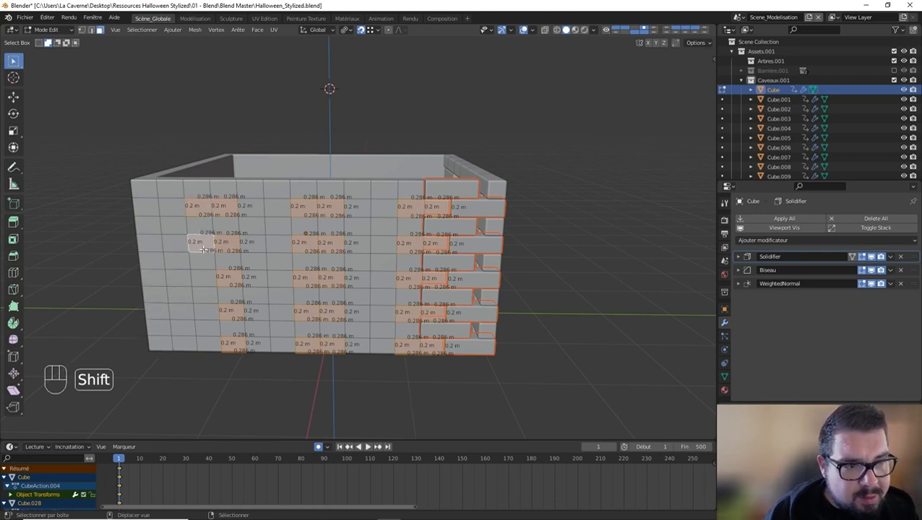
{"action": "left_click", "coordinate": [200, 278], "text": "shift"}
{"action": "left_click", "coordinate": [211, 316], "text": "shift"}
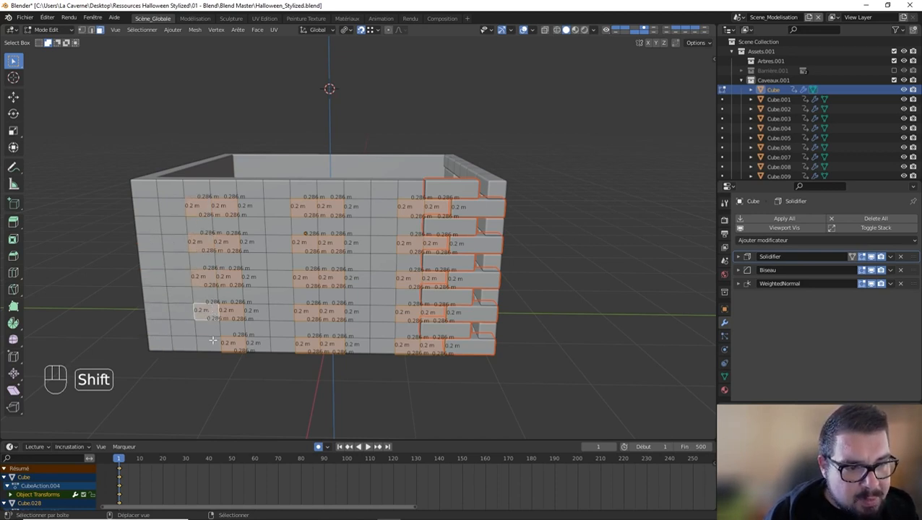
{"action": "left_click", "coordinate": [213, 339], "text": "shift"}
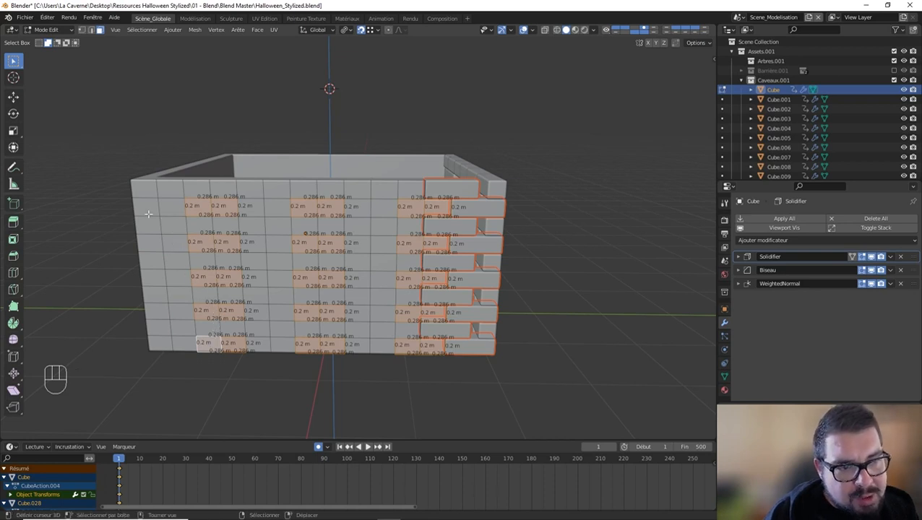
{"action": "key", "text": "p"}
{"action": "left_click", "coordinate": [207, 218]}
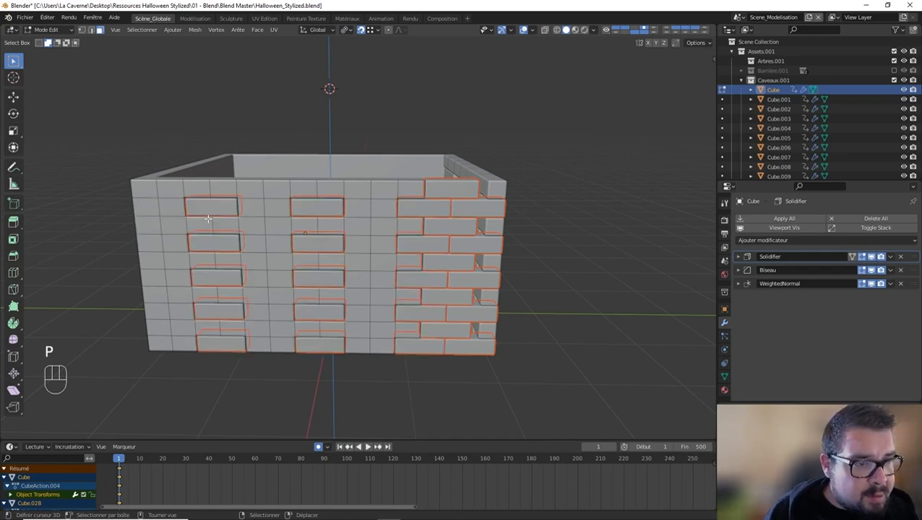
Select the two faces behind the front blocks in the side wall's first, third, fifth, seventh and ninth rows.
{"action": "left_click", "coordinate": [407, 192]}
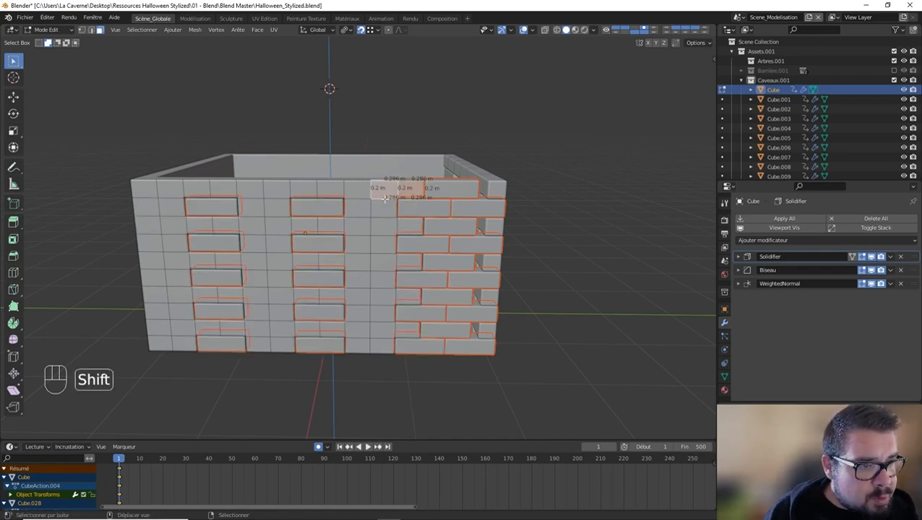
{"action": "left_click", "coordinate": [406, 225], "text": "shift"}
{"action": "left_click", "coordinate": [405, 260], "text": "shift"}
{"action": "left_click", "coordinate": [390, 295], "text": "shift"}
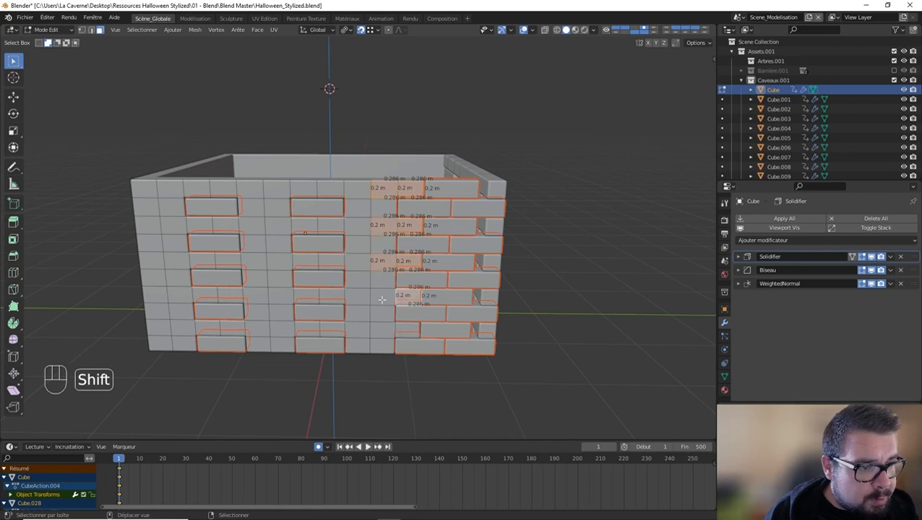
{"action": "left_click", "coordinate": [377, 330], "text": "shift"}
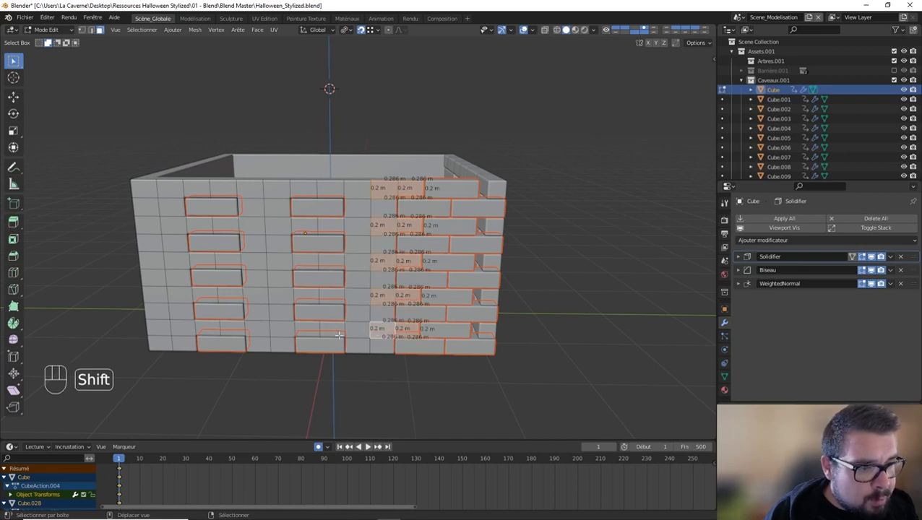
Add two faces per odd row to the selection, offset one face rearward from the middle column of blocks.
{"action": "left_click", "coordinate": [286, 333], "text": "shift"}
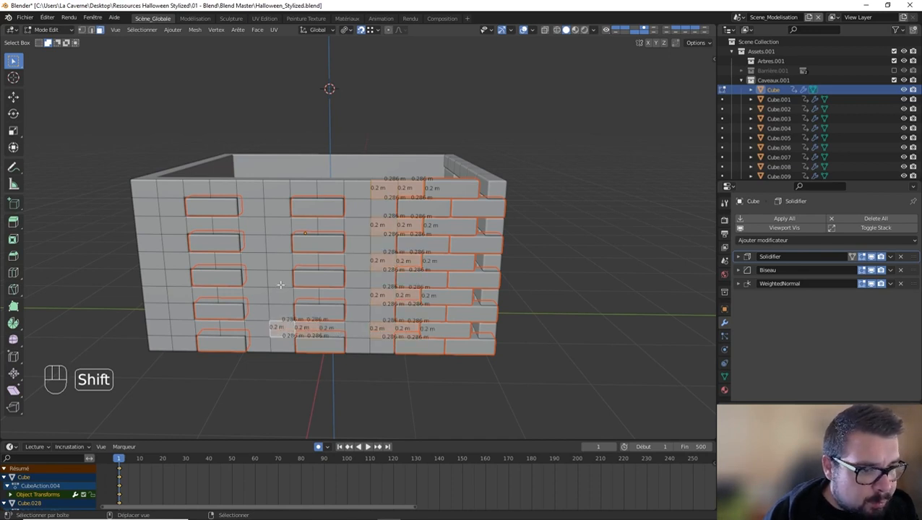
{"action": "left_click", "coordinate": [306, 294], "text": "shift"}
{"action": "left_click", "coordinate": [281, 293], "text": "shift"}
{"action": "left_click", "coordinate": [310, 262], "text": "shift"}
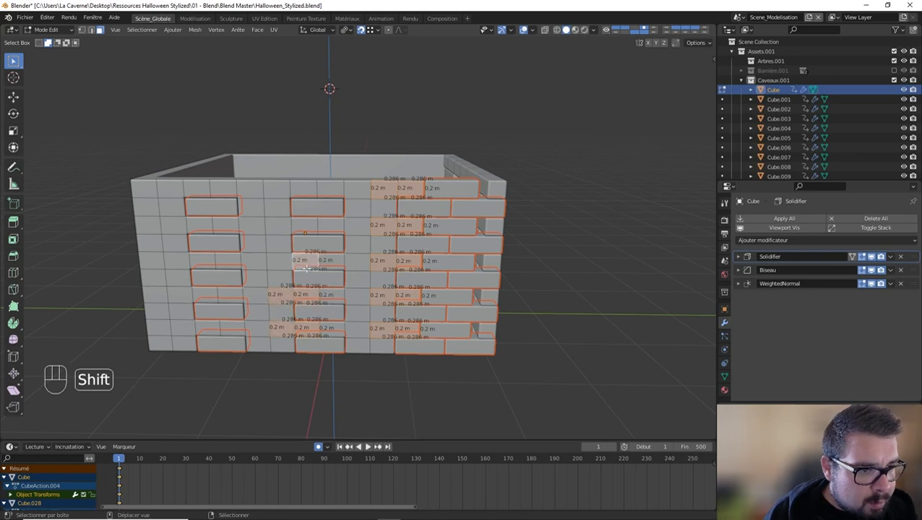
{"action": "left_click", "coordinate": [283, 261], "text": "shift"}
{"action": "left_click", "coordinate": [316, 225], "text": "shift"}
{"action": "left_click", "coordinate": [284, 225], "text": "shift"}
{"action": "left_click", "coordinate": [316, 189], "text": "shift"}
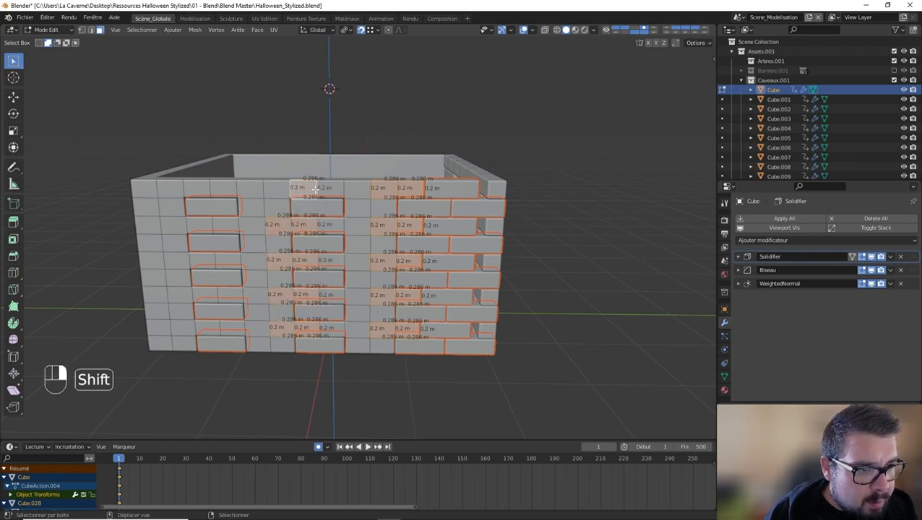
{"action": "left_click", "coordinate": [273, 192], "text": "shift"}
Add two faces per odd row, offset one face rearward from the rearmost block column, and separate all selected pairs as blocks.
{"action": "left_click", "coordinate": [196, 189], "text": "shift"}
{"action": "left_click", "coordinate": [171, 188], "text": "shift"}
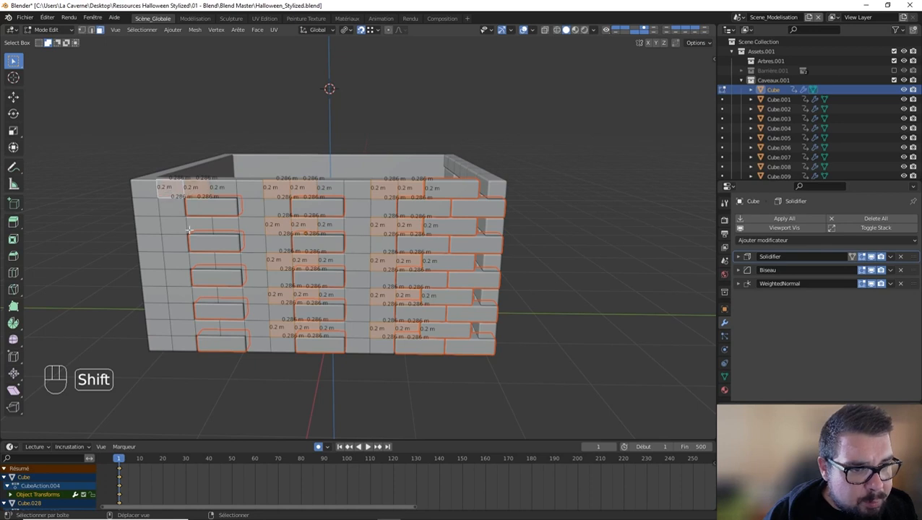
{"action": "left_click", "coordinate": [198, 226], "text": "shift"}
{"action": "left_click", "coordinate": [172, 226], "text": "shift"}
{"action": "left_click", "coordinate": [201, 259], "text": "shift"}
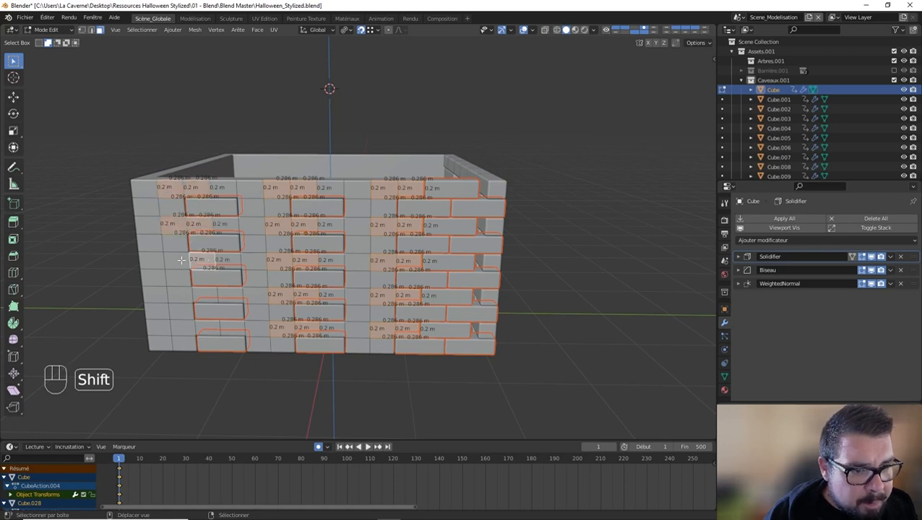
{"action": "left_click", "coordinate": [173, 260], "text": "shift"}
{"action": "left_click", "coordinate": [202, 294], "text": "shift"}
{"action": "left_click", "coordinate": [177, 293], "text": "shift"}
{"action": "left_click", "coordinate": [206, 325], "text": "shift"}
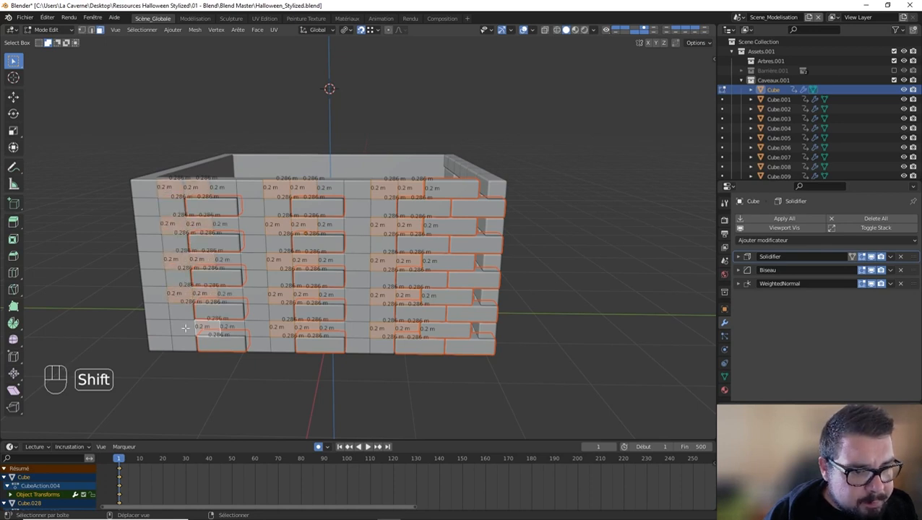
{"action": "left_click", "coordinate": [184, 328], "text": "shift"}
{"action": "key", "text": "p"}
{"action": "left_click", "coordinate": [231, 298]}
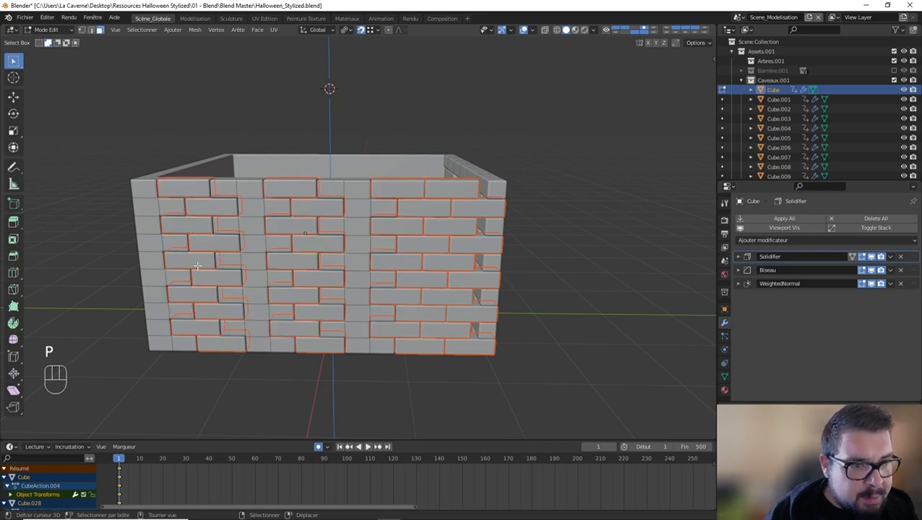
Delete the outermost rear-corner faces in the side wall's first, third, fifth, seventh and ninth rows.
{"action": "middle_click_drag", "start_coordinate": [156, 200], "coordinate": [187, 200]}
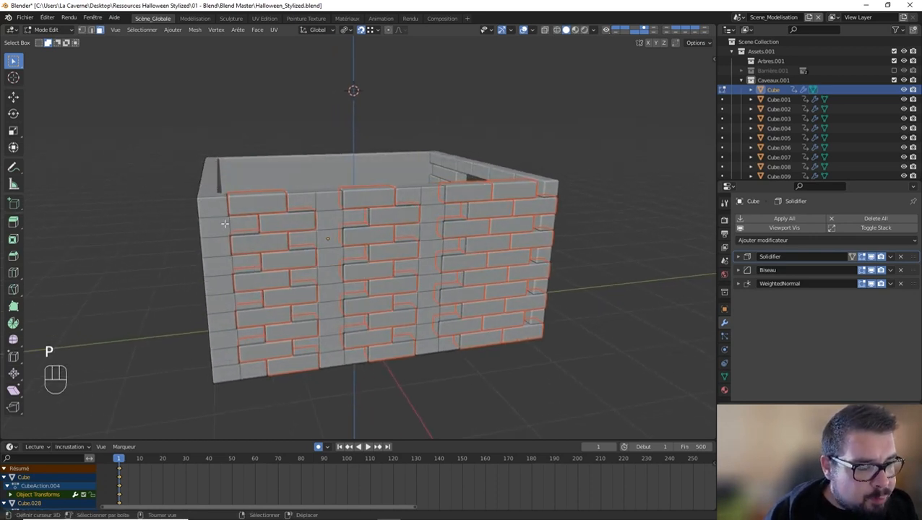
{"action": "left_click", "coordinate": [211, 210]}
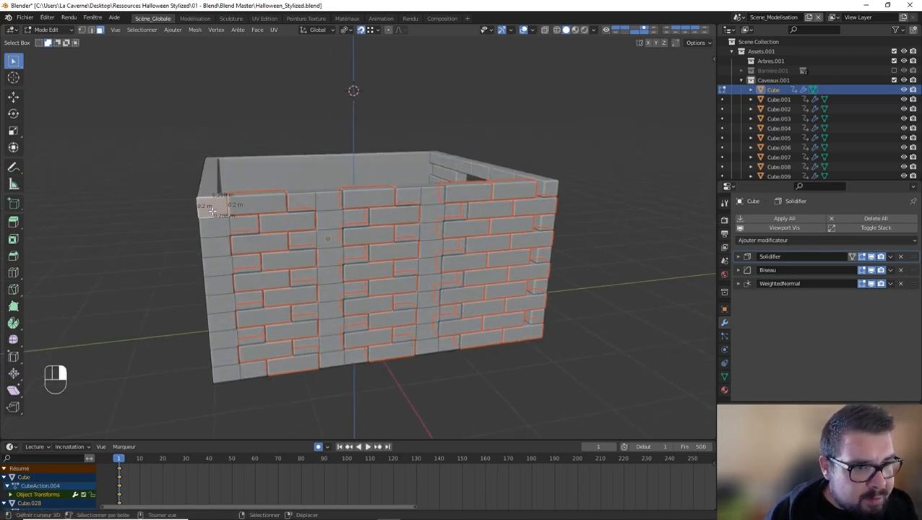
{"action": "left_click", "coordinate": [216, 250], "text": "shift"}
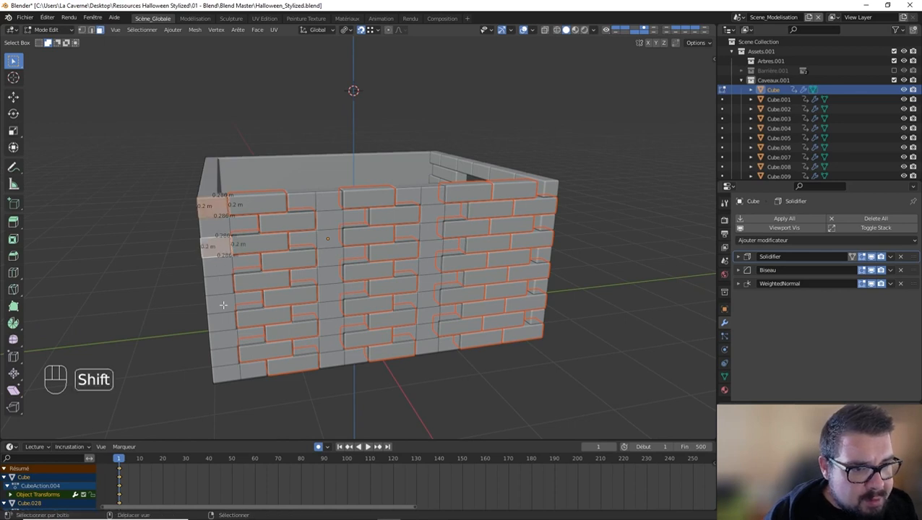
{"action": "left_click", "coordinate": [224, 307], "text": "shift"}
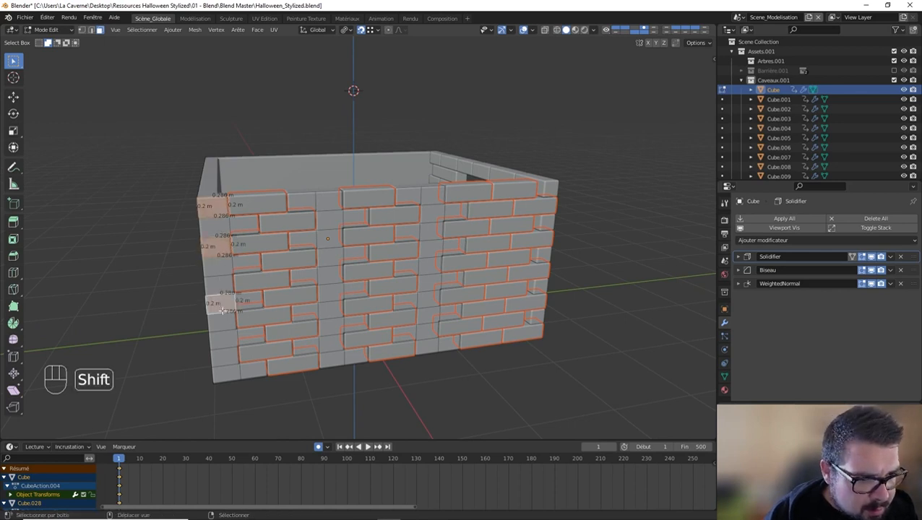
{"action": "key", "text": "ctrl+z"}
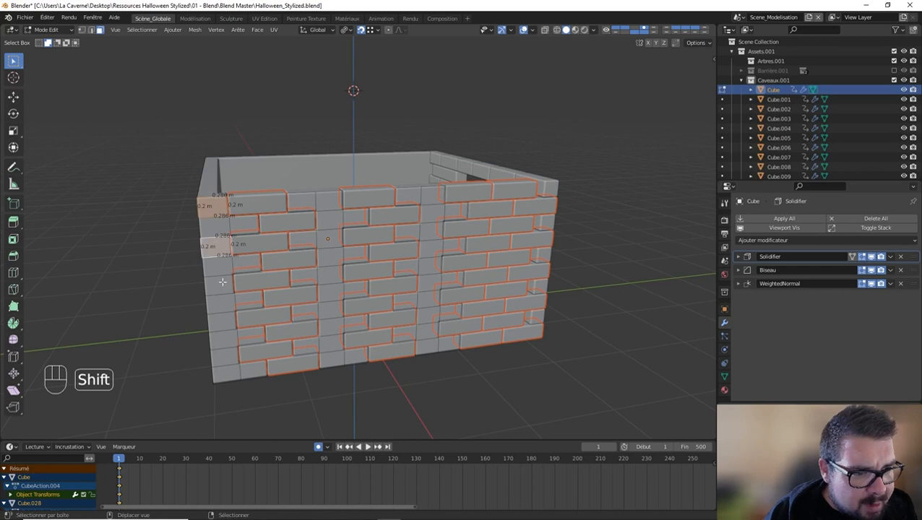
{"action": "left_click", "coordinate": [223, 281], "text": "shift"}
{"action": "left_click", "coordinate": [219, 320], "text": "shift"}
{"action": "left_click", "coordinate": [227, 349], "text": "shift"}
{"action": "key", "text": "ctrl+z"}
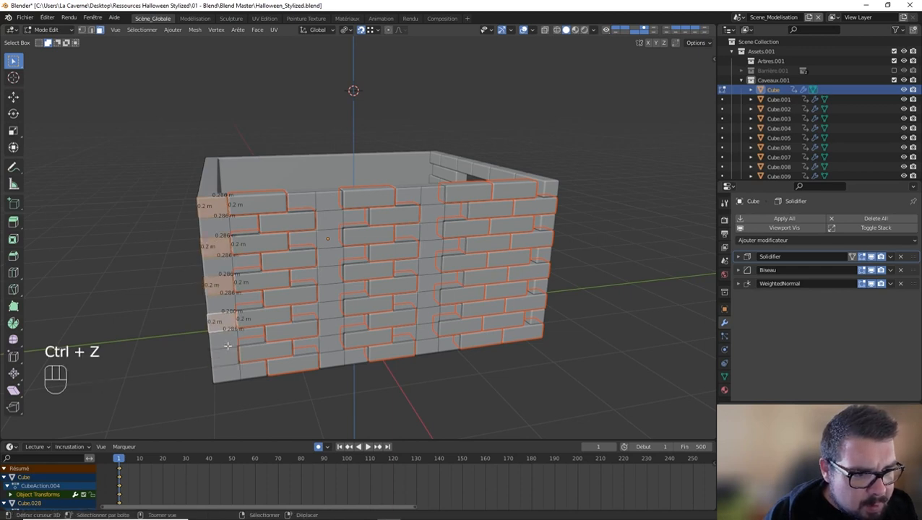
{"action": "left_click", "coordinate": [226, 341], "text": "shift"}
{"action": "key", "text": "ctrl+z"}
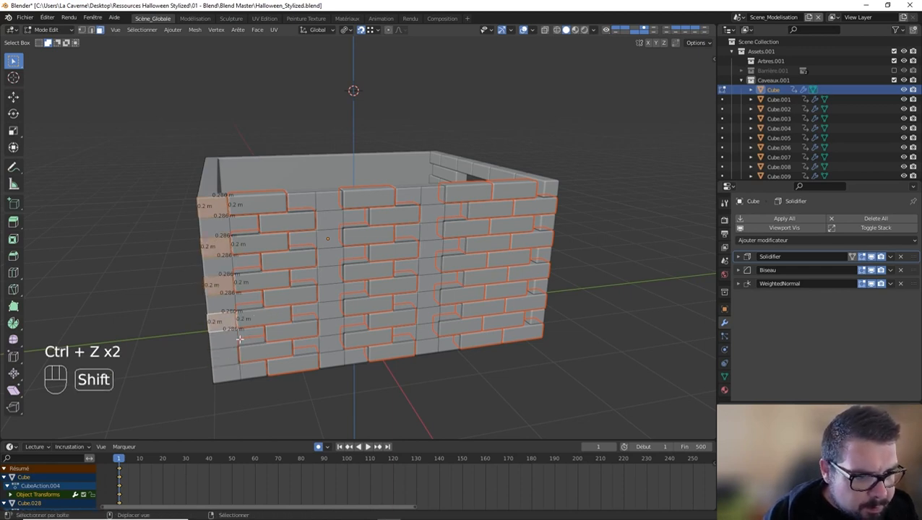
{"action": "left_click", "coordinate": [225, 354], "text": "shift"}
{"action": "key", "text": "x"}
{"action": "left_click", "coordinate": [339, 282]}
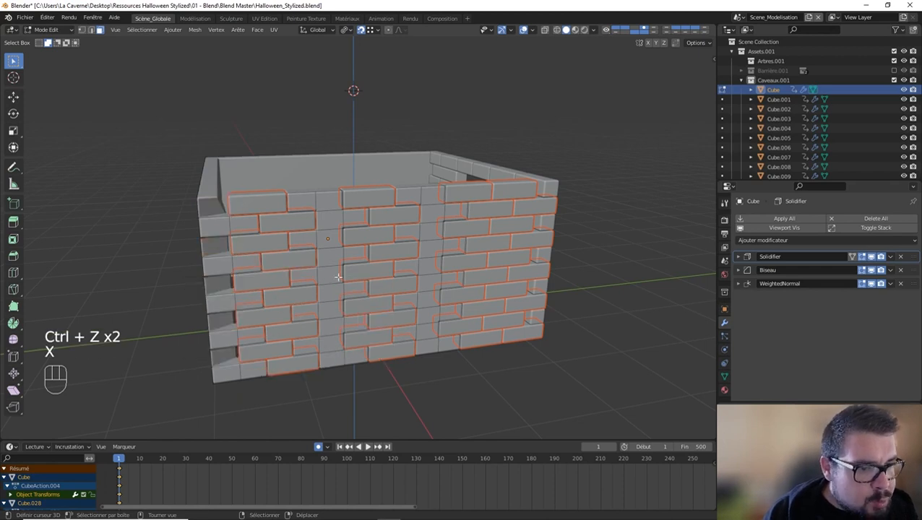
Select the two rearmost faces in the side wall's second, fourth, sixth, eighth and tenth rows.
{"action": "left_click", "coordinate": [246, 261], "text": "shift"}
{"action": "left_click", "coordinate": [238, 226], "text": "shift"}
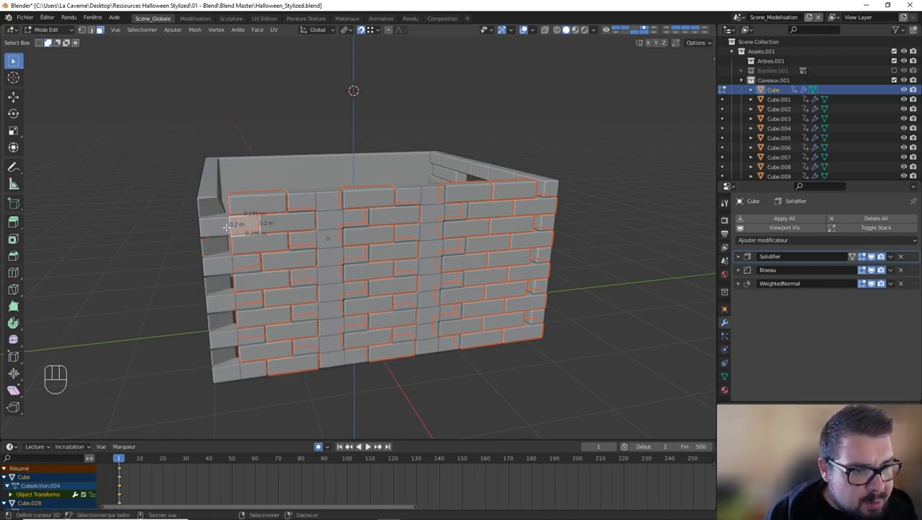
{"action": "left_click", "coordinate": [246, 262], "text": "shift"}
{"action": "left_click", "coordinate": [240, 296], "text": "shift"}
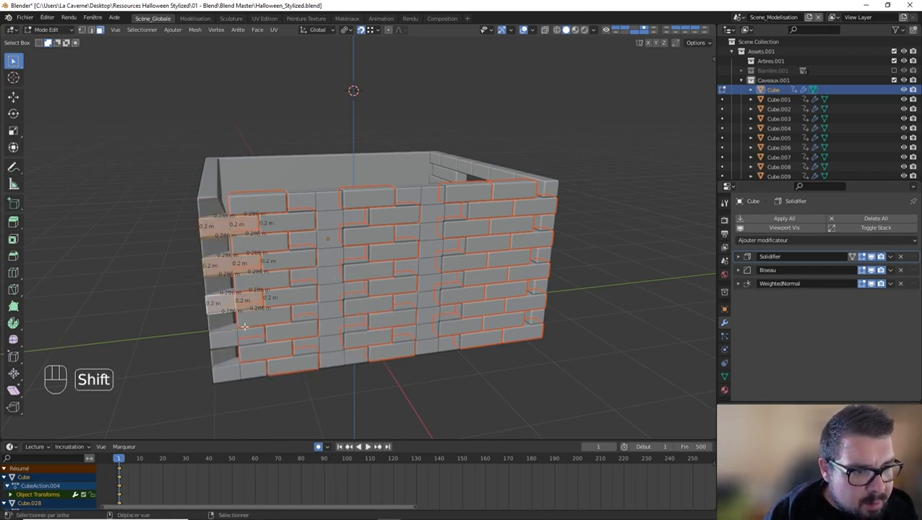
{"action": "left_click", "coordinate": [259, 329], "text": "shift"}
{"action": "left_click", "coordinate": [227, 346], "text": "shift"}
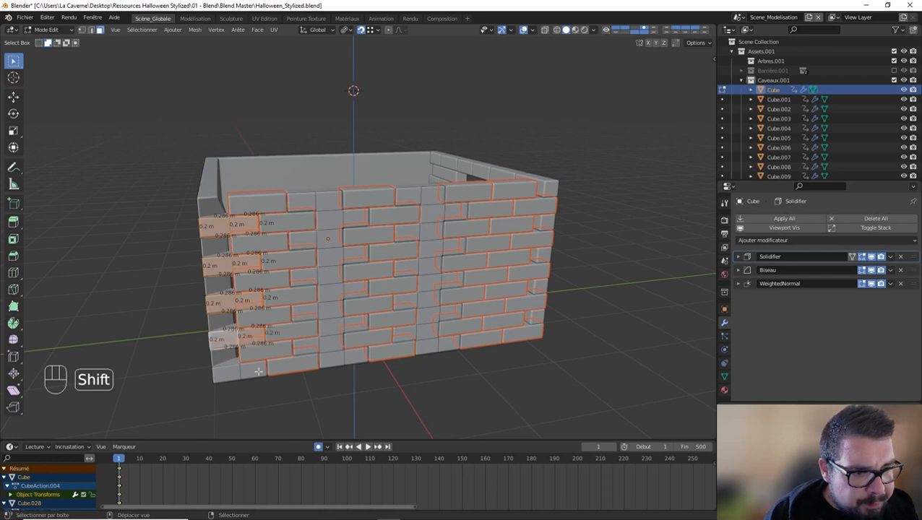
{"action": "left_click", "coordinate": [258, 370], "text": "shift"}
{"action": "left_click", "coordinate": [228, 372], "text": "shift"}
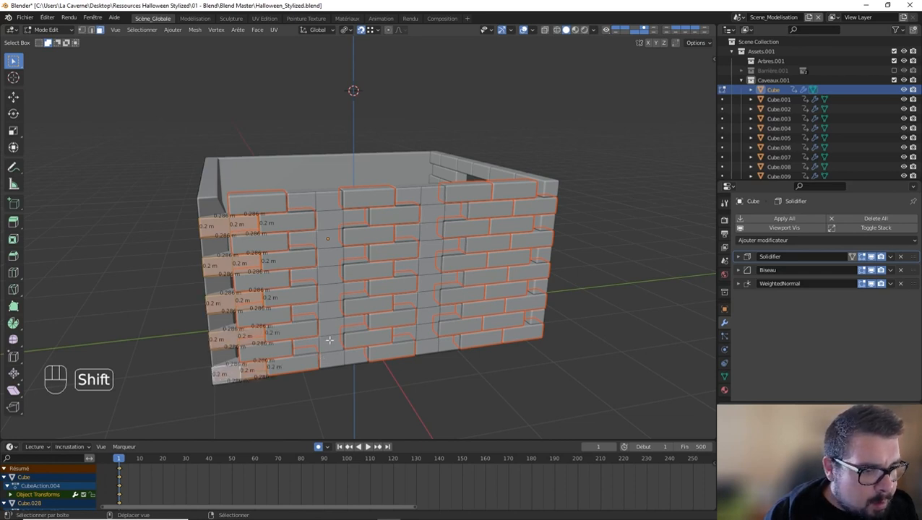
Add the two unseparated faces per even row just behind the middle column of blocks to the selection.
{"action": "middle_click_drag", "start_coordinate": [329, 339], "coordinate": [318, 326]}
{"action": "left_click", "coordinate": [296, 322], "text": "shift"}
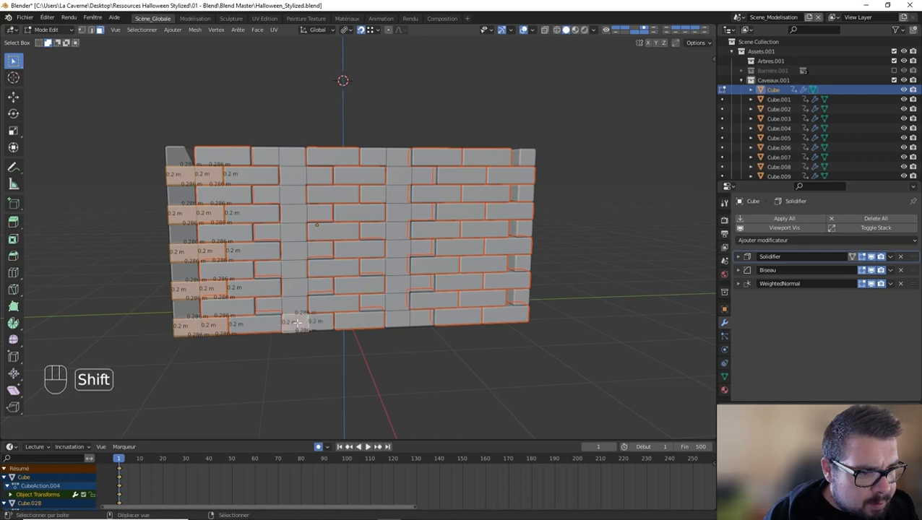
{"action": "left_click", "coordinate": [329, 325], "text": "shift"}
{"action": "left_click", "coordinate": [325, 286], "text": "shift"}
{"action": "left_click", "coordinate": [295, 285], "text": "shift"}
{"action": "left_click", "coordinate": [325, 248], "text": "shift"}
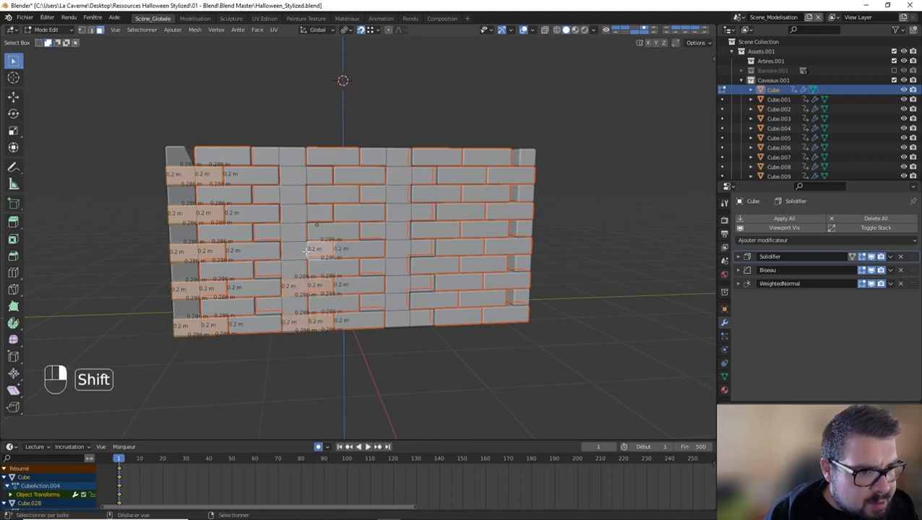
{"action": "left_click", "coordinate": [294, 248], "text": "shift"}
{"action": "left_click", "coordinate": [325, 211], "text": "shift"}
{"action": "left_click", "coordinate": [294, 212], "text": "shift"}
{"action": "left_click", "coordinate": [325, 174], "text": "shift"}
{"action": "left_click", "coordinate": [294, 174], "text": "shift"}
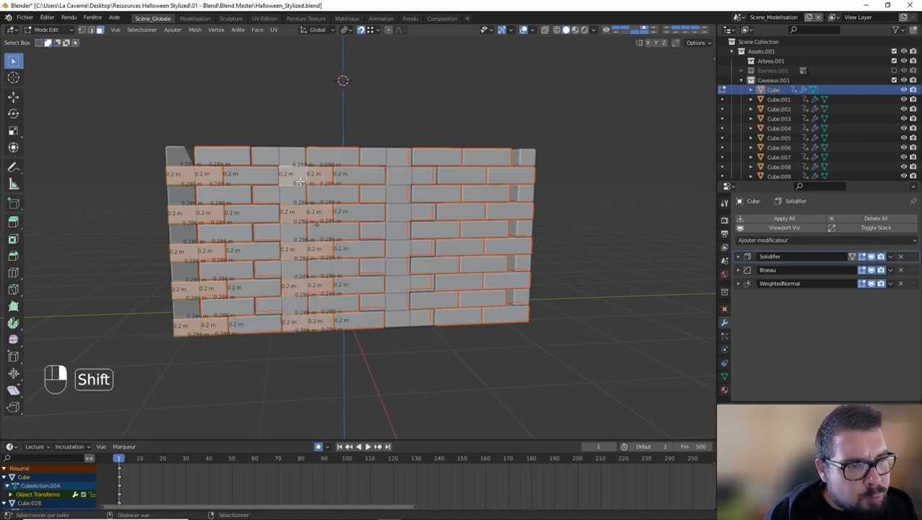
Add the two unseparated faces per even row behind the front blocks, and separate all selected pairs as blocks.
{"action": "left_click", "coordinate": [423, 174], "text": "shift"}
{"action": "left_click", "coordinate": [397, 173], "text": "shift"}
{"action": "left_click", "coordinate": [421, 211], "text": "shift"}
{"action": "left_click", "coordinate": [394, 210], "text": "shift"}
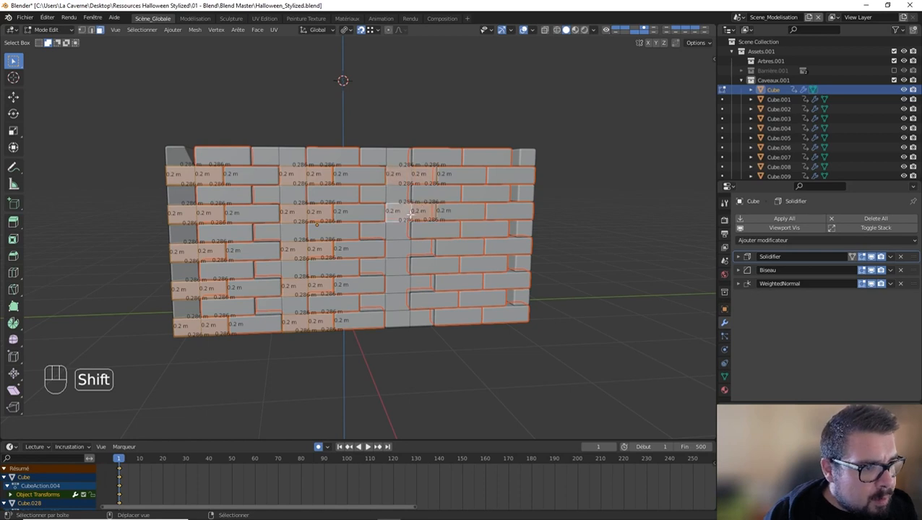
{"action": "left_click", "coordinate": [416, 247], "text": "shift"}
{"action": "left_click", "coordinate": [394, 247], "text": "shift"}
{"action": "left_click", "coordinate": [422, 282], "text": "shift"}
{"action": "left_click", "coordinate": [394, 282], "text": "shift"}
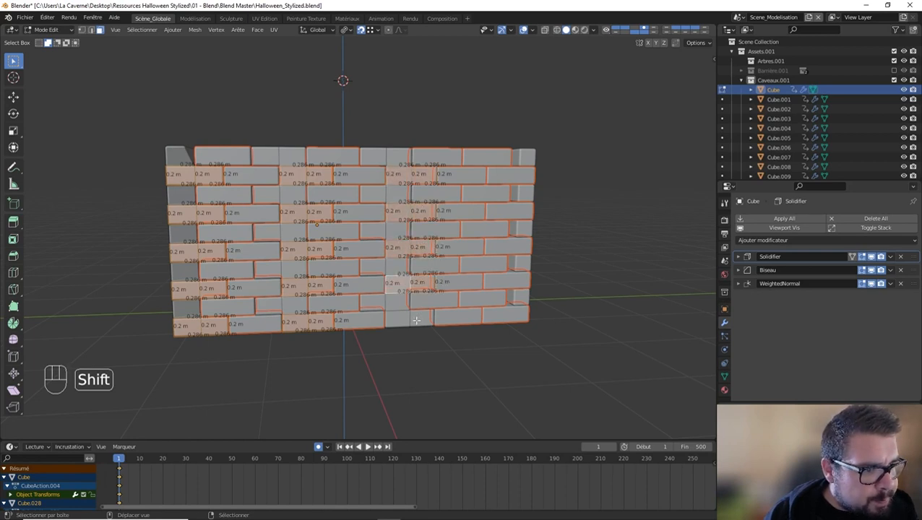
{"action": "left_click", "coordinate": [421, 316], "text": "shift"}
{"action": "left_click", "coordinate": [397, 322], "text": "shift"}
{"action": "key", "text": "p"}
{"action": "left_click", "coordinate": [408, 317]}
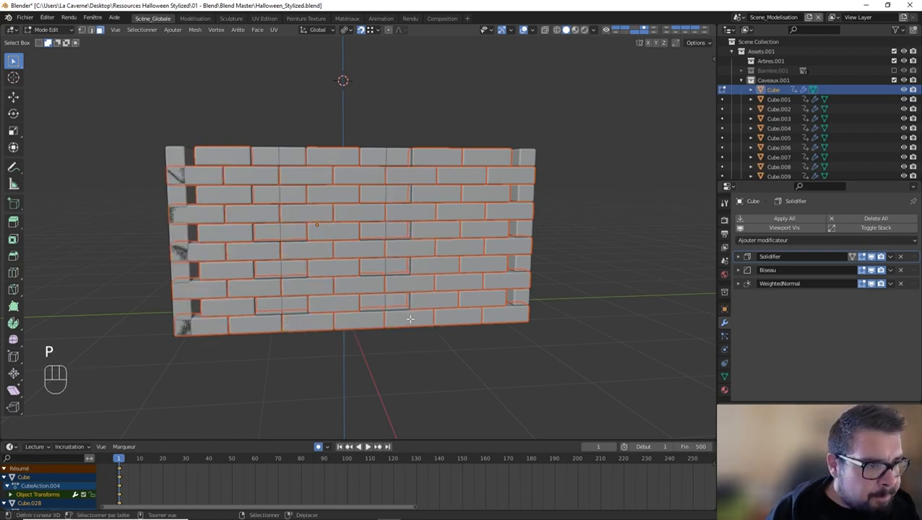
Re-enter Edit Mode on the remaining wall mesh alone and select the forward pair of unseparated faces in each odd row.
{"action": "key", "text": "Tab"}
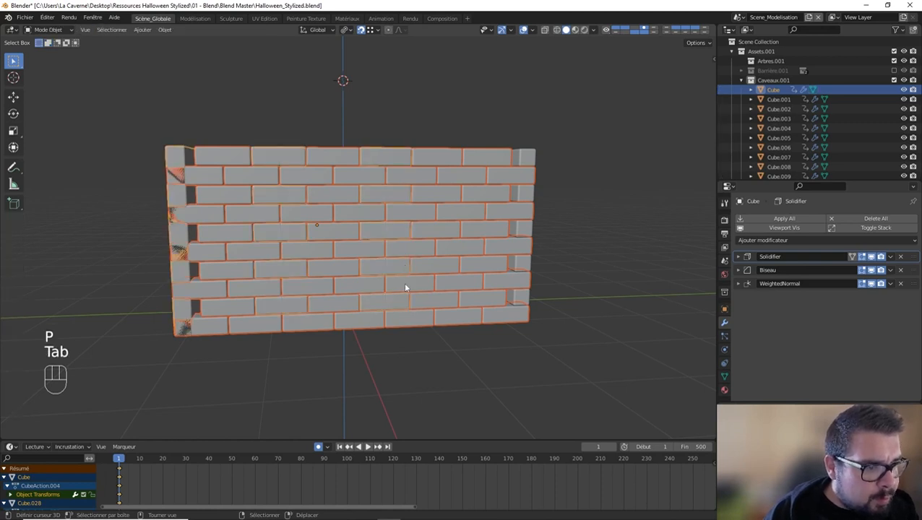
{"action": "left_click", "coordinate": [395, 303]}
{"action": "key", "text": "Tab"}
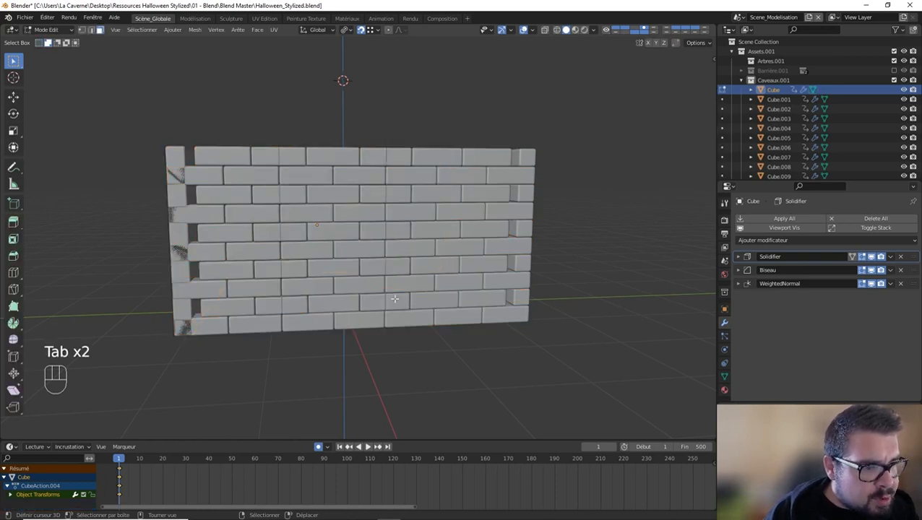
{"action": "left_click", "coordinate": [394, 300]}
{"action": "left_click", "coordinate": [372, 302], "text": "shift"}
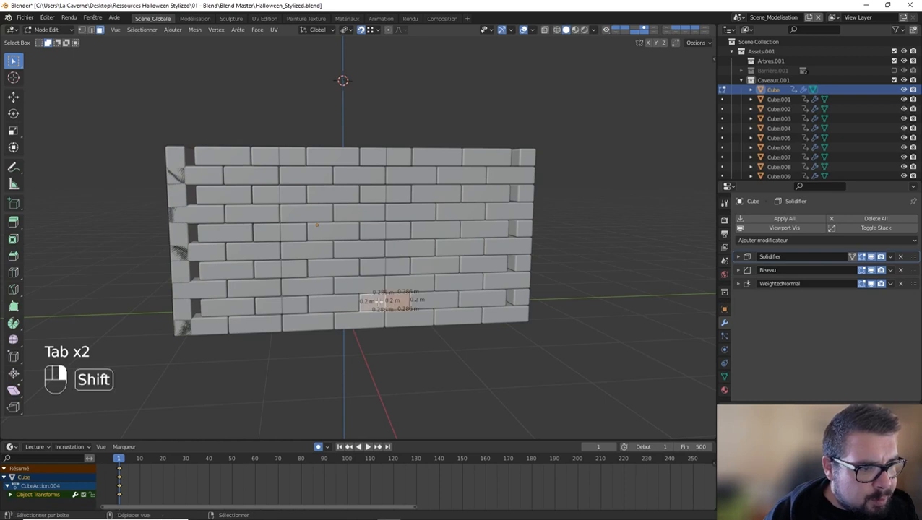
{"action": "left_click", "coordinate": [397, 266], "text": "shift"}
{"action": "left_click", "coordinate": [372, 266], "text": "shift"}
{"action": "left_click", "coordinate": [397, 229], "text": "shift"}
{"action": "left_click", "coordinate": [372, 229], "text": "shift"}
{"action": "left_click", "coordinate": [397, 192], "text": "shift"}
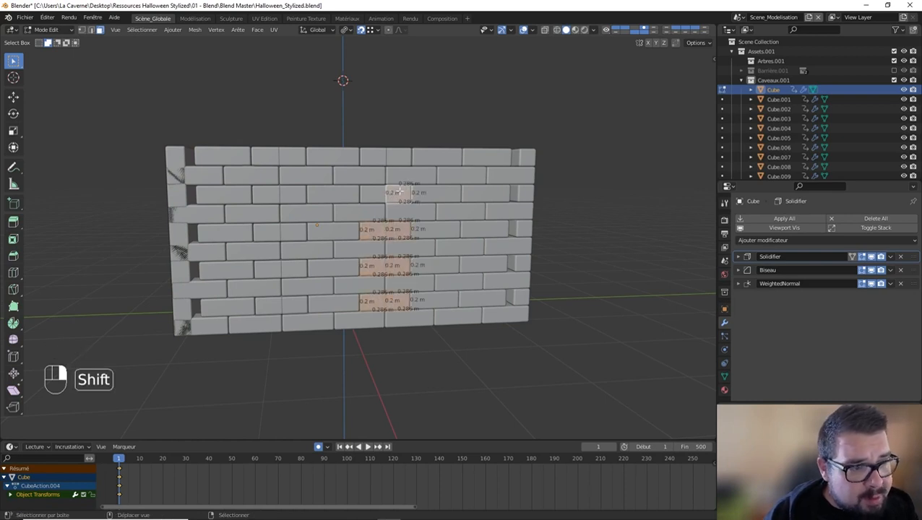
{"action": "left_click", "coordinate": [372, 192], "text": "shift"}
{"action": "left_click", "coordinate": [398, 154], "text": "shift"}
{"action": "left_click", "coordinate": [372, 154], "text": "shift"}
Add the rearward pair of unseparated faces in each odd row, and separate all selected pairs as blocks.
{"action": "left_click", "coordinate": [288, 158], "text": "shift"}
{"action": "left_click", "coordinate": [266, 156], "text": "shift"}
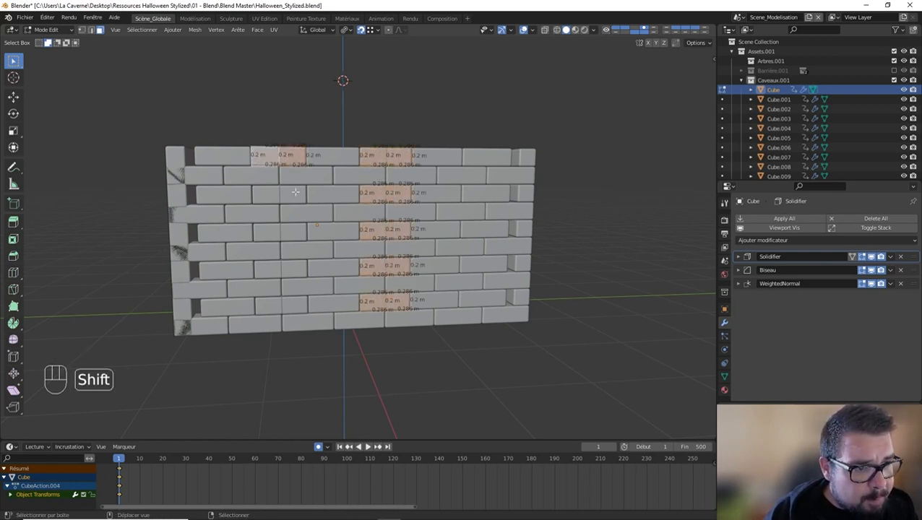
{"action": "left_click", "coordinate": [291, 192], "text": "shift"}
{"action": "left_click", "coordinate": [266, 194], "text": "shift"}
{"action": "left_click", "coordinate": [292, 230], "text": "shift"}
{"action": "left_click", "coordinate": [268, 231], "text": "shift"}
{"action": "left_click", "coordinate": [290, 266], "text": "shift"}
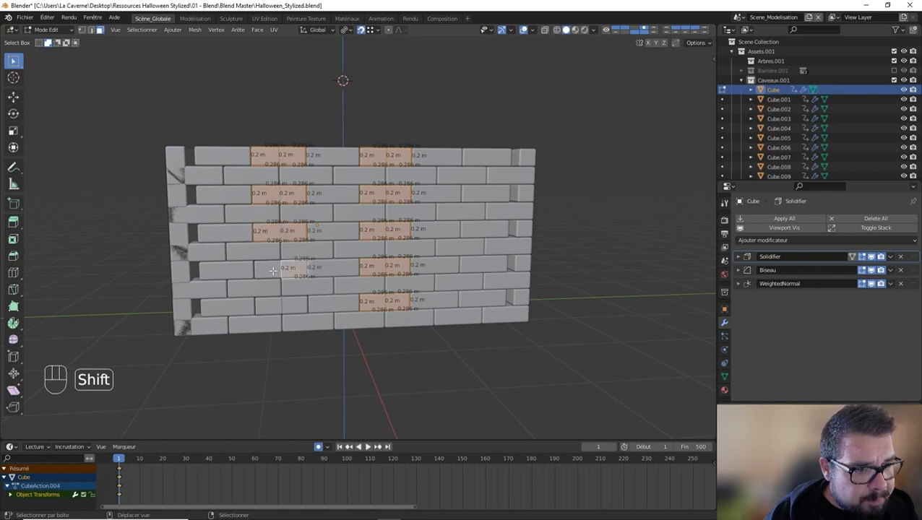
{"action": "left_click", "coordinate": [265, 268], "text": "shift"}
{"action": "left_click", "coordinate": [293, 302], "text": "shift"}
{"action": "left_click", "coordinate": [273, 304], "text": "shift"}
{"action": "key", "text": "p"}
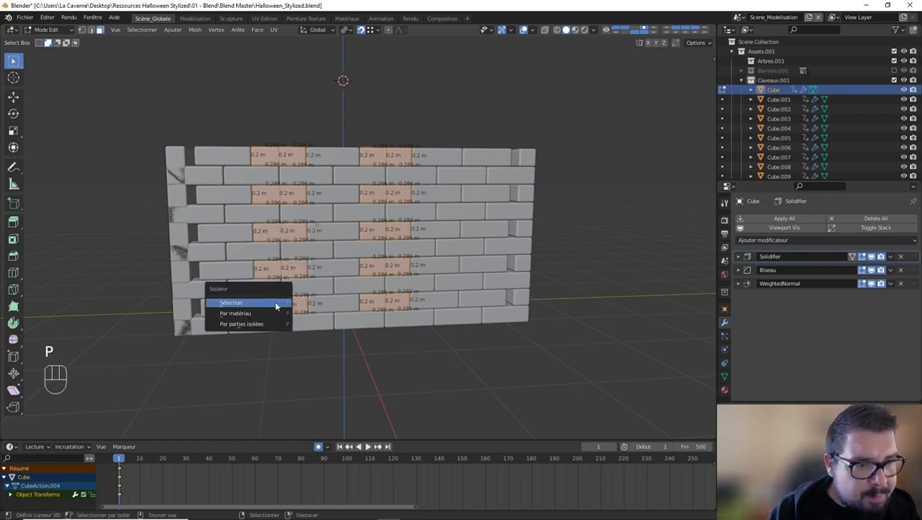
{"action": "left_click", "coordinate": [277, 304]}
Select the whole remaining mesh and clean it up, dissolving degenerate geometry with a merge distance of 0.0001 m.
{"action": "key", "text": "a"}
{"action": "left_click", "coordinate": [353, 166]}
{"action": "key", "text": "a"}
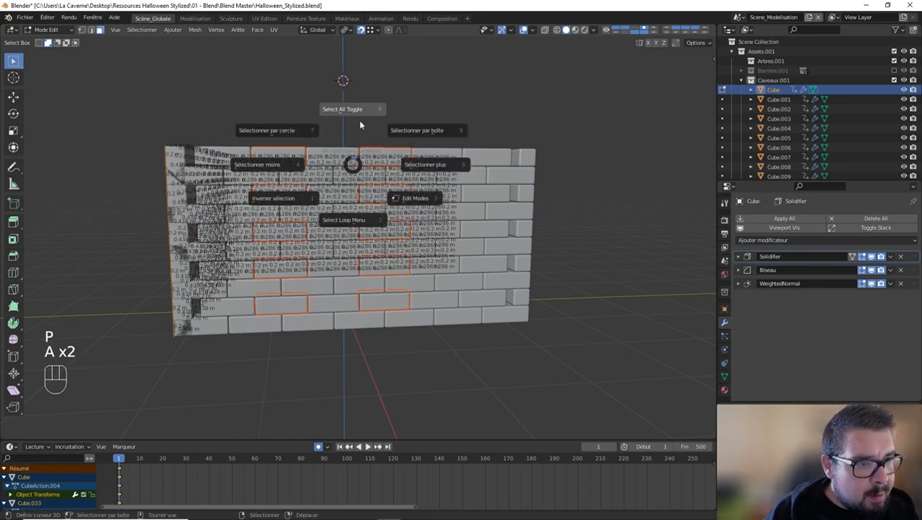
{"action": "left_click", "coordinate": [358, 123]}
{"action": "key", "text": "q"}
{"action": "left_click", "coordinate": [358, 122]}
{"action": "key", "text": "q"}
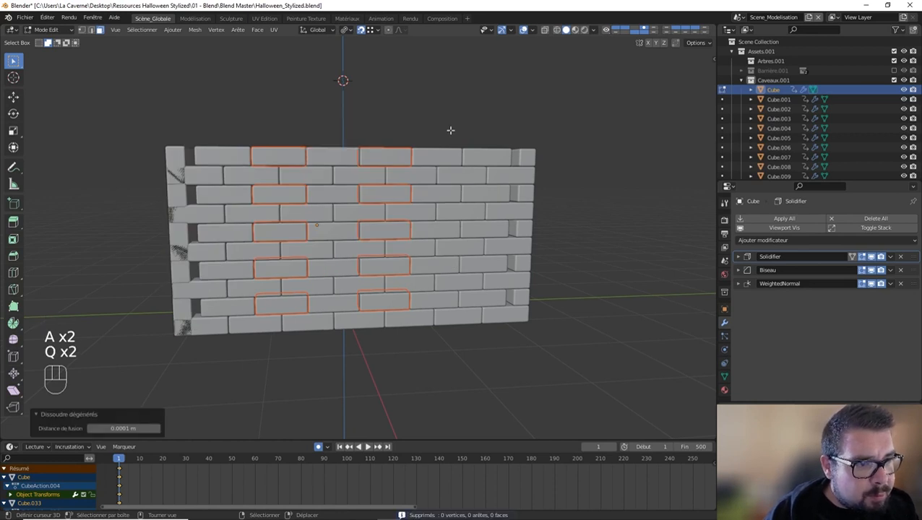
Apply scale and rotation to all visible objects in Object Mode, set their origins to geometry, and deselect everything.
{"action": "key", "text": "Tab"}
{"action": "key", "text": "q"}
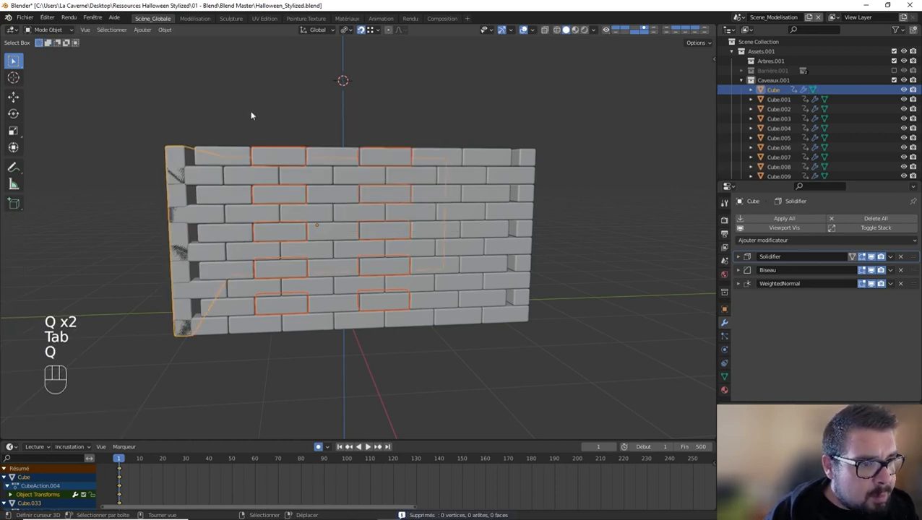
{"action": "key", "text": "a"}
{"action": "left_click", "coordinate": [248, 69]}
{"action": "key", "text": "a"}
{"action": "left_click", "coordinate": [286, 127]}
{"action": "key", "text": "q"}
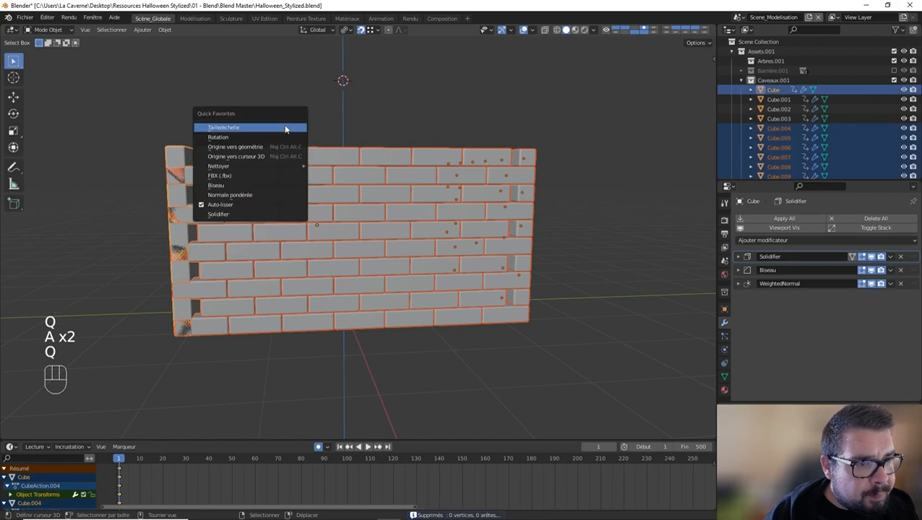
{"action": "left_click", "coordinate": [285, 126]}
{"action": "key", "text": "q"}
{"action": "left_click", "coordinate": [273, 135]}
{"action": "key", "text": "q"}
{"action": "left_click", "coordinate": [263, 144]}
{"action": "key", "text": "a"}
{"action": "left_click", "coordinate": [274, 129]}
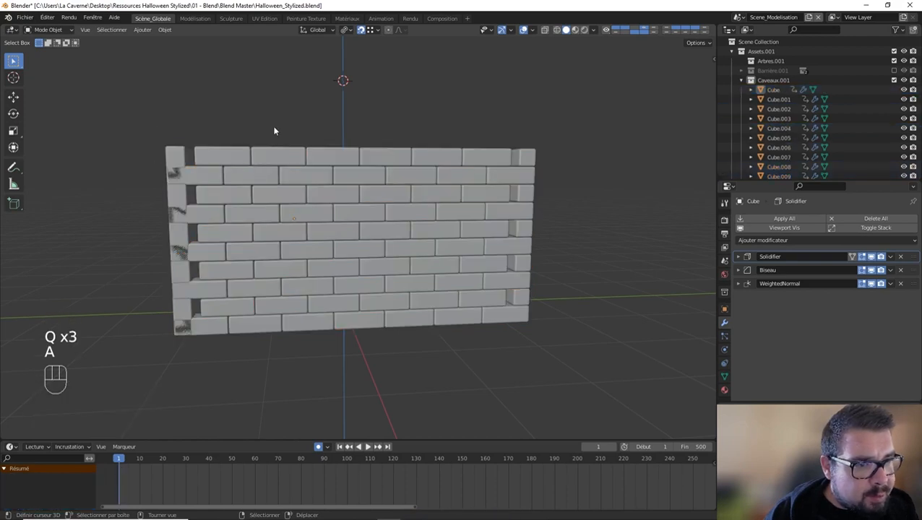
Enter Edit Mode on the remaining mesh that forms the vault's gridded rear wall.
{"action": "middle_click_drag", "start_coordinate": [273, 129], "coordinate": [418, 191]}
{"action": "left_click", "coordinate": [344, 199]}
{"action": "key", "text": "Tab"}
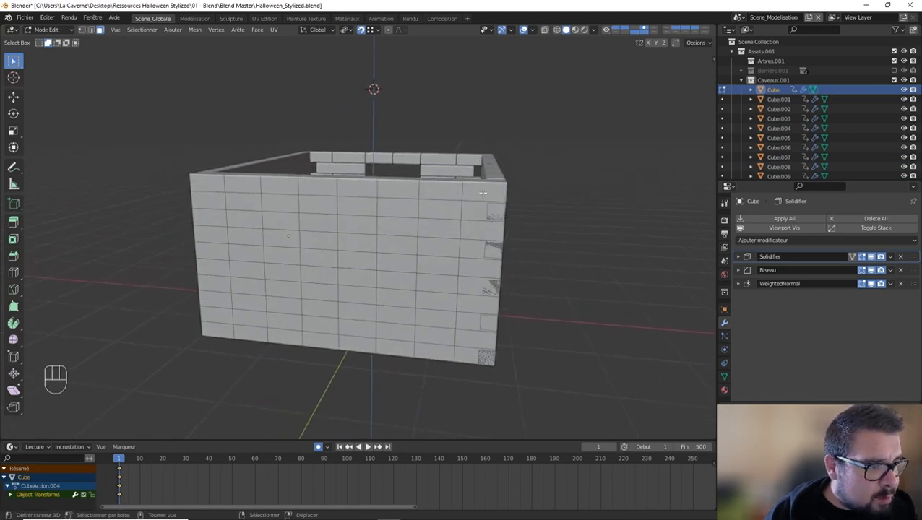
Try to separate the two top-row faces at the rear wall's right end as one block, and undo the separation.
{"action": "left_click", "coordinate": [482, 192]}
{"action": "left_click", "coordinate": [438, 190], "text": "shift"}
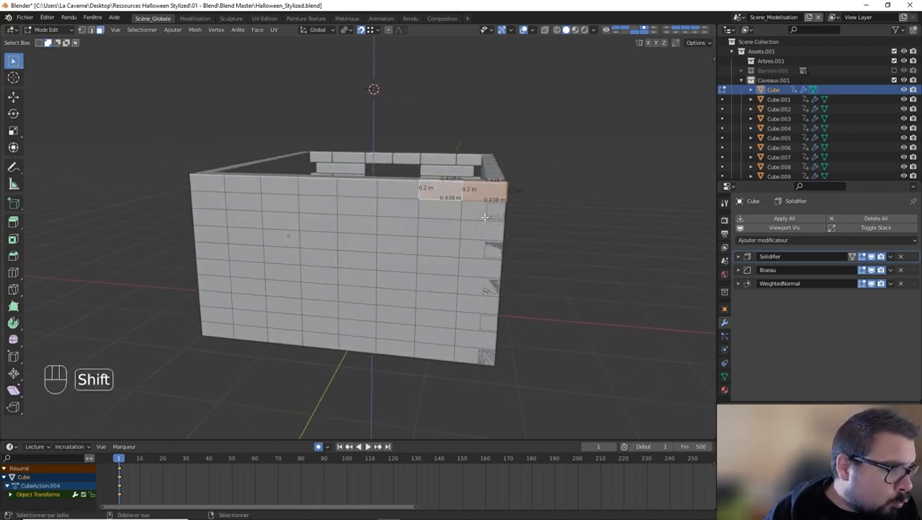
{"action": "key", "text": "p"}
{"action": "left_click", "coordinate": [482, 216]}
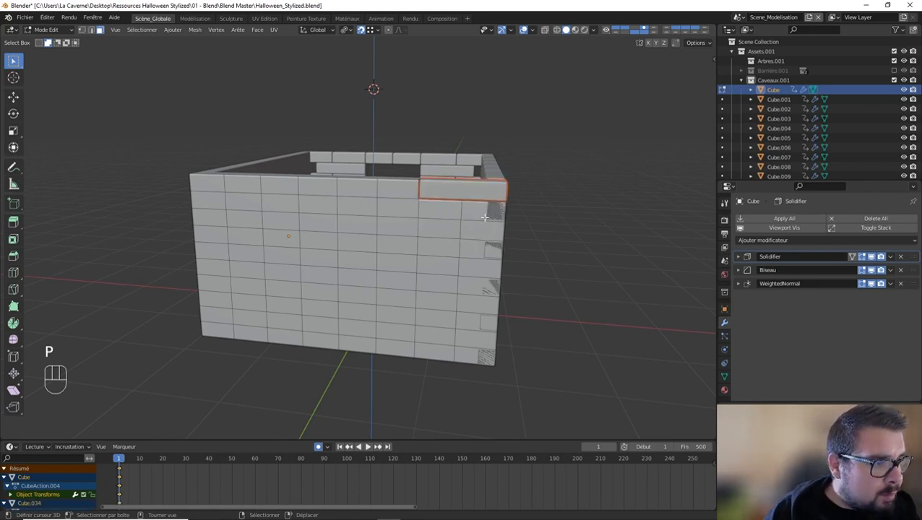
{"action": "key", "text": "ctrl+z"}
{"action": "key", "text": "ctrl+z"}
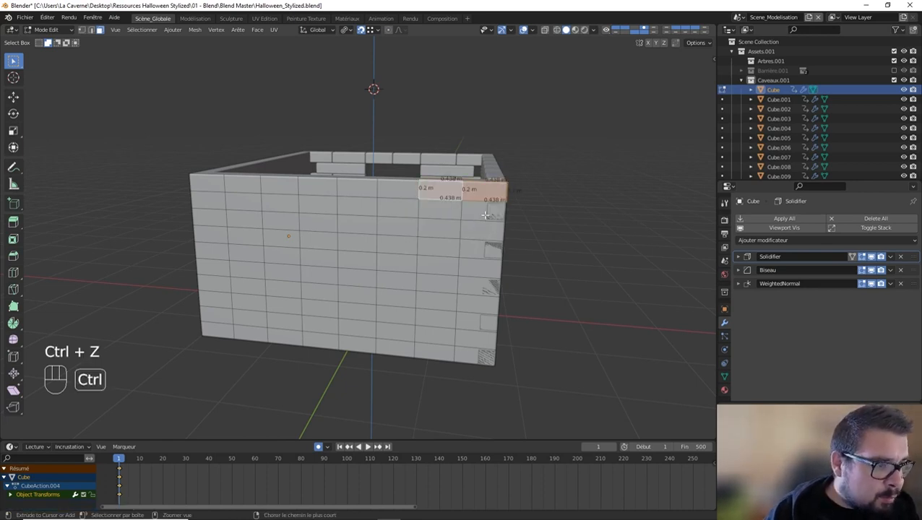
Add one centred vertical loop cut through the rear wall's rightmost column of faces and return to face selection.
{"action": "key", "text": "a"}
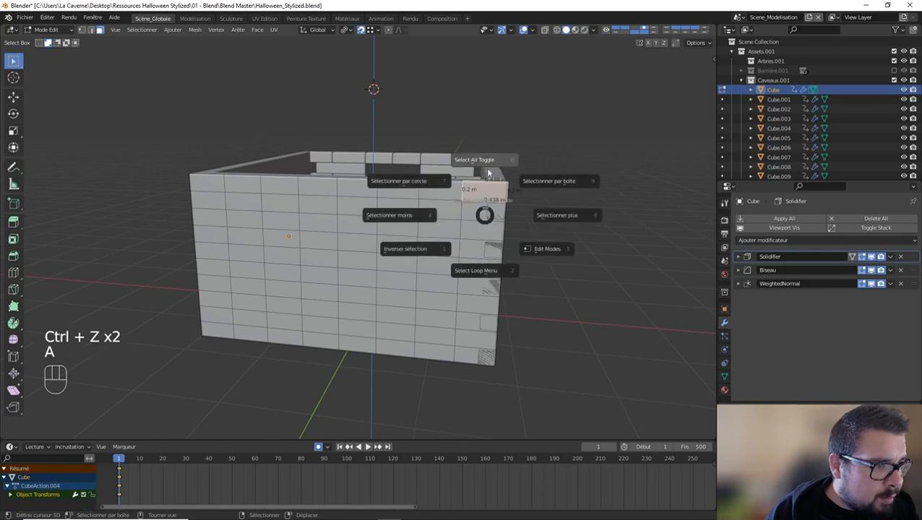
{"action": "key", "text": "ctrl+r"}
{"action": "left_click", "coordinate": [487, 189]}
{"action": "right_click", "coordinate": [488, 189]}
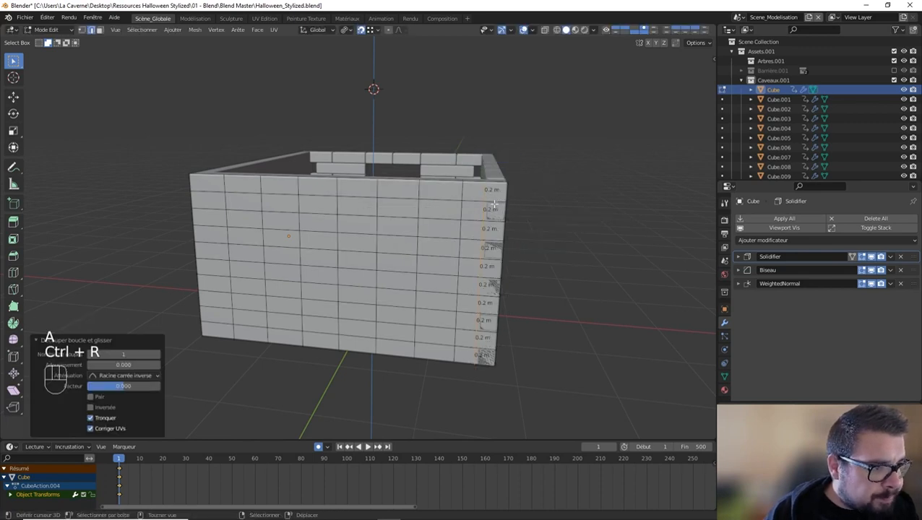
{"action": "left_click", "coordinate": [494, 208]}
{"action": "left_click", "coordinate": [99, 29]}
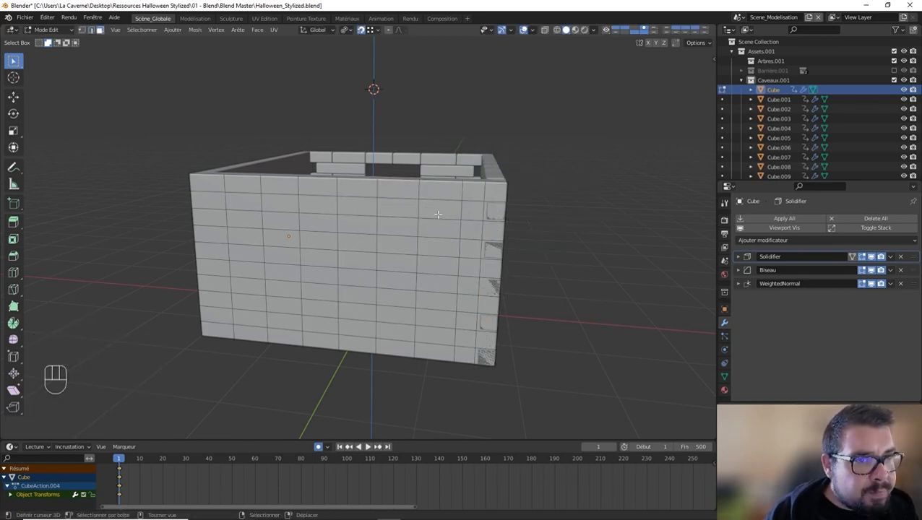
Delete the outermost half-width face in each of the five even rows at the rear wall's right end.
{"action": "left_click", "coordinate": [495, 214]}
{"action": "left_click", "coordinate": [491, 248], "text": "shift"}
{"action": "left_click", "coordinate": [489, 286], "text": "shift"}
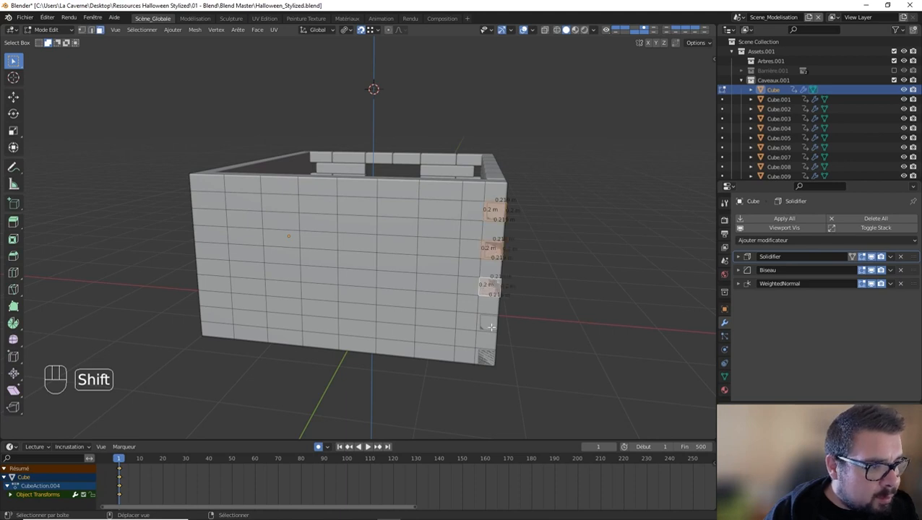
{"action": "left_click", "coordinate": [487, 321], "text": "shift"}
{"action": "left_click", "coordinate": [489, 361], "text": "shift"}
{"action": "key", "text": "x"}
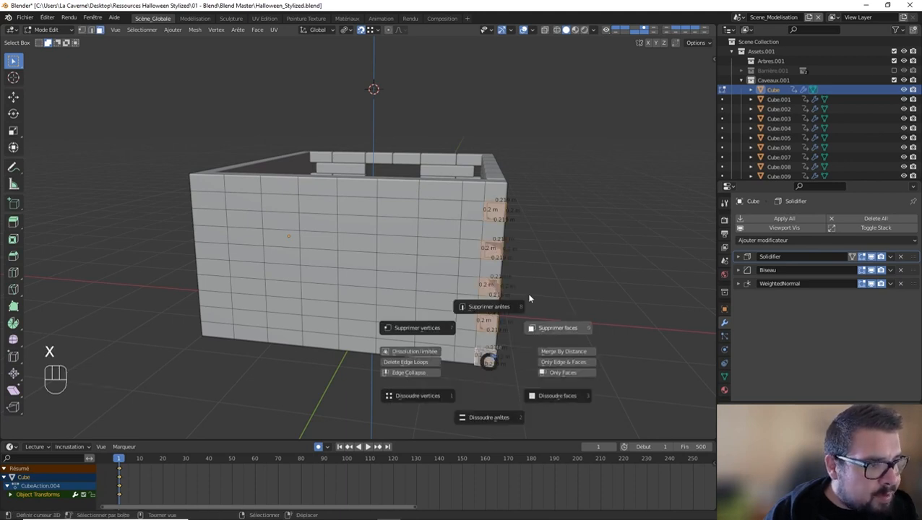
{"action": "left_click", "coordinate": [558, 329]}
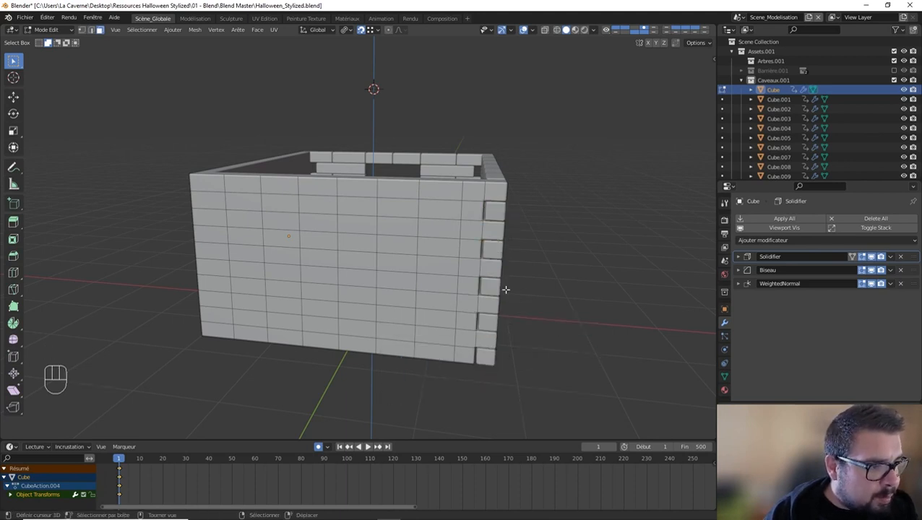
Select the two half-width faces and the adjoining full face at the right end of each odd row.
{"action": "left_click", "coordinate": [493, 189]}
{"action": "left_click", "coordinate": [427, 187], "text": "ctrl"}
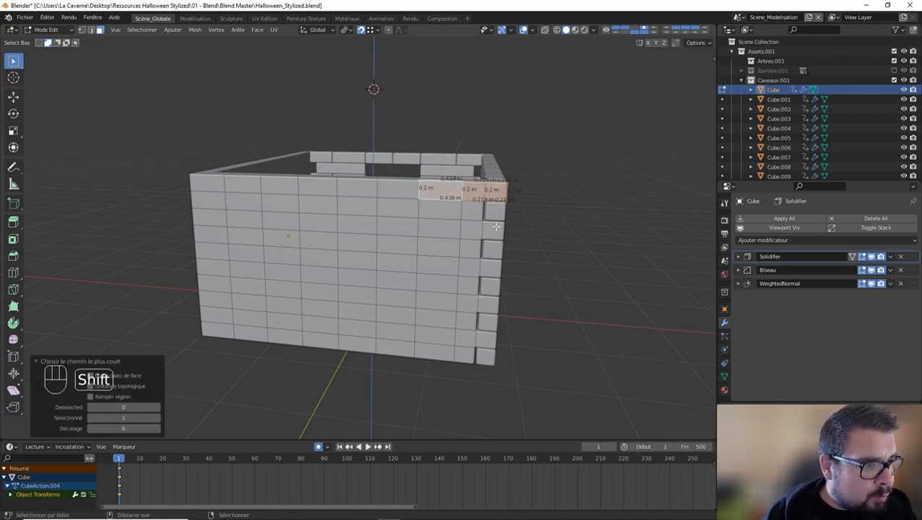
{"action": "left_click", "coordinate": [443, 227], "text": "ctrl"}
{"action": "left_click", "coordinate": [491, 266], "text": "shift"}
{"action": "left_click", "coordinate": [437, 263], "text": "ctrl"}
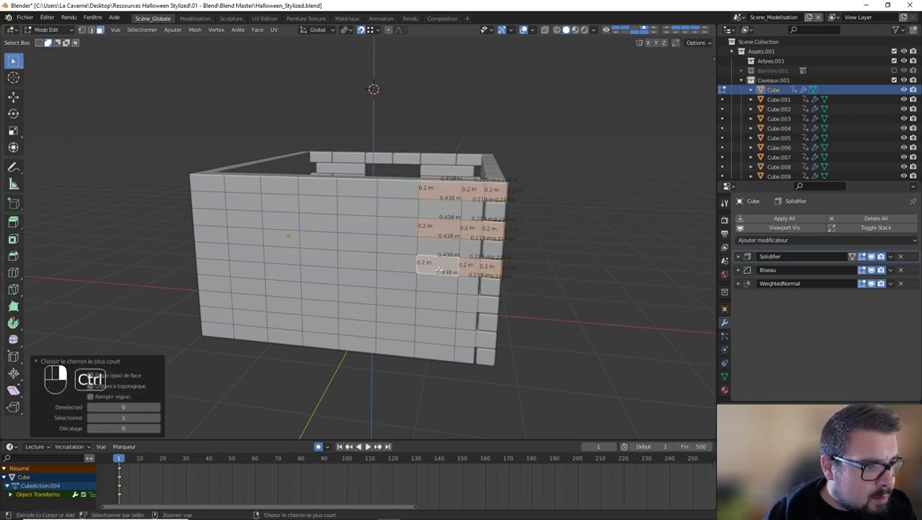
{"action": "left_click", "coordinate": [496, 311], "text": "shift"}
{"action": "left_click", "coordinate": [445, 299], "text": "ctrl"}
{"action": "left_click", "coordinate": [493, 341], "text": "shift"}
{"action": "left_click", "coordinate": [427, 333], "text": "ctrl"}
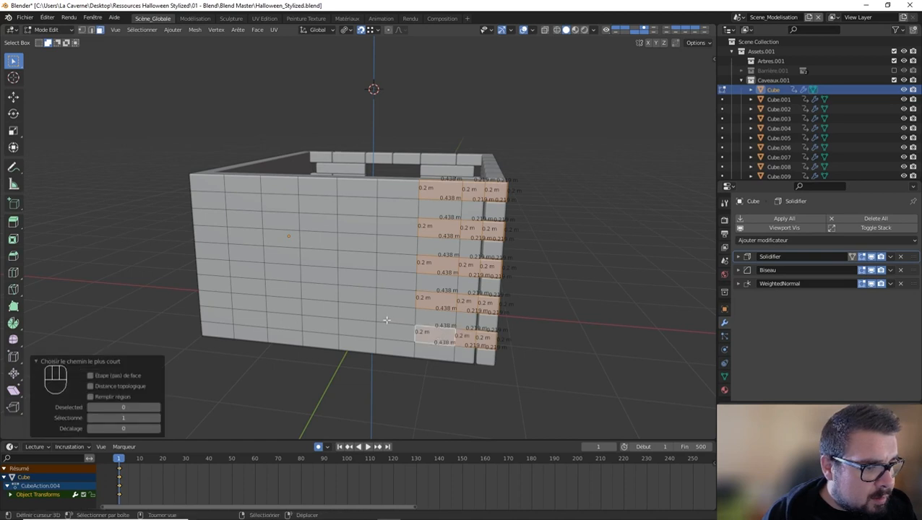
Add the face pair in the third and fourth columns from the left of each odd row, and separate the selection.
{"action": "middle_click_drag", "start_coordinate": [364, 326], "coordinate": [423, 323], "text": "shift"}
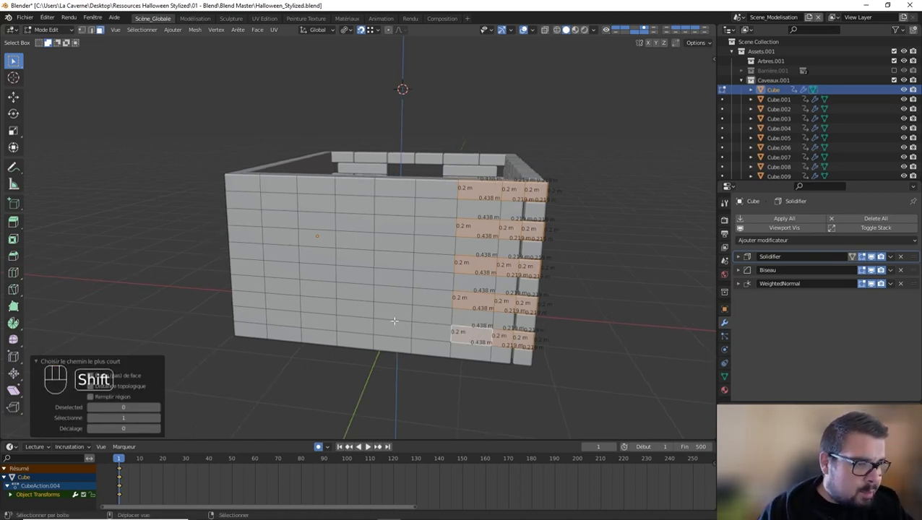
{"action": "left_click", "coordinate": [345, 319], "text": "shift"}
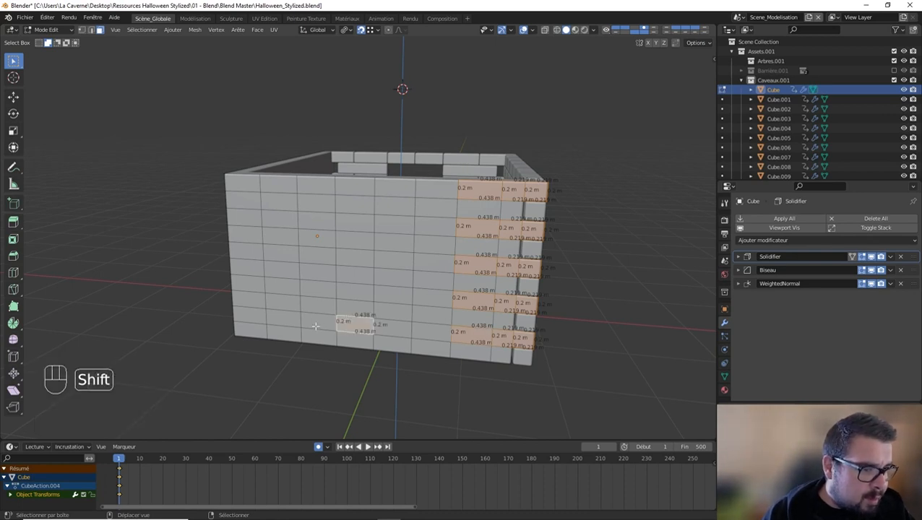
{"action": "left_click", "coordinate": [355, 287], "text": "shift"}
{"action": "left_click", "coordinate": [319, 289], "text": "shift"}
{"action": "left_click", "coordinate": [351, 253], "text": "shift"}
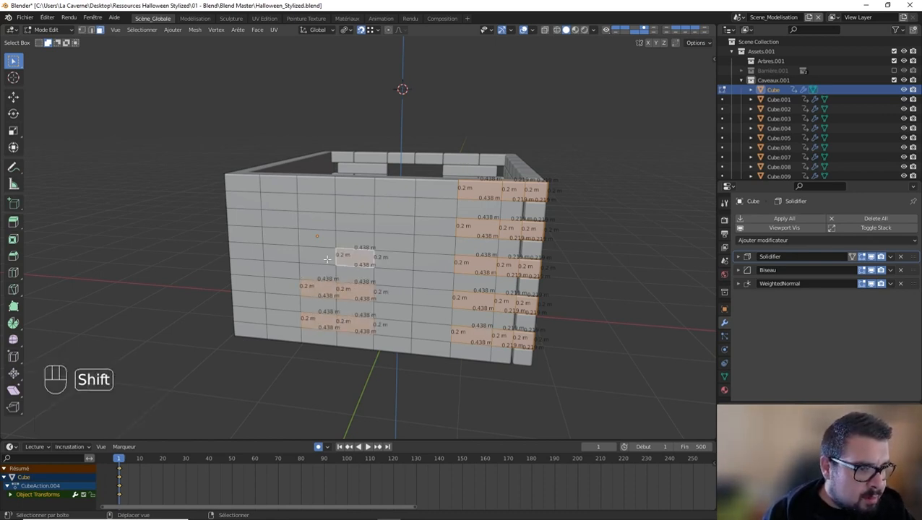
{"action": "left_click", "coordinate": [318, 253], "text": "shift"}
{"action": "left_click", "coordinate": [362, 224], "text": "shift"}
{"action": "left_click", "coordinate": [317, 221], "text": "shift"}
{"action": "left_click", "coordinate": [354, 189], "text": "shift"}
{"action": "left_click", "coordinate": [321, 191], "text": "shift"}
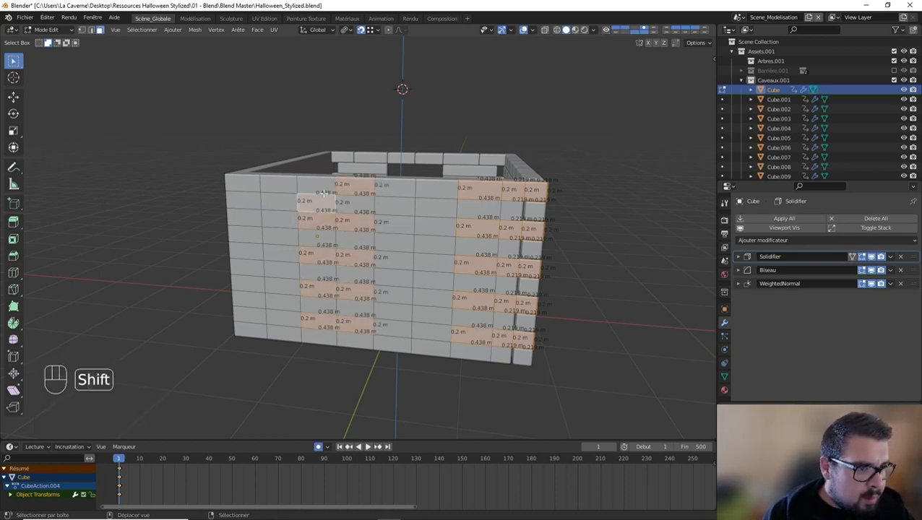
{"action": "key", "text": "ctrl+z"}
{"action": "left_click", "coordinate": [334, 190], "text": "shift"}
{"action": "key", "text": "p"}
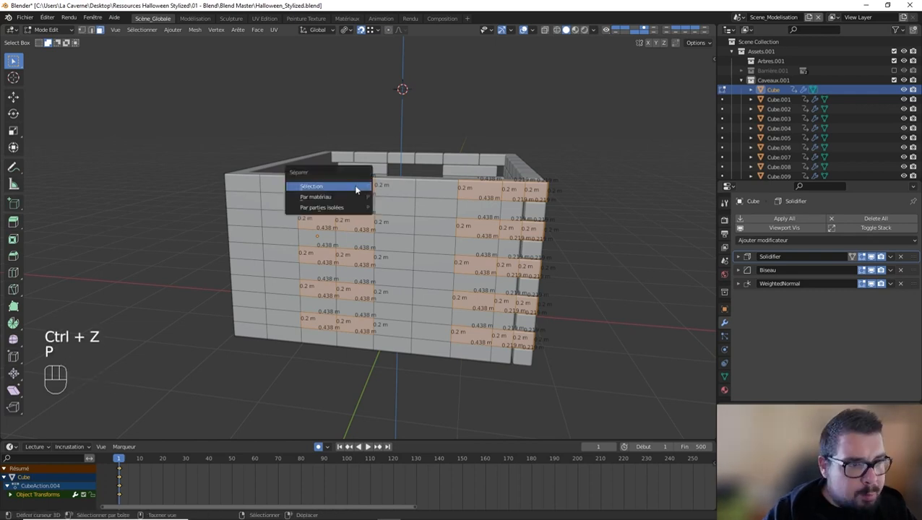
Separate the selected brick faces from the wall and add a centred vertical loop cut in the face column left of the corner bricks.
{"action": "left_click", "coordinate": [359, 190]}
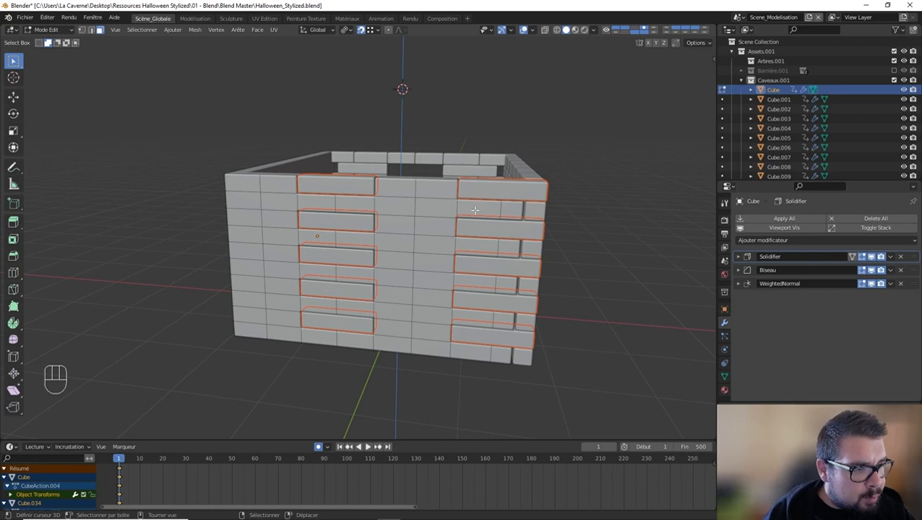
{"action": "key", "text": "ctrl+r"}
{"action": "left_click", "coordinate": [439, 188]}
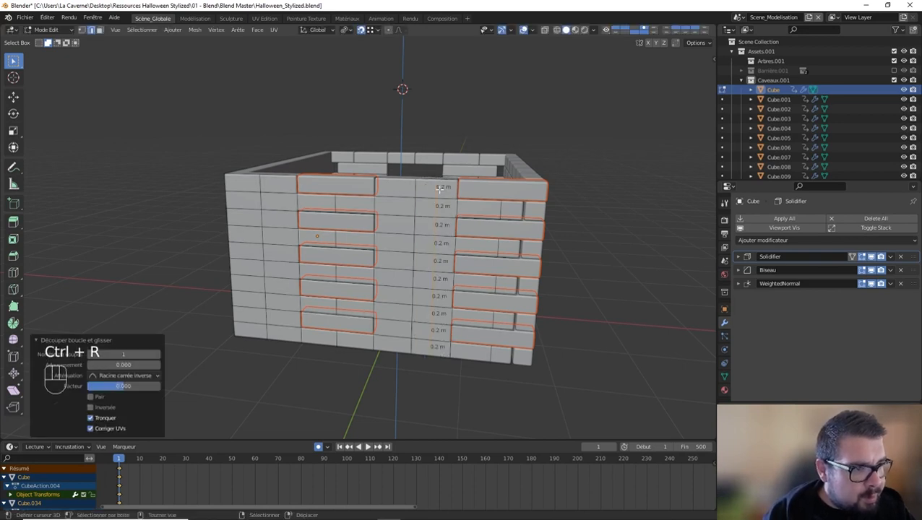
{"action": "key", "text": "a"}
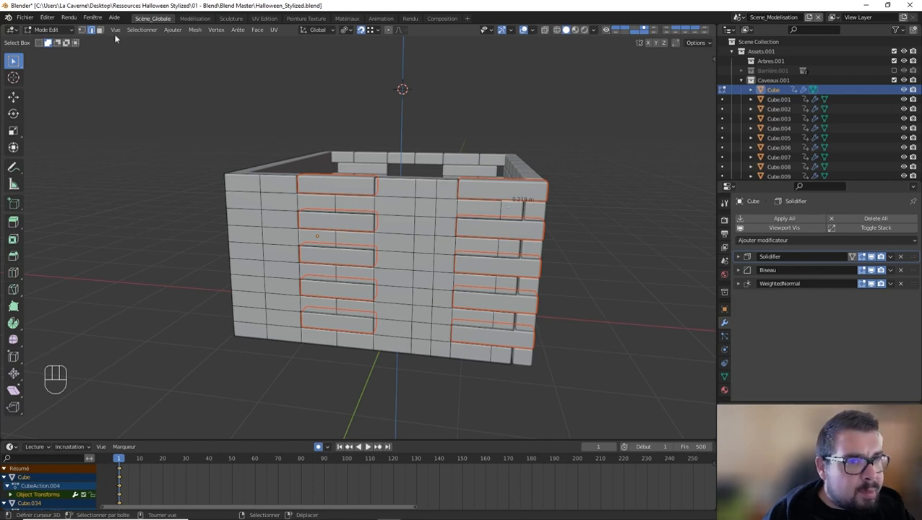
Select the four-face strips near the right corner in every second row, starting with the second, and separate them as bricks.
{"action": "key", "text": "3"}
{"action": "left_click", "coordinate": [511, 206]}
{"action": "left_click", "coordinate": [465, 208], "text": "ctrl"}
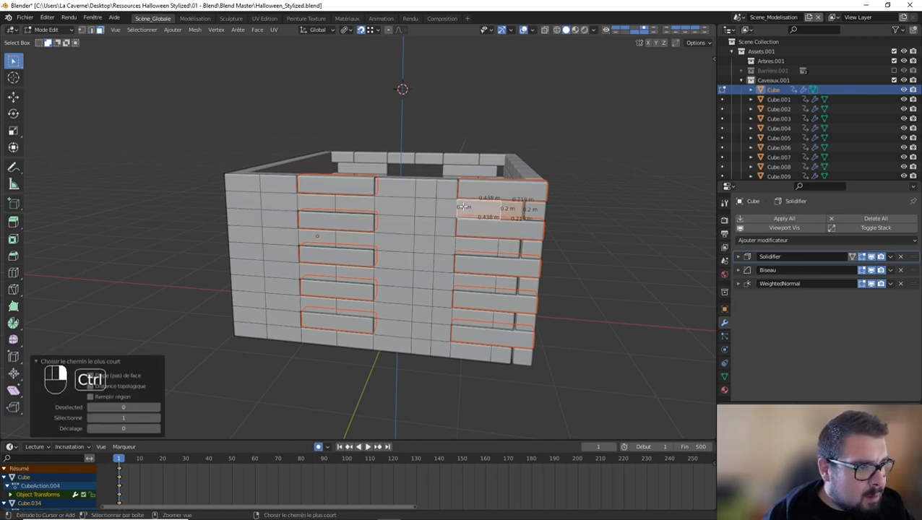
{"action": "left_click", "coordinate": [449, 200], "text": "ctrl"}
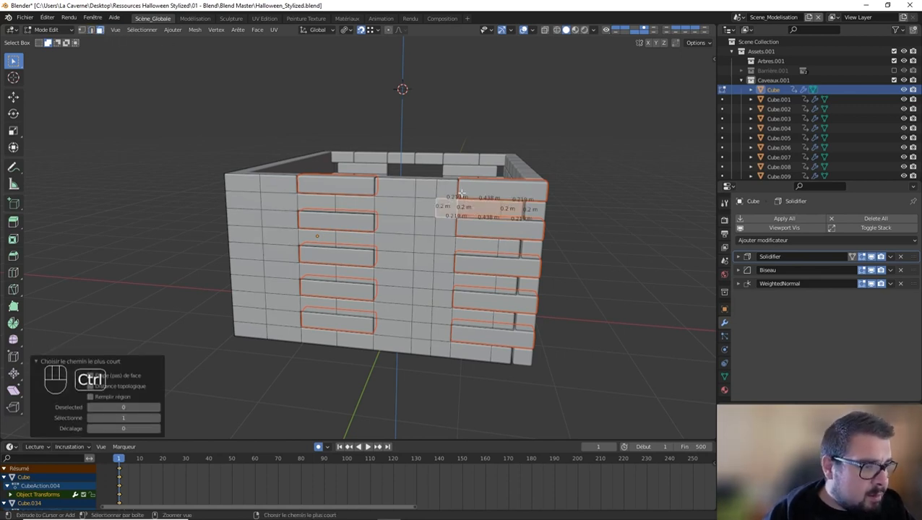
{"action": "left_click", "coordinate": [430, 207], "text": "ctrl"}
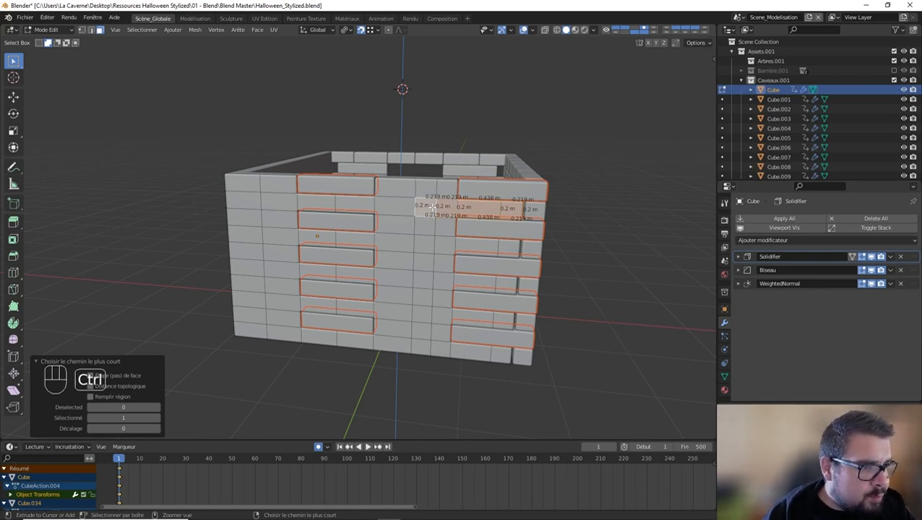
{"action": "left_click", "coordinate": [509, 244], "text": "shift"}
{"action": "left_click", "coordinate": [427, 239], "text": "ctrl"}
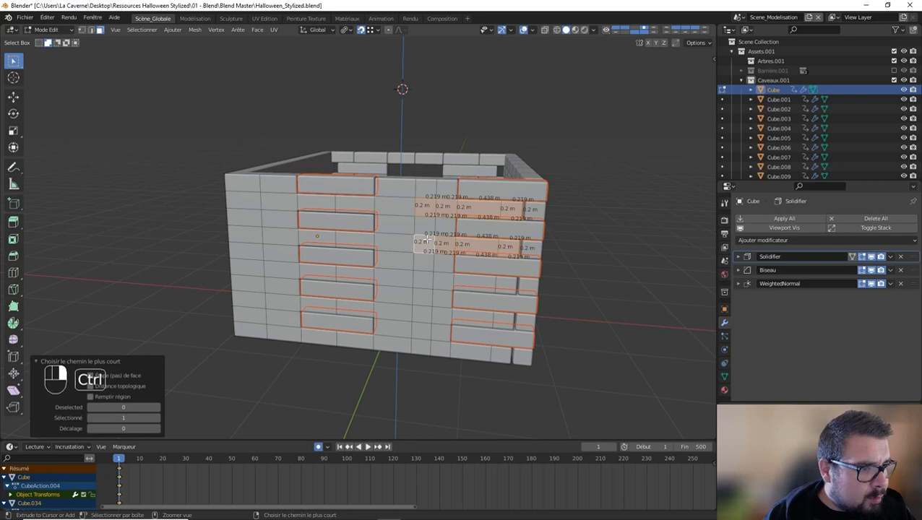
{"action": "left_click", "coordinate": [511, 292], "text": "shift"}
{"action": "left_click", "coordinate": [443, 279], "text": "ctrl"}
{"action": "key", "text": "ctrl+z"}
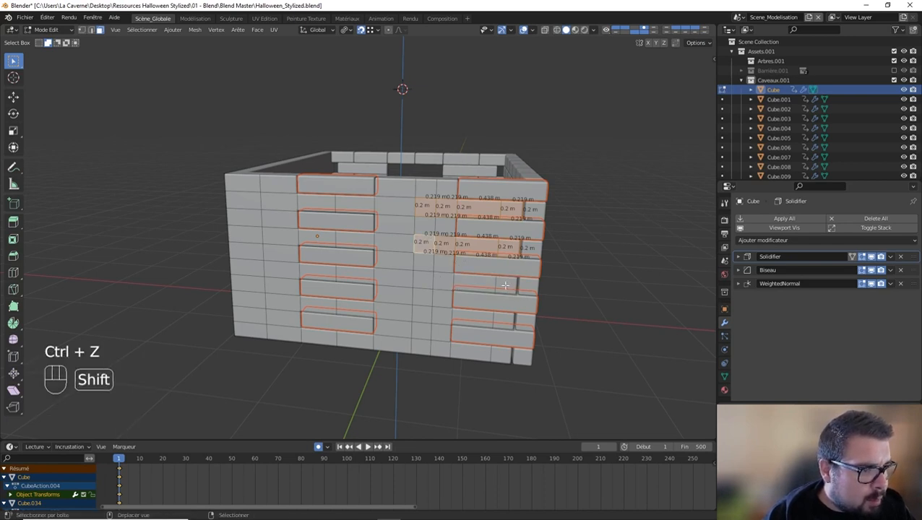
{"action": "left_click", "coordinate": [422, 280], "text": "ctrl"}
{"action": "left_click", "coordinate": [505, 323], "text": "shift"}
{"action": "left_click", "coordinate": [424, 312], "text": "ctrl"}
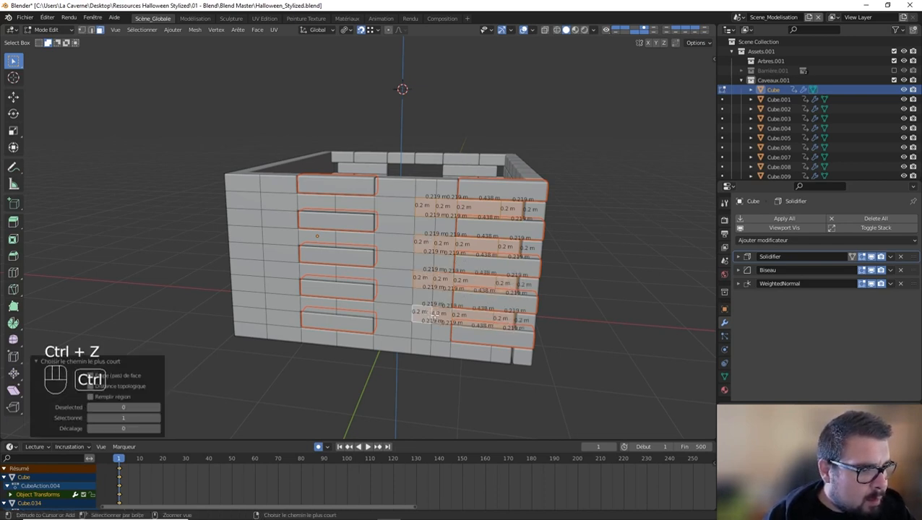
{"action": "left_click", "coordinate": [505, 353], "text": "shift"}
{"action": "left_click", "coordinate": [423, 346], "text": "ctrl"}
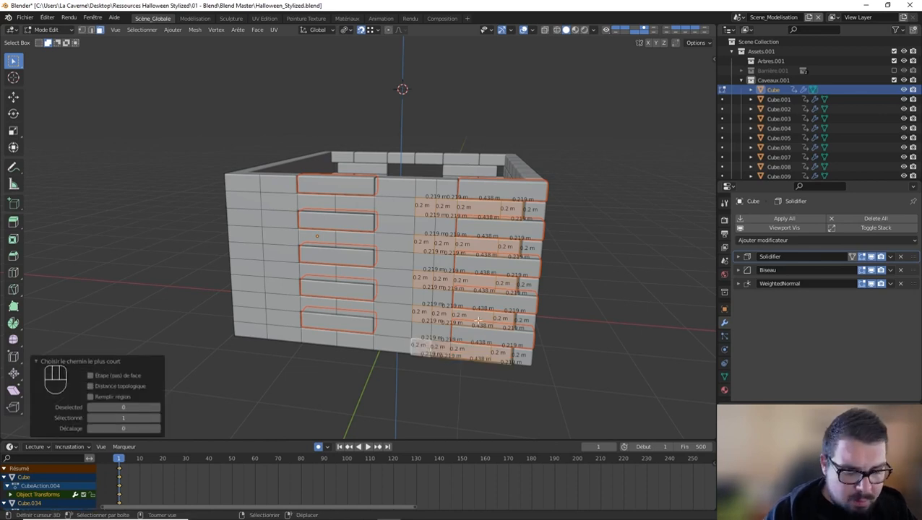
{"action": "key", "text": "p"}
{"action": "left_click", "coordinate": [476, 318]}
Select the three-face strips between the separated bricks in rows one, three, five, seven and nine, and separate them as bricks.
{"action": "middle_click_drag", "start_coordinate": [477, 320], "coordinate": [499, 196]}
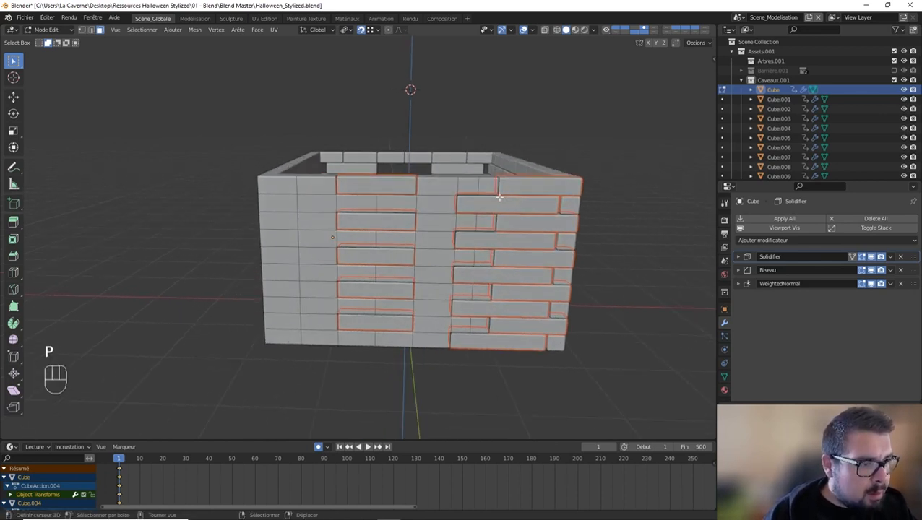
{"action": "left_click", "coordinate": [495, 187]}
{"action": "left_click", "coordinate": [421, 182], "text": "ctrl"}
{"action": "left_click", "coordinate": [488, 225], "text": "ctrl"}
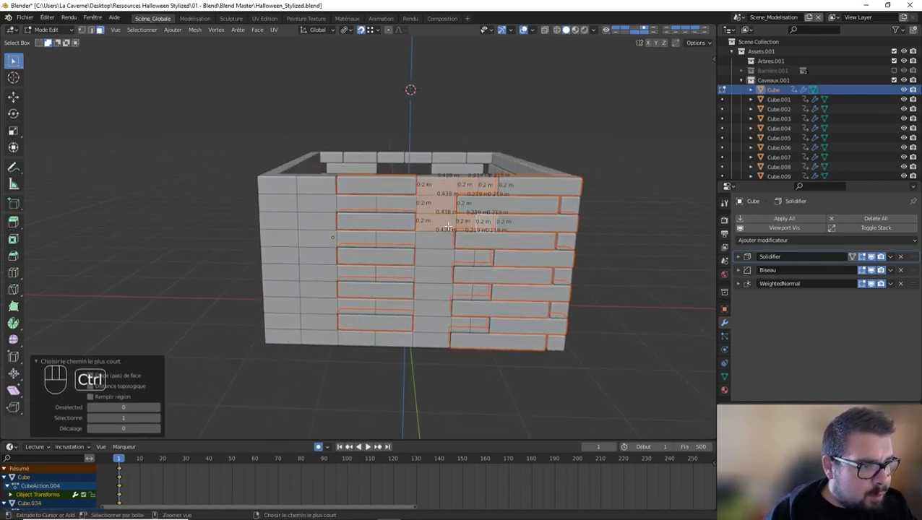
{"action": "key", "text": "ctrl+z"}
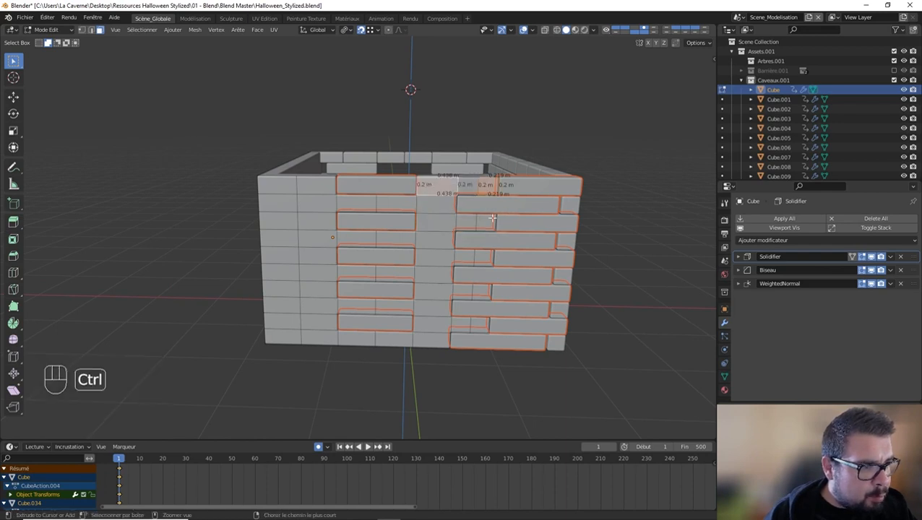
{"action": "right_click", "coordinate": [488, 186]}
{"action": "right_click", "coordinate": [444, 185], "text": "ctrl"}
{"action": "right_click", "coordinate": [488, 223], "text": "shift"}
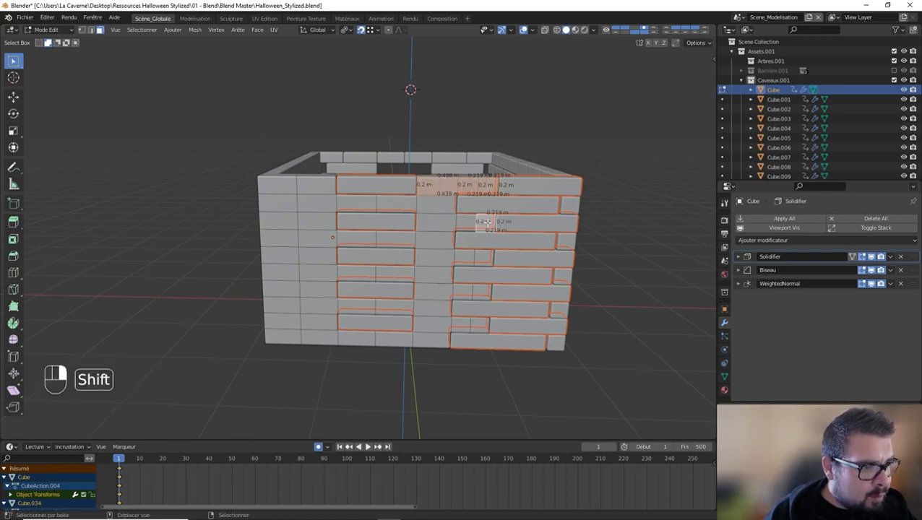
{"action": "right_click", "coordinate": [432, 221], "text": "ctrl"}
{"action": "right_click", "coordinate": [483, 256], "text": "shift"}
{"action": "right_click", "coordinate": [431, 257], "text": "ctrl"}
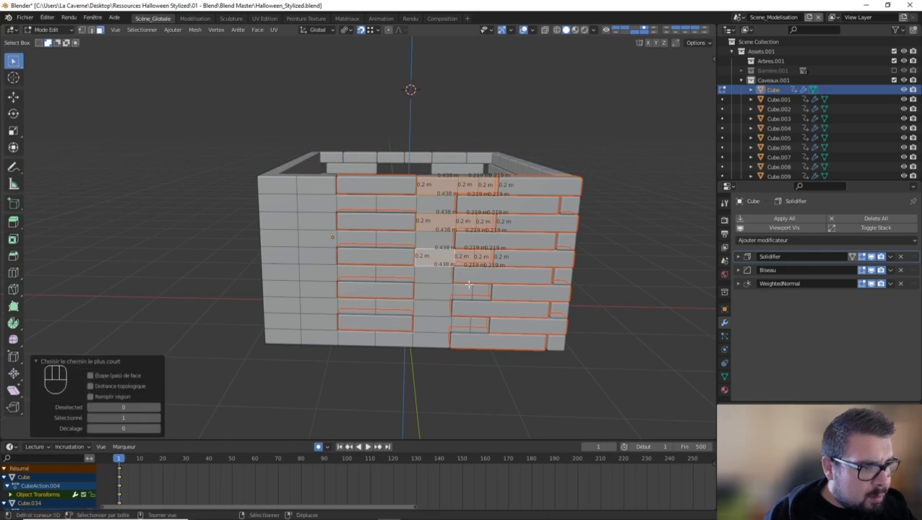
{"action": "right_click", "coordinate": [478, 290], "text": "shift"}
{"action": "right_click", "coordinate": [431, 290], "text": "ctrl"}
{"action": "right_click", "coordinate": [478, 323], "text": "shift"}
{"action": "right_click", "coordinate": [442, 324], "text": "ctrl"}
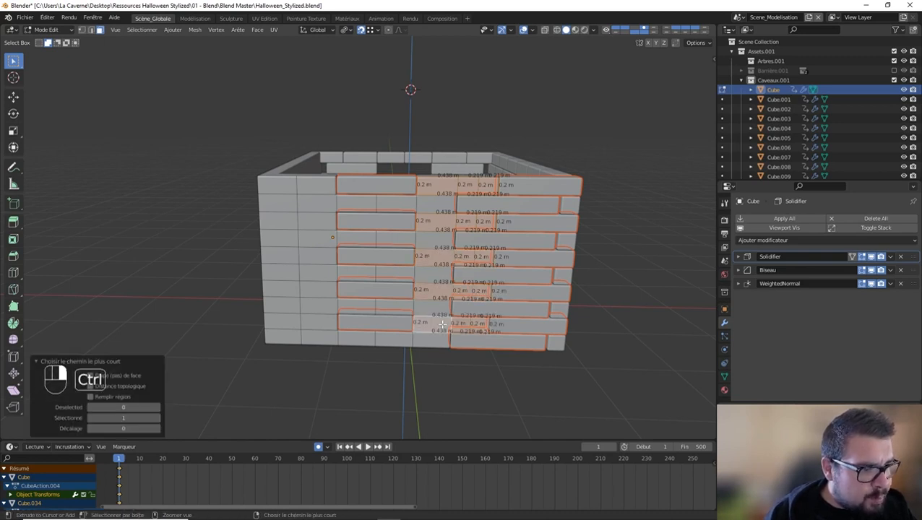
{"action": "key", "text": "p"}
{"action": "left_click", "coordinate": [442, 323]}
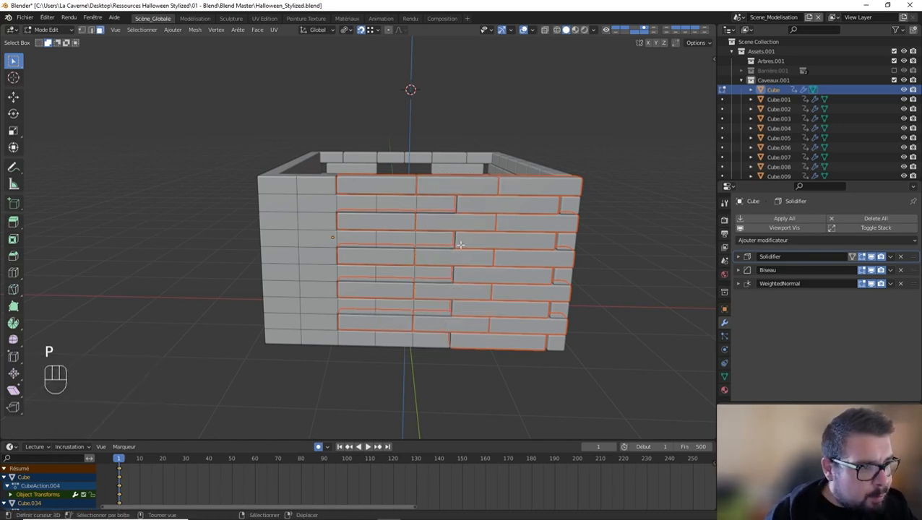
Leave Edit Mode and isolate the remaining unseparated wall mesh to inspect its shape.
{"action": "middle_click_drag", "start_coordinate": [460, 244], "coordinate": [460, 241]}
{"action": "key", "text": "Tab"}
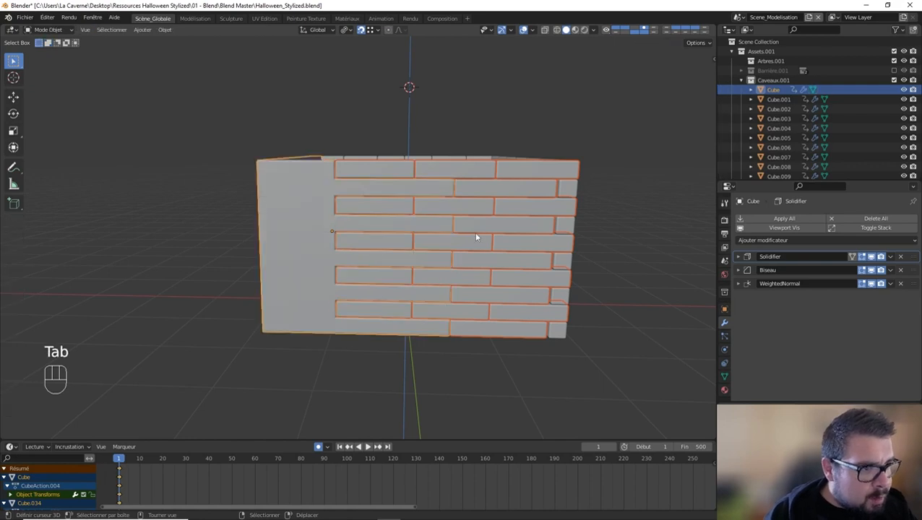
{"action": "key", "text": "KP_Divide"}
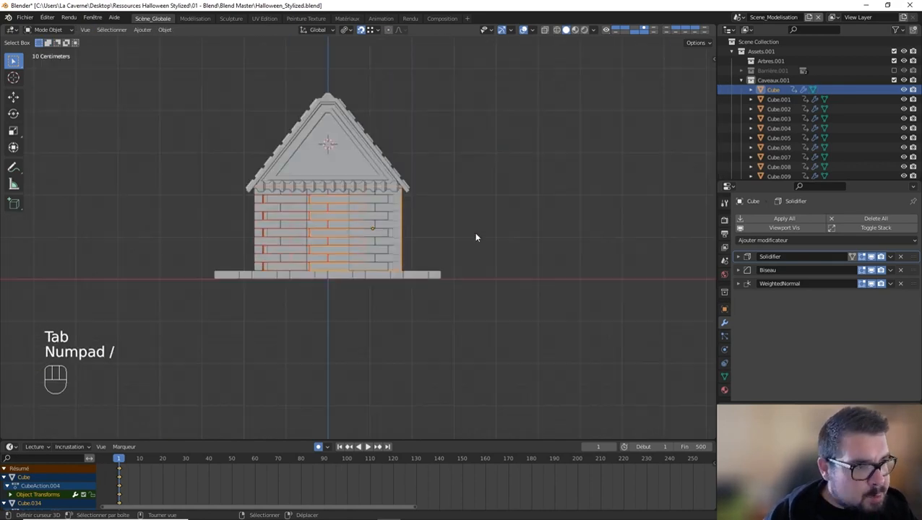
{"action": "key", "text": "KP_Divide"}
{"action": "middle_click_drag", "start_coordinate": [468, 242], "coordinate": [417, 206]}
{"action": "left_click", "coordinate": [406, 205]}
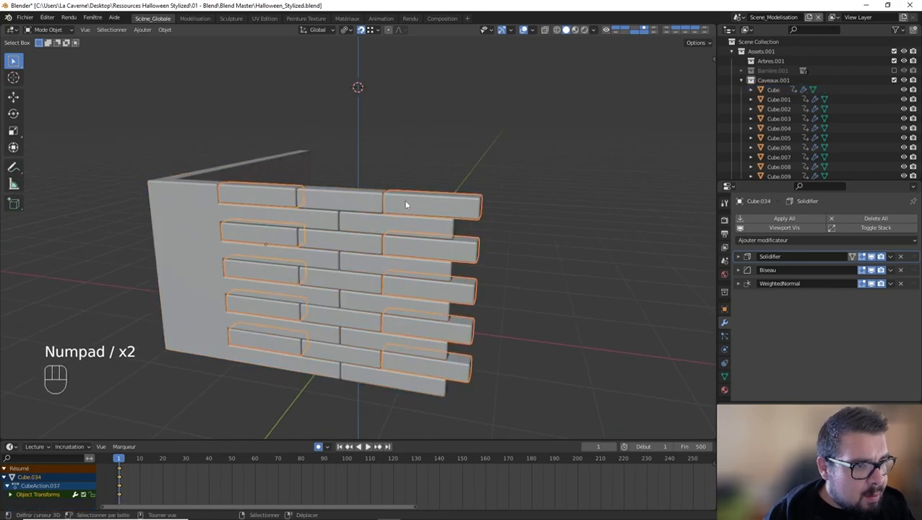
{"action": "left_click", "coordinate": [217, 199]}
{"action": "key", "text": "KP_Divide"}
{"action": "key", "text": "KP_Divide"}
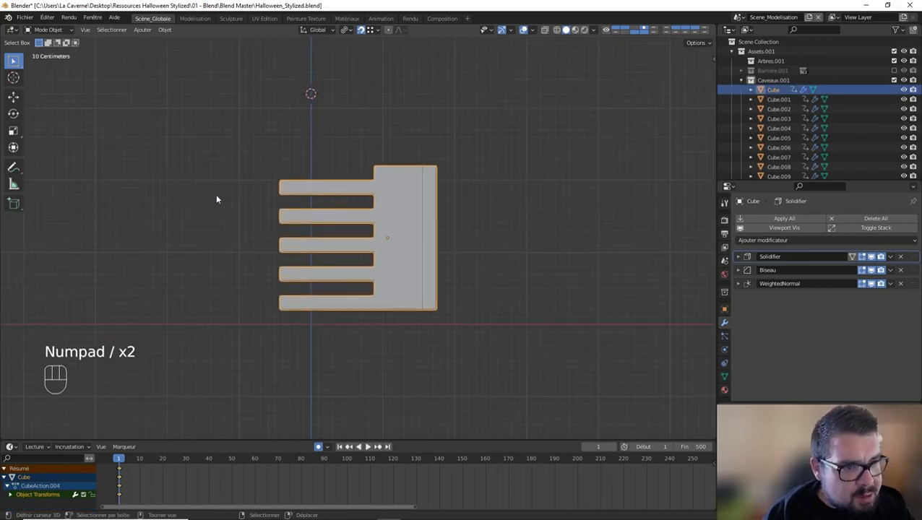
{"action": "middle_click_drag", "start_coordinate": [216, 199], "coordinate": [470, 230]}
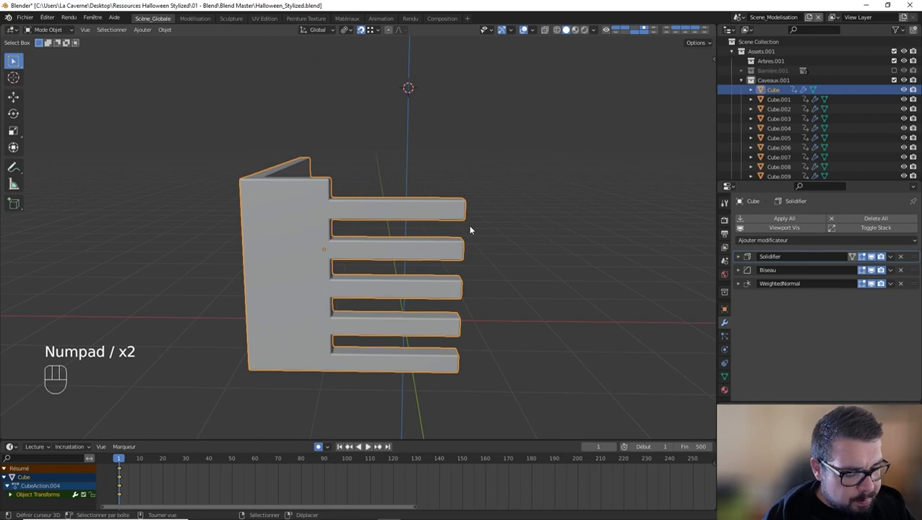
Return to editing the remaining wall mesh, select the end face of its uppermost strip and show the whole building again.
{"action": "key", "text": "Tab"}
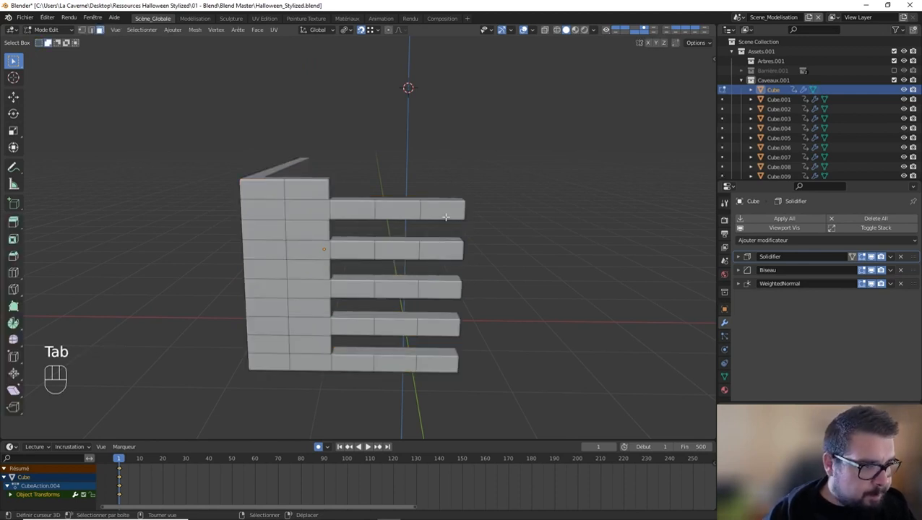
{"action": "left_click", "coordinate": [445, 216]}
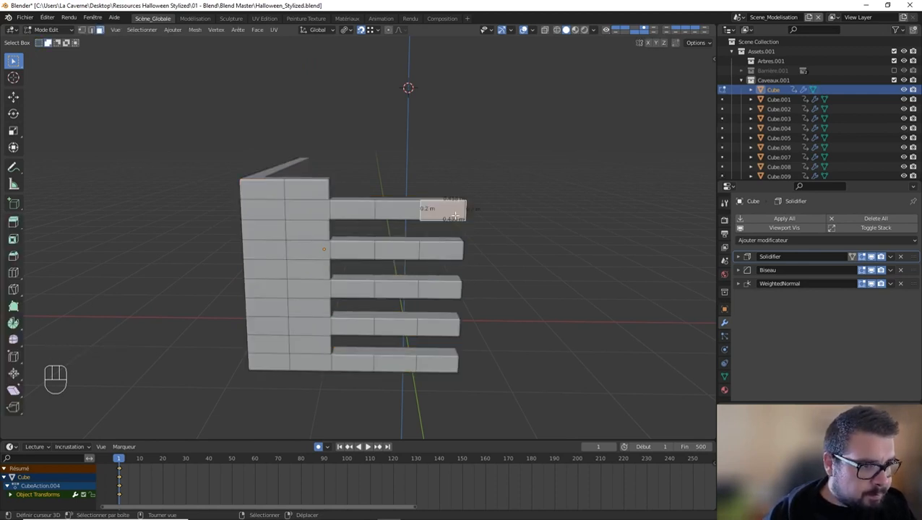
{"action": "key", "text": "KP_Divide"}
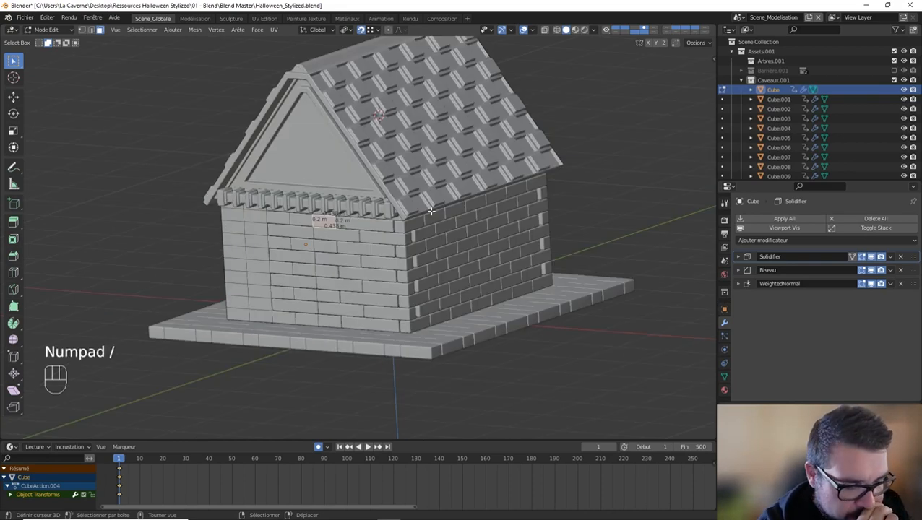
Add a centred vertical loop cut in the outermost face column at the front wall's left corner.
{"action": "middle_click_drag", "start_coordinate": [431, 209], "coordinate": [538, 211]}
{"action": "scroll", "coordinate": [548, 226], "scroll_direction": "up", "scroll_amount": 1}
{"action": "scroll", "coordinate": [462, 218], "scroll_direction": "up", "scroll_amount": 2}
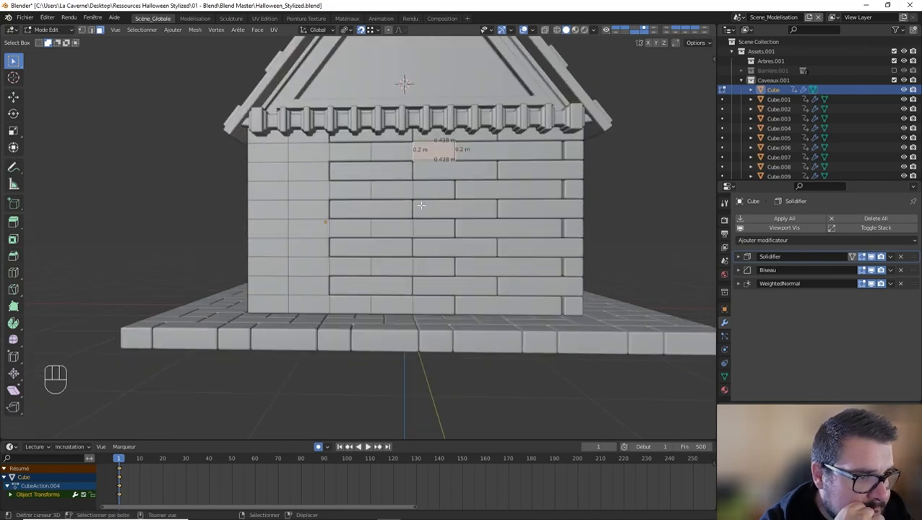
{"action": "middle_click_drag", "start_coordinate": [376, 196], "coordinate": [373, 180]}
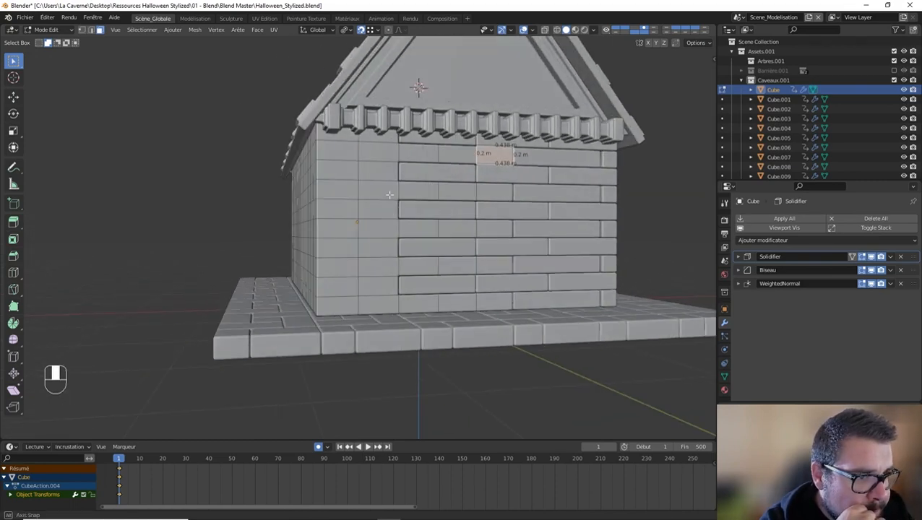
{"action": "key", "text": "ctrl+r"}
{"action": "left_click", "coordinate": [345, 138]}
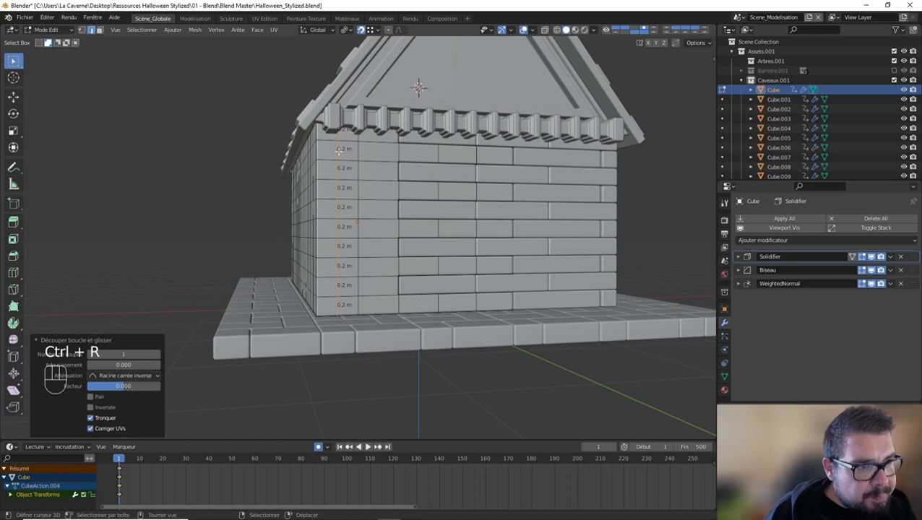
Delete the half-width faces at the front wall's left corner in every second row, starting with the second row.
{"action": "left_click", "coordinate": [99, 30]}
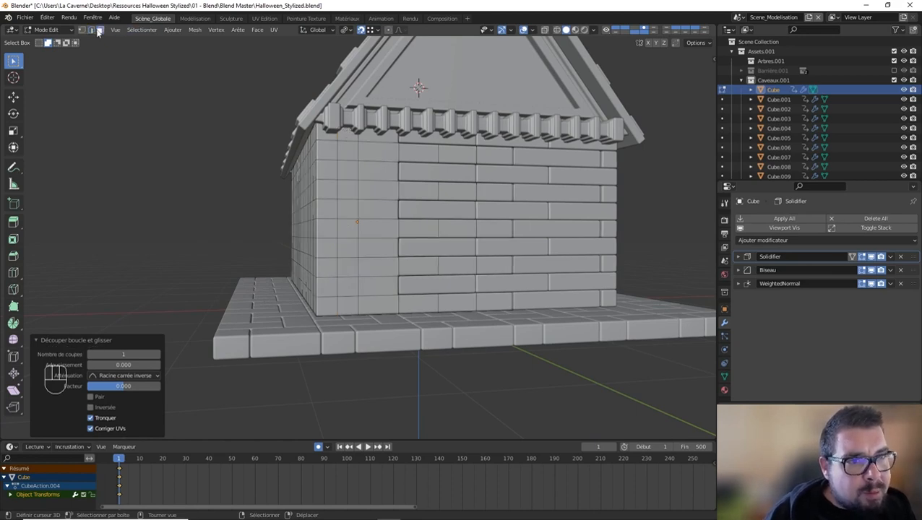
{"action": "mouse_move", "coordinate": [324, 178]}
{"action": "middle_mouse_down"}
{"action": "mouse_move", "coordinate": [338, 177]}
{"action": "mouse_move", "coordinate": [323, 177]}
{"action": "middle_mouse_up"}
{"action": "left_click", "coordinate": [309, 158]}
{"action": "left_click", "coordinate": [309, 198], "text": "shift"}
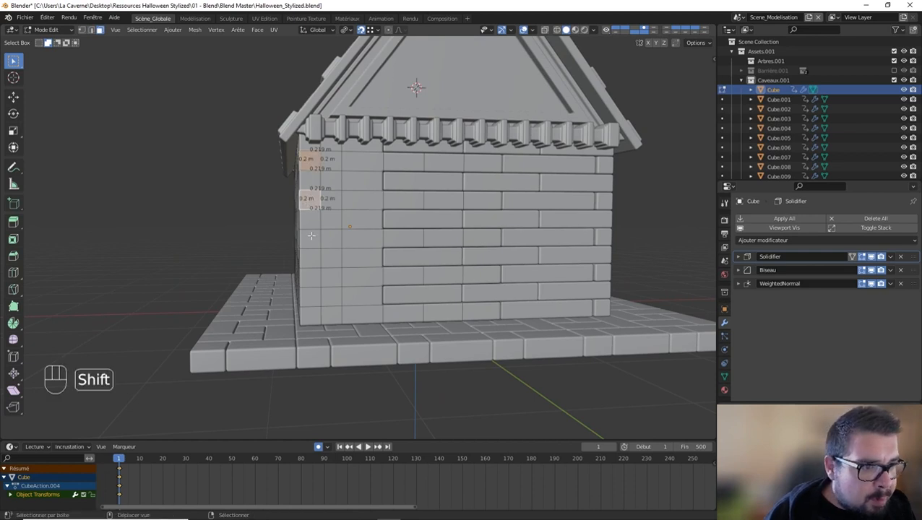
{"action": "left_click", "coordinate": [310, 237], "text": "shift"}
{"action": "left_click", "coordinate": [311, 276], "text": "shift"}
{"action": "key", "text": "x"}
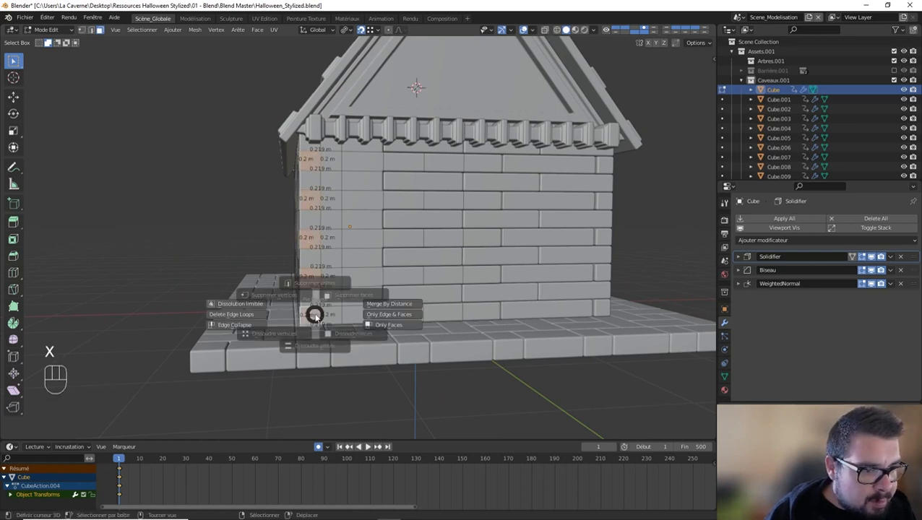
{"action": "left_click", "coordinate": [333, 166]}
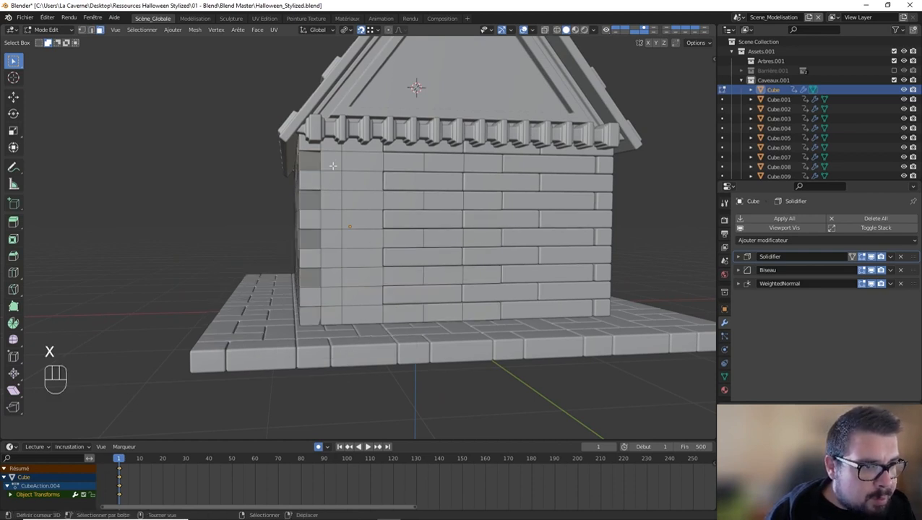
Separate the three-face strips at the front wall's left end in every second row, starting with the top row, into a new object.
{"action": "left_click", "coordinate": [368, 145]}
{"action": "left_click", "coordinate": [312, 143], "text": "ctrl"}
{"action": "left_click", "coordinate": [361, 179], "text": "shift"}
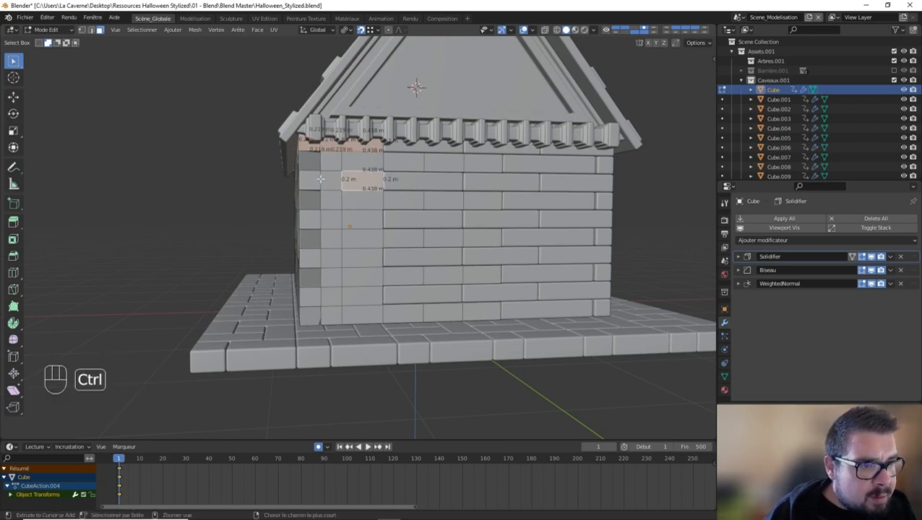
{"action": "left_click", "coordinate": [320, 178], "text": "ctrl"}
{"action": "left_click", "coordinate": [378, 203], "text": "ctrl"}
{"action": "key", "text": "ctrl+z"}
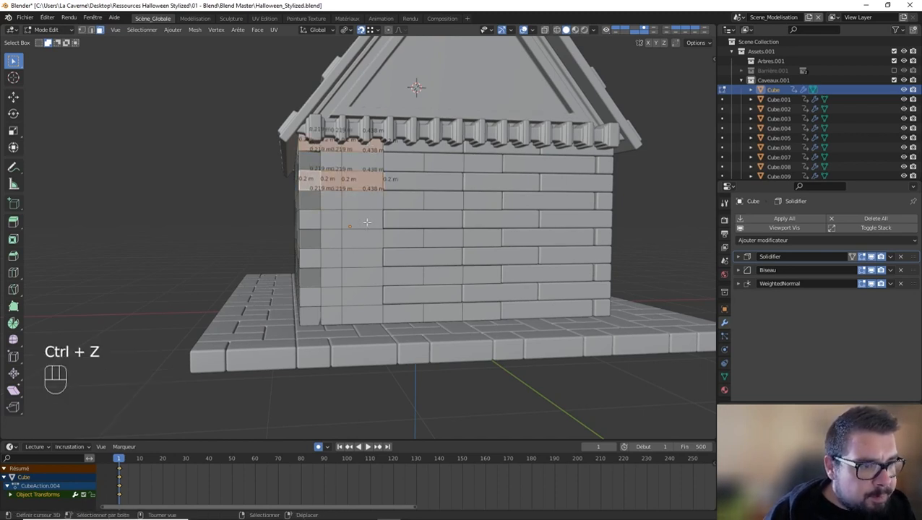
{"action": "left_click", "coordinate": [357, 217], "text": "shift"}
{"action": "left_click", "coordinate": [310, 217], "text": "ctrl"}
{"action": "left_click", "coordinate": [337, 253], "text": "shift"}
{"action": "left_click", "coordinate": [310, 256], "text": "ctrl"}
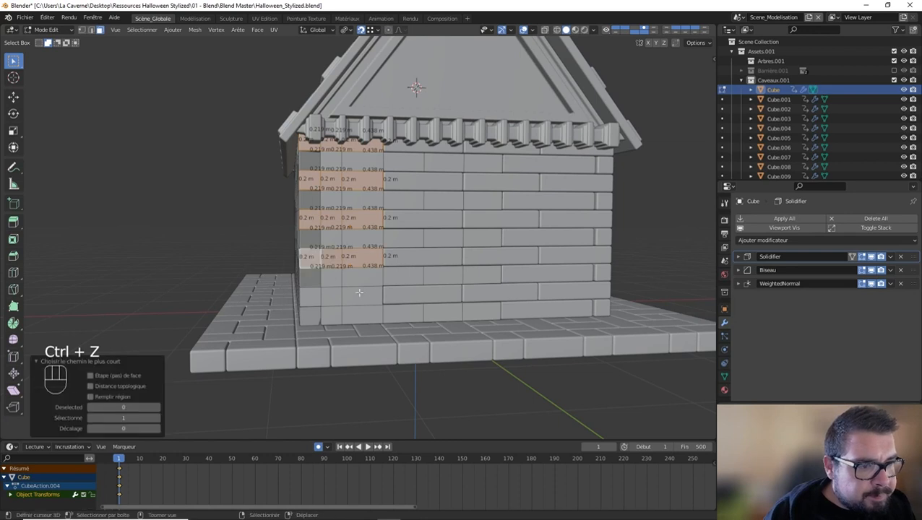
{"action": "left_click", "coordinate": [357, 294], "text": "shift"}
{"action": "left_click", "coordinate": [311, 294], "text": "ctrl"}
{"action": "key", "text": "p"}
{"action": "left_click", "coordinate": [311, 286]}
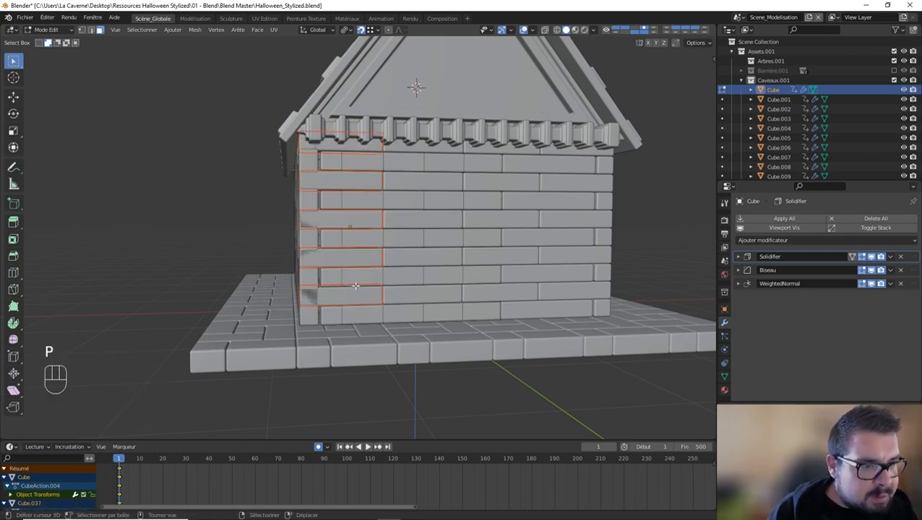
In the remaining wall mesh, separate the three leftmost front faces of every second row, from the second row down to the bottom row.
{"action": "key", "text": "Tab"}
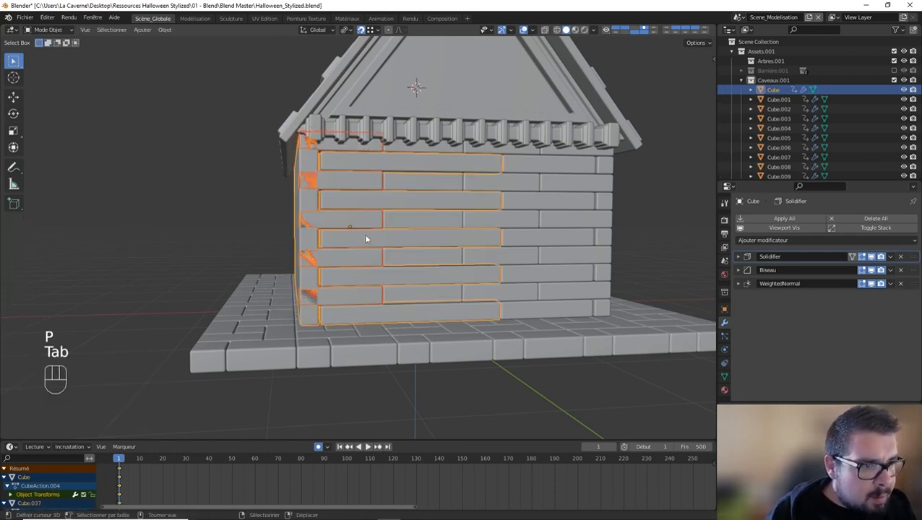
{"action": "left_click", "coordinate": [309, 166]}
{"action": "left_click", "coordinate": [307, 164]}
{"action": "key", "text": "Tab"}
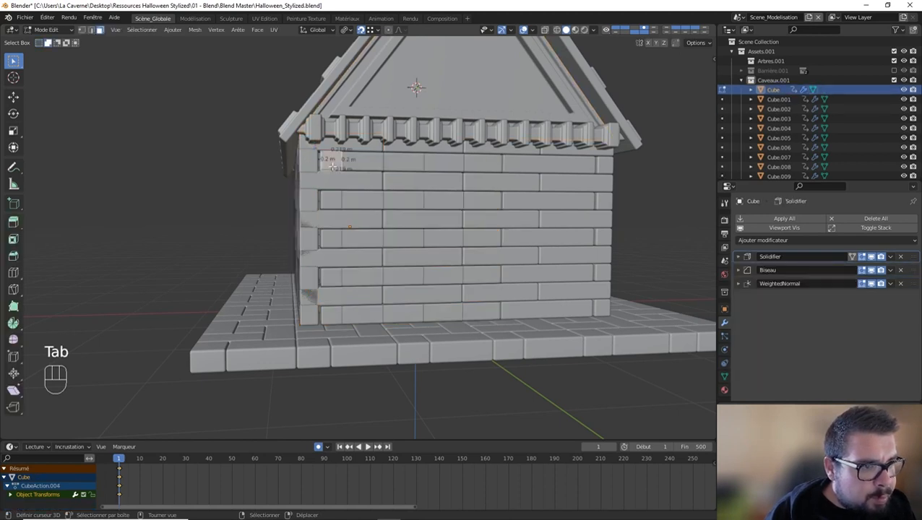
{"action": "left_click", "coordinate": [409, 166], "text": "shift"}
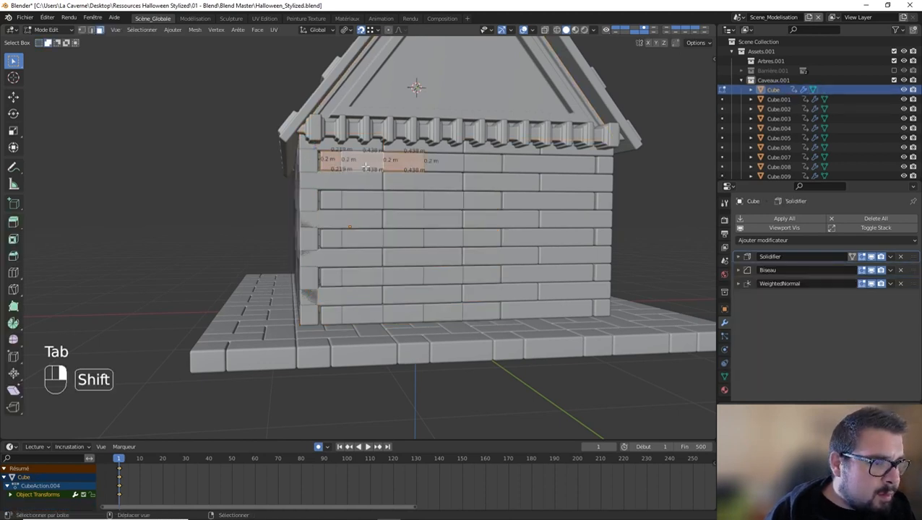
{"action": "left_click", "coordinate": [370, 198], "text": "ctrl"}
{"action": "left_click", "coordinate": [334, 236], "text": "shift"}
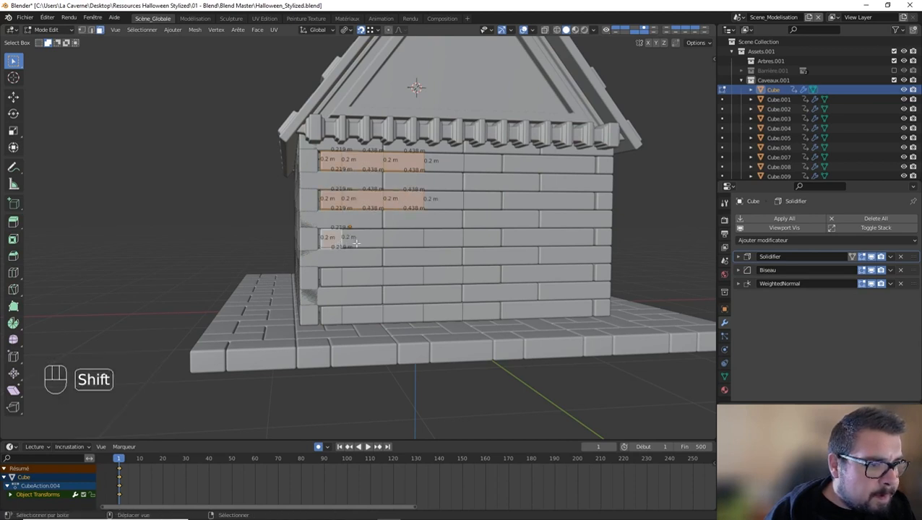
{"action": "left_click", "coordinate": [403, 237], "text": "ctrl"}
{"action": "left_click", "coordinate": [334, 275], "text": "shift"}
{"action": "left_click", "coordinate": [402, 275], "text": "ctrl"}
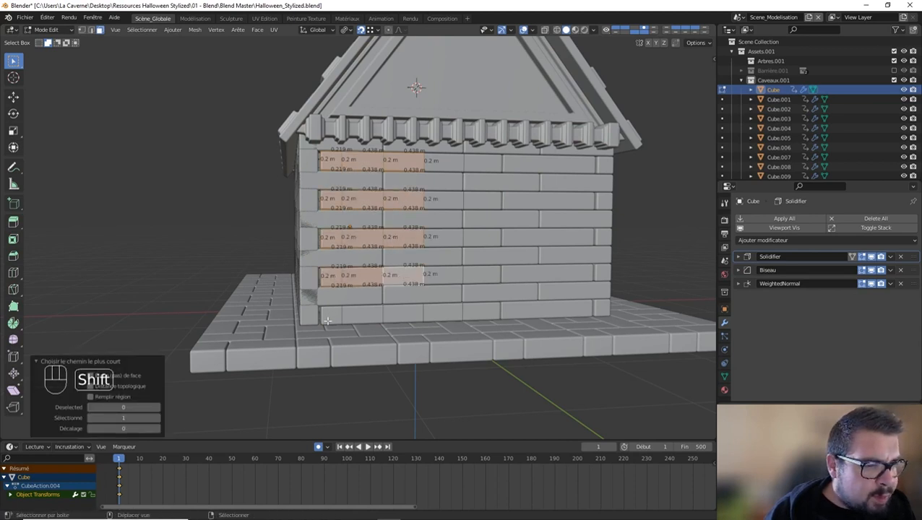
{"action": "left_click", "coordinate": [328, 315], "text": "shift"}
{"action": "left_click", "coordinate": [399, 314], "text": "ctrl"}
{"action": "key", "text": "p"}
{"action": "left_click", "coordinate": [399, 318]}
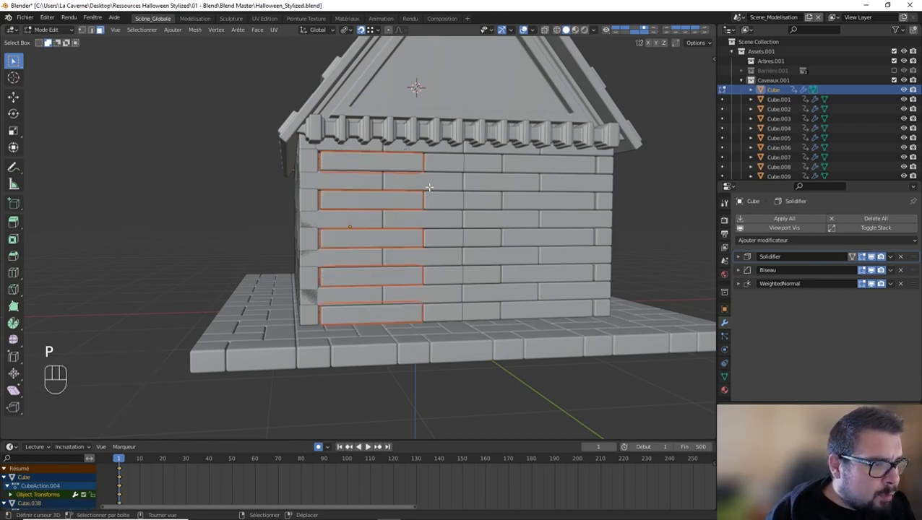
Separate the adjoining two-face blocks in the same alternate rows of the front wall, and leave Edit Mode.
{"action": "left_click", "coordinate": [443, 166]}
{"action": "left_click", "coordinate": [480, 163], "text": "shift"}
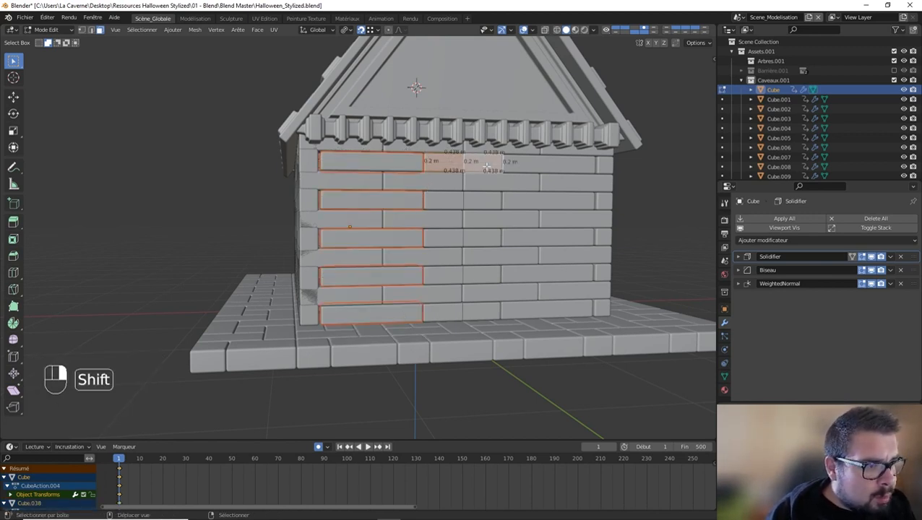
{"action": "left_click", "coordinate": [464, 197], "text": "shift"}
{"action": "left_click", "coordinate": [448, 200], "text": "shift"}
{"action": "left_click", "coordinate": [445, 238], "text": "shift"}
{"action": "left_click", "coordinate": [466, 241], "text": "shift"}
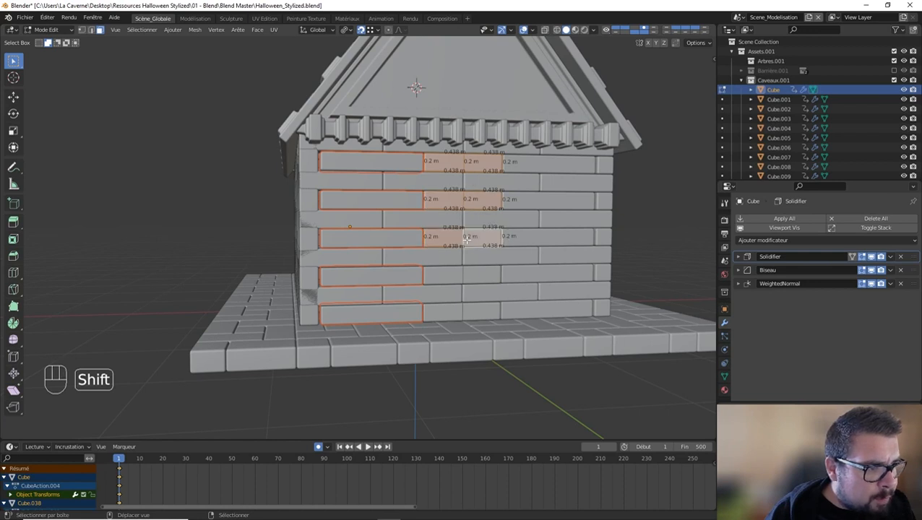
{"action": "left_click", "coordinate": [450, 270], "text": "shift"}
{"action": "left_click", "coordinate": [481, 273], "text": "shift"}
{"action": "left_click", "coordinate": [481, 308], "text": "shift"}
{"action": "left_click", "coordinate": [444, 310], "text": "shift"}
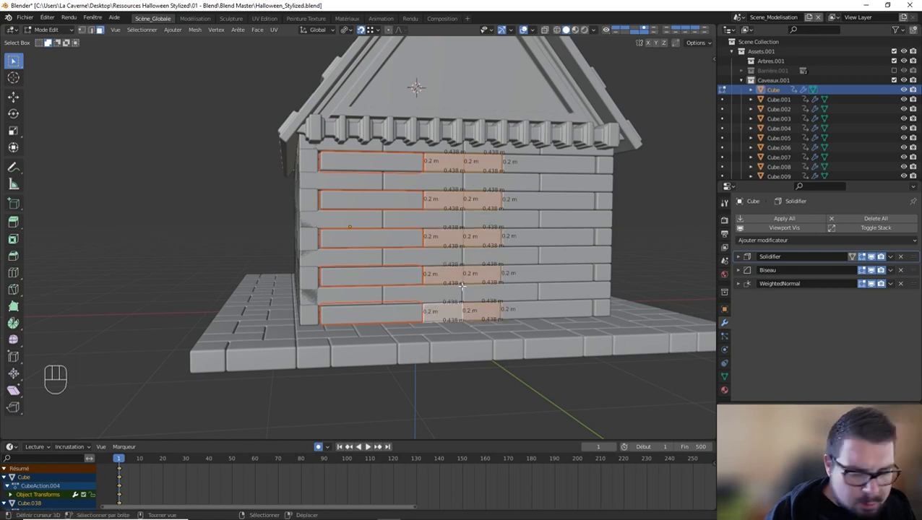
{"action": "key", "text": "p"}
{"action": "left_click", "coordinate": [463, 290]}
{"action": "key", "text": "Tab"}
Select all objects and apply their scale and rotation.
{"action": "key", "text": "a"}
{"action": "key", "text": "a"}
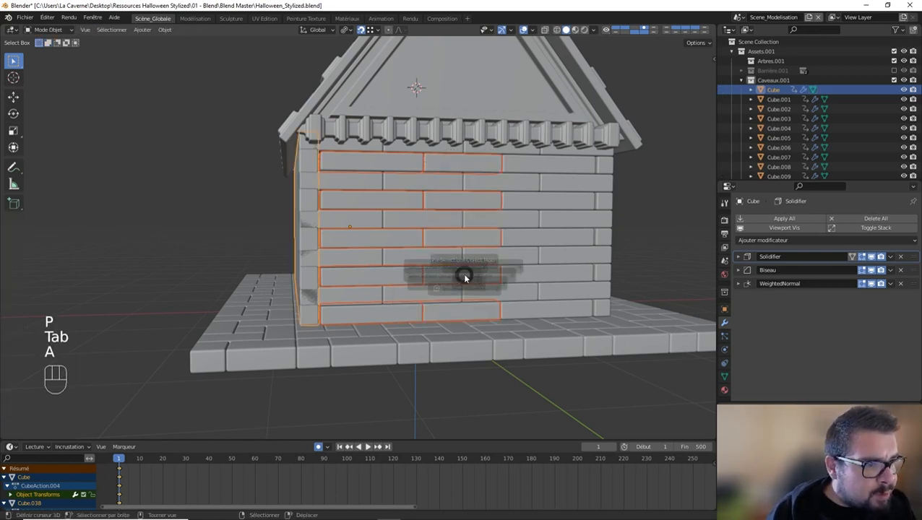
{"action": "key", "text": "q"}
{"action": "left_click", "coordinate": [425, 147]}
{"action": "key", "text": "q"}
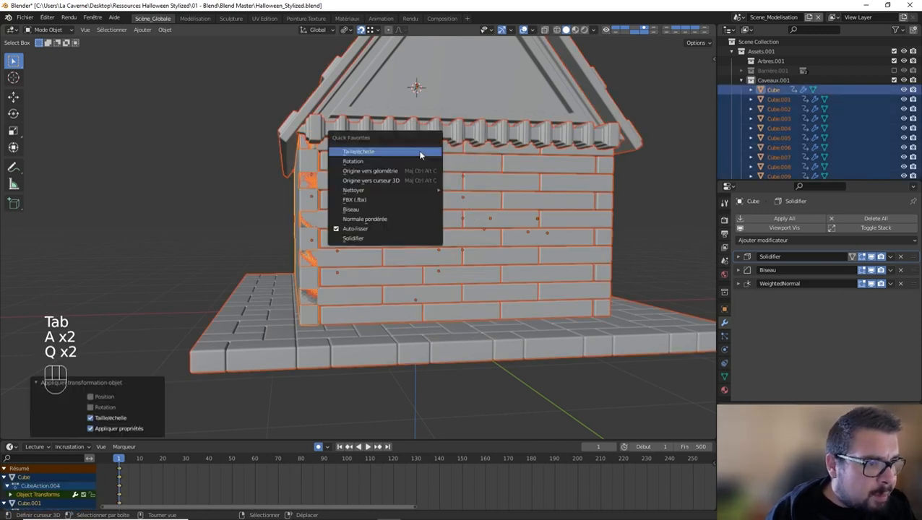
{"action": "left_click", "coordinate": [399, 154]}
{"action": "key", "text": "q"}
{"action": "left_click", "coordinate": [379, 162]}
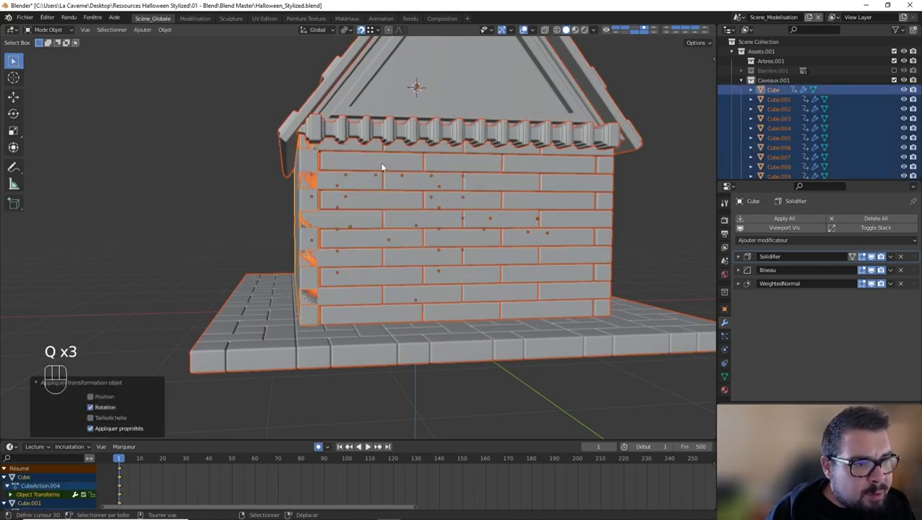
Try setting the origin of every selected object to its geometry, and undo it.
{"action": "key", "text": "q"}
{"action": "left_click", "coordinate": [370, 175]}
{"action": "key", "text": "a"}
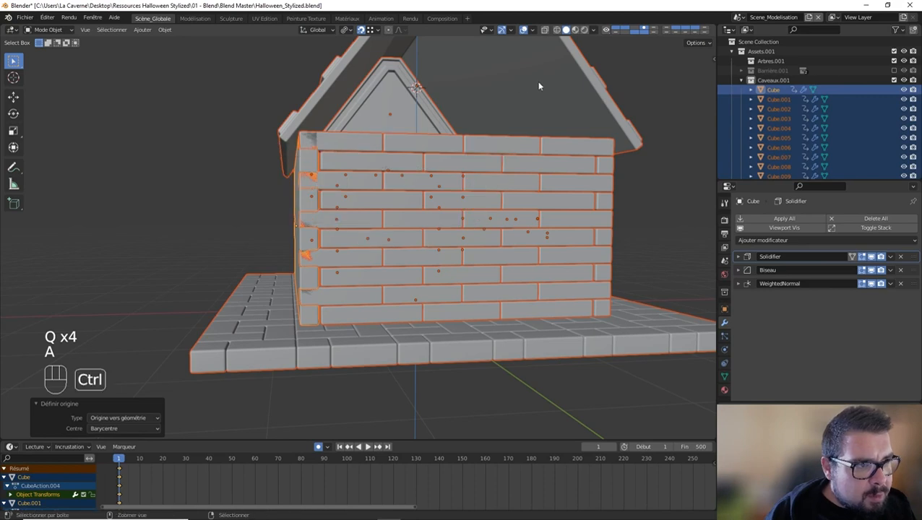
{"action": "key", "text": "ctrl+z"}
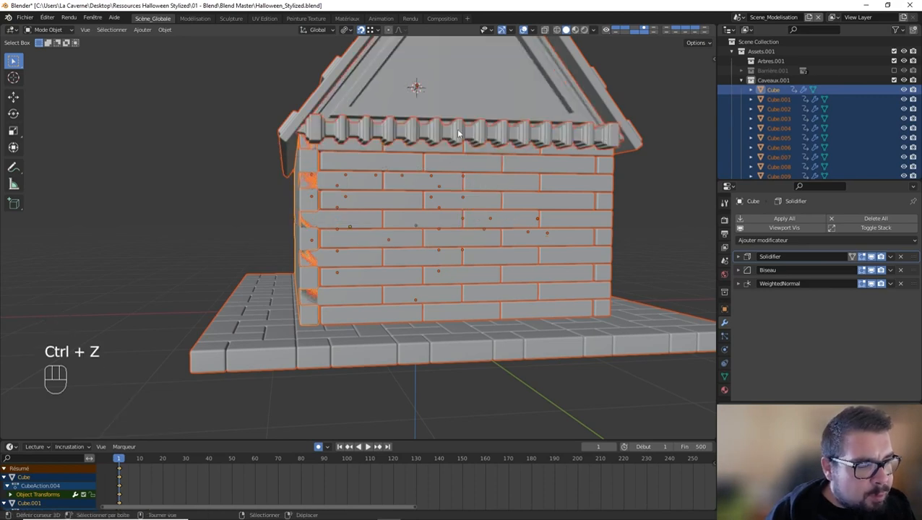
Edit the long side wall's mesh and delete the corner faces at both ends in every second row, starting with the top row.
{"action": "middle_click_drag", "start_coordinate": [322, 164], "coordinate": [384, 194]}
{"action": "left_click", "coordinate": [379, 195]}
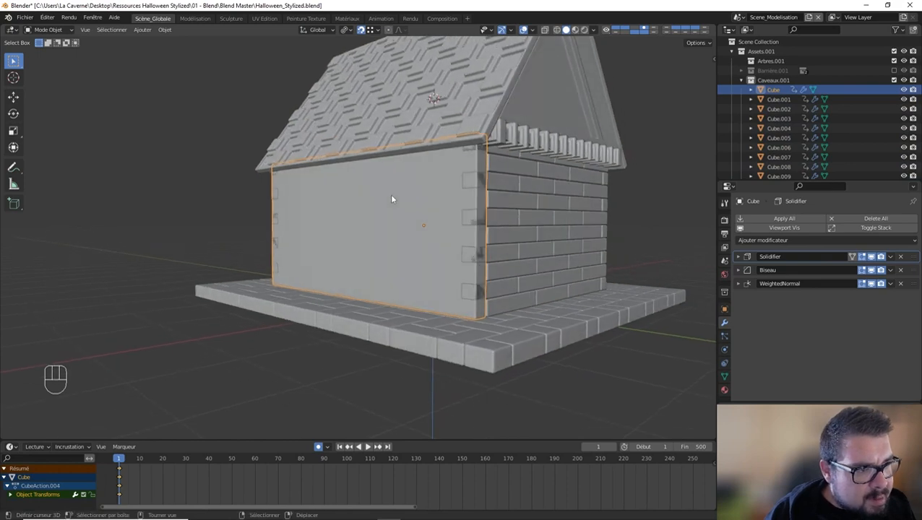
{"action": "key", "text": "Tab"}
{"action": "middle_click_drag", "start_coordinate": [463, 181], "coordinate": [442, 168]}
{"action": "key", "text": "ctrl+r"}
{"action": "left_click", "coordinate": [443, 167]}
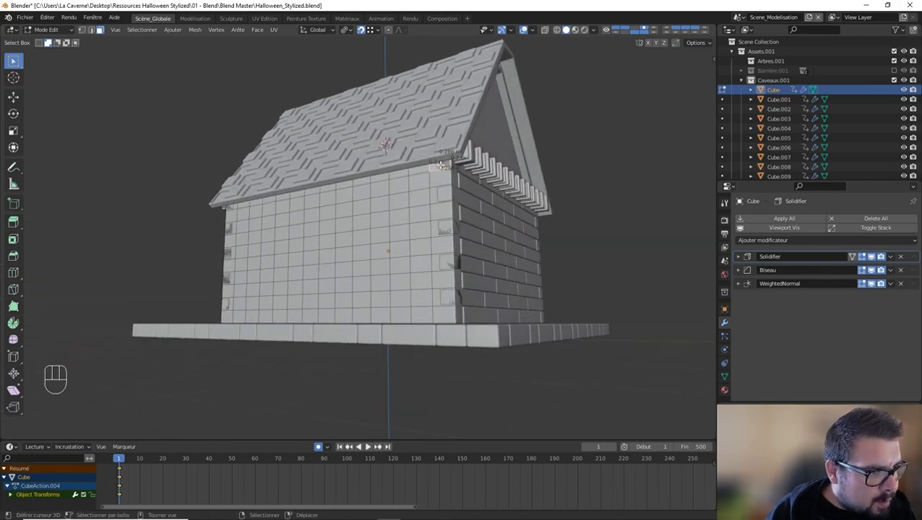
{"action": "left_click", "coordinate": [442, 194], "text": "shift"}
{"action": "left_click", "coordinate": [446, 226], "text": "shift"}
{"action": "left_click", "coordinate": [447, 263], "text": "shift"}
{"action": "left_click", "coordinate": [446, 295], "text": "shift"}
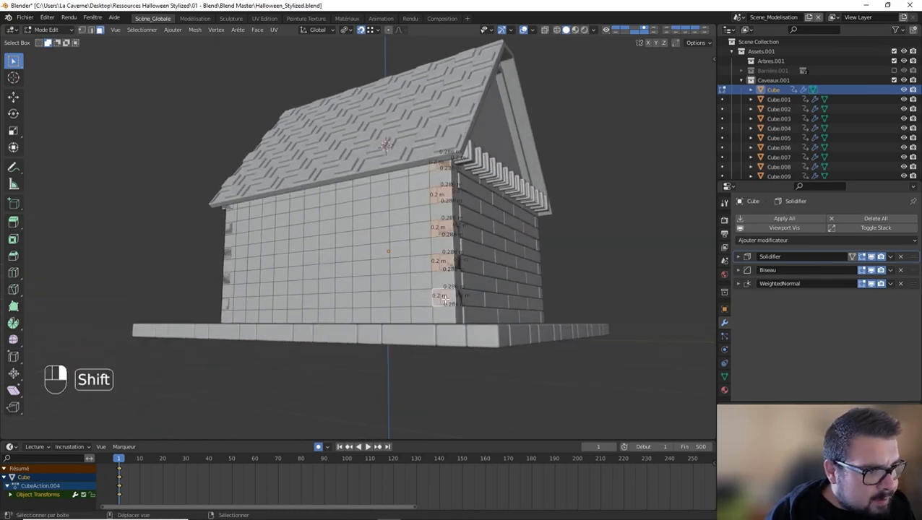
{"action": "middle_click_drag", "start_coordinate": [445, 294], "coordinate": [525, 303]}
{"action": "left_click", "coordinate": [278, 186], "text": "shift"}
{"action": "left_click", "coordinate": [279, 203], "text": "shift"}
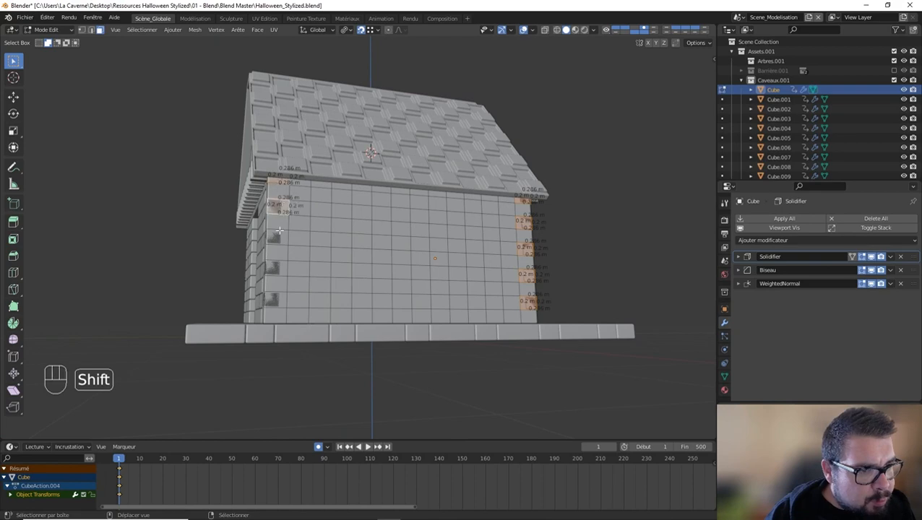
{"action": "left_click", "coordinate": [279, 234], "text": "shift"}
{"action": "left_click", "coordinate": [278, 265], "text": "shift"}
{"action": "left_click", "coordinate": [283, 297], "text": "shift"}
{"action": "key", "text": "x"}
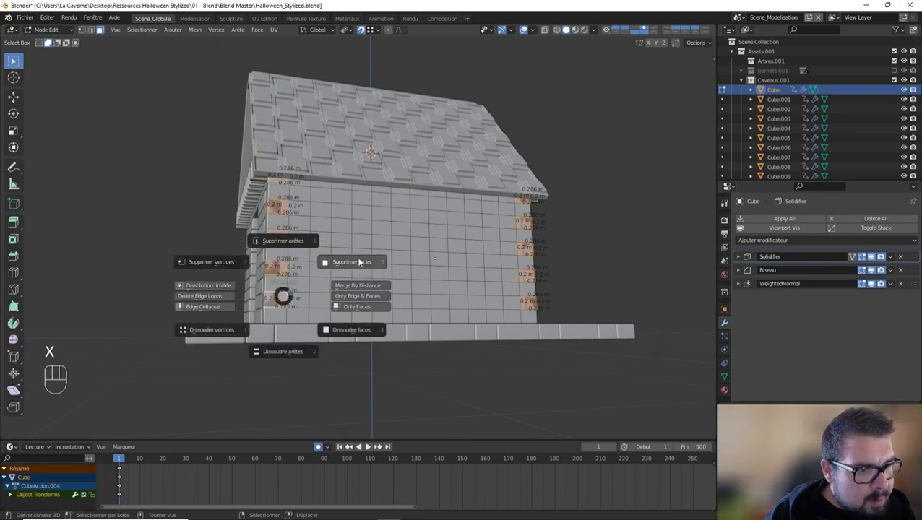
{"action": "left_click", "coordinate": [346, 262]}
Select the two-face blocks at the side wall's right end in every second row, from the second row to the bottom row.
{"action": "middle_click_drag", "start_coordinate": [380, 221], "coordinate": [405, 229]}
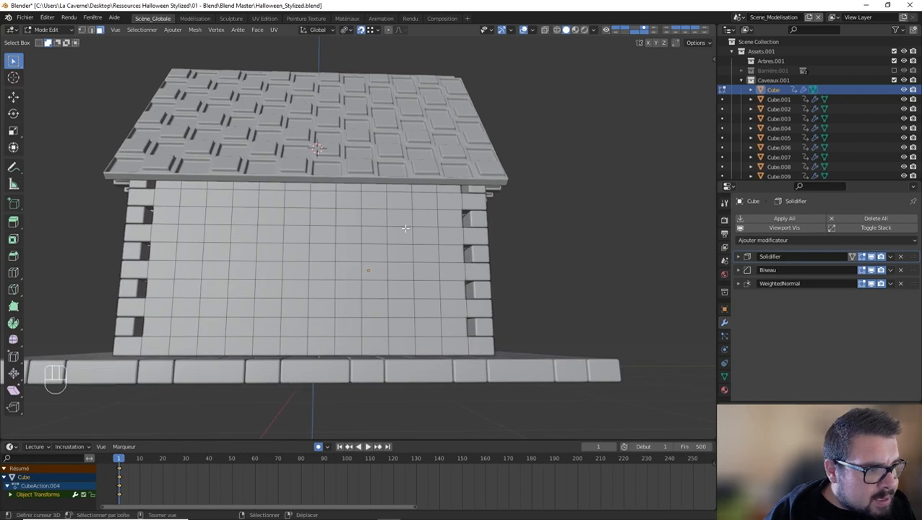
{"action": "left_click", "coordinate": [449, 200], "text": "shift"}
{"action": "left_click", "coordinate": [471, 238], "text": "shift"}
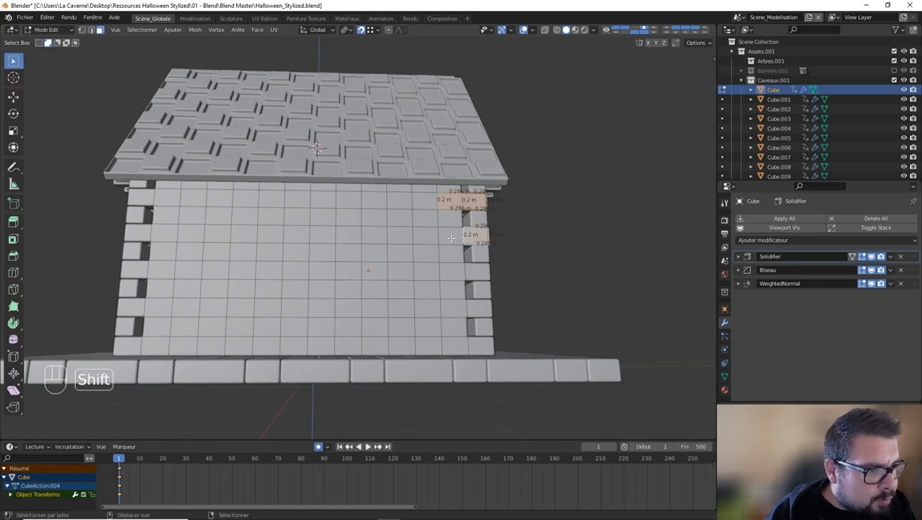
{"action": "left_click", "coordinate": [475, 270], "text": "shift"}
{"action": "left_click", "coordinate": [477, 311], "text": "shift"}
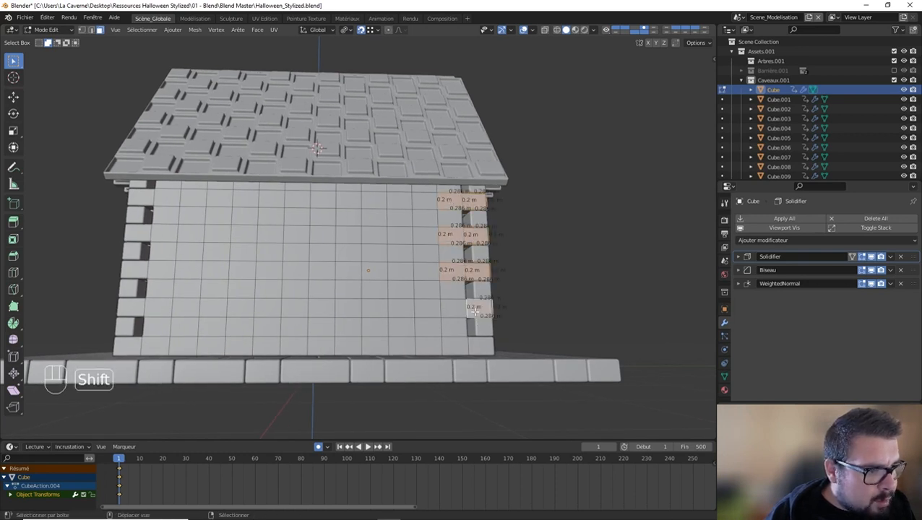
{"action": "left_click", "coordinate": [478, 339], "text": "shift"}
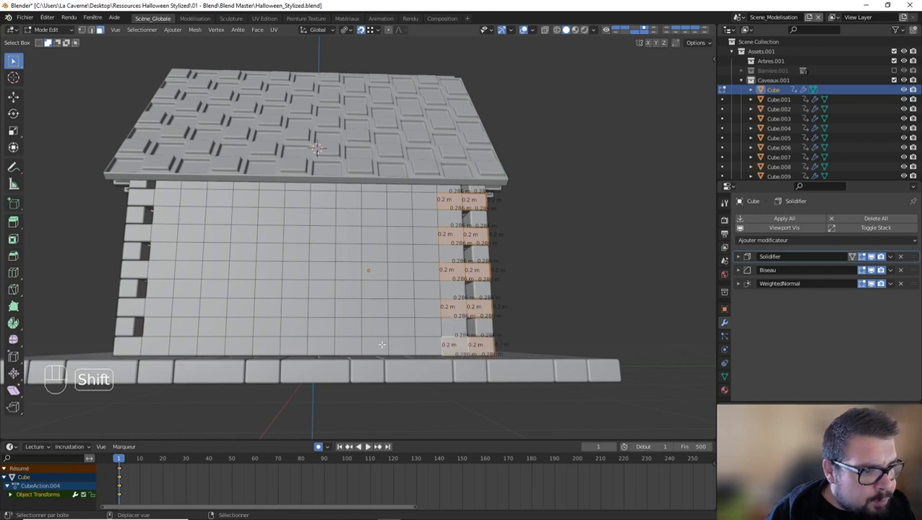
Add every other two-face block in the bottom row and the eighth row of the side wall to the selection.
{"action": "left_click", "coordinate": [348, 346], "text": "shift"}
{"action": "left_click", "coordinate": [228, 345], "text": "shift"}
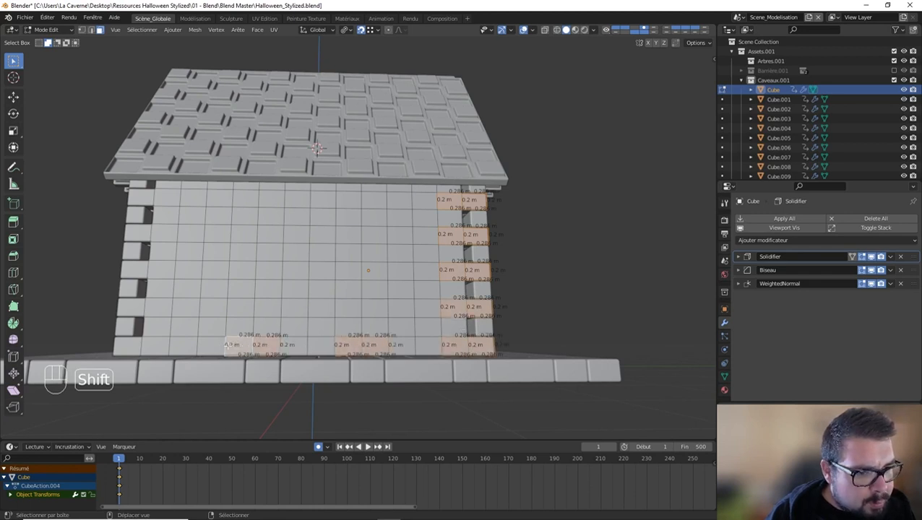
{"action": "left_click", "coordinate": [175, 345], "text": "shift"}
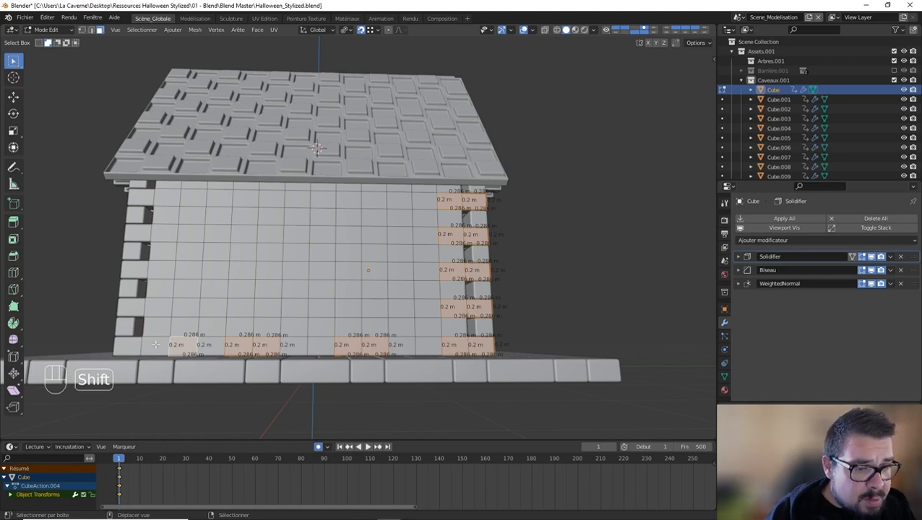
{"action": "left_click", "coordinate": [134, 345], "text": "shift"}
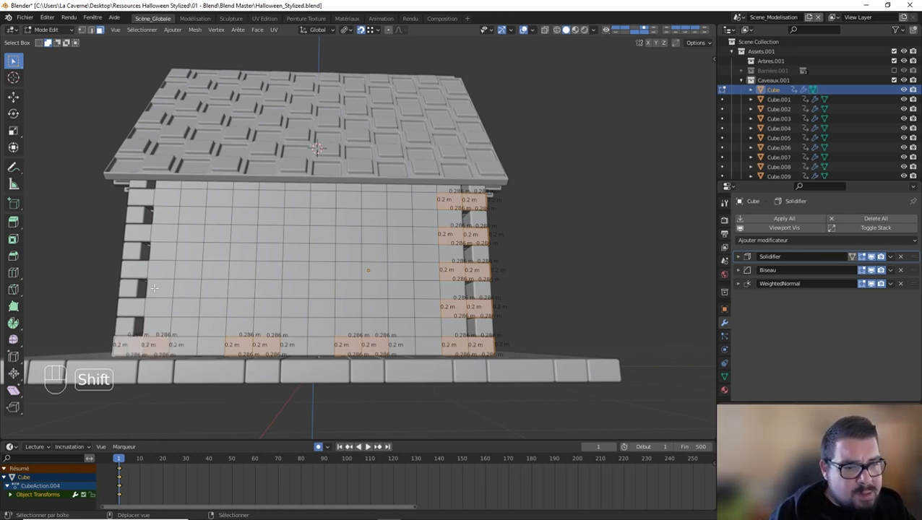
{"action": "left_click", "coordinate": [162, 312], "text": "shift"}
{"action": "left_click", "coordinate": [238, 311], "text": "shift"}
{"action": "left_click", "coordinate": [265, 309], "text": "shift"}
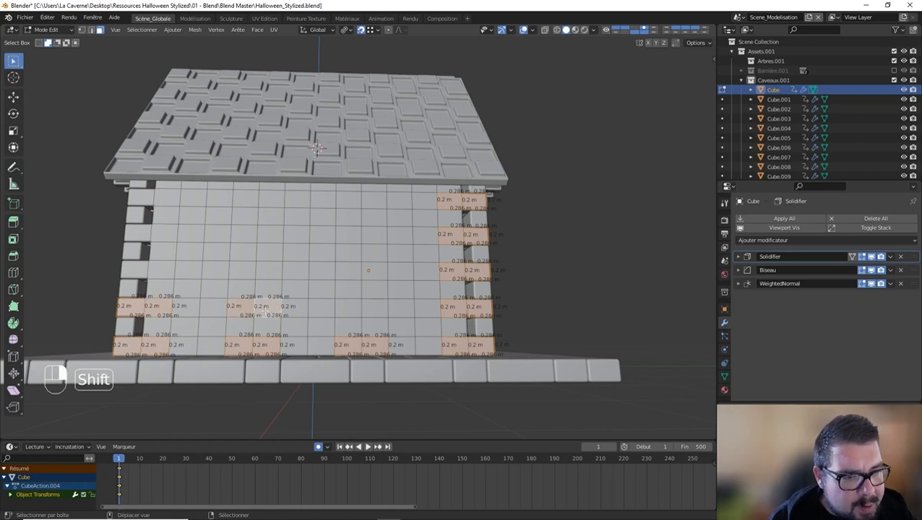
{"action": "left_click", "coordinate": [347, 309], "text": "shift"}
{"action": "left_click", "coordinate": [375, 309], "text": "shift"}
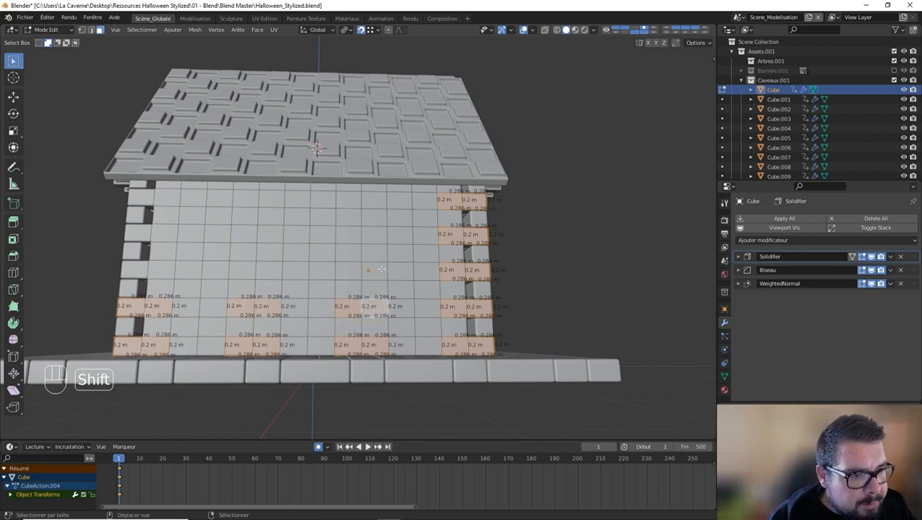
Add every other two-face block in the side wall's sixth row to the face selection.
{"action": "left_click", "coordinate": [375, 268], "text": "shift"}
{"action": "left_click", "coordinate": [346, 268], "text": "shift"}
{"action": "left_click", "coordinate": [293, 268], "text": "shift"}
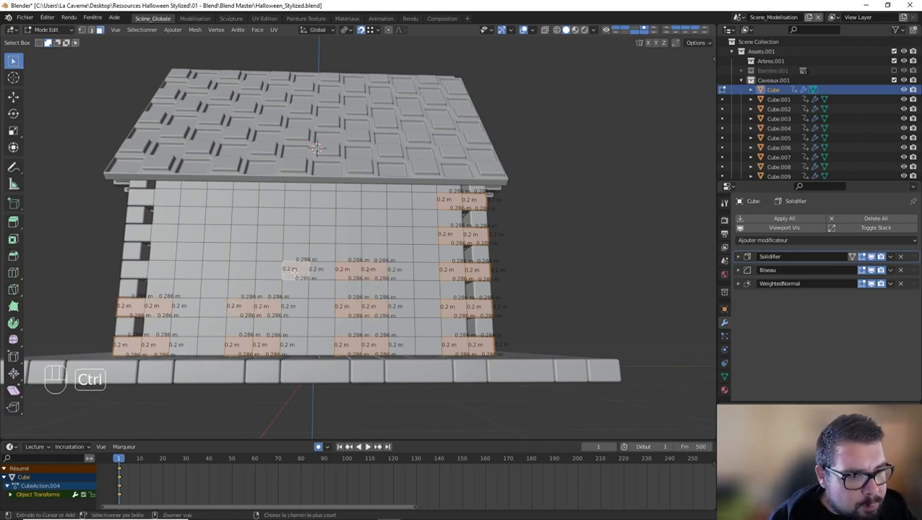
{"action": "key", "text": "ctrl+z"}
{"action": "left_click", "coordinate": [268, 267], "text": "shift"}
{"action": "left_click", "coordinate": [240, 268], "text": "shift"}
{"action": "left_click", "coordinate": [164, 268], "text": "shift"}
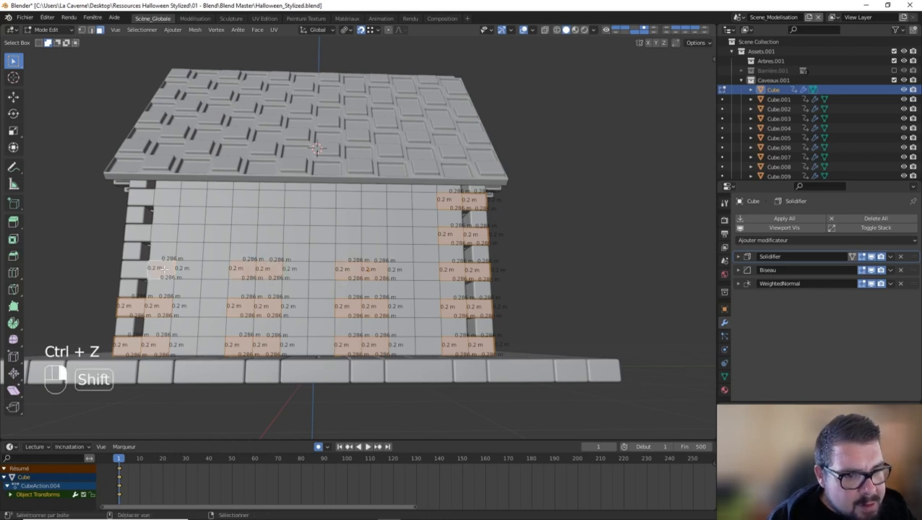
{"action": "left_click", "coordinate": [137, 268], "text": "shift"}
Add every other two-face block in the side wall's fourth row to the face selection.
{"action": "left_click", "coordinate": [141, 232], "text": "shift"}
{"action": "left_click", "coordinate": [156, 232], "text": "shift"}
{"action": "left_click", "coordinate": [256, 232], "text": "shift"}
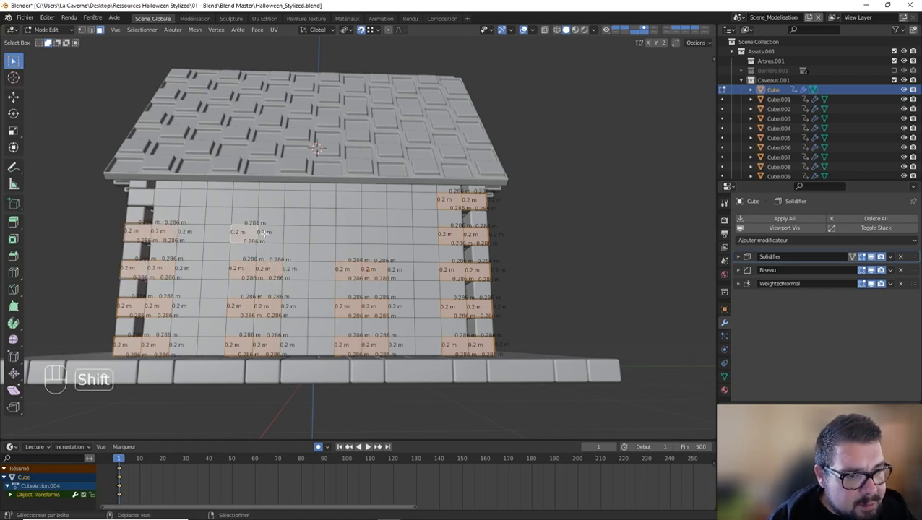
{"action": "left_click", "coordinate": [265, 232], "text": "shift"}
{"action": "left_click", "coordinate": [318, 233], "text": "shift"}
{"action": "key", "text": "ctrl+z"}
{"action": "left_click", "coordinate": [358, 233], "text": "shift"}
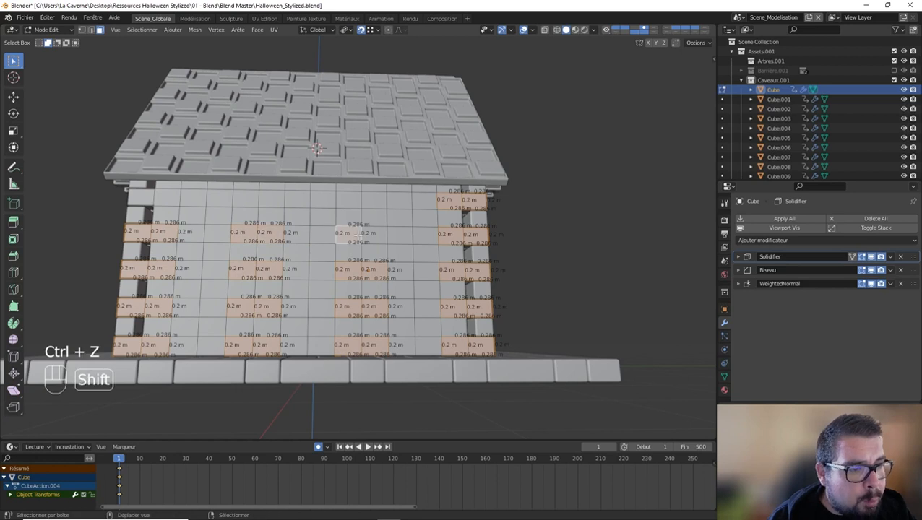
{"action": "left_click", "coordinate": [383, 234], "text": "shift"}
Add every other two-face block in the second row and separate all selected blocks from the side wall.
{"action": "left_click", "coordinate": [406, 204], "text": "shift"}
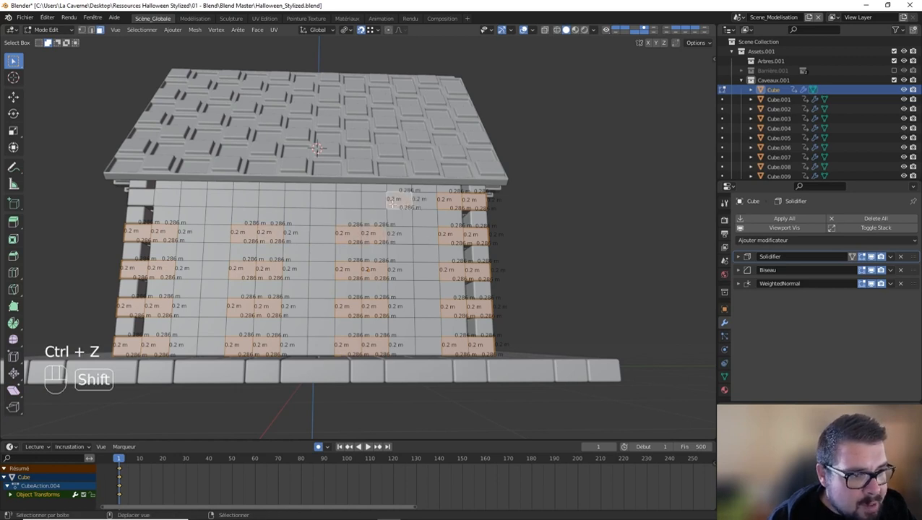
{"action": "key", "text": "ctrl+z"}
{"action": "left_click", "coordinate": [374, 203], "text": "shift"}
{"action": "left_click", "coordinate": [349, 203], "text": "shift"}
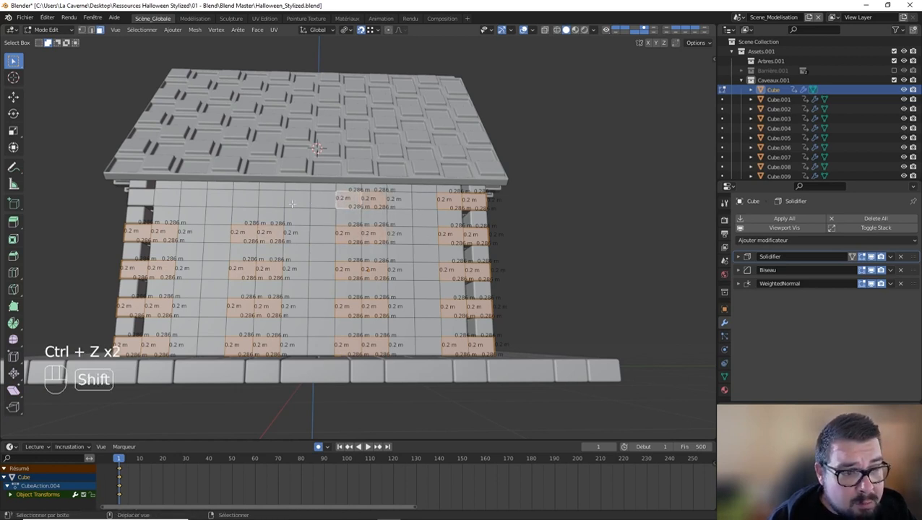
{"action": "left_click", "coordinate": [251, 200], "text": "shift"}
{"action": "left_click", "coordinate": [171, 203], "text": "shift"}
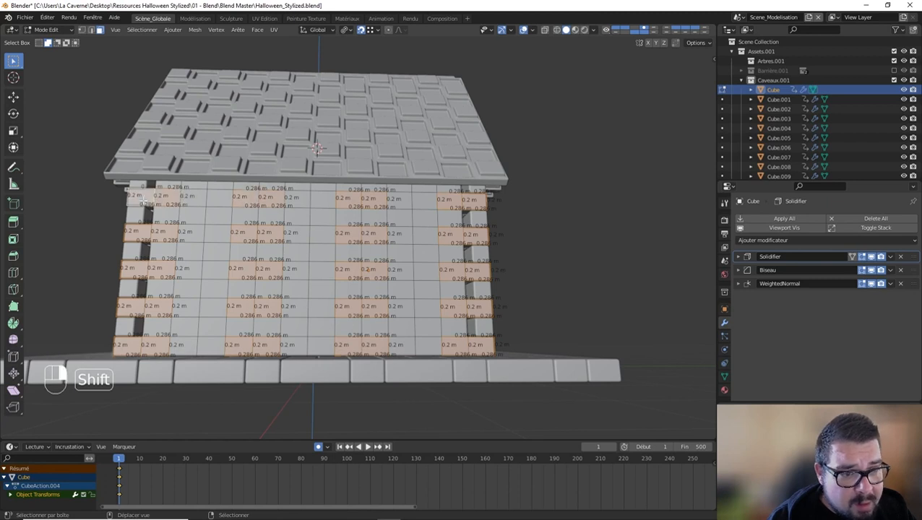
{"action": "key", "text": "p"}
{"action": "left_click", "coordinate": [214, 197]}
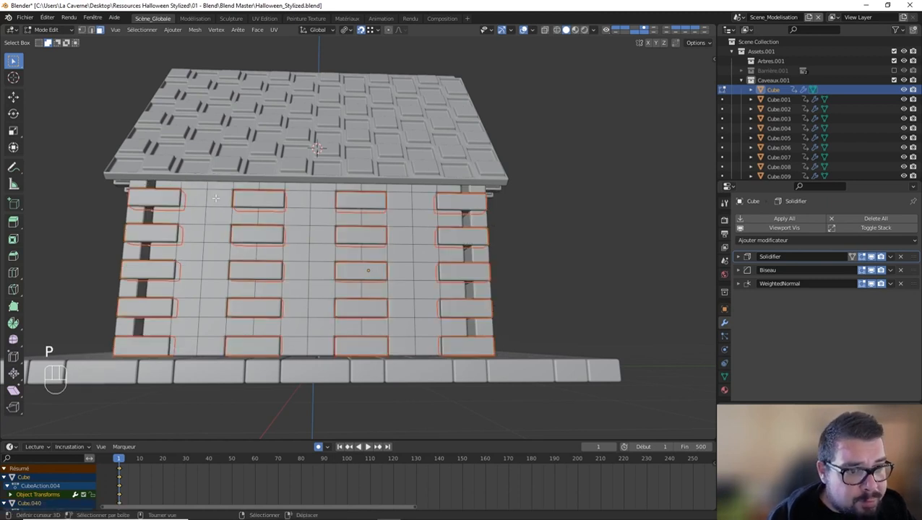
{"action": "key", "text": "Tab"}
{"action": "key", "text": "Tab"}
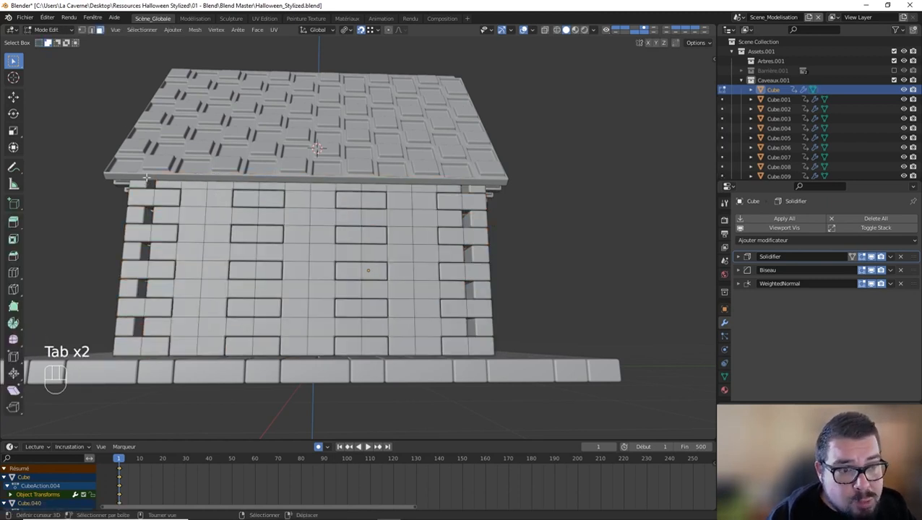
Select three alternating two-face blocks in the side wall's top row, offset by one face from the bricks below.
{"action": "left_click", "coordinate": [198, 188]}
{"action": "left_click", "coordinate": [217, 189], "text": "shift"}
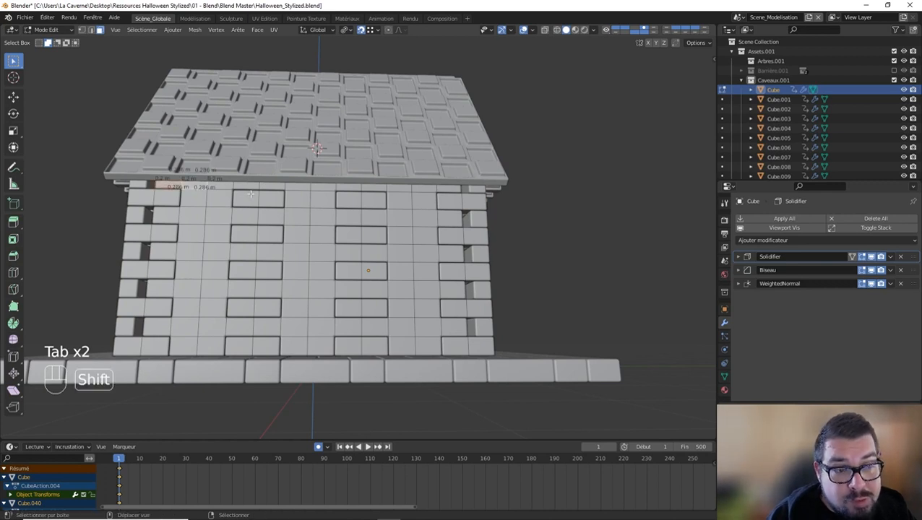
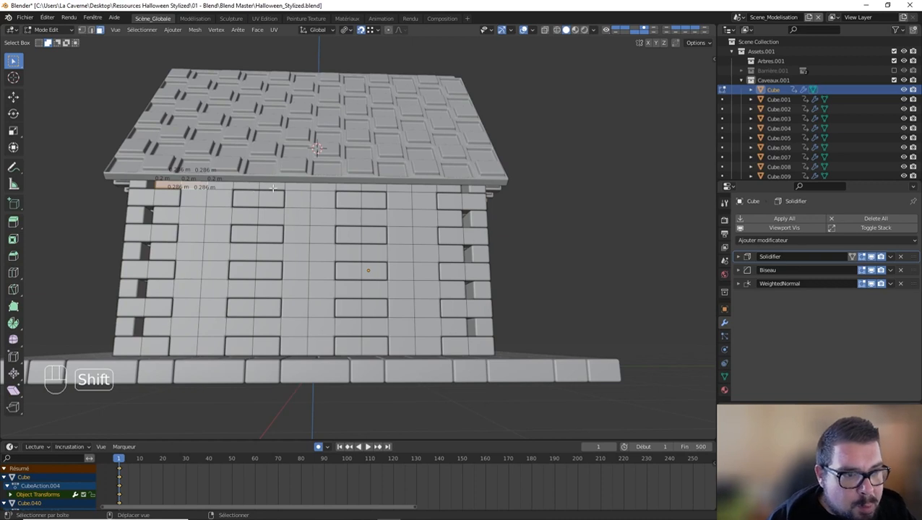
{"action": "left_click", "coordinate": [274, 188], "text": "shift"}
{"action": "left_click", "coordinate": [301, 188], "text": "shift"}
{"action": "left_click", "coordinate": [348, 189], "text": "shift"}
{"action": "left_click", "coordinate": [376, 189], "text": "shift"}
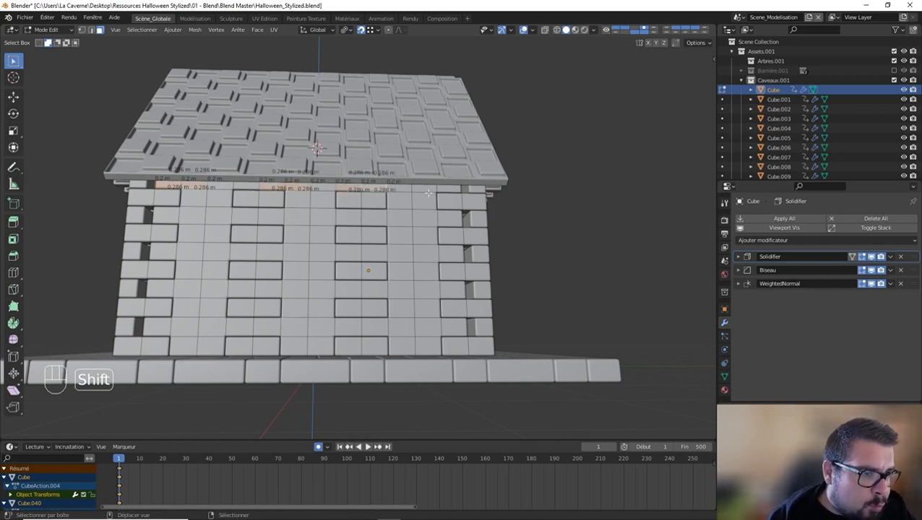
{"action": "left_click", "coordinate": [401, 190], "text": "shift"}
Add the two-face blocks below the rightmost selected one in the third, fifth, seventh and ninth rows.
{"action": "left_click", "coordinate": [406, 216], "text": "shift"}
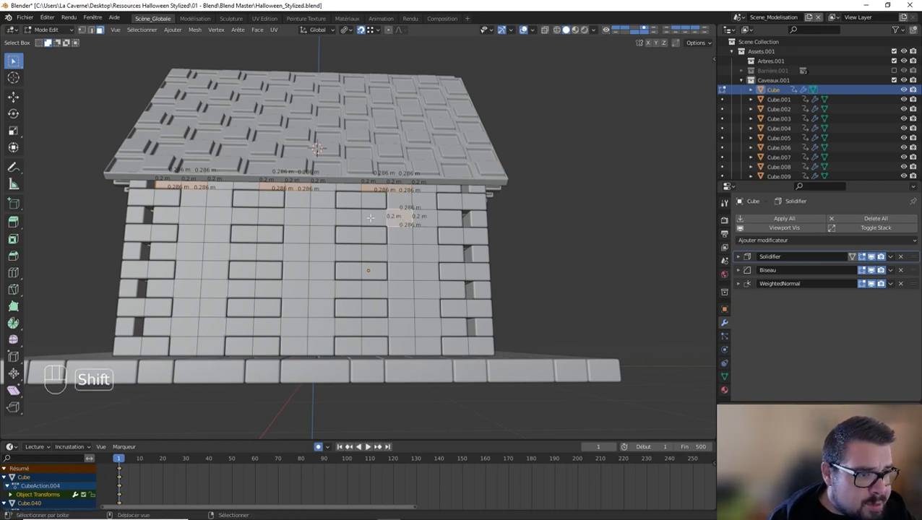
{"action": "left_click", "coordinate": [372, 217], "text": "shift"}
{"action": "left_click", "coordinate": [401, 251], "text": "shift"}
{"action": "left_click", "coordinate": [373, 251], "text": "shift"}
{"action": "left_click", "coordinate": [401, 288], "text": "shift"}
{"action": "left_click", "coordinate": [381, 288], "text": "shift"}
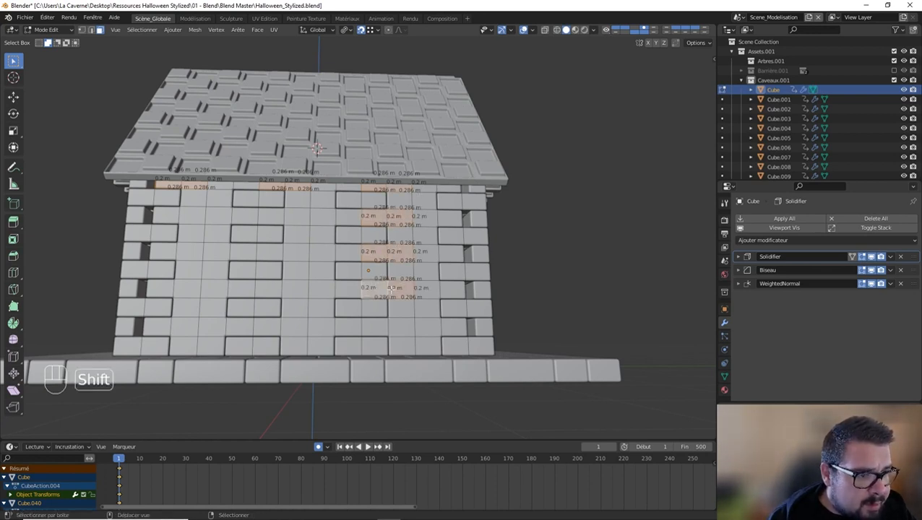
{"action": "left_click", "coordinate": [401, 325], "text": "shift"}
{"action": "left_click", "coordinate": [372, 325], "text": "shift"}
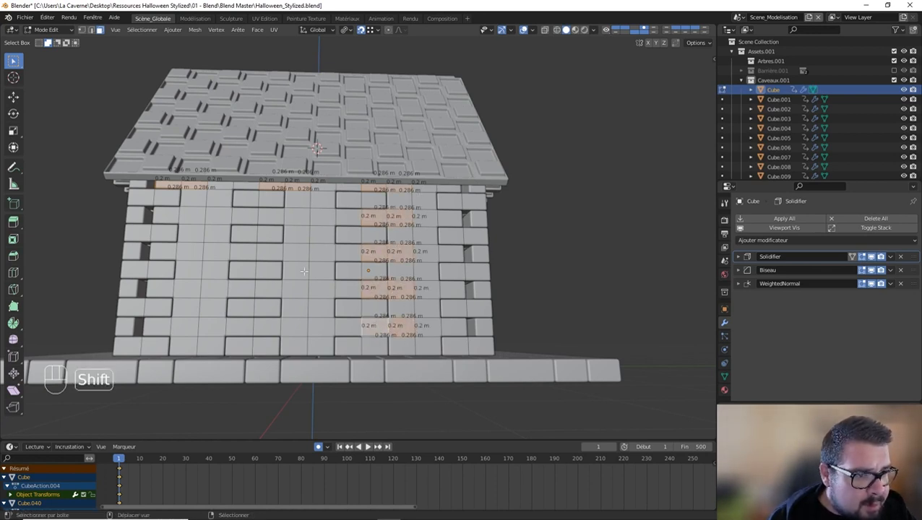
Add the two-face blocks below the middle selected one in the third, fifth, seventh and ninth rows.
{"action": "left_click", "coordinate": [304, 215], "text": "shift"}
{"action": "left_click", "coordinate": [278, 215], "text": "shift"}
{"action": "left_click", "coordinate": [304, 252], "text": "shift"}
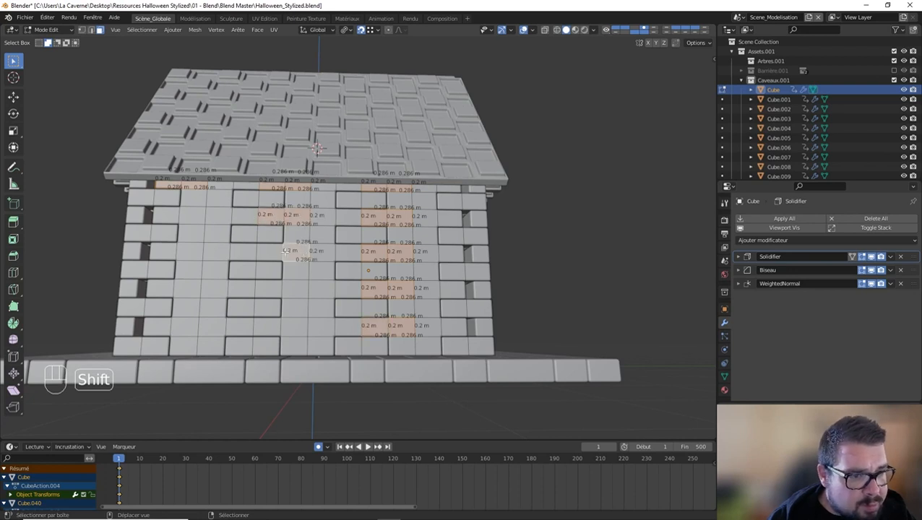
{"action": "left_click", "coordinate": [278, 252], "text": "shift"}
{"action": "left_click", "coordinate": [296, 286], "text": "shift"}
{"action": "left_click", "coordinate": [268, 288], "text": "shift"}
{"action": "left_click", "coordinate": [297, 325], "text": "shift"}
{"action": "left_click", "coordinate": [268, 325], "text": "shift"}
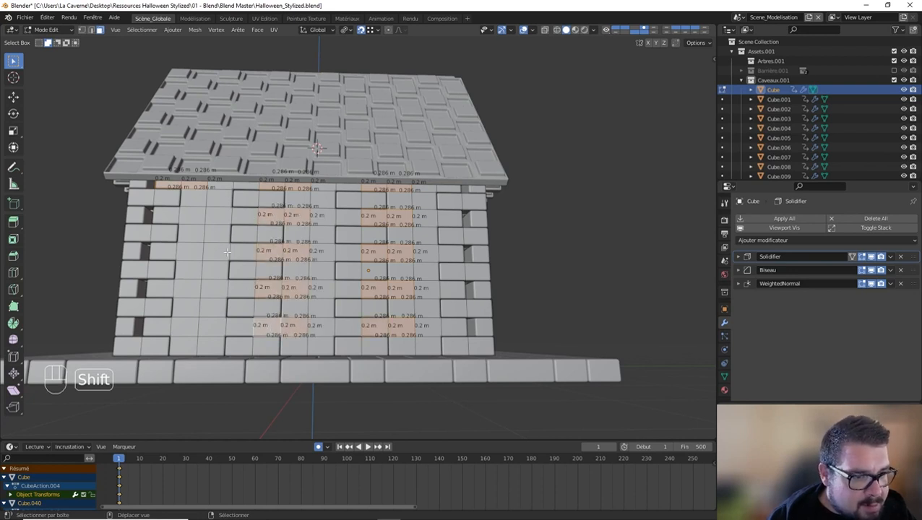
Add the matching leftmost two-face blocks in the third, fifth, seventh and ninth rows and separate the selection from the wall.
{"action": "left_click", "coordinate": [194, 217], "text": "shift"}
{"action": "left_click", "coordinate": [171, 215], "text": "shift"}
{"action": "left_click", "coordinate": [195, 251], "text": "shift"}
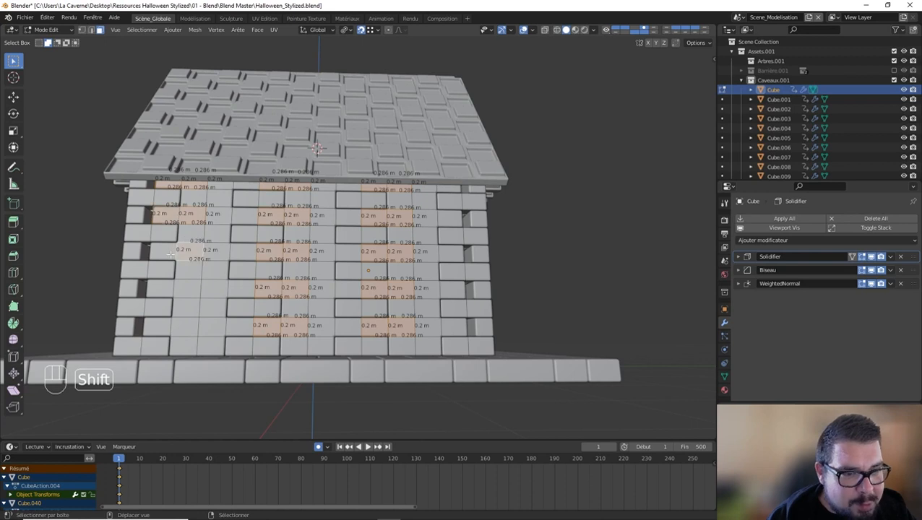
{"action": "left_click", "coordinate": [170, 250], "text": "shift"}
{"action": "left_click", "coordinate": [191, 289], "text": "shift"}
{"action": "left_click", "coordinate": [165, 288], "text": "shift"}
{"action": "left_click", "coordinate": [192, 325], "text": "shift"}
{"action": "left_click", "coordinate": [164, 325], "text": "shift"}
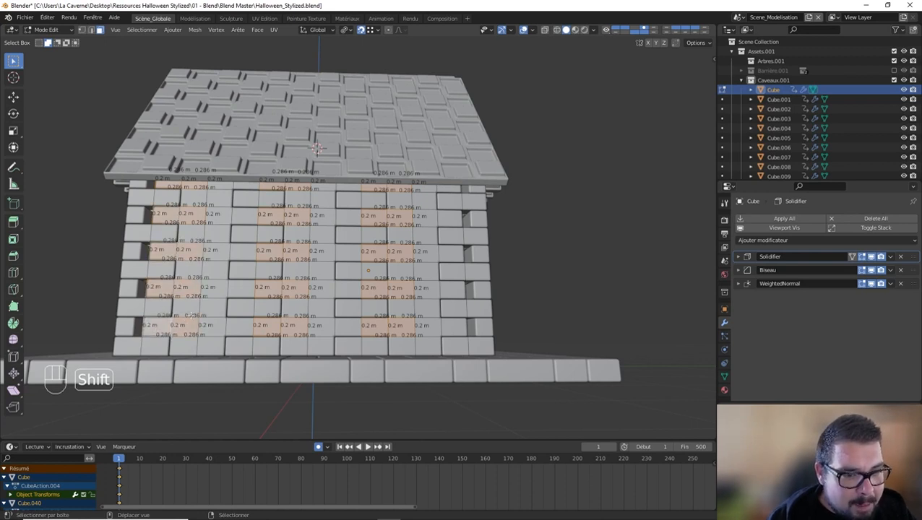
{"action": "key", "text": "p"}
{"action": "left_click", "coordinate": [210, 299]}
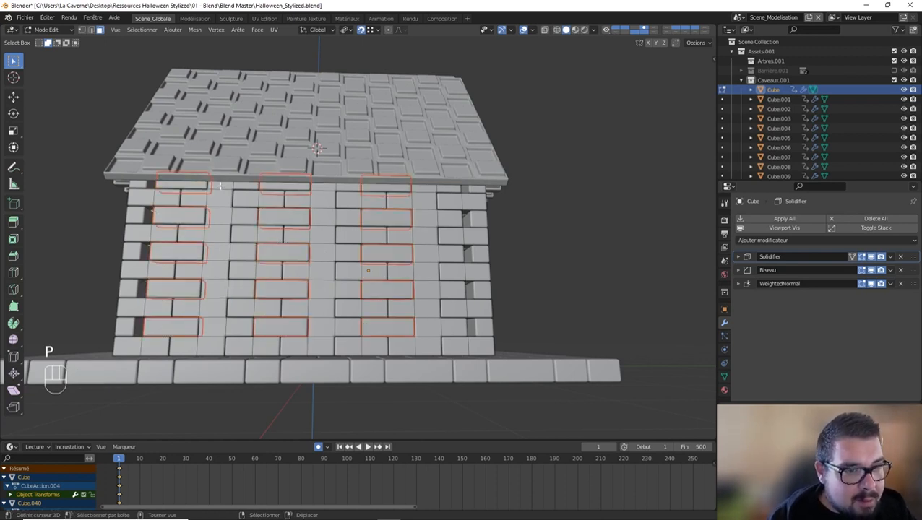
Select the three remaining two-face blocks between the separated bricks in the side wall's top row.
{"action": "left_click", "coordinate": [253, 188], "text": "shift"}
{"action": "left_click", "coordinate": [326, 187], "text": "shift"}
{"action": "left_click", "coordinate": [356, 187], "text": "shift"}
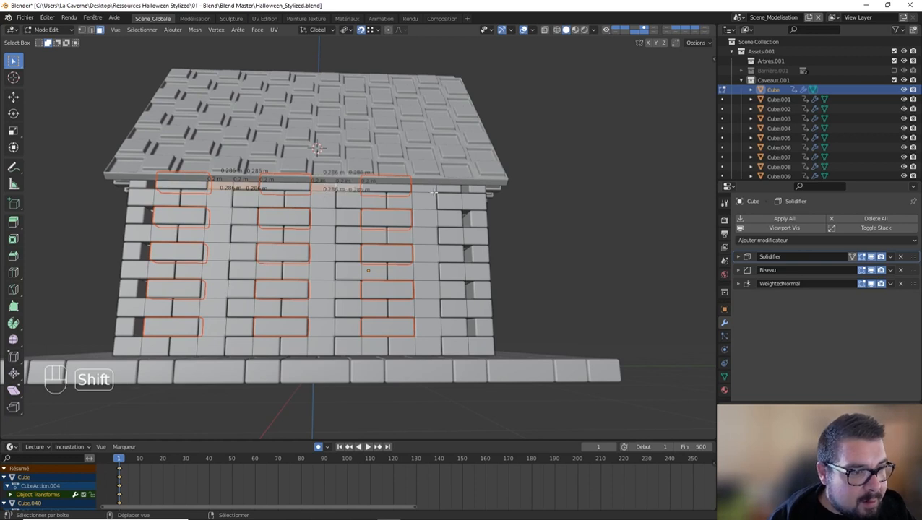
{"action": "left_click", "coordinate": [433, 189], "text": "shift"}
{"action": "left_click", "coordinate": [451, 189], "text": "shift"}
Add the three remaining two-face blocks in the side wall's third row to the selection.
{"action": "left_click", "coordinate": [446, 216], "text": "shift"}
{"action": "left_click", "coordinate": [422, 215], "text": "shift"}
{"action": "left_click", "coordinate": [350, 216], "text": "shift"}
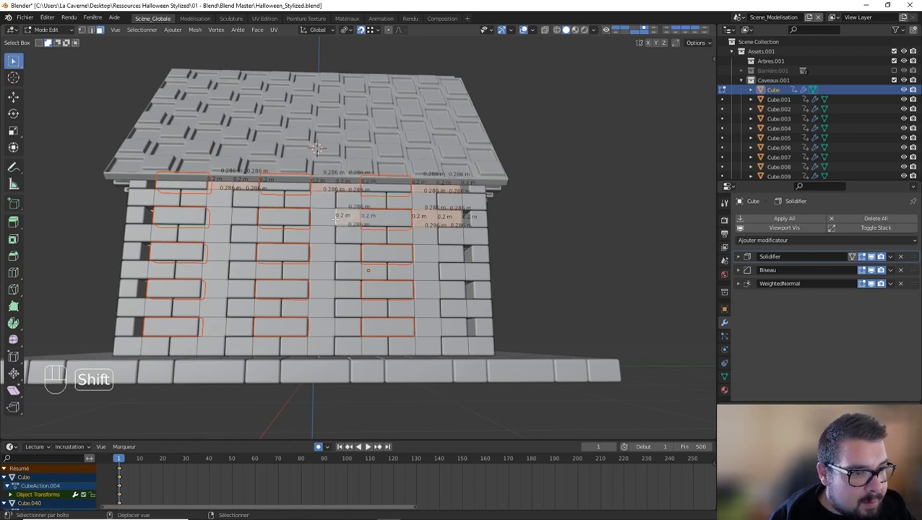
{"action": "left_click", "coordinate": [328, 215], "text": "shift"}
{"action": "left_click", "coordinate": [250, 215], "text": "shift"}
{"action": "left_click", "coordinate": [217, 215], "text": "shift"}
Try adding the remaining two-face blocks of the side wall's fourth row to the selection.
{"action": "left_click", "coordinate": [198, 224], "text": "shift"}
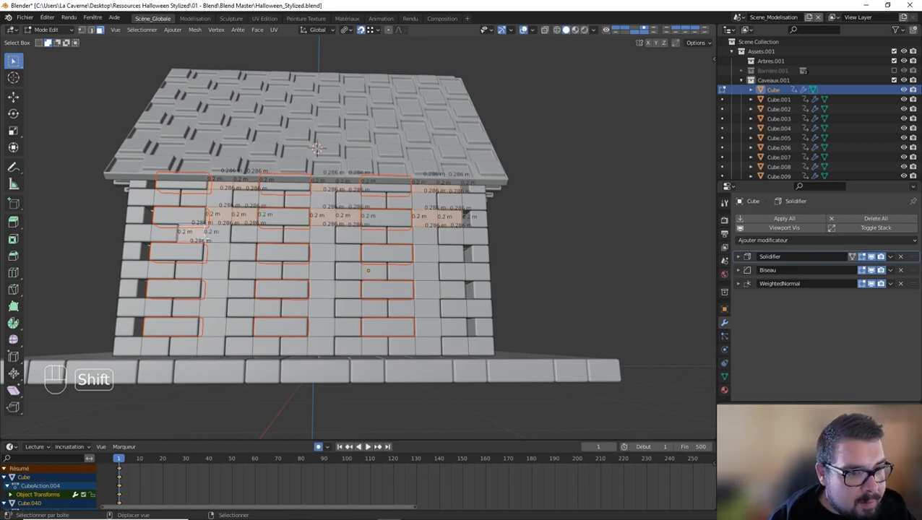
{"action": "left_click", "coordinate": [206, 232], "text": "shift"}
{"action": "left_click", "coordinate": [293, 235], "text": "shift"}
{"action": "left_click", "coordinate": [317, 240], "text": "shift"}
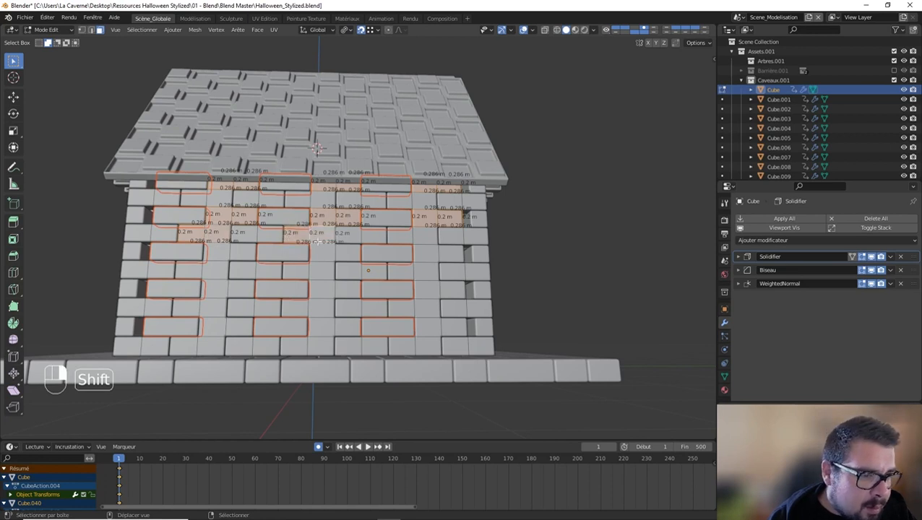
{"action": "left_click", "coordinate": [394, 235], "text": "shift"}
{"action": "left_click", "coordinate": [430, 239], "text": "shift"}
Add the three remaining two-face blocks in the side wall's fifth row to the selection.
{"action": "left_click", "coordinate": [442, 253], "text": "shift"}
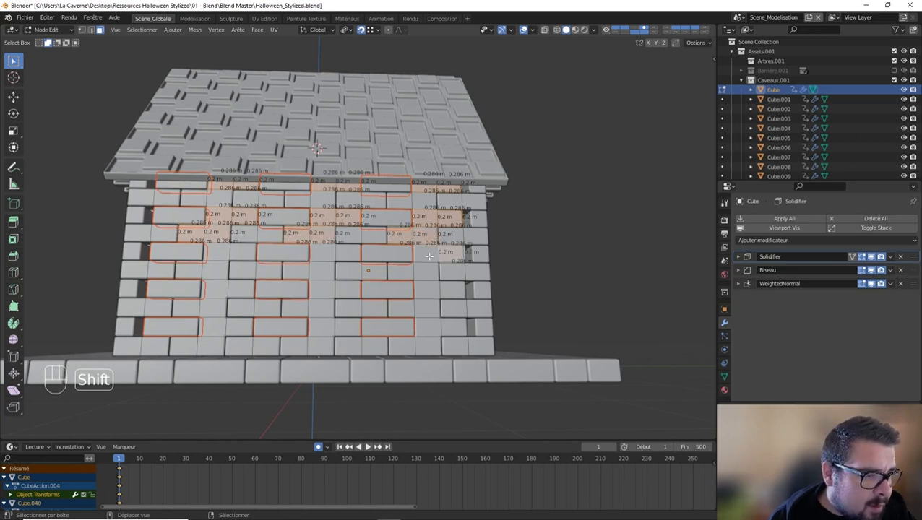
{"action": "left_click", "coordinate": [335, 250], "text": "shift"}
{"action": "left_click", "coordinate": [216, 250], "text": "shift"}
{"action": "left_click", "coordinate": [244, 250], "text": "shift"}
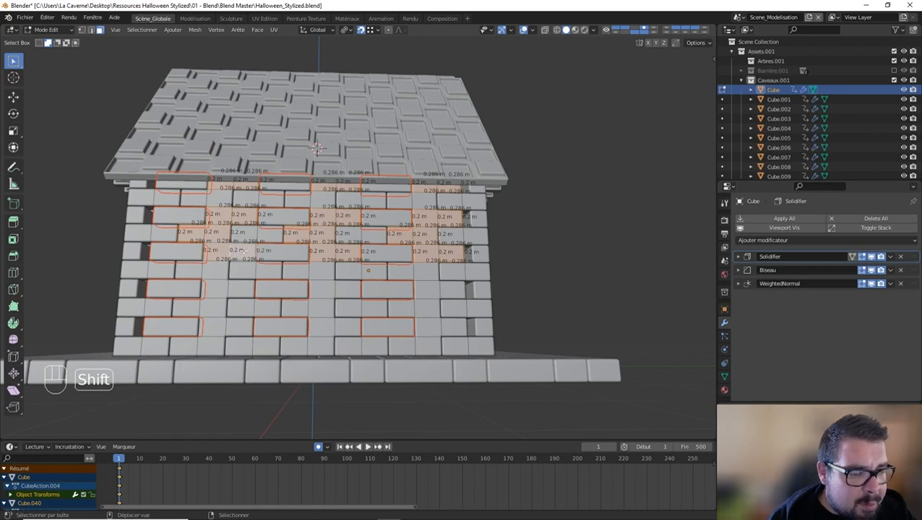
Try adding a sixth-row block, and remove it and the fourth-row blocks from the selection.
{"action": "left_click", "coordinate": [218, 270], "text": "shift"}
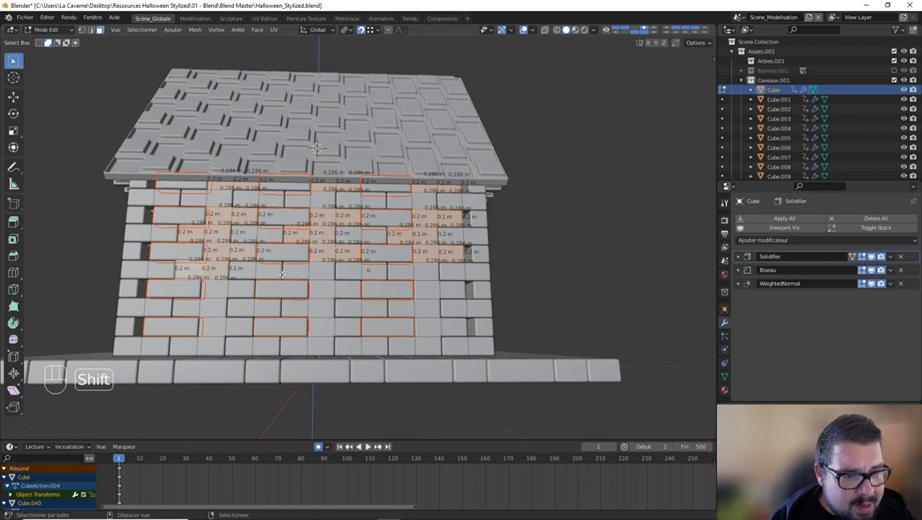
{"action": "left_click", "coordinate": [194, 269], "text": "shift"}
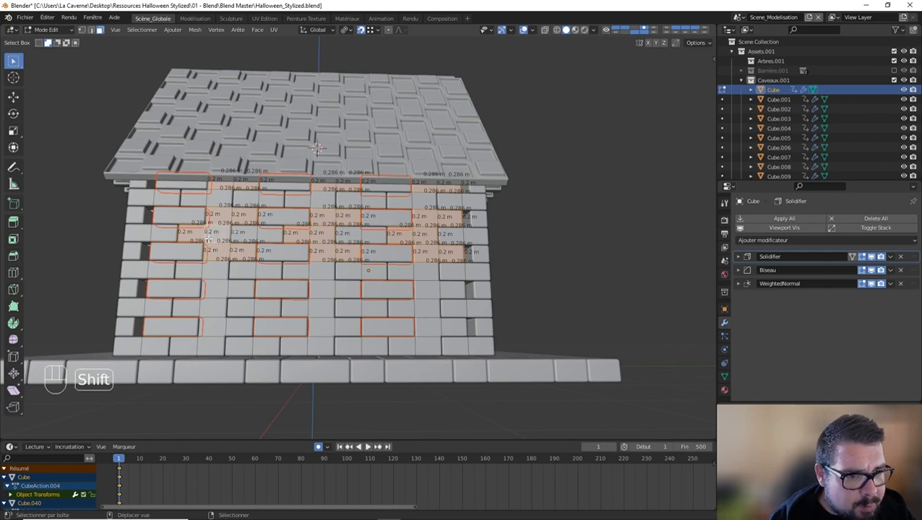
{"action": "left_click", "coordinate": [205, 233], "text": "shift"}
{"action": "left_click", "coordinate": [296, 235], "text": "shift"}
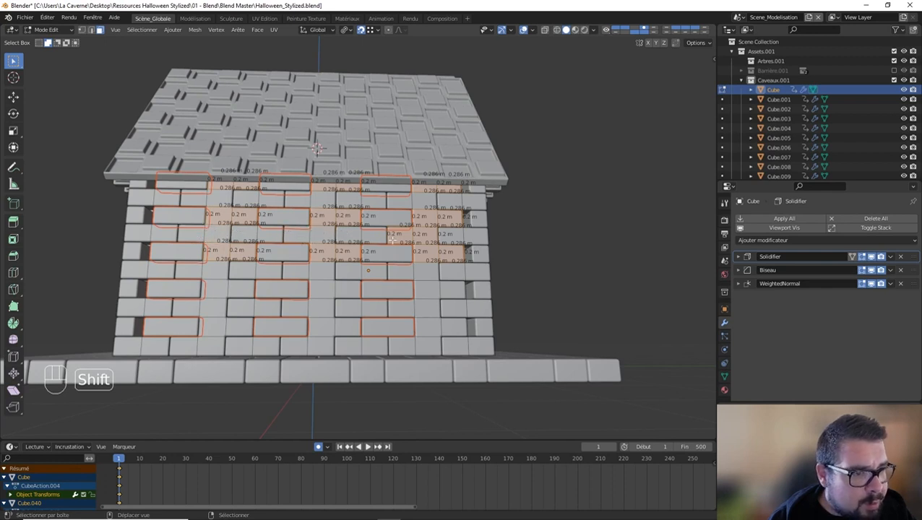
{"action": "left_click", "coordinate": [430, 237], "text": "shift"}
Add the remaining two-face blocks of the seventh and ninth rows and separate the selection from the side wall.
{"action": "left_click", "coordinate": [441, 284], "text": "shift"}
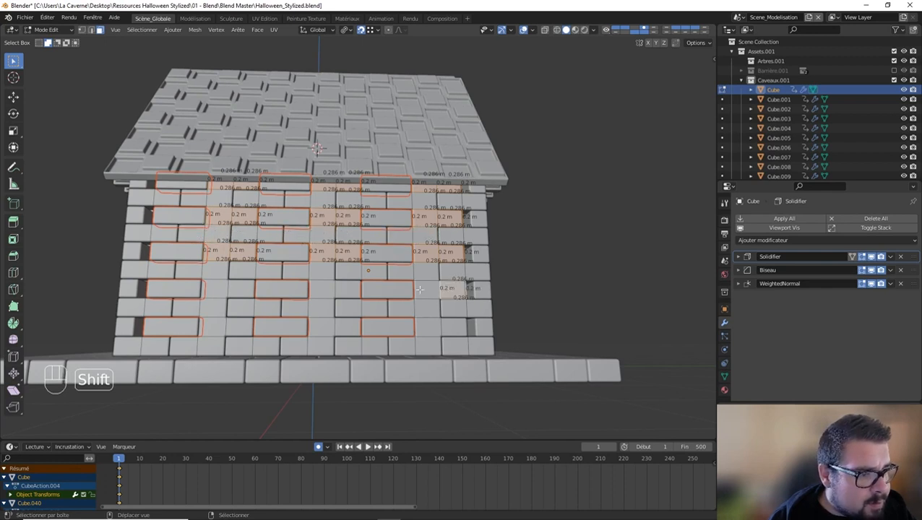
{"action": "left_click", "coordinate": [328, 287], "text": "shift"}
{"action": "left_click", "coordinate": [214, 287], "text": "shift"}
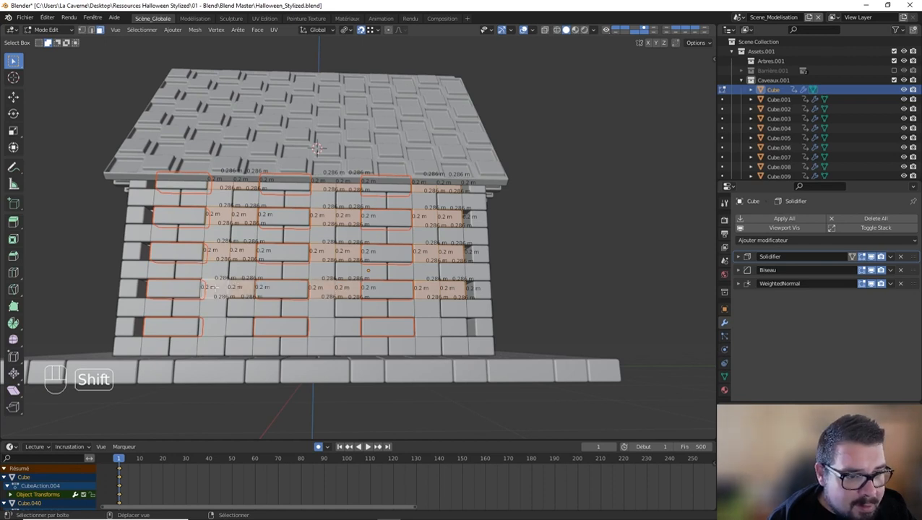
{"action": "left_click", "coordinate": [225, 326], "text": "shift"}
{"action": "left_click", "coordinate": [350, 323], "text": "shift"}
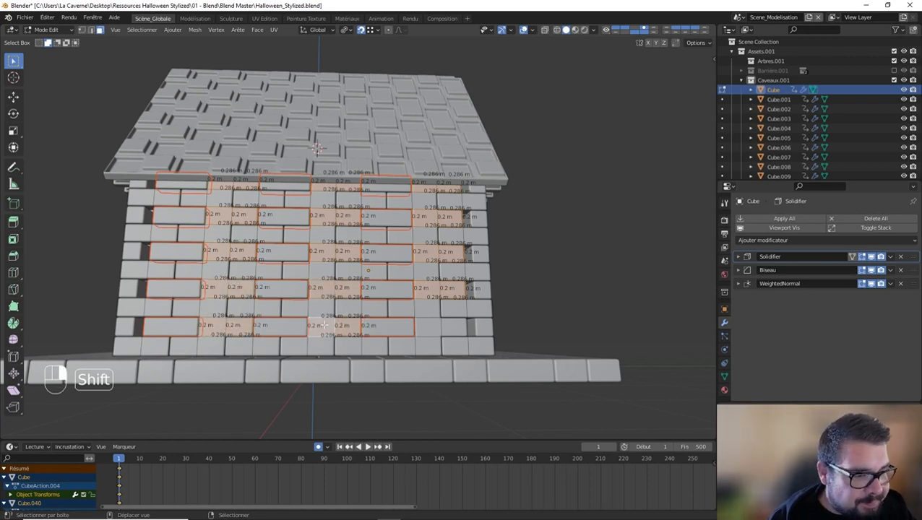
{"action": "left_click", "coordinate": [445, 326], "text": "shift"}
{"action": "key", "text": "p"}
{"action": "left_click", "coordinate": [443, 318]}
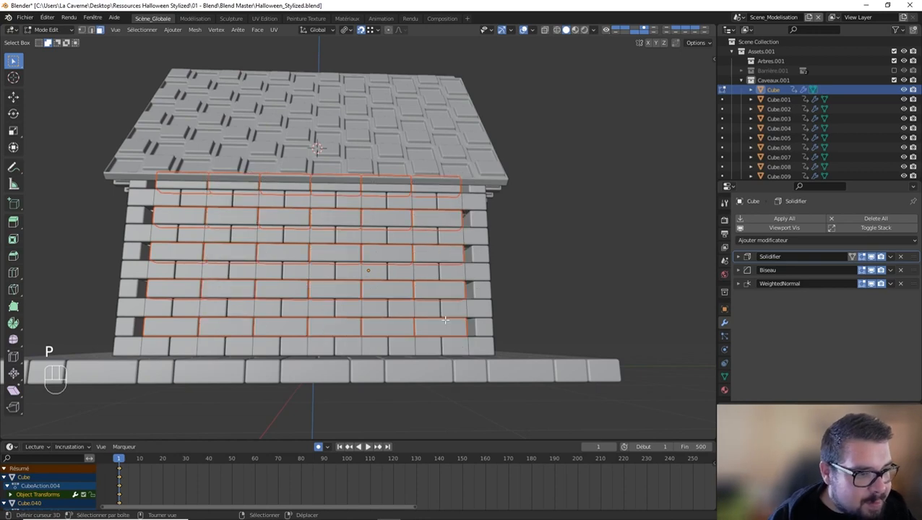
Return to Object Mode and hide the vault's roof.
{"action": "key", "text": "Tab"}
{"action": "key", "text": "a"}
{"action": "key", "text": "a"}
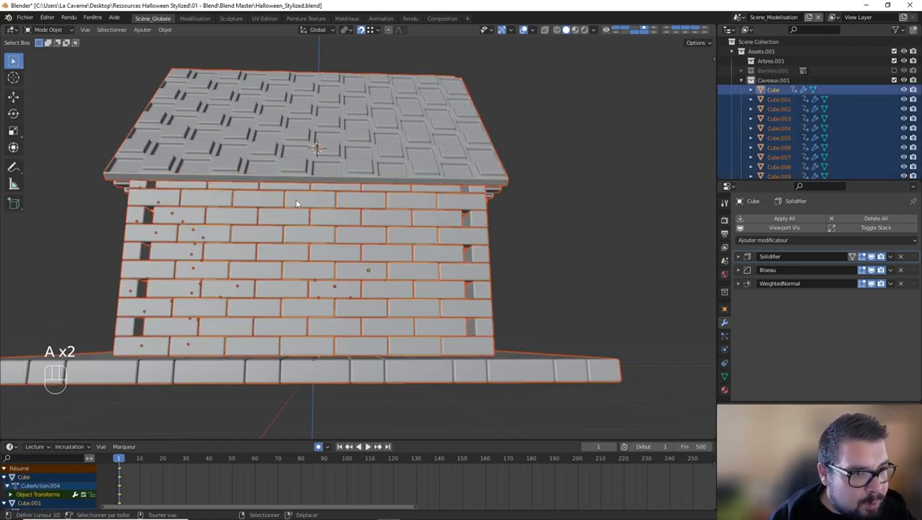
{"action": "left_click", "coordinate": [306, 142]}
{"action": "key", "text": "h"}
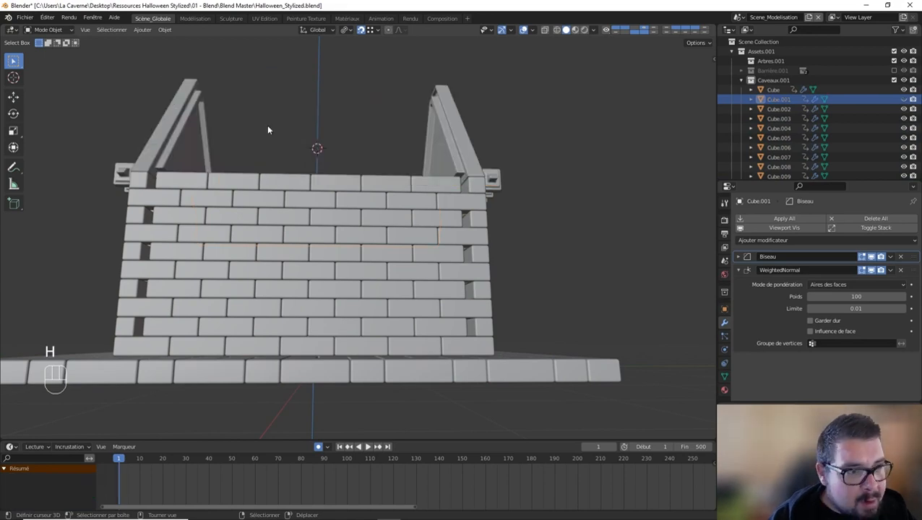
Hide the sloped gable pieces and the projecting eave pieces so only the brick walls and floor stay visible.
{"action": "left_click", "coordinate": [177, 109]}
{"action": "key", "text": "h"}
{"action": "middle_click_drag", "start_coordinate": [219, 136], "coordinate": [184, 183]}
{"action": "left_click", "coordinate": [162, 194]}
{"action": "key", "text": "h"}
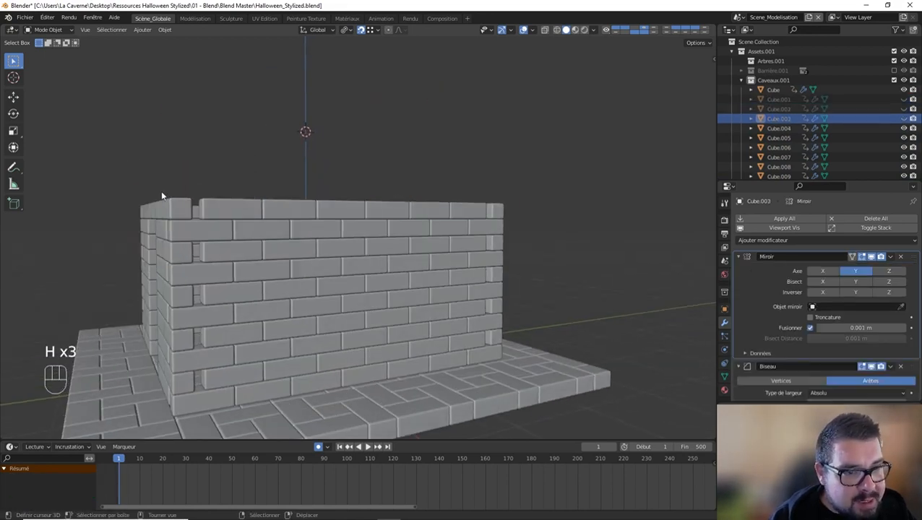
Apply the scale and rotation of all visible wall objects and set their origins to their geometry.
{"action": "key", "text": "a"}
{"action": "key", "text": "q"}
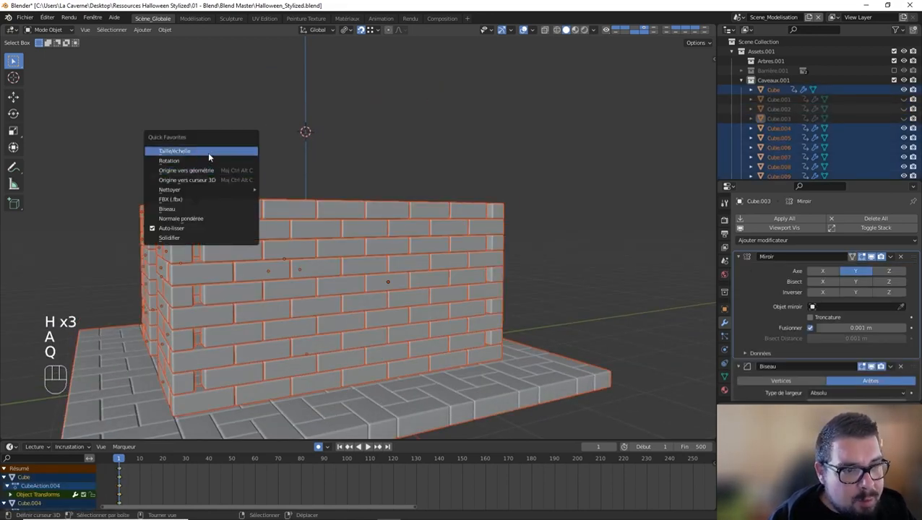
{"action": "left_click", "coordinate": [207, 153]}
{"action": "key", "text": "q"}
{"action": "key", "text": "q"}
{"action": "left_click", "coordinate": [173, 172]}
{"action": "middle_click_drag", "start_coordinate": [278, 199], "coordinate": [305, 203]}
Set the Solidify thickness of the front wall's top corner brick to 0.29 m.
{"action": "left_click", "coordinate": [206, 212]}
{"action": "middle_click_drag", "start_coordinate": [216, 211], "coordinate": [408, 238]}
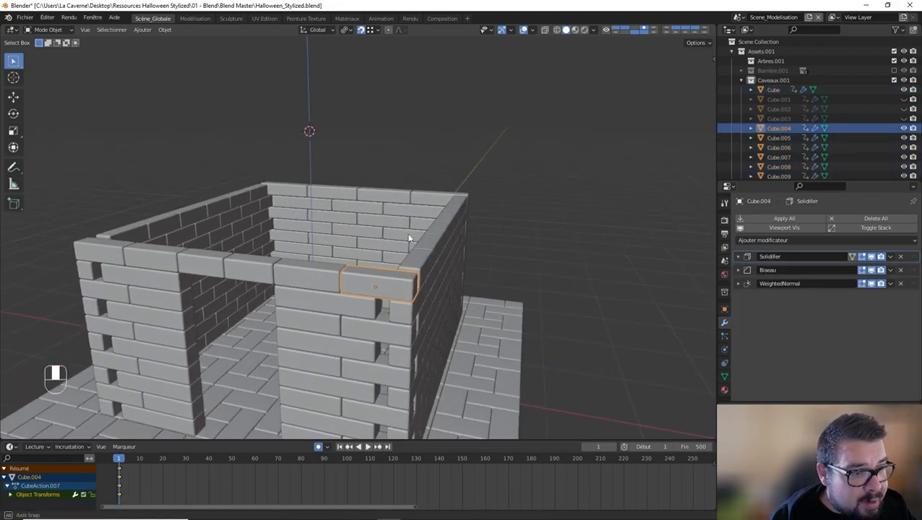
{"action": "left_click", "coordinate": [749, 259]}
{"action": "left_click", "coordinate": [861, 283]}
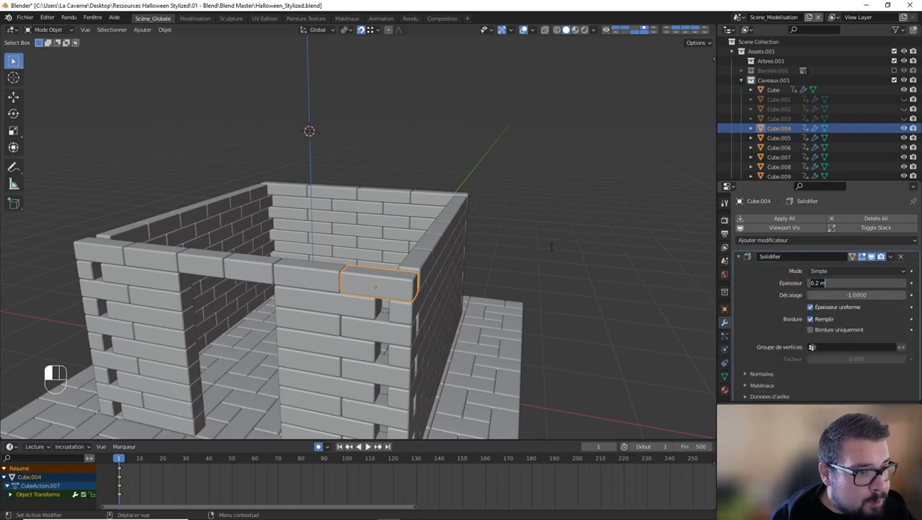
{"action": "middle_click_drag", "start_coordinate": [551, 247], "coordinate": [241, 261]}
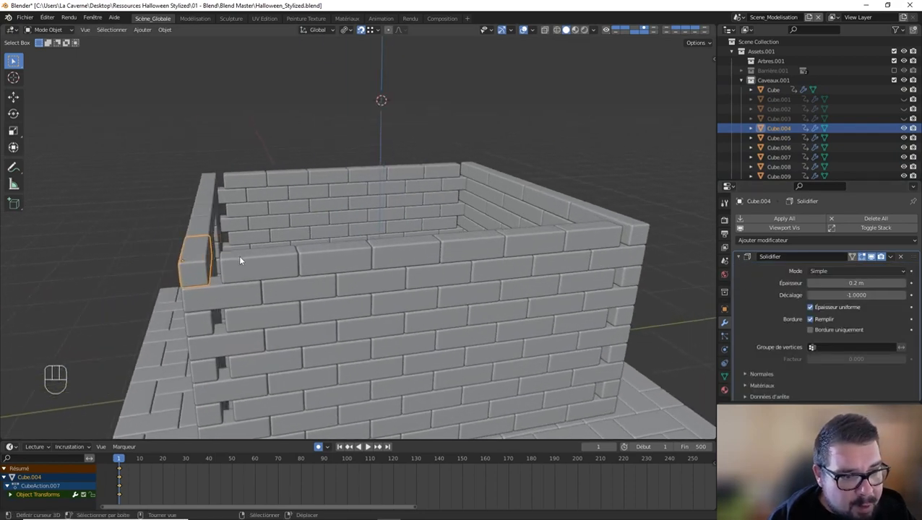
{"action": "left_click_drag", "start_coordinate": [816, 282], "coordinate": [836, 283]}
{"action": "middle_click_drag", "start_coordinate": [389, 260], "coordinate": [424, 186], "text": "shift"}
{"action": "left_click", "coordinate": [831, 282]}
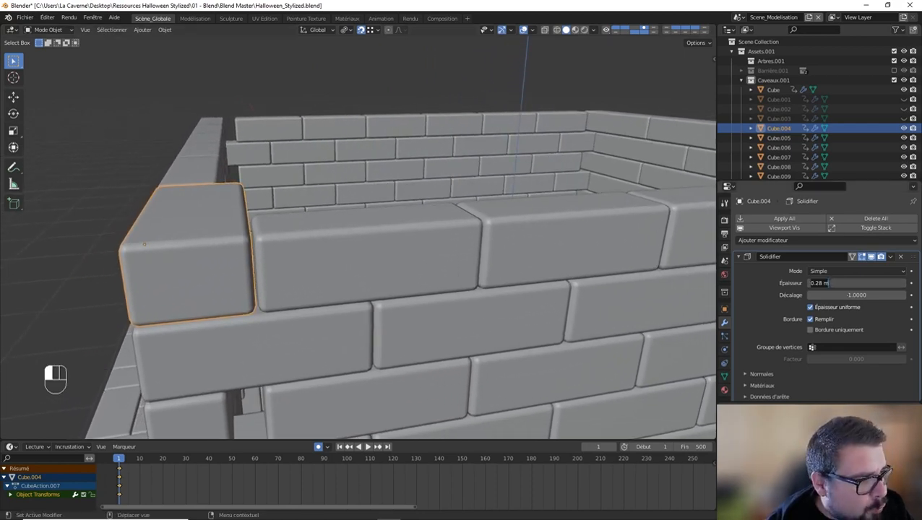
{"action": "type", "text": "0.29"}
{"action": "key", "text": "Return"}
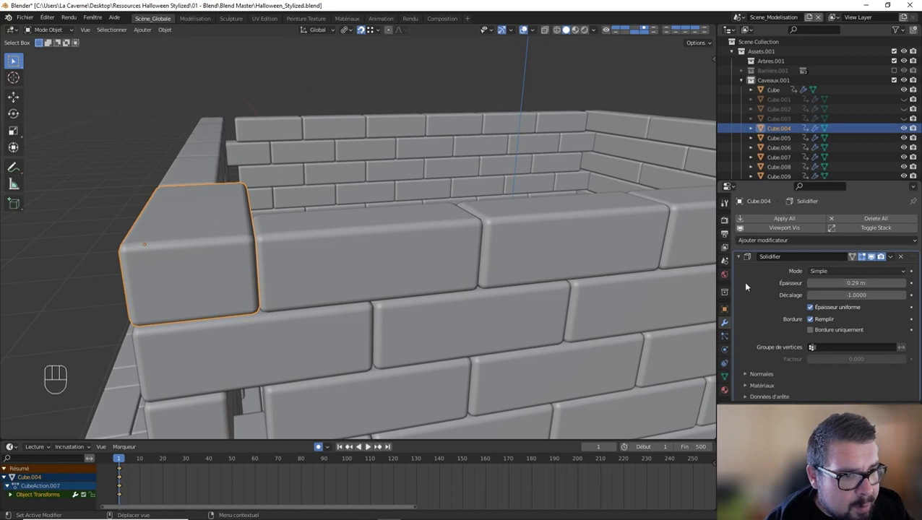
Examine how the front wall's corner bricks meet the side wall and the gaps between alternating rows.
{"action": "key", "text": "a"}
{"action": "left_click", "coordinate": [260, 229]}
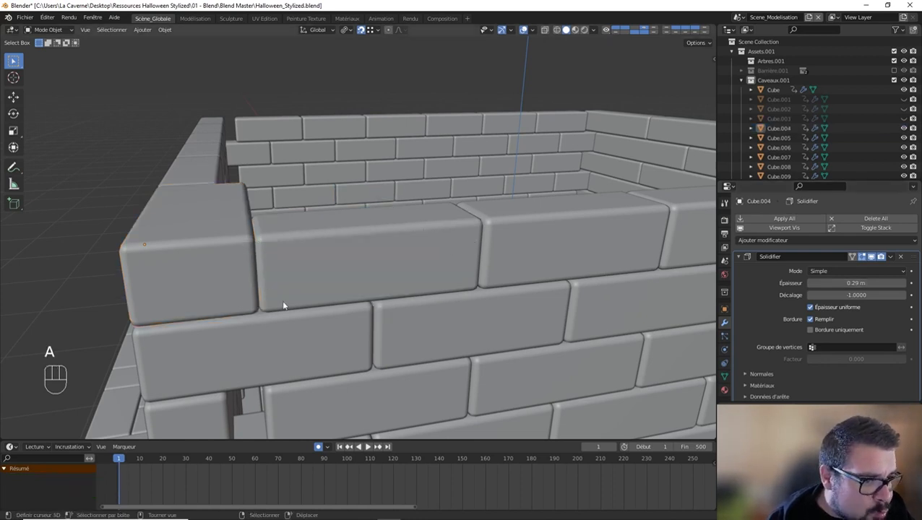
{"action": "middle_click_drag", "start_coordinate": [283, 305], "coordinate": [345, 245]}
{"action": "left_click", "coordinate": [344, 244]}
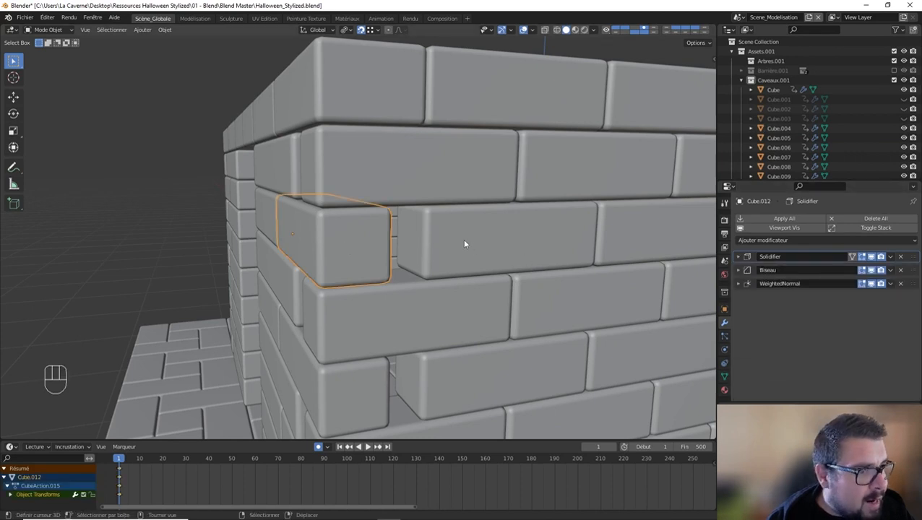
{"action": "middle_click_drag", "start_coordinate": [464, 244], "coordinate": [419, 212]}
{"action": "left_click", "coordinate": [367, 139]}
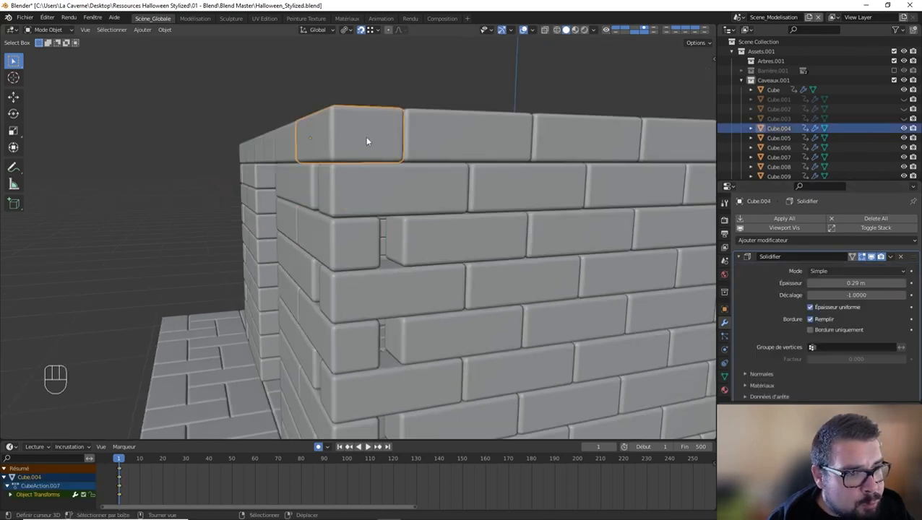
{"action": "scroll", "coordinate": [362, 144], "scroll_direction": "down", "scroll_amount": 3}
{"action": "middle_click_drag", "start_coordinate": [354, 143], "coordinate": [417, 152]}
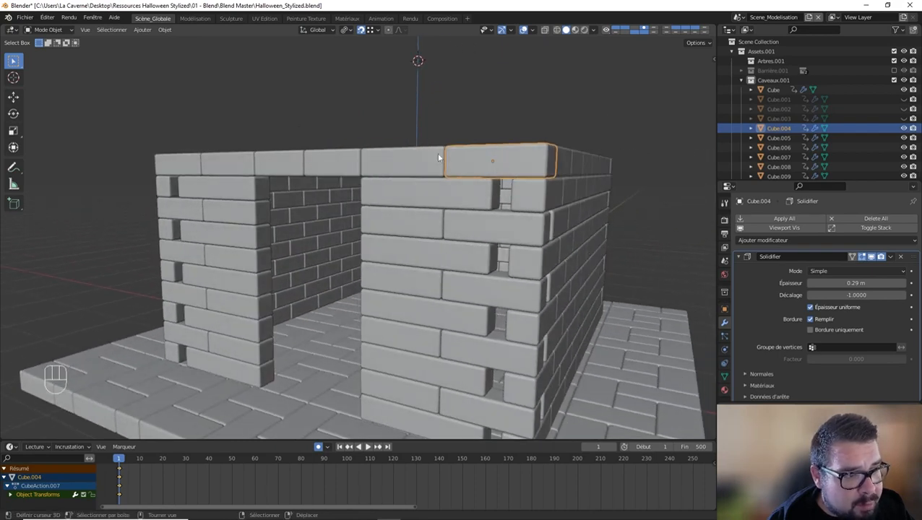
{"action": "key", "text": "KP_1"}
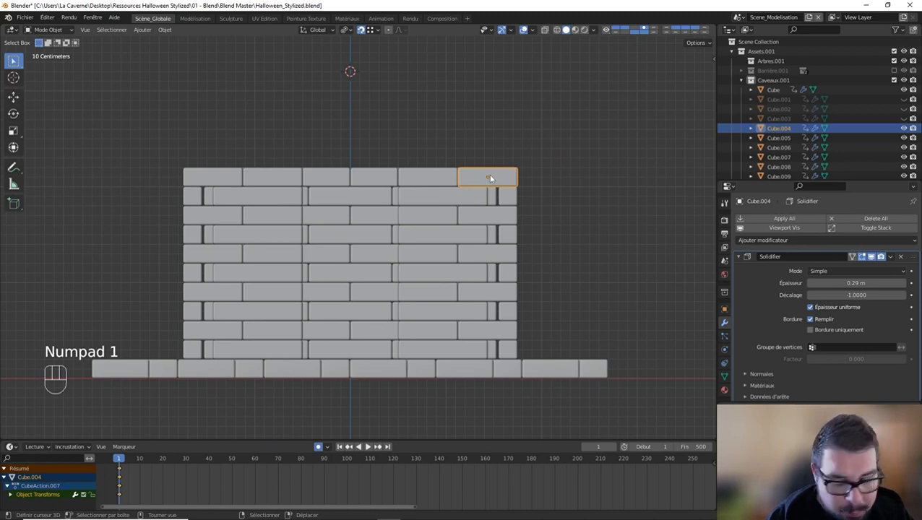
{"action": "key", "text": "b"}
{"action": "left_click_drag", "start_coordinate": [552, 123], "coordinate": [171, 350]}
{"action": "middle_click_drag", "start_coordinate": [596, 198], "coordinate": [499, 226]}
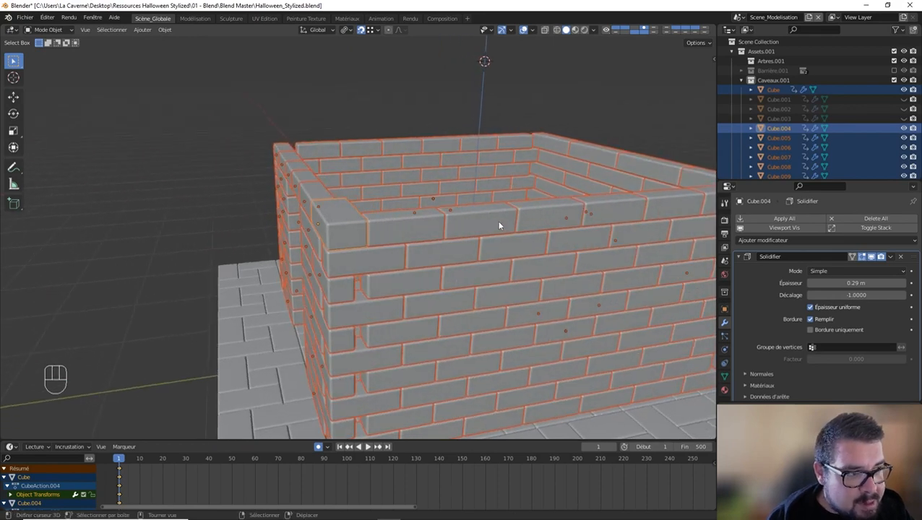
{"action": "key", "text": "a"}
{"action": "left_click", "coordinate": [442, 100]}
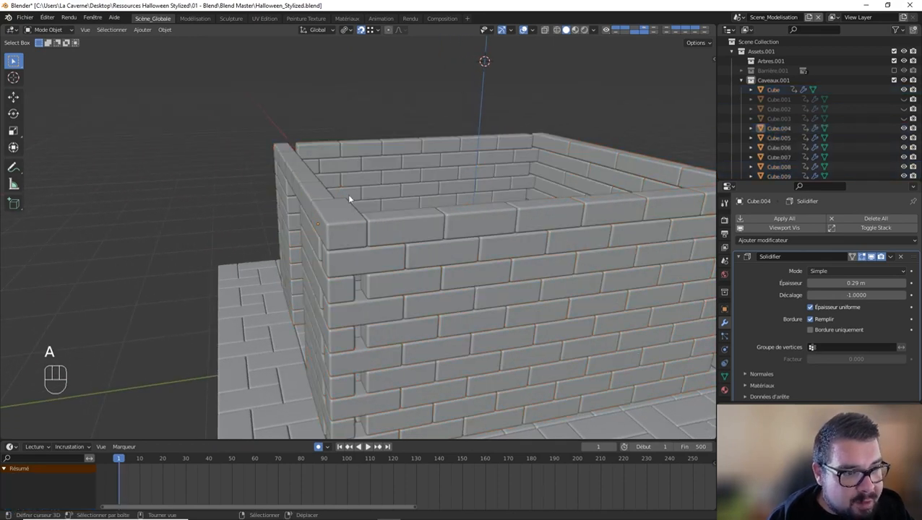
Select all six bricks in the front wall's top row, starting with the corner brick.
{"action": "left_click", "coordinate": [330, 203]}
{"action": "middle_click_drag", "start_coordinate": [330, 202], "coordinate": [400, 204]}
{"action": "left_click", "coordinate": [402, 205], "text": "shift"}
{"action": "left_click", "coordinate": [343, 202], "text": "shift"}
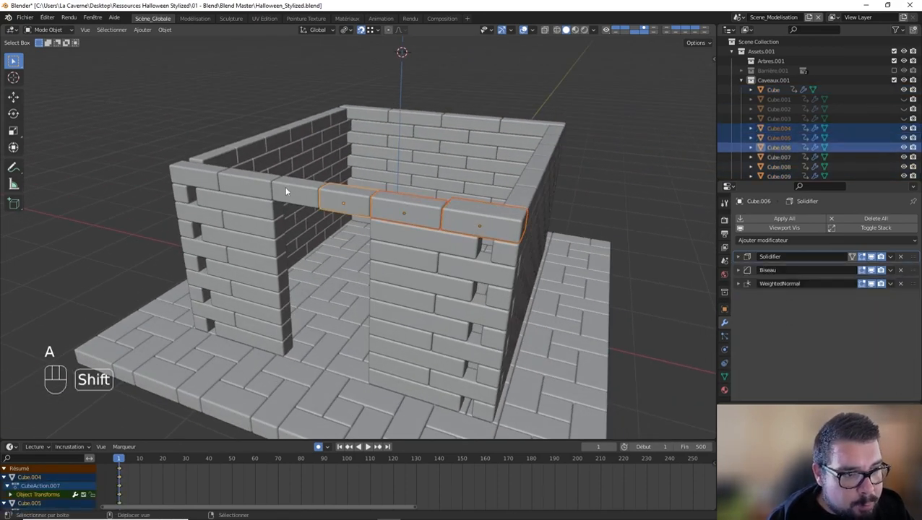
{"action": "left_click", "coordinate": [293, 193], "text": "shift"}
{"action": "left_click", "coordinate": [250, 186], "text": "shift"}
{"action": "left_click", "coordinate": [202, 187], "text": "shift"}
Add the front wall's second- and third-row bricks on both sides of the doorway to the selection.
{"action": "left_click", "coordinate": [211, 196], "text": "shift"}
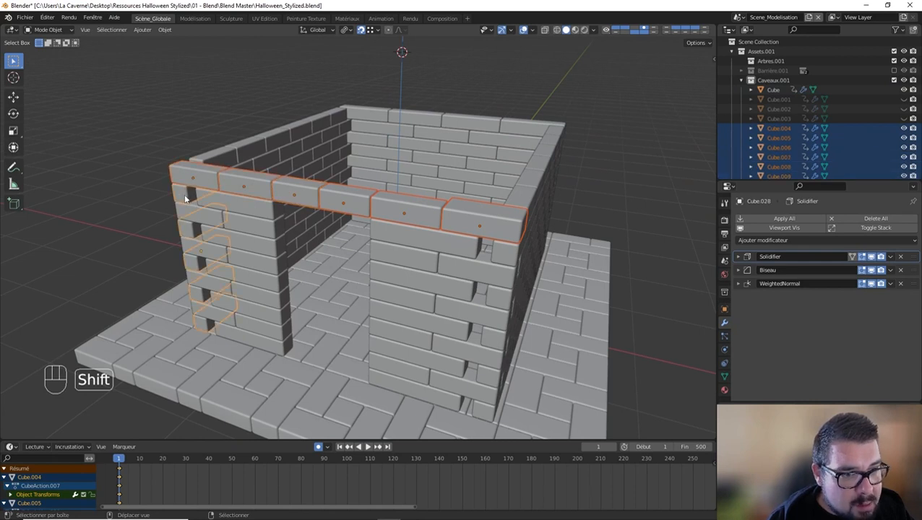
{"action": "key", "text": "ctrl+z"}
{"action": "left_click", "coordinate": [211, 196], "text": "shift"}
{"action": "left_click", "coordinate": [425, 242], "text": "shift"}
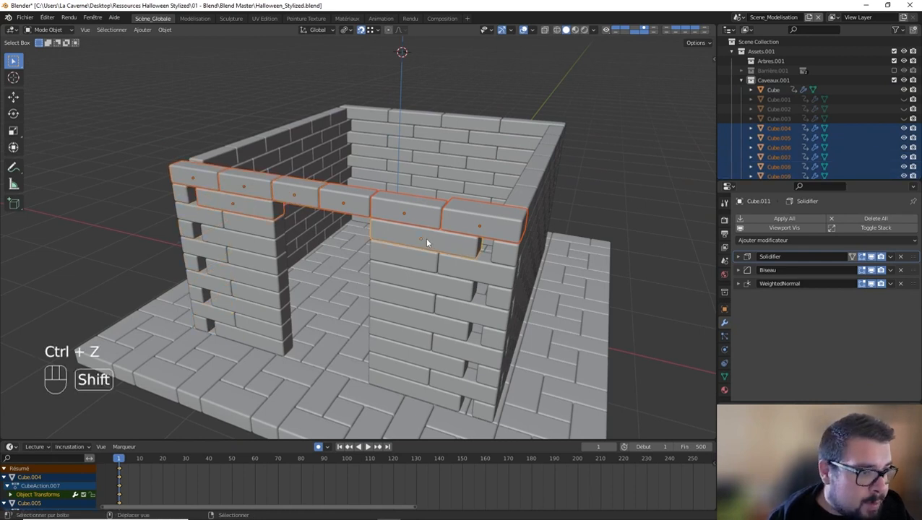
{"action": "left_click", "coordinate": [466, 267], "text": "shift"}
{"action": "left_click", "coordinate": [422, 263], "text": "shift"}
{"action": "left_click", "coordinate": [252, 227], "text": "shift"}
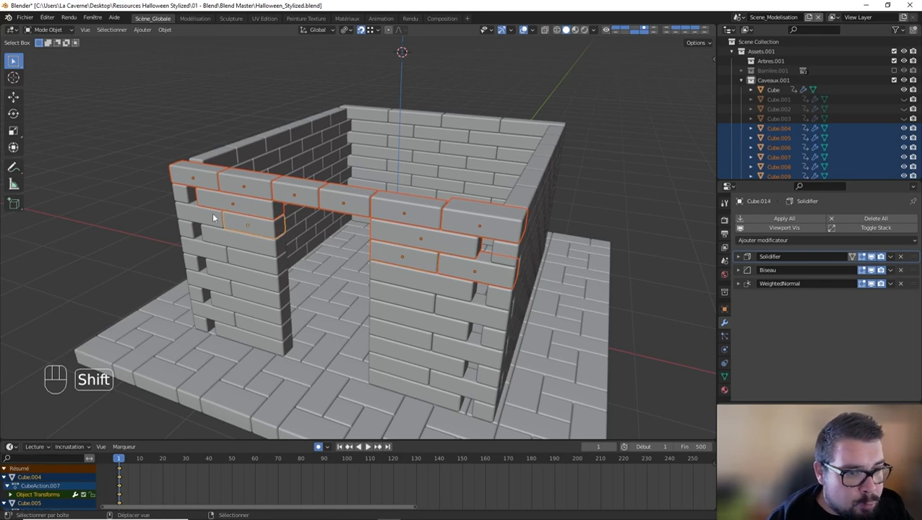
{"action": "left_click", "coordinate": [212, 216], "text": "shift"}
Add the remaining front-wall bricks from the fourth row to the bottom row, on both sides of the doorway.
{"action": "left_click", "coordinate": [419, 278], "text": "shift"}
{"action": "left_click", "coordinate": [469, 325], "text": "shift"}
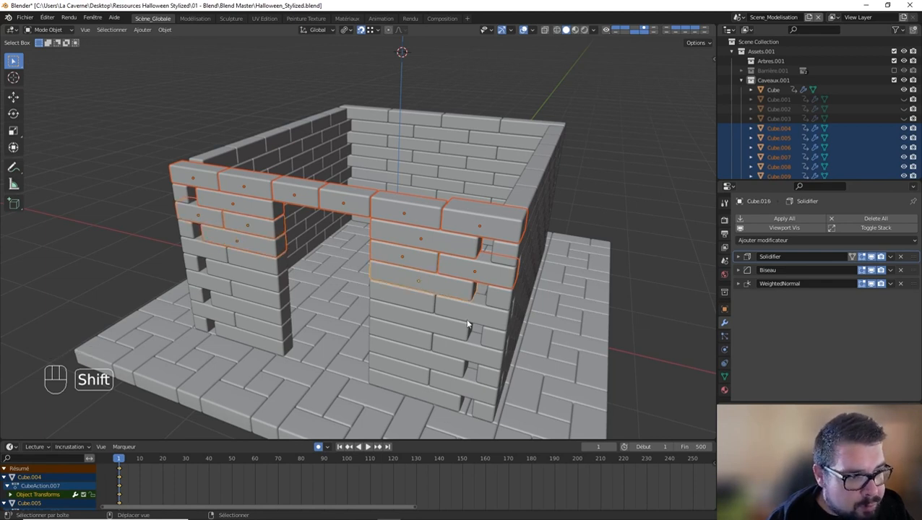
{"action": "left_click", "coordinate": [466, 352], "text": "shift"}
{"action": "left_click", "coordinate": [466, 383], "text": "shift"}
{"action": "left_click", "coordinate": [401, 361], "text": "shift"}
{"action": "left_click", "coordinate": [260, 317], "text": "shift"}
{"action": "left_click", "coordinate": [260, 289], "text": "shift"}
{"action": "left_click", "coordinate": [219, 267], "text": "shift"}
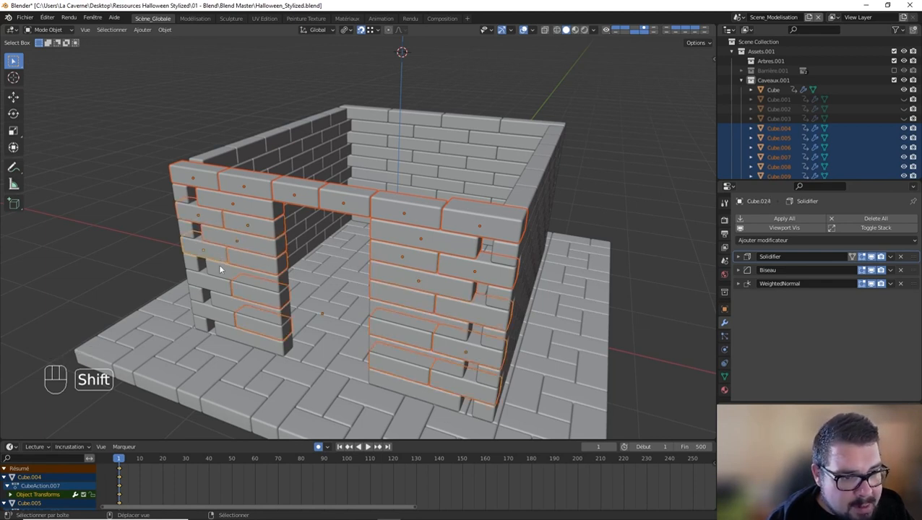
{"action": "left_click", "coordinate": [223, 278], "text": "shift"}
{"action": "left_click", "coordinate": [230, 298], "text": "shift"}
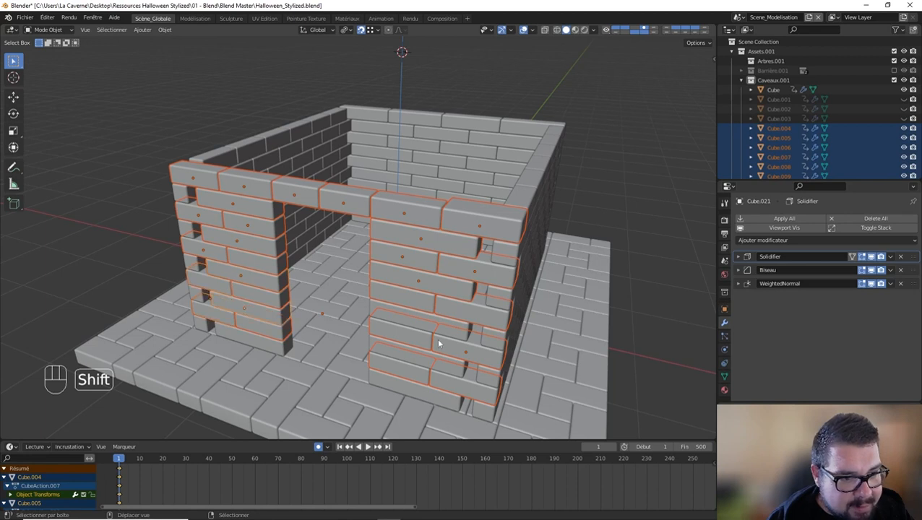
{"action": "left_click", "coordinate": [425, 356], "text": "shift"}
{"action": "left_click", "coordinate": [448, 332], "text": "shift"}
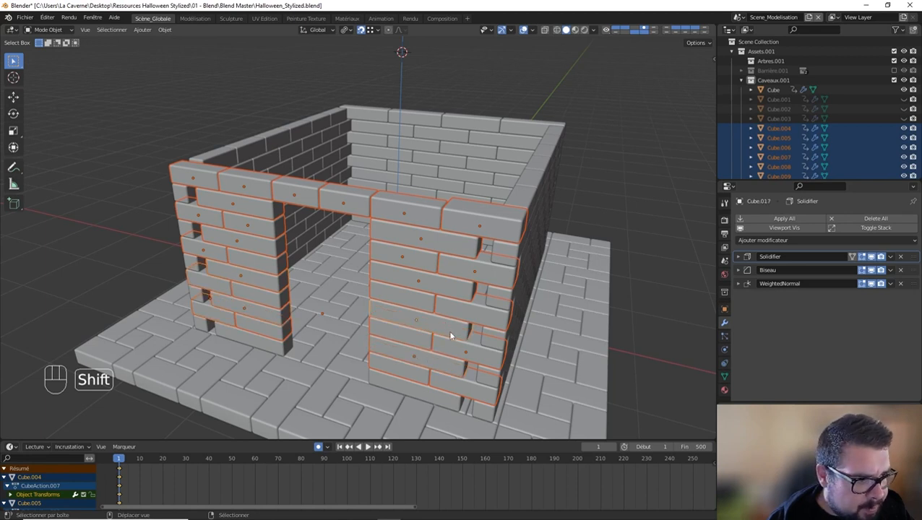
{"action": "left_click", "coordinate": [434, 402], "text": "shift"}
{"action": "left_click", "coordinate": [252, 334], "text": "shift"}
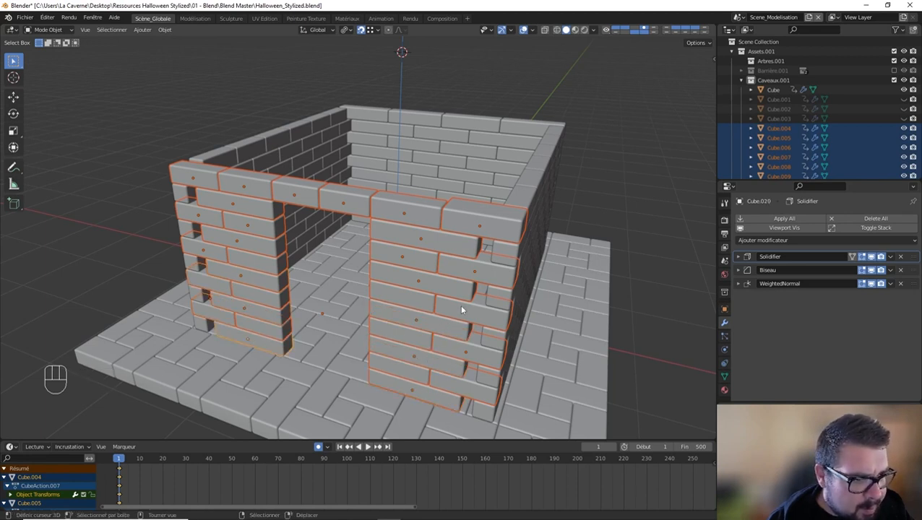
Make the 0.29 m thick top corner brick active and join all selected front-wall bricks into it.
{"action": "middle_click_drag", "start_coordinate": [459, 304], "coordinate": [475, 268]}
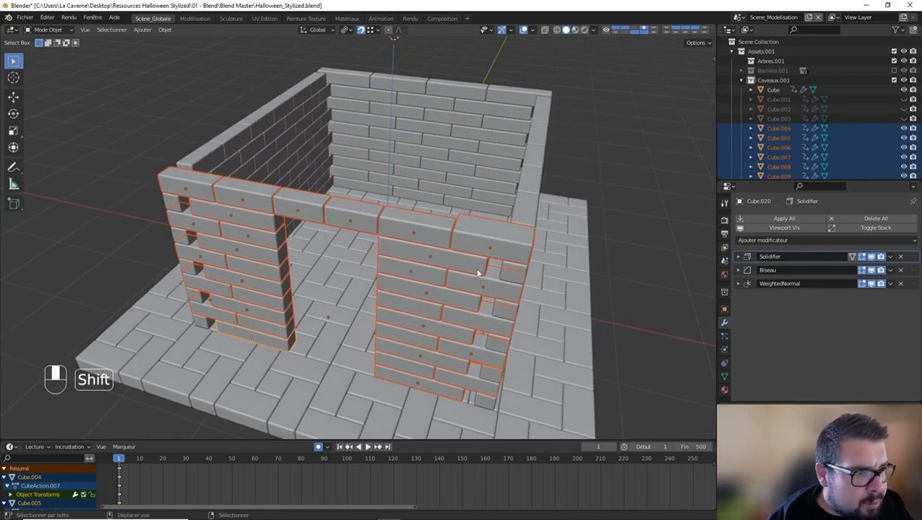
{"action": "left_click", "coordinate": [492, 239], "text": "shift"}
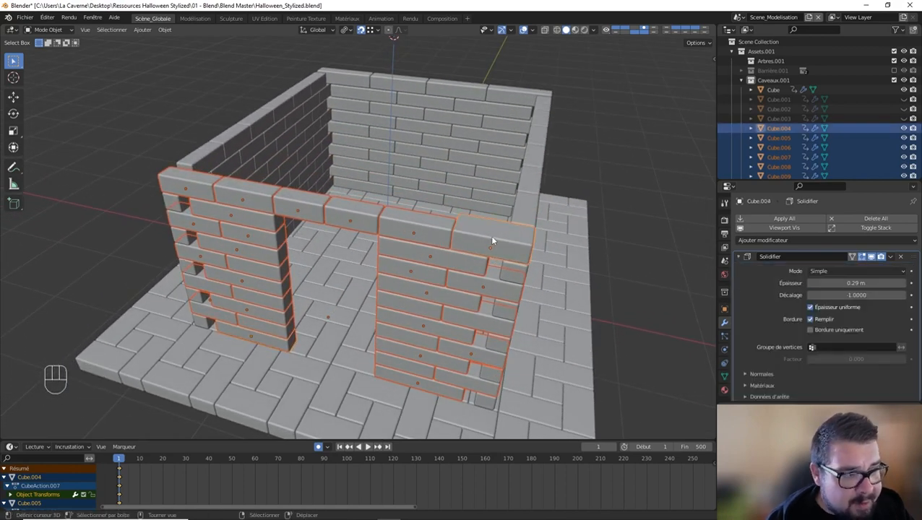
{"action": "key", "text": "ctrl+j"}
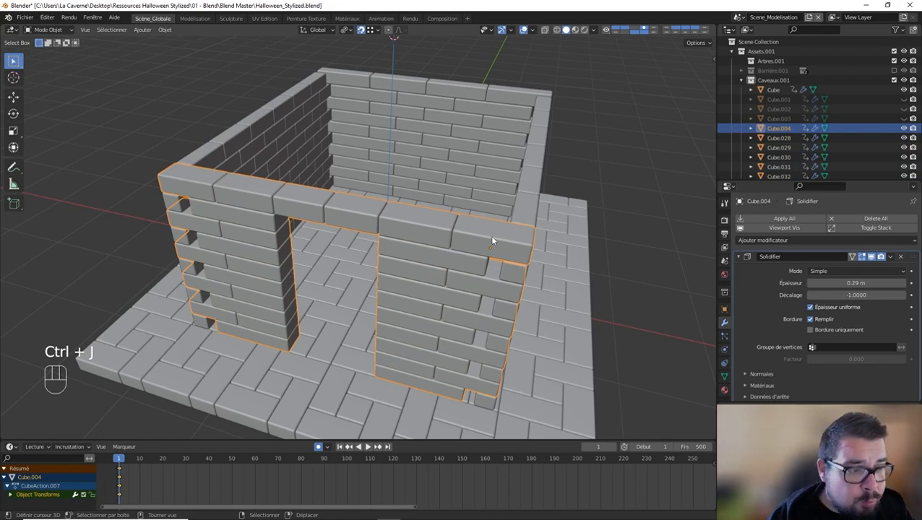
Apply the joined front wall's scale and rotation and set its origin to its geometry.
{"action": "key", "text": "q"}
{"action": "left_click", "coordinate": [486, 224]}
{"action": "key", "text": "q"}
{"action": "key", "text": "q"}
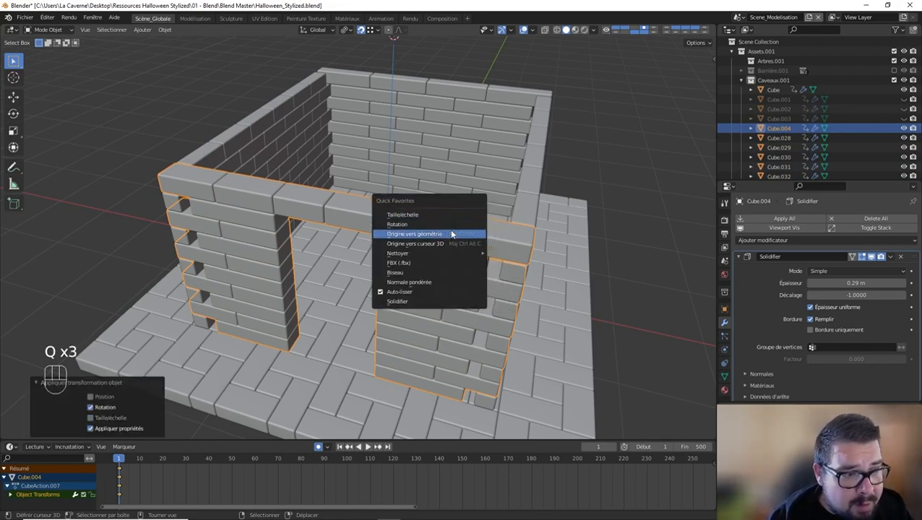
{"action": "left_click", "coordinate": [452, 234]}
Select the side wall's separated brick groups and join them into a single object.
{"action": "middle_click_drag", "start_coordinate": [520, 236], "coordinate": [490, 226]}
{"action": "left_click", "coordinate": [504, 257]}
{"action": "scroll", "coordinate": [438, 263], "scroll_direction": "up", "scroll_amount": 3}
{"action": "left_click", "coordinate": [428, 262], "text": "shift"}
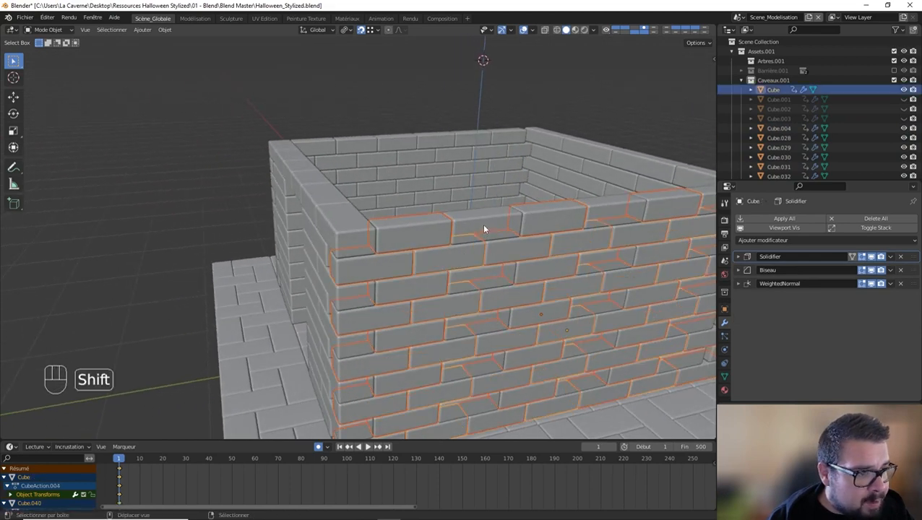
{"action": "middle_click_drag", "start_coordinate": [572, 233], "coordinate": [508, 232]}
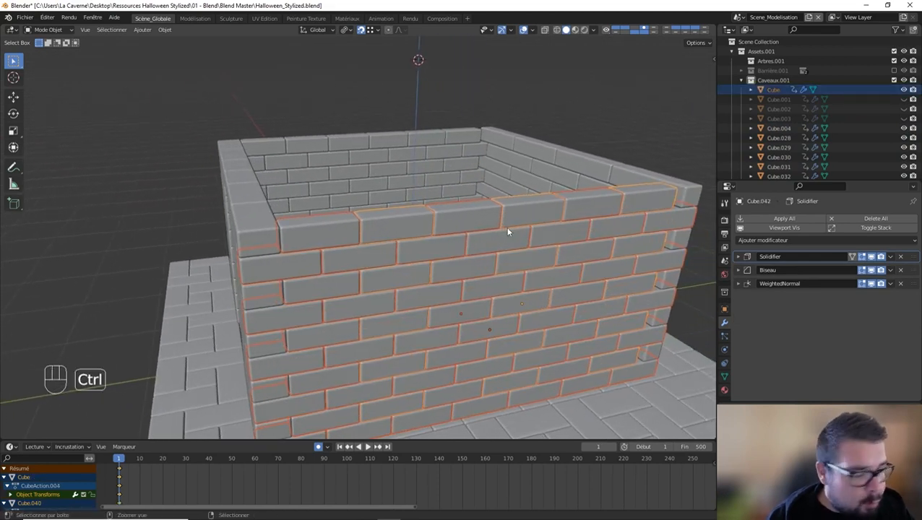
{"action": "key", "text": "ctrl+j"}
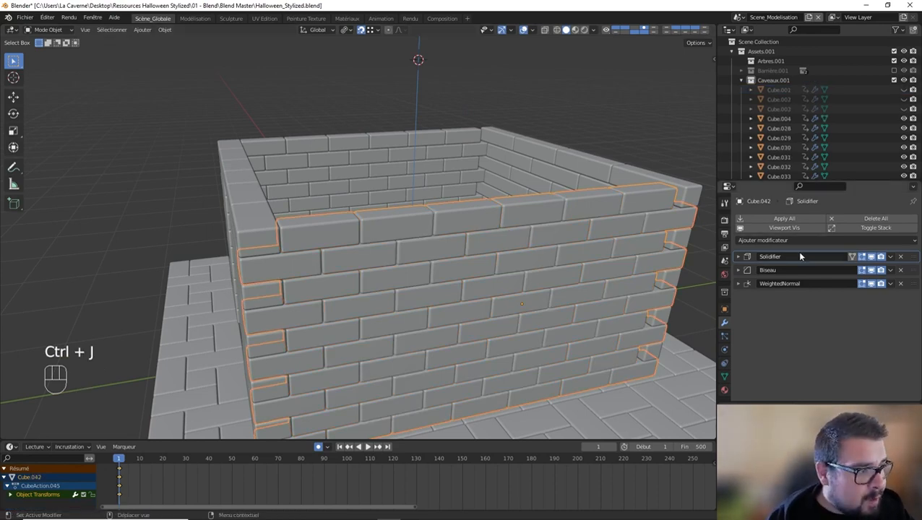
Set the Solidify thickness of the joined side wall to 0.32 m.
{"action": "left_click", "coordinate": [738, 256]}
{"action": "middle_click_drag", "start_coordinate": [493, 249], "coordinate": [554, 237]}
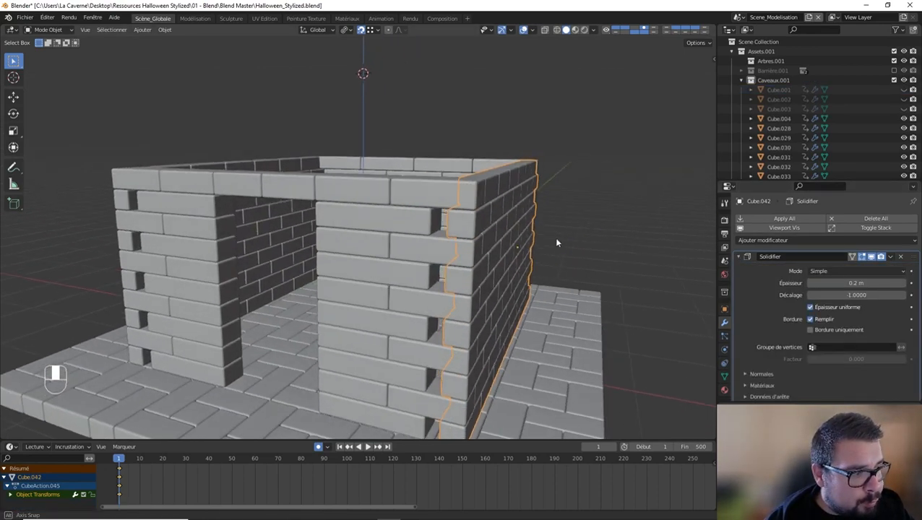
{"action": "left_click", "coordinate": [857, 283]}
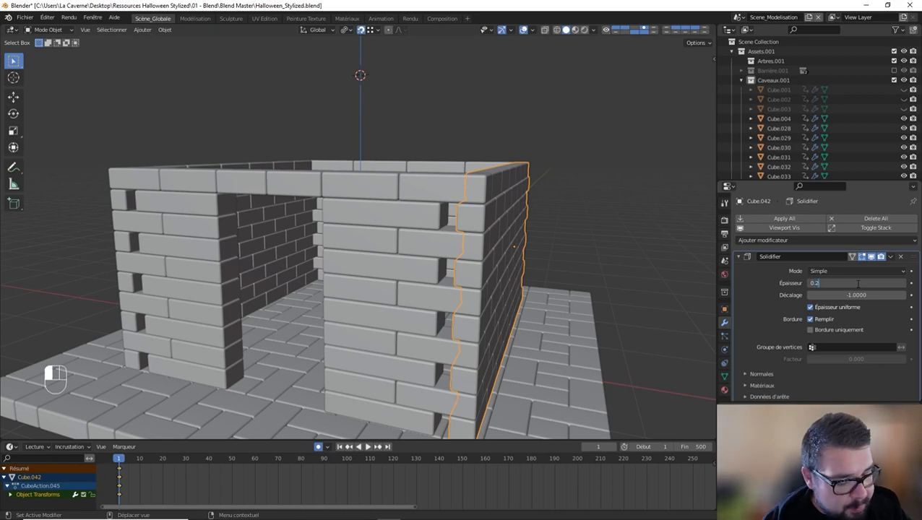
{"action": "type", "text": "0.2"}
{"action": "key", "text": "Return"}
{"action": "left_click", "coordinate": [854, 283]}
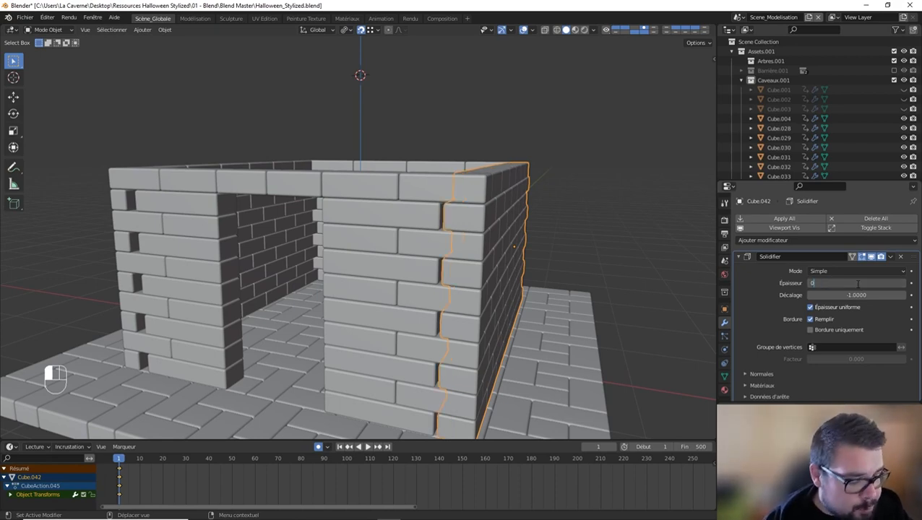
{"action": "type", "text": "0.3"}
{"action": "key", "text": "Return"}
{"action": "middle_click_drag", "start_coordinate": [589, 297], "coordinate": [596, 240]}
{"action": "left_click", "coordinate": [854, 283]}
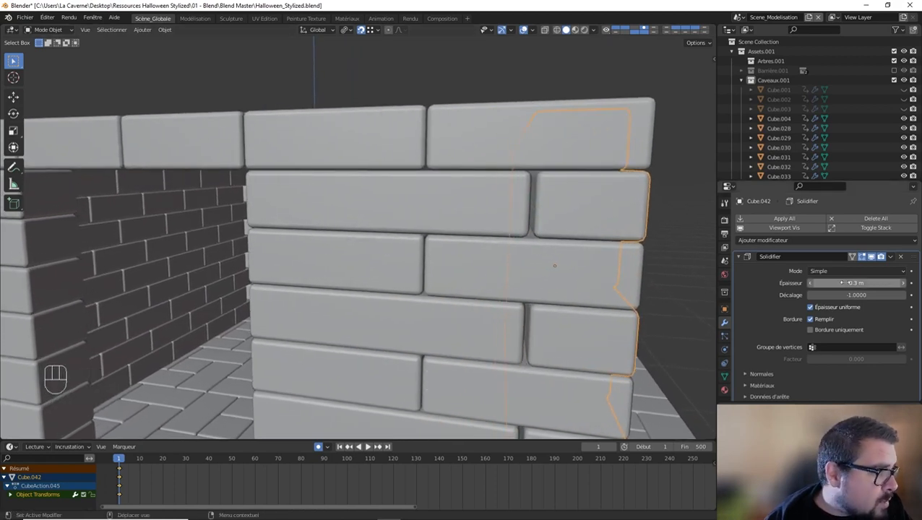
{"action": "type", "text": "0.32"}
{"action": "key", "text": "Return"}
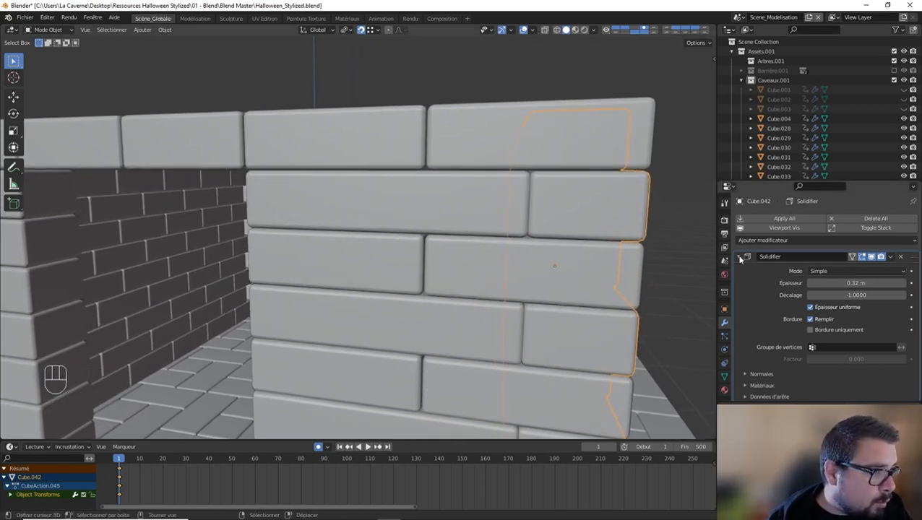
Fine-tune the Solidify thickness of the joined side wall to 0.31 m and finally 0.315 m.
{"action": "left_click", "coordinate": [858, 284]}
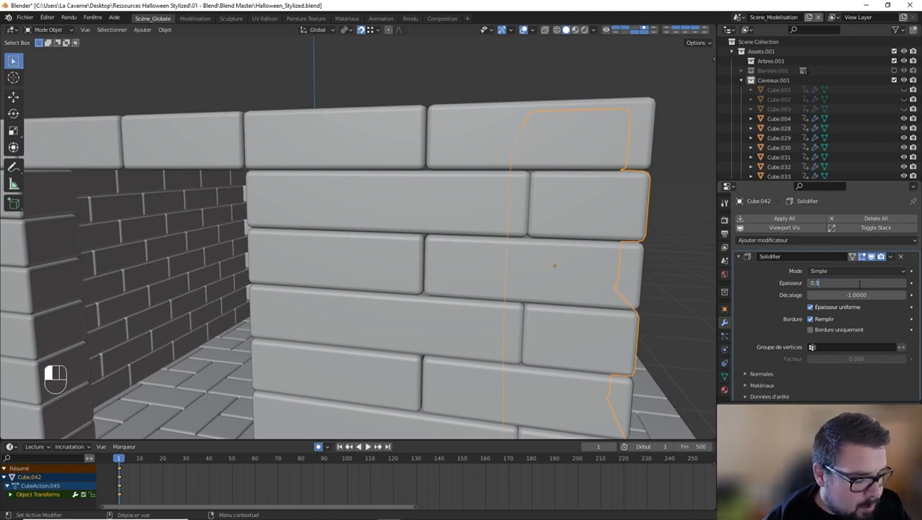
{"action": "type", "text": "0.3"}
{"action": "key", "text": "Return"}
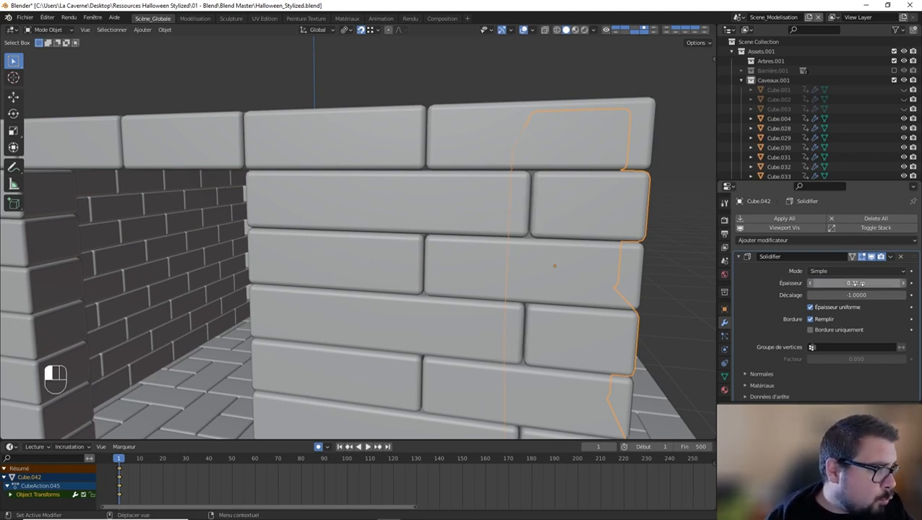
{"action": "left_click", "coordinate": [858, 284]}
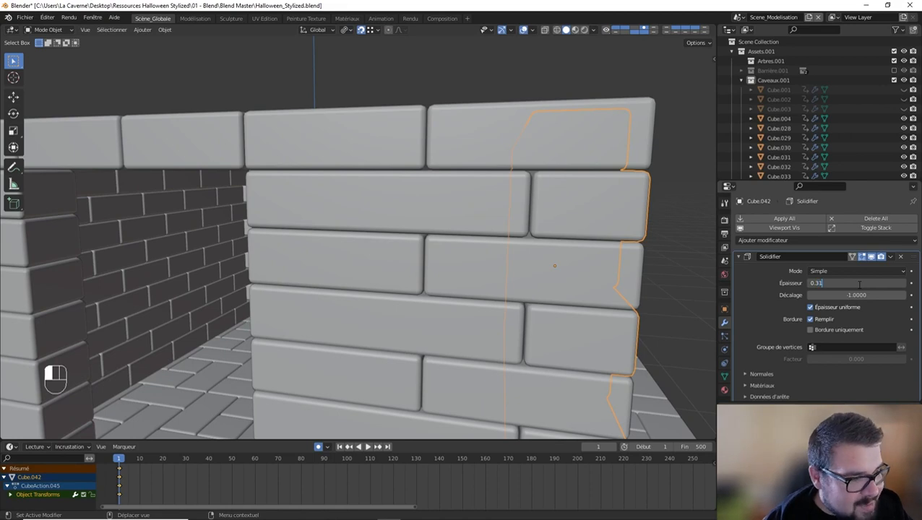
{"action": "type", "text": "0.315"}
{"action": "key", "text": "Return"}
Apply the joined side wall's scale and rotation and set its origin to its geometry.
{"action": "middle_click_drag", "start_coordinate": [490, 253], "coordinate": [522, 255]}
{"action": "key", "text": "q"}
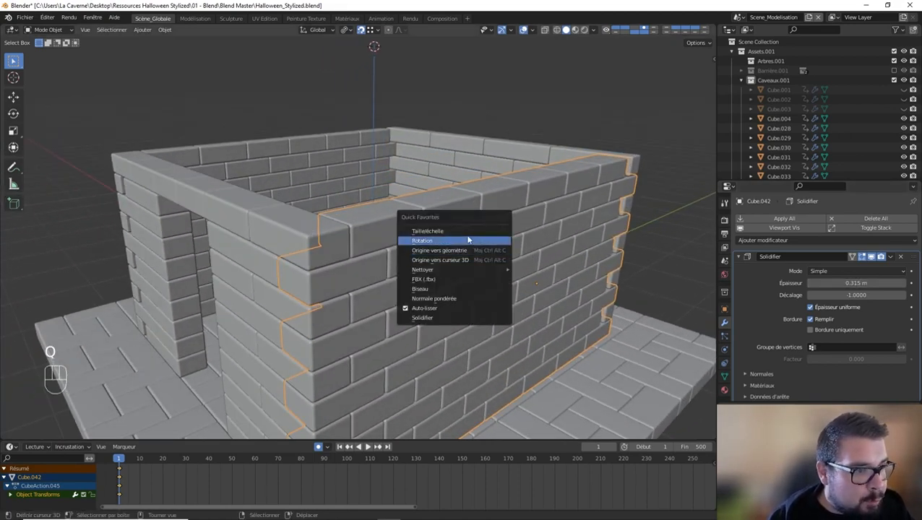
{"action": "left_click", "coordinate": [466, 234]}
{"action": "key", "text": "q"}
{"action": "left_click", "coordinate": [435, 243]}
{"action": "key", "text": "q"}
{"action": "left_click", "coordinate": [435, 251]}
Select all separated brick groups of the opposite side wall and join them into a single object.
{"action": "scroll", "coordinate": [316, 219], "scroll_direction": "up", "scroll_amount": 3}
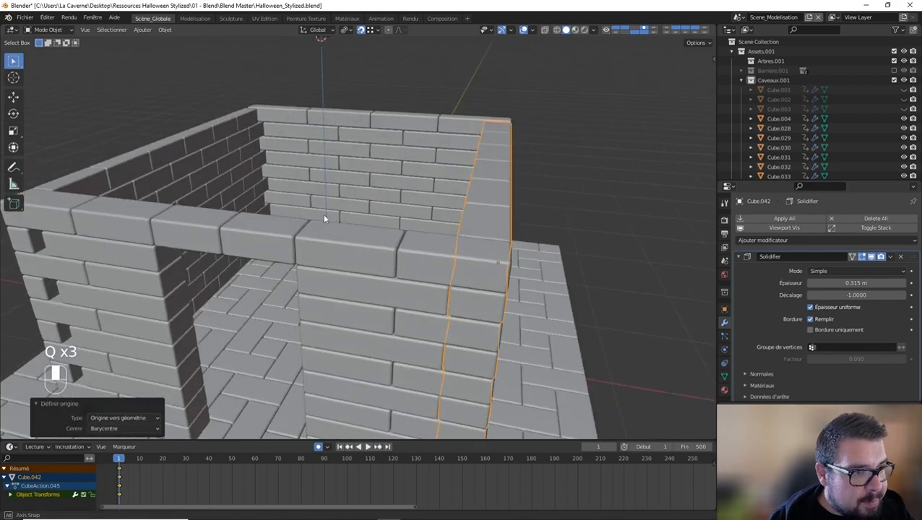
{"action": "middle_click_drag", "start_coordinate": [323, 218], "coordinate": [461, 192], "text": "shift"}
{"action": "left_click", "coordinate": [261, 187]}
{"action": "left_click", "coordinate": [459, 188], "text": "shift"}
{"action": "left_click", "coordinate": [475, 228], "text": "shift"}
{"action": "left_click", "coordinate": [410, 221], "text": "shift"}
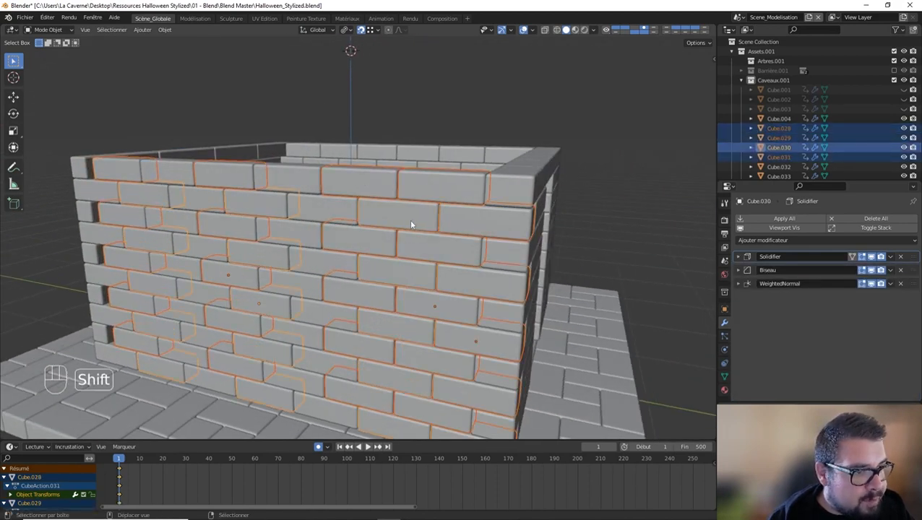
{"action": "left_click", "coordinate": [322, 211], "text": "shift"}
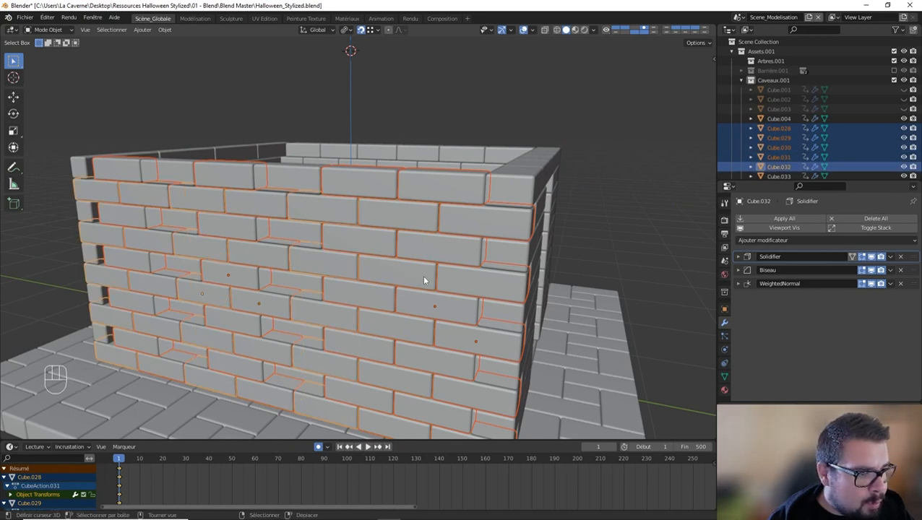
{"action": "key", "text": "ctrl+j"}
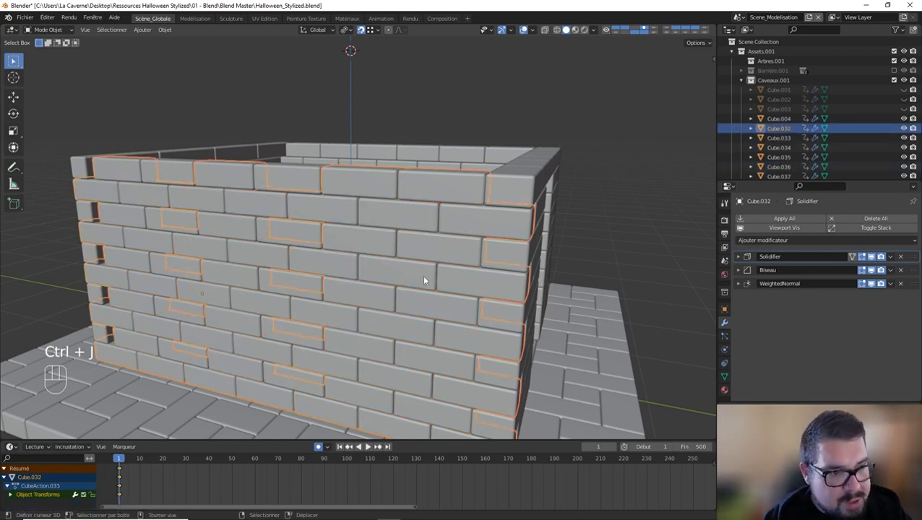
{"action": "left_click", "coordinate": [291, 178], "text": "shift"}
{"action": "key", "text": "ctrl+j"}
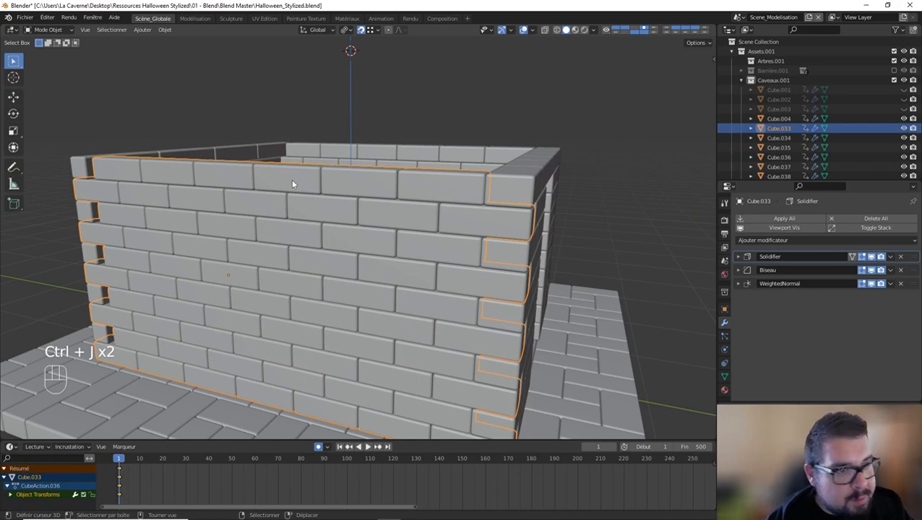
Apply the scale and rotation of the newly joined opposite side wall and set its origin to its geometry.
{"action": "key", "text": "q"}
{"action": "left_click", "coordinate": [299, 200]}
{"action": "key", "text": "q"}
{"action": "left_click", "coordinate": [283, 200]}
{"action": "key", "text": "q"}
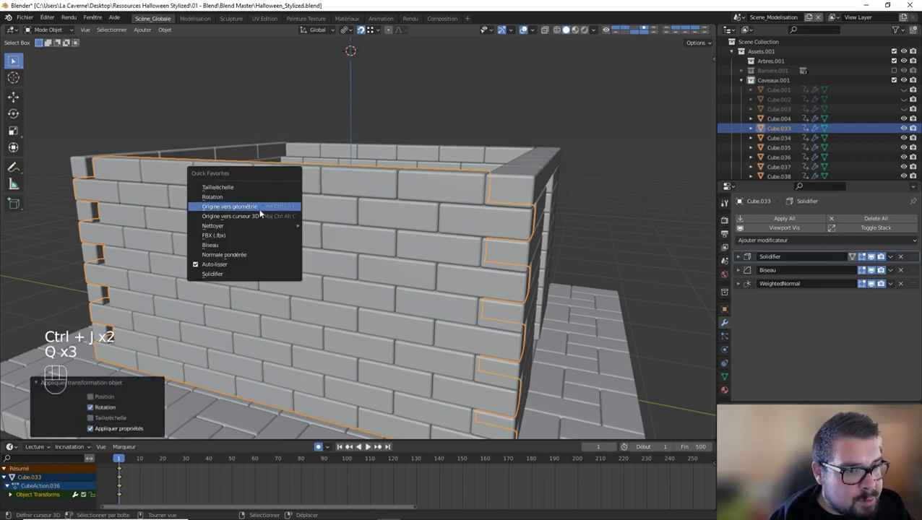
{"action": "left_click", "coordinate": [259, 210]}
Set the Solidify thickness of the opposite side wall to 0.315 m to close its front corner gaps.
{"action": "left_click", "coordinate": [738, 256]}
{"action": "middle_click_drag", "start_coordinate": [614, 252], "coordinate": [451, 258]}
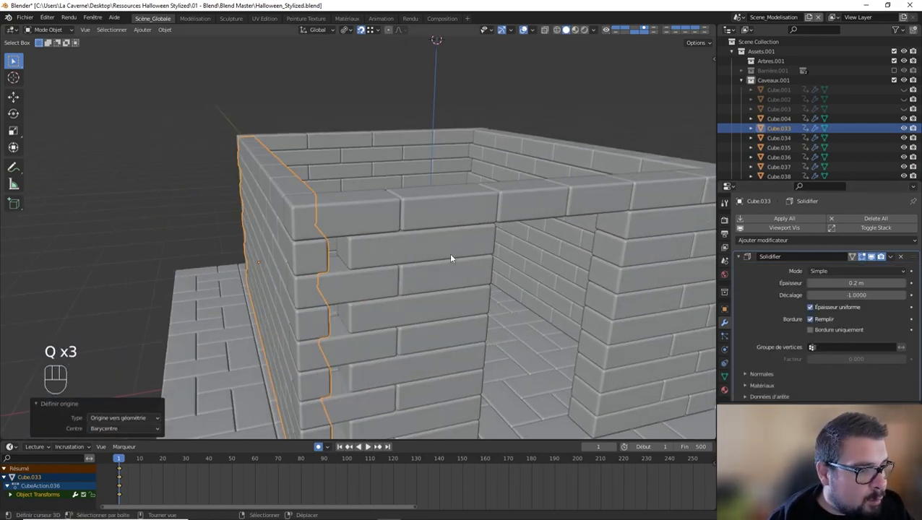
{"action": "left_click", "coordinate": [845, 284]}
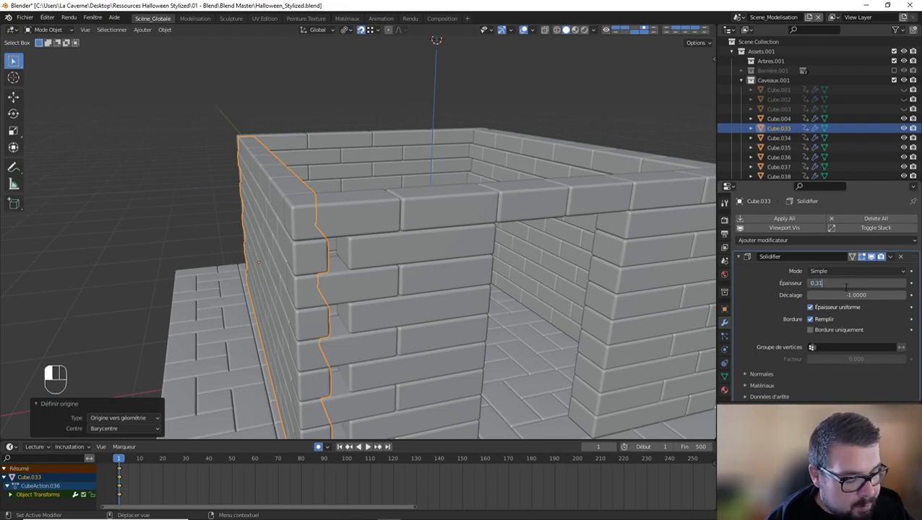
{"action": "type", "text": "0.315"}
{"action": "key", "text": "Return"}
{"action": "middle_click_drag", "start_coordinate": [505, 264], "coordinate": [443, 262]}
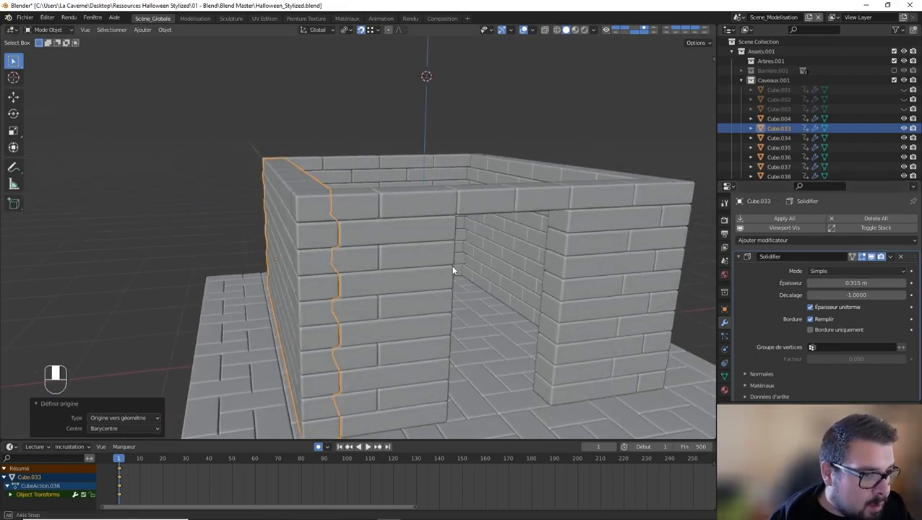
{"action": "key", "text": "a"}
{"action": "left_click", "coordinate": [445, 213]}
{"action": "middle_click_drag", "start_coordinate": [435, 208], "coordinate": [536, 227]}
{"action": "middle_click_drag", "start_coordinate": [498, 182], "coordinate": [312, 195], "text": "shift"}
{"action": "left_click", "coordinate": [240, 184]}
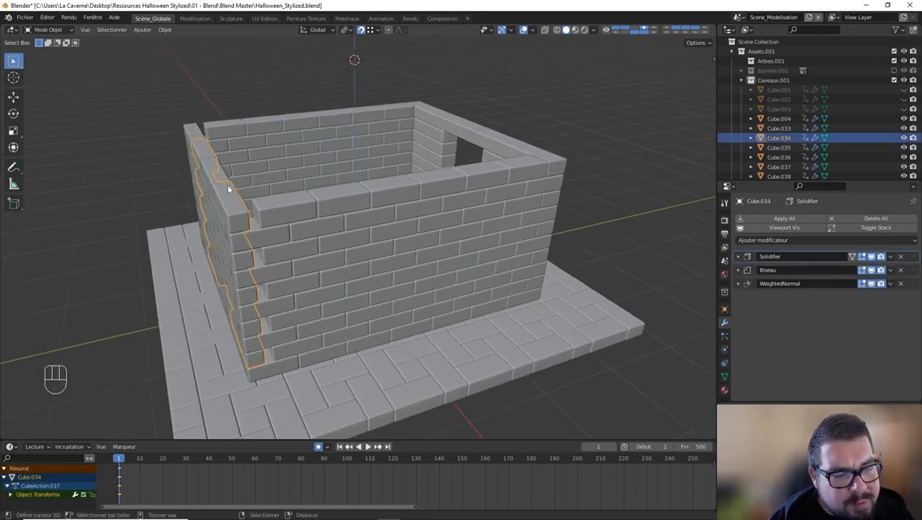
{"action": "middle_click_drag", "start_coordinate": [240, 184], "coordinate": [290, 185]}
{"action": "left_click", "coordinate": [281, 194], "text": "shift"}
{"action": "left_click", "coordinate": [278, 206], "text": "shift"}
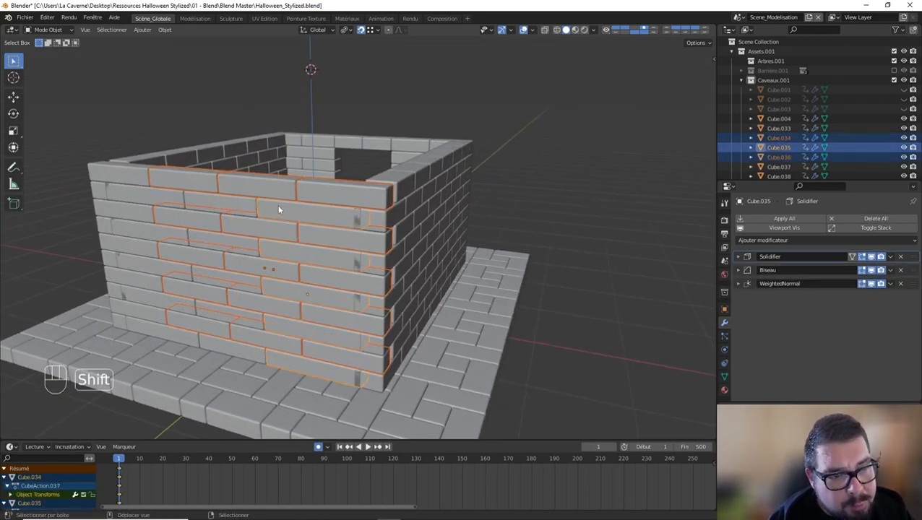
{"action": "left_click", "coordinate": [207, 203], "text": "shift"}
{"action": "left_click", "coordinate": [162, 188], "text": "shift"}
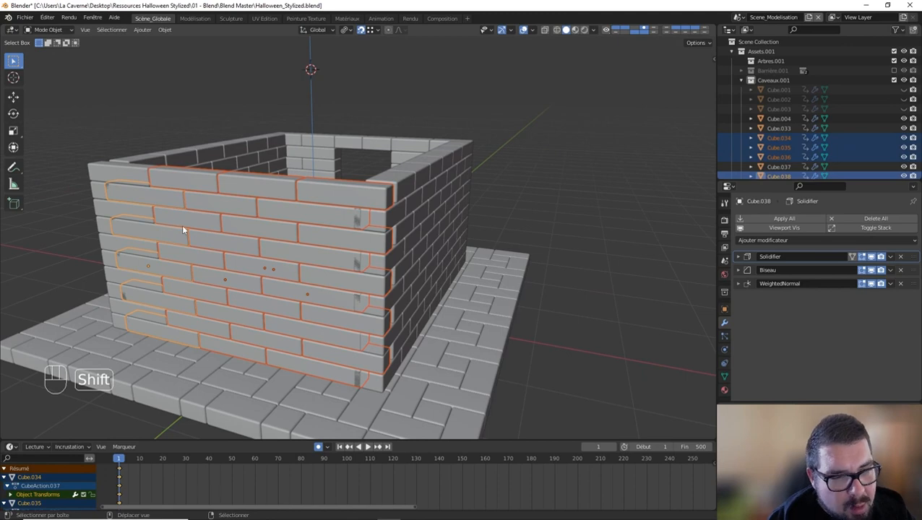
{"action": "left_click", "coordinate": [132, 182], "text": "shift"}
Isolate the back wall's end brick group that overlaps the side wall's corner bricks and open it in Edit Mode.
{"action": "middle_click_drag", "start_coordinate": [275, 233], "coordinate": [354, 231]}
{"action": "middle_click_drag", "start_coordinate": [415, 220], "coordinate": [426, 193]}
{"action": "left_click", "coordinate": [438, 196]}
{"action": "key", "text": "Tab"}
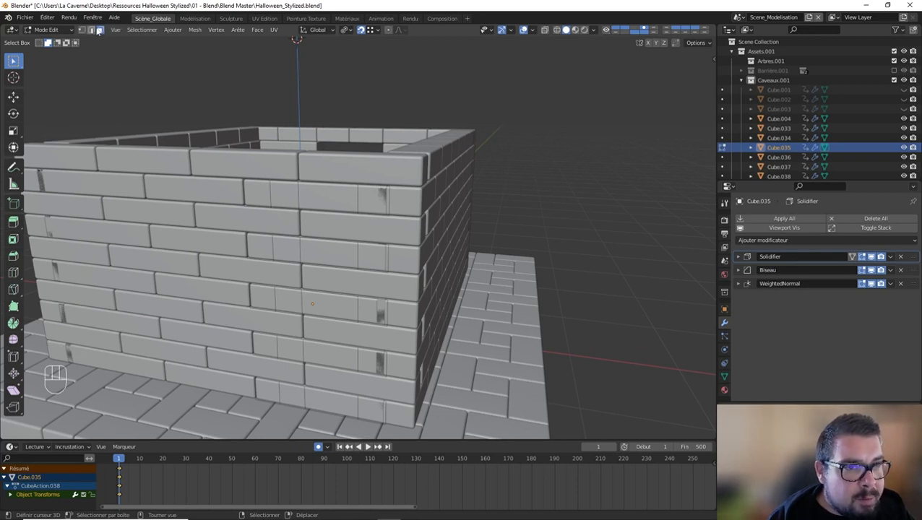
{"action": "key", "text": "KP_Divide"}
{"action": "middle_click_drag", "start_coordinate": [385, 272], "coordinate": [422, 97]}
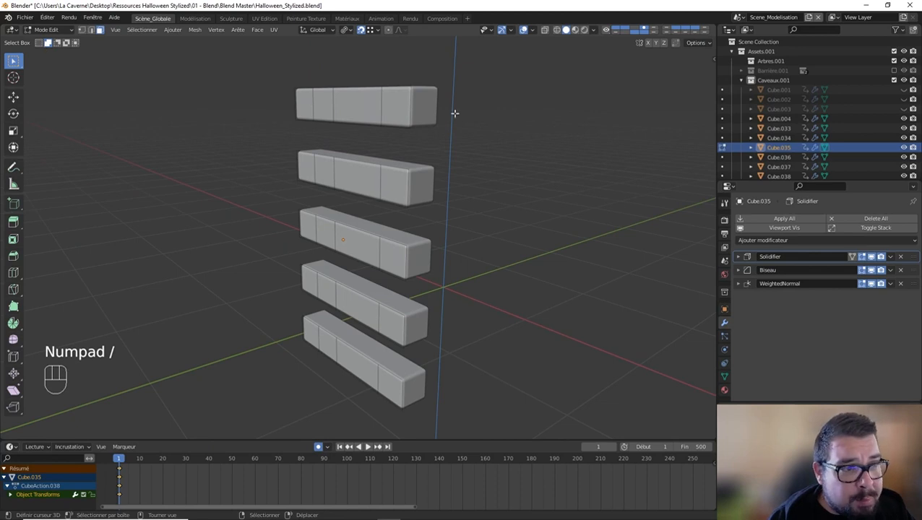
Move the outer vertical edges of the five end bricks inward along X to meet the side wall's corner bricks.
{"action": "left_click", "coordinate": [408, 108]}
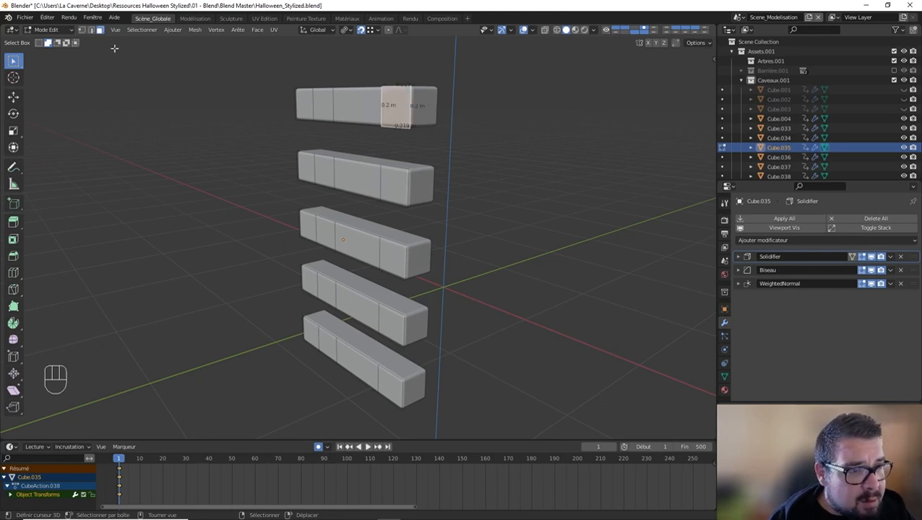
{"action": "left_click", "coordinate": [90, 30]}
{"action": "left_click", "coordinate": [411, 101]}
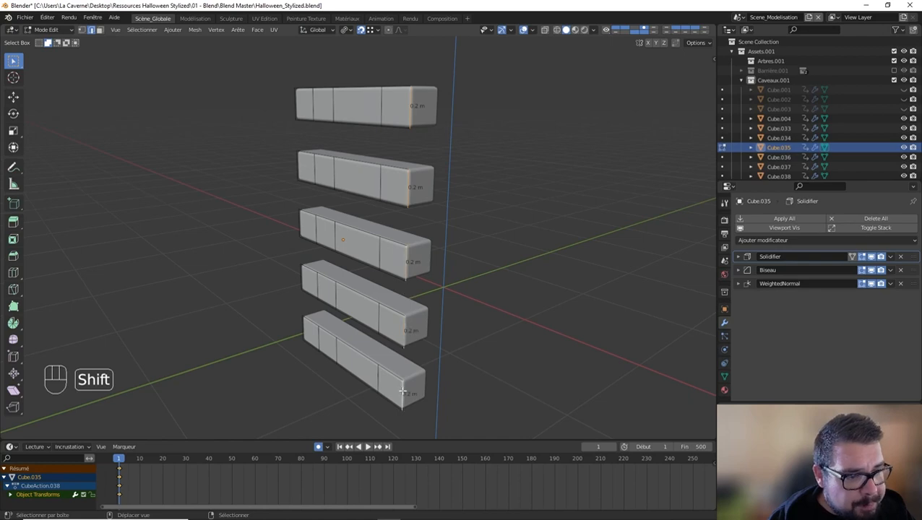
{"action": "key", "text": "KP_Divide"}
{"action": "middle_click_drag", "start_coordinate": [423, 291], "coordinate": [432, 289]}
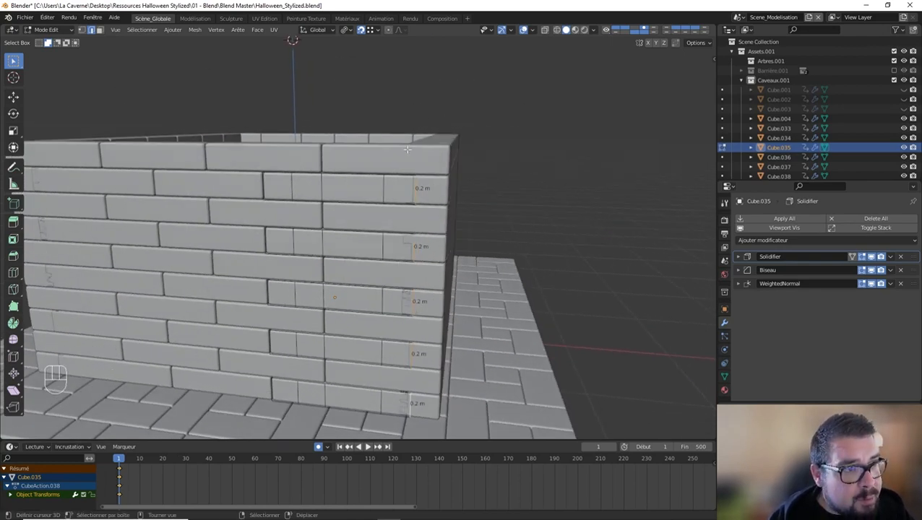
{"action": "key", "text": "g"}
{"action": "key", "text": "x"}
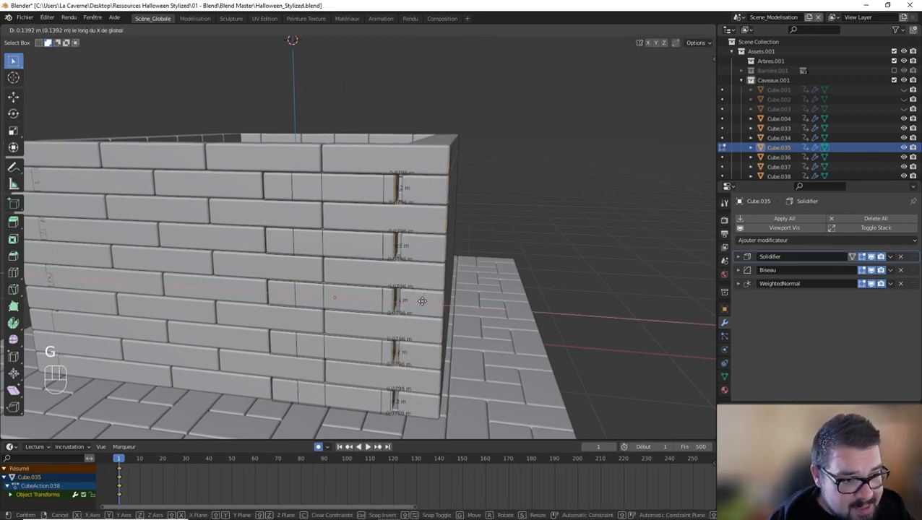
{"action": "left_click", "coordinate": [406, 313]}
{"action": "key", "text": "Tab"}
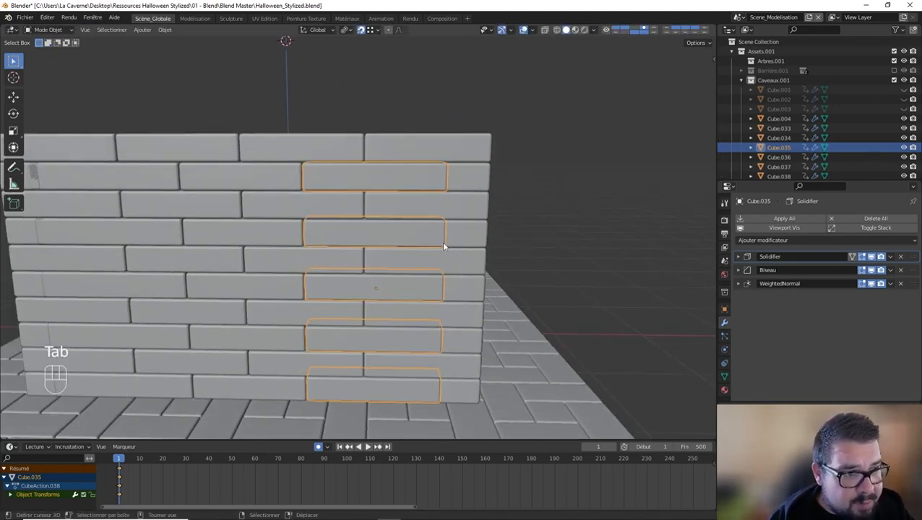
Move the outer vertical edges of the five overlapping bricks at the back wall's other end -0.07625 m along X.
{"action": "middle_click_drag", "start_coordinate": [421, 206], "coordinate": [377, 234], "text": "shift"}
{"action": "scroll", "coordinate": [297, 207], "scroll_direction": "up", "scroll_amount": 3}
{"action": "left_click", "coordinate": [297, 209]}
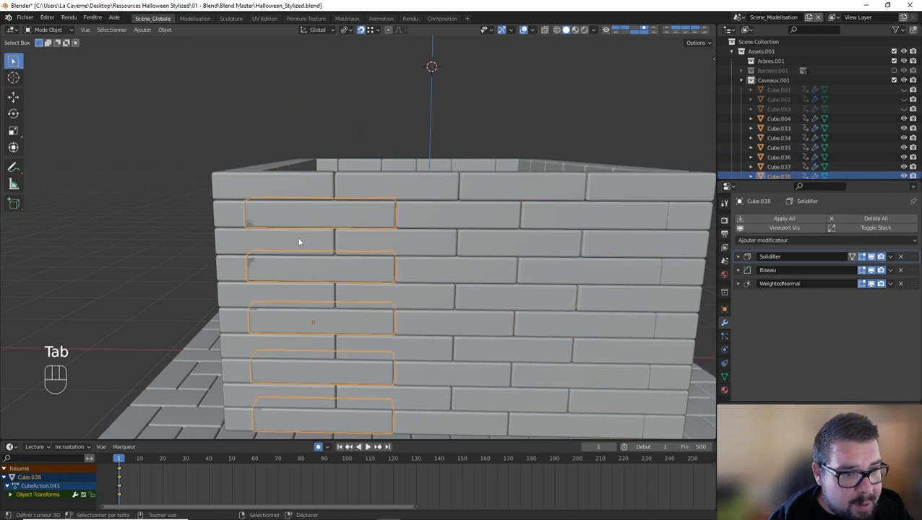
{"action": "key", "text": "Tab"}
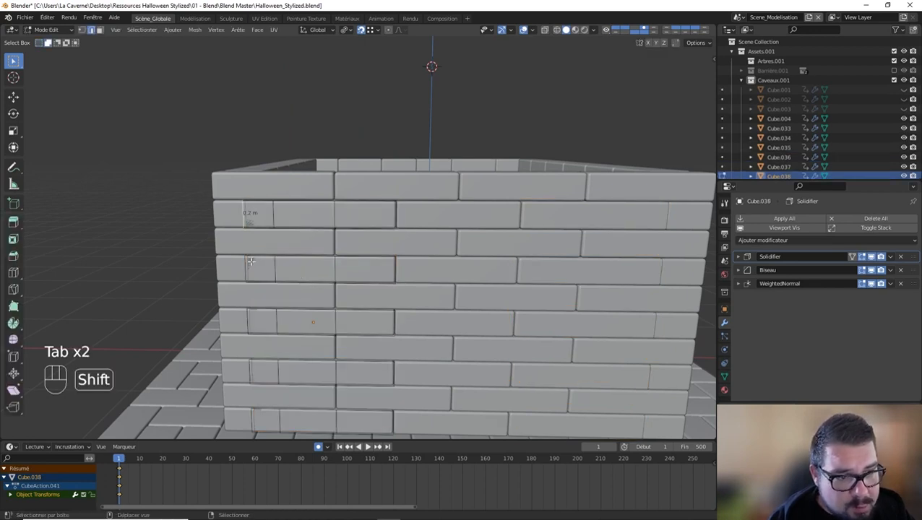
{"action": "key", "text": "ctrl+z"}
{"action": "left_click", "coordinate": [253, 278], "text": "shift"}
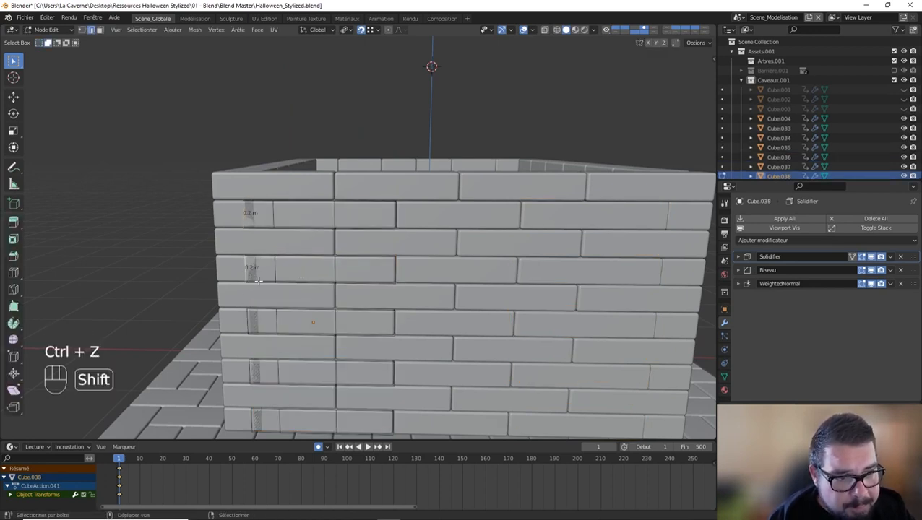
{"action": "left_click", "coordinate": [247, 427], "text": "shift"}
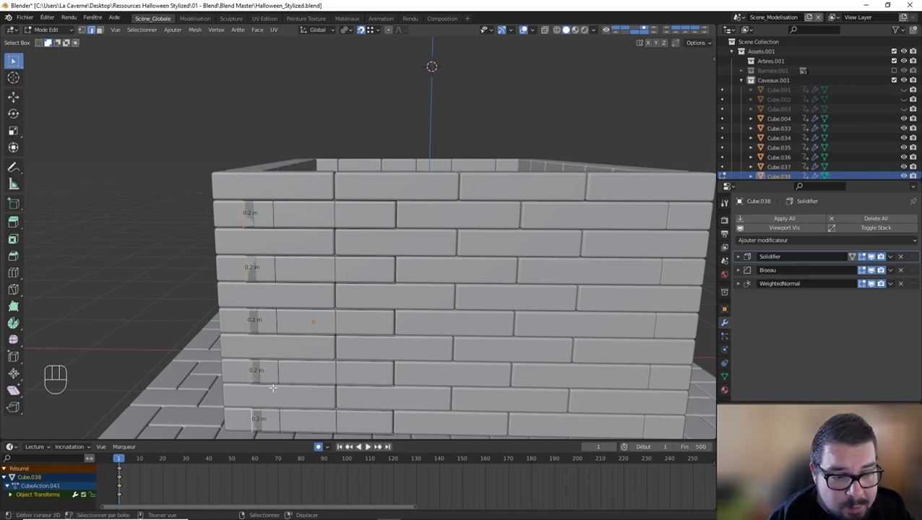
{"action": "key", "text": "g"}
{"action": "key", "text": "x"}
{"action": "left_click", "coordinate": [262, 415]}
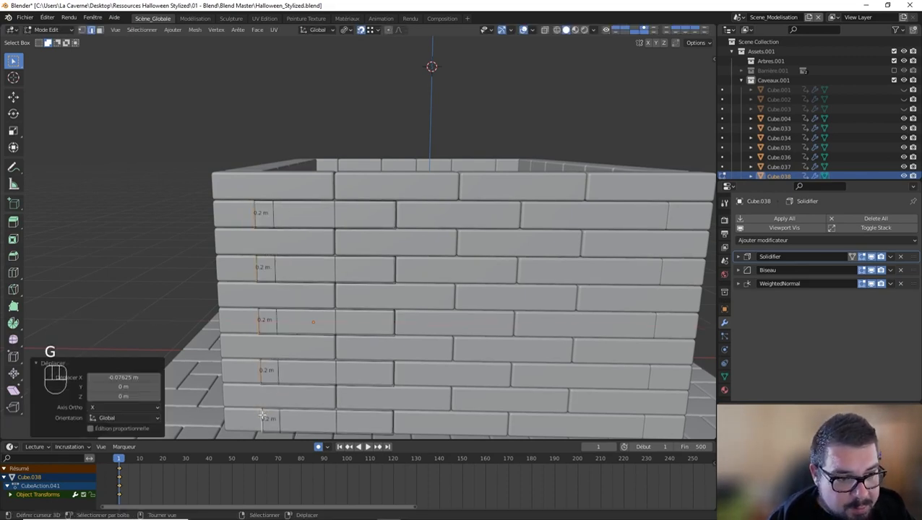
{"action": "key", "text": "Tab"}
Select all of the back wall's brick groups and join them into a single object.
{"action": "middle_click_drag", "start_coordinate": [370, 301], "coordinate": [309, 283]}
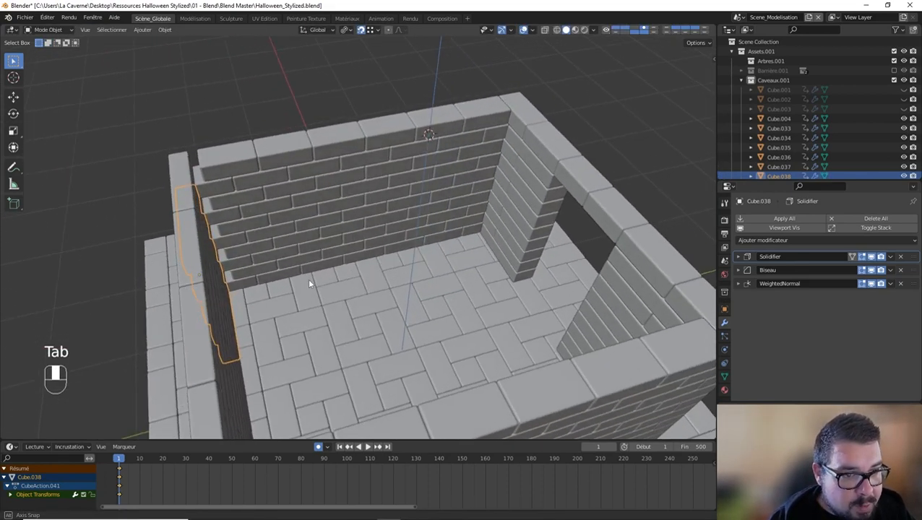
{"action": "left_click", "coordinate": [185, 168]}
{"action": "left_click", "coordinate": [533, 116]}
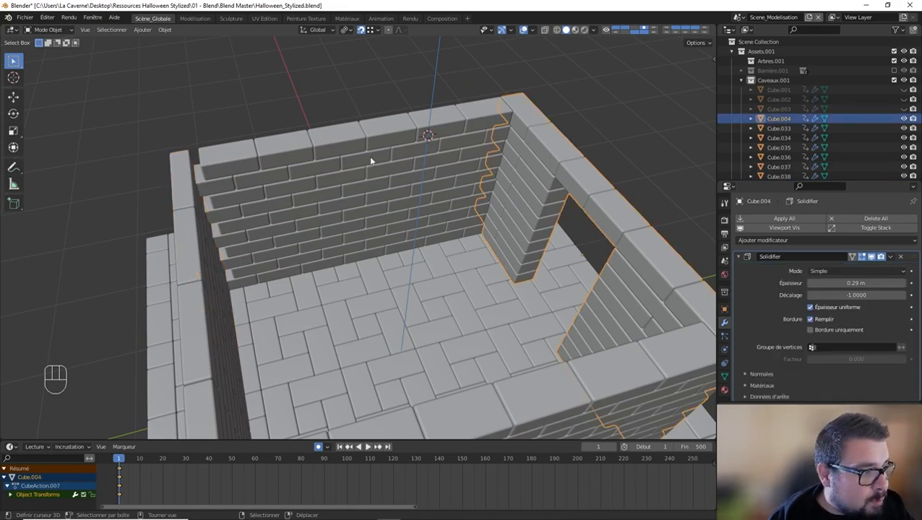
{"action": "left_click", "coordinate": [184, 171]}
{"action": "middle_click_drag", "start_coordinate": [184, 172], "coordinate": [329, 143]}
{"action": "left_click", "coordinate": [405, 195], "text": "shift"}
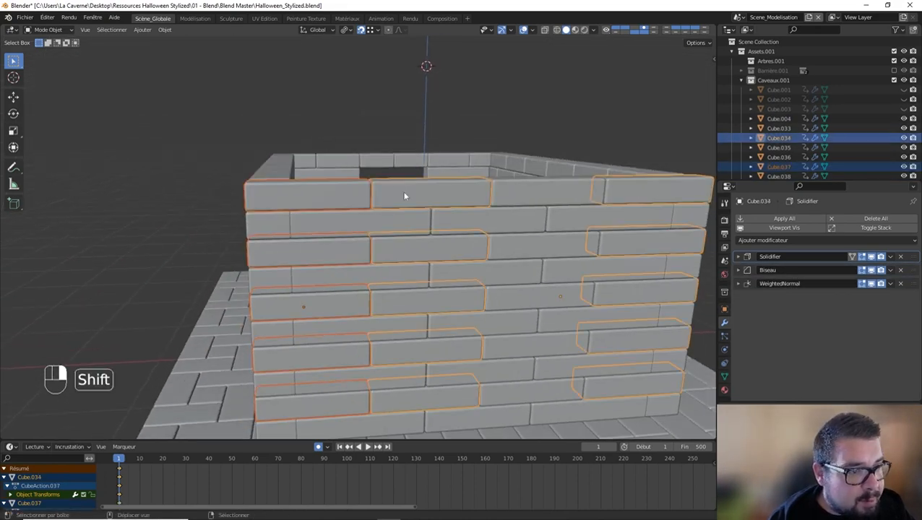
{"action": "left_click", "coordinate": [346, 234], "text": "shift"}
{"action": "left_click", "coordinate": [480, 230], "text": "shift"}
{"action": "left_click", "coordinate": [578, 234], "text": "shift"}
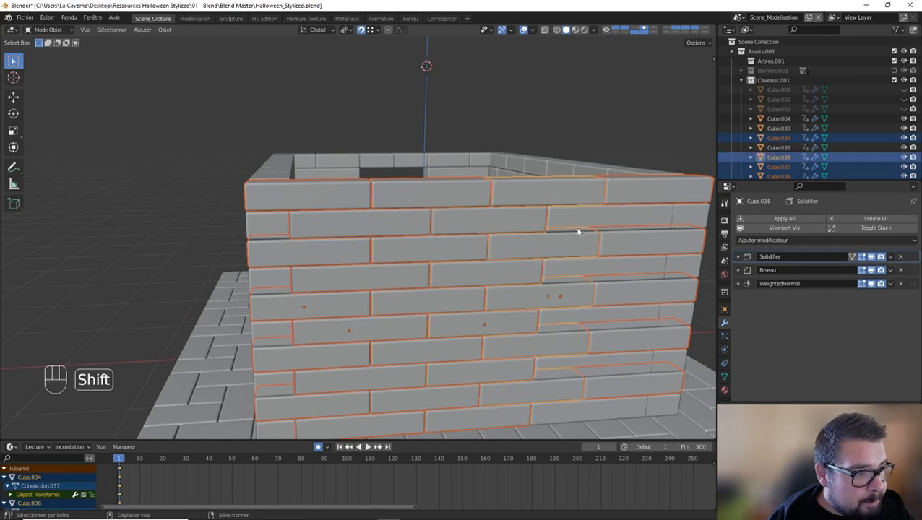
{"action": "left_click", "coordinate": [590, 223], "text": "shift"}
{"action": "key", "text": "ctrl+j"}
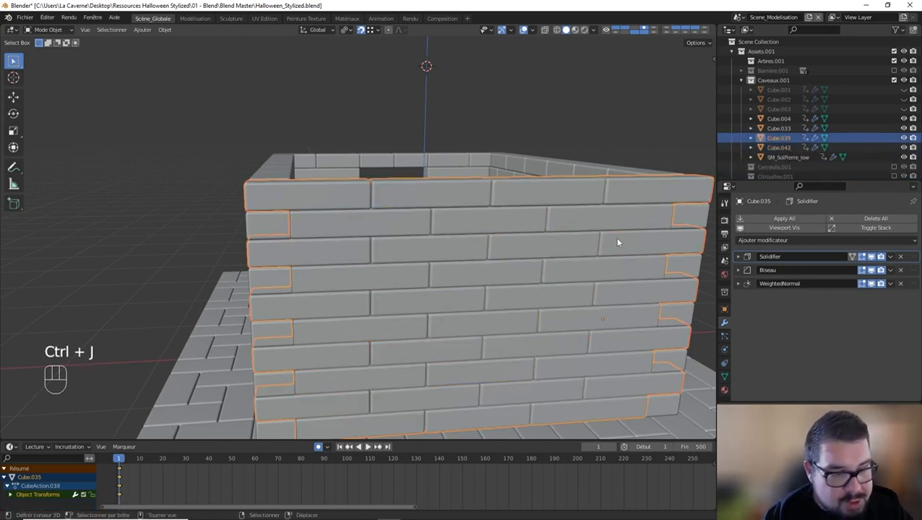
Apply the joined back wall's scale and rotation, set its origin to its geometry, and expand its Solidify settings.
{"action": "key", "text": "q"}
{"action": "left_click", "coordinate": [591, 225]}
{"action": "key", "text": "q"}
{"action": "key", "text": "q"}
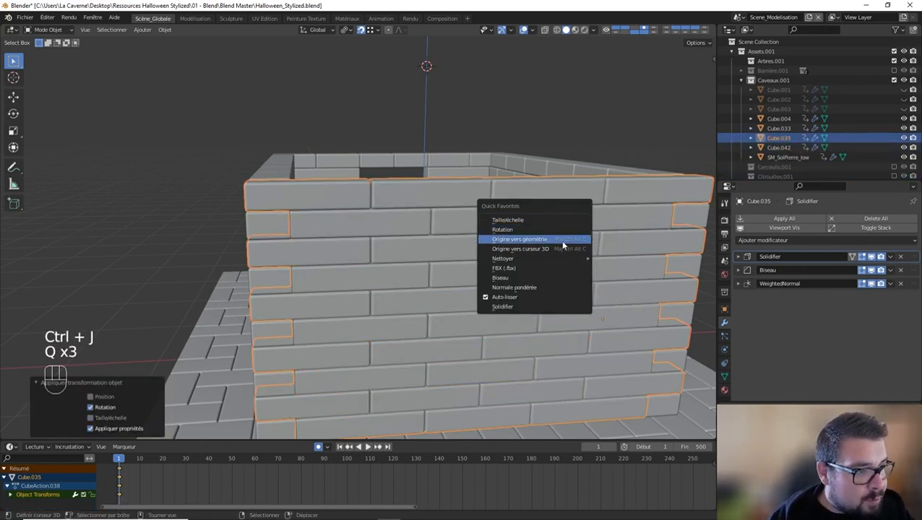
{"action": "left_click", "coordinate": [569, 241]}
{"action": "left_click", "coordinate": [737, 257]}
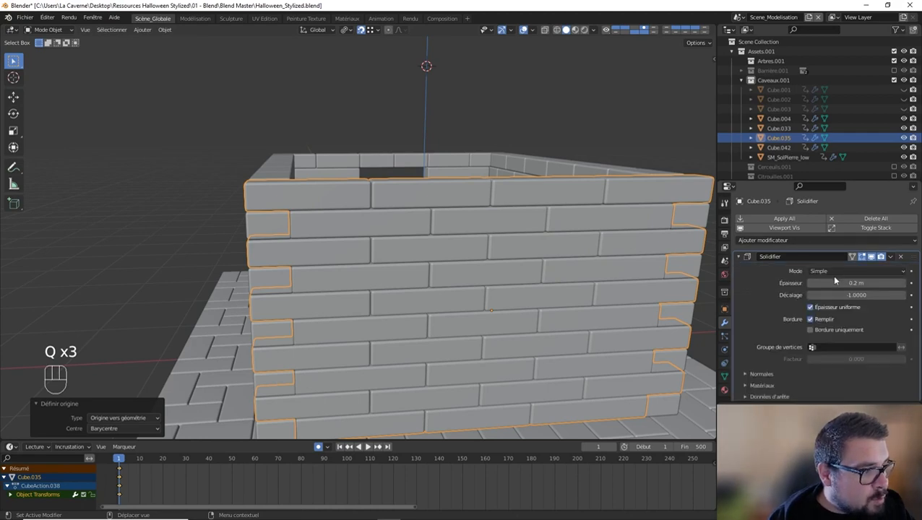
Set the back wall's Solidify thickness to 0.29 m and deselect everything.
{"action": "left_click", "coordinate": [839, 282]}
{"action": "type", "text": "0.29"}
{"action": "key", "text": "Return"}
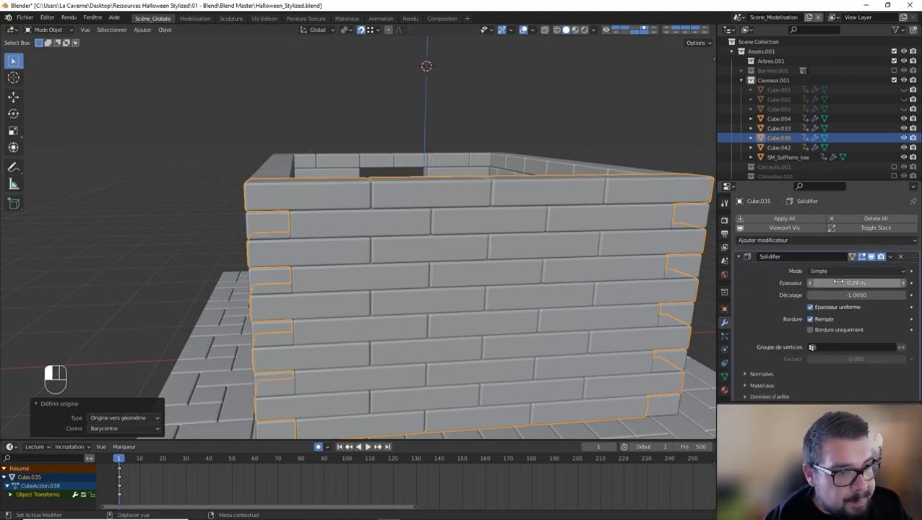
{"action": "middle_click_drag", "start_coordinate": [361, 224], "coordinate": [500, 210]}
{"action": "key", "text": "a"}
{"action": "left_click", "coordinate": [509, 185]}
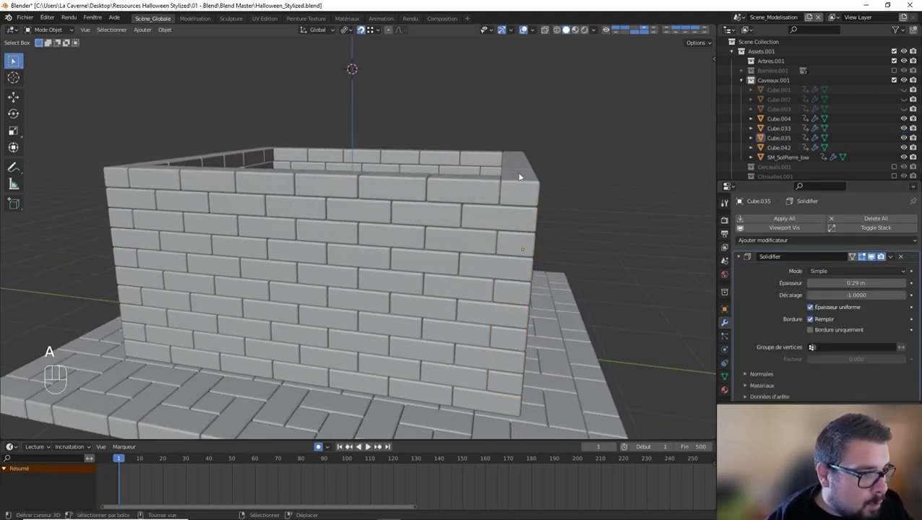
{"action": "middle_click_drag", "start_coordinate": [520, 179], "coordinate": [600, 173]}
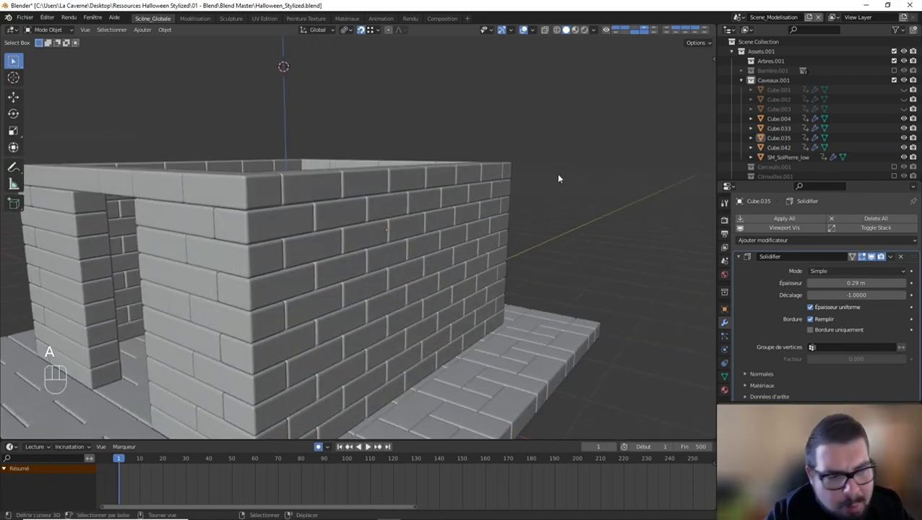
{"action": "scroll", "coordinate": [476, 273], "scroll_direction": "down", "scroll_amount": 2}
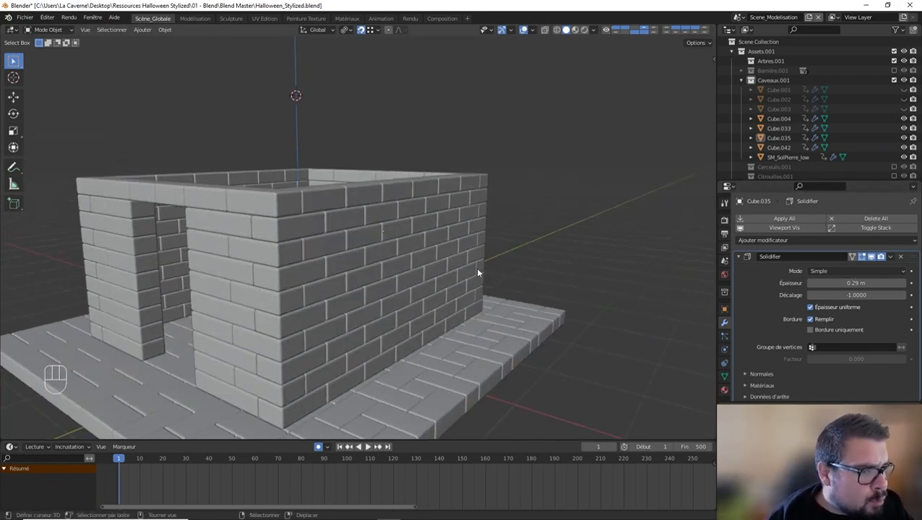
{"action": "scroll", "coordinate": [476, 272], "scroll_direction": "up", "scroll_amount": 2}
Select the two opposite side walls and join them into a single object.
{"action": "left_click", "coordinate": [320, 200]}
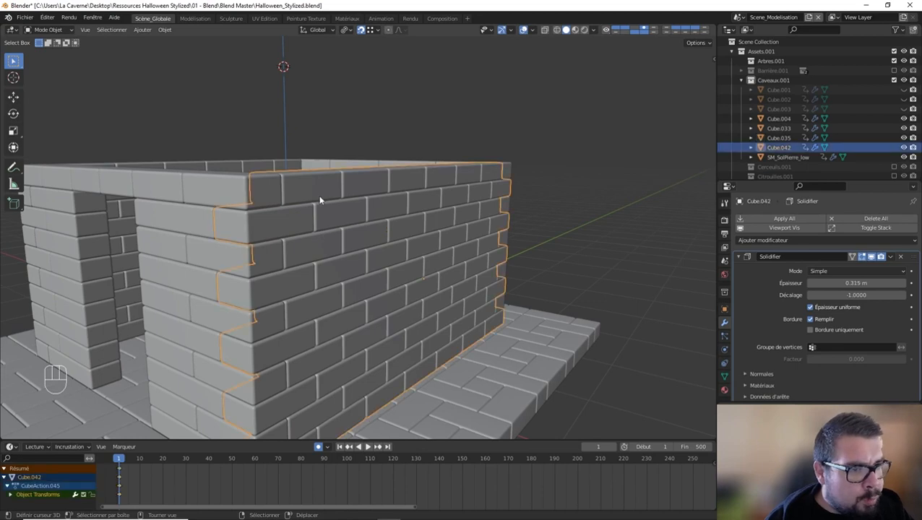
{"action": "middle_click_drag", "start_coordinate": [324, 201], "coordinate": [319, 221]}
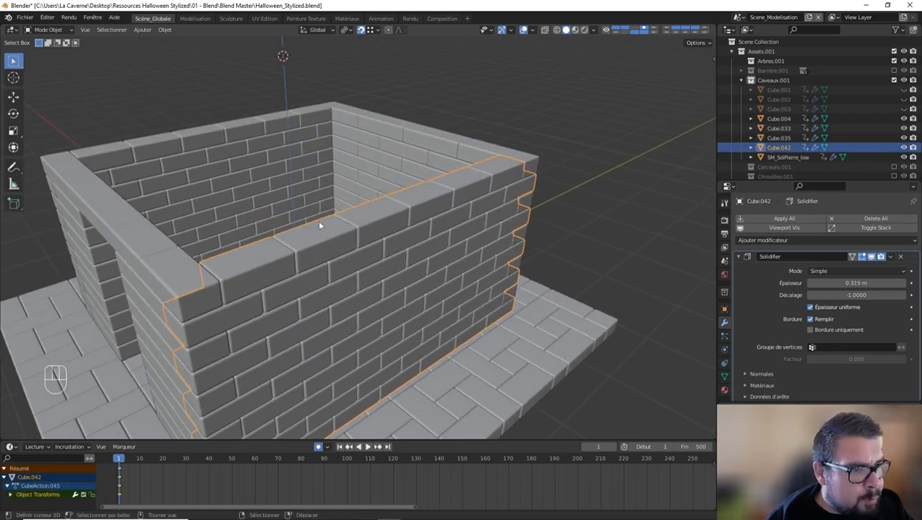
{"action": "left_click", "coordinate": [208, 153], "text": "shift"}
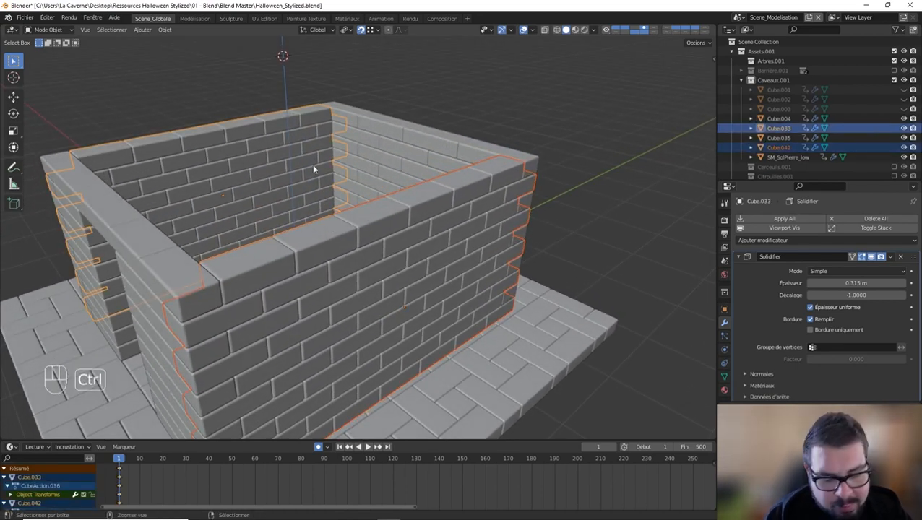
{"action": "key", "text": "ctrl+j"}
Apply the scale and rotation of the joined side walls, and apply their Solidify modifier.
{"action": "key", "text": "q"}
{"action": "left_click", "coordinate": [280, 147]}
{"action": "key", "text": "q"}
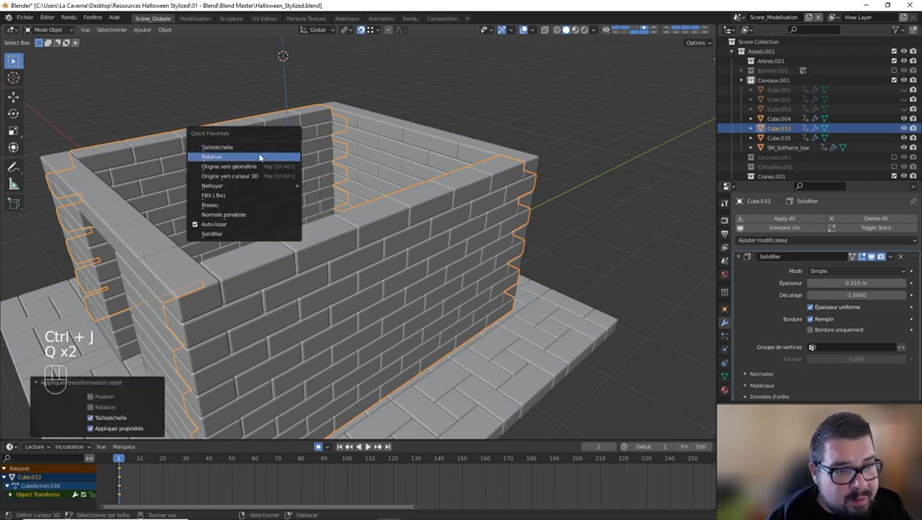
{"action": "left_click", "coordinate": [258, 154]}
{"action": "key", "text": "ctrl+a"}
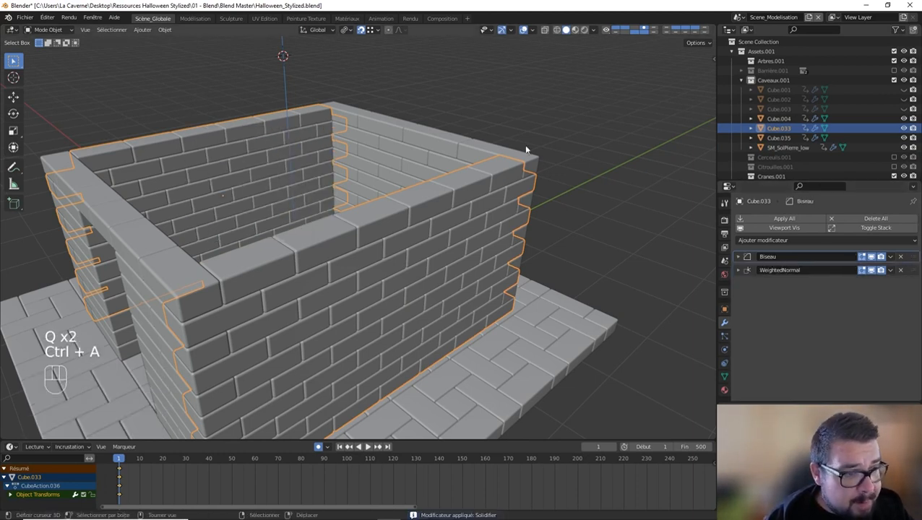
Join the back wall with the front doorway wall and apply their Solidify modifier.
{"action": "left_click", "coordinate": [447, 141]}
{"action": "left_click", "coordinate": [98, 210], "text": "shift"}
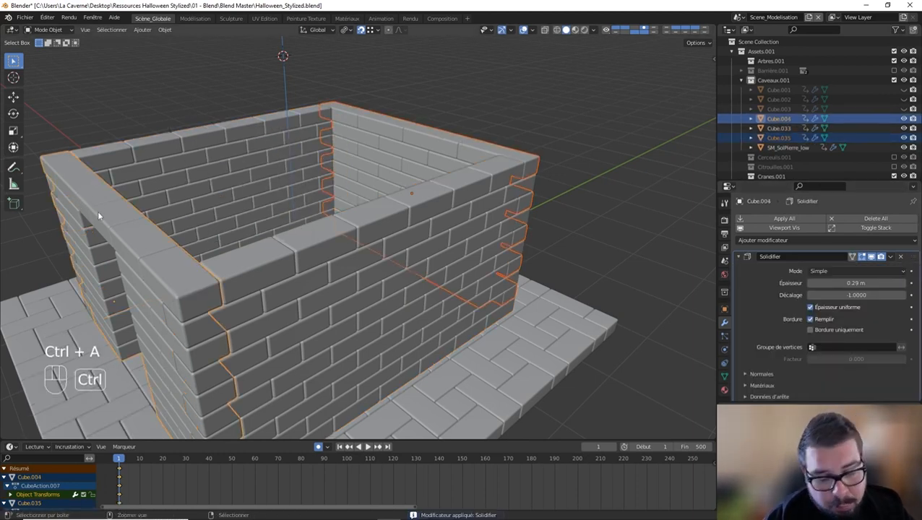
{"action": "key", "text": "ctrl+j"}
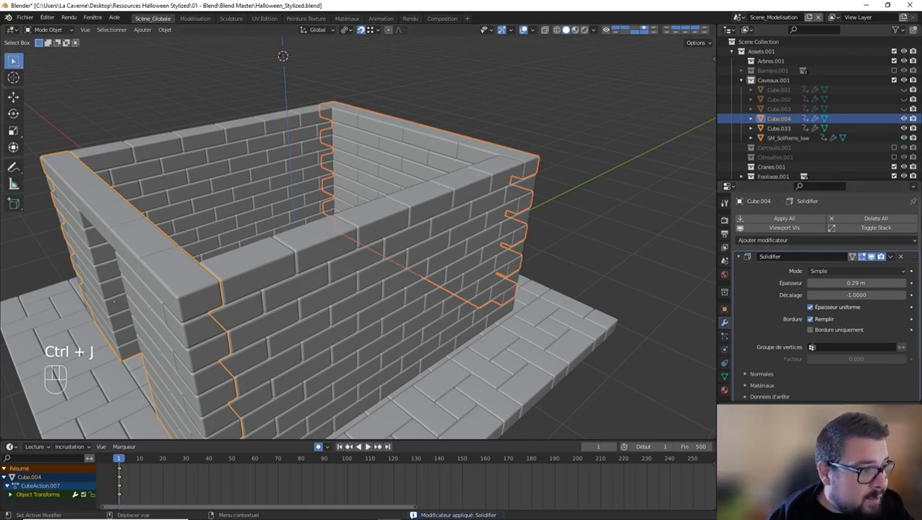
{"action": "key", "text": "ctrl+a"}
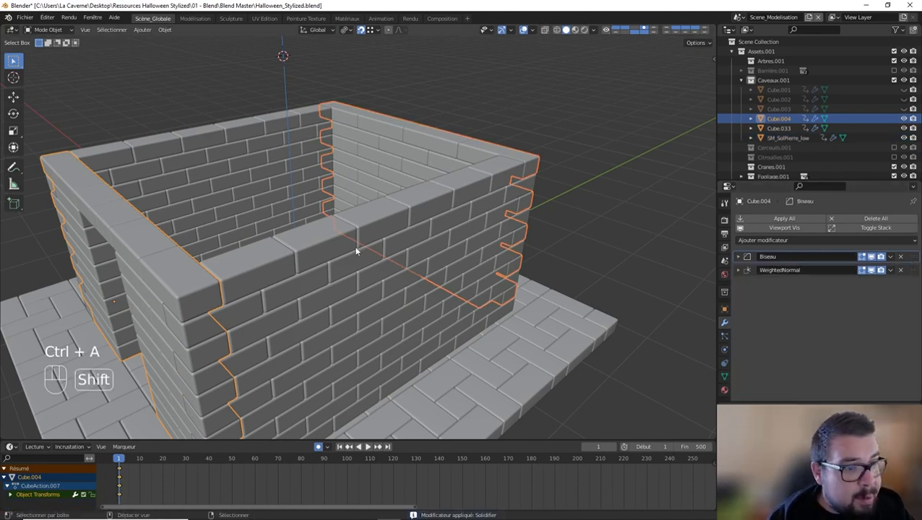
Join both wall pairs into one object, applying its scale and rotation and setting its origin to its geometry.
{"action": "left_click", "coordinate": [238, 185], "text": "shift"}
{"action": "key", "text": "ctrl+j"}
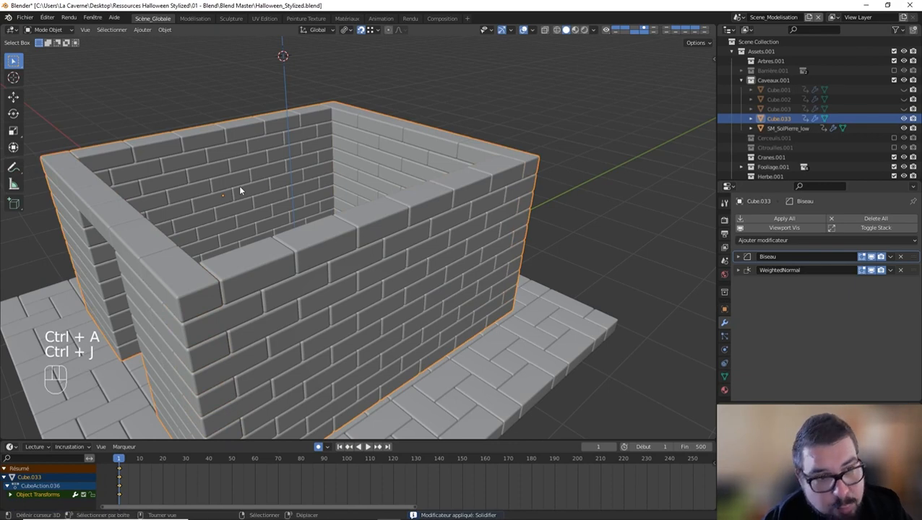
{"action": "key", "text": "q"}
{"action": "left_click", "coordinate": [214, 183]}
{"action": "key", "text": "q"}
{"action": "left_click", "coordinate": [206, 183]}
{"action": "key", "text": "q"}
{"action": "left_click", "coordinate": [192, 192]}
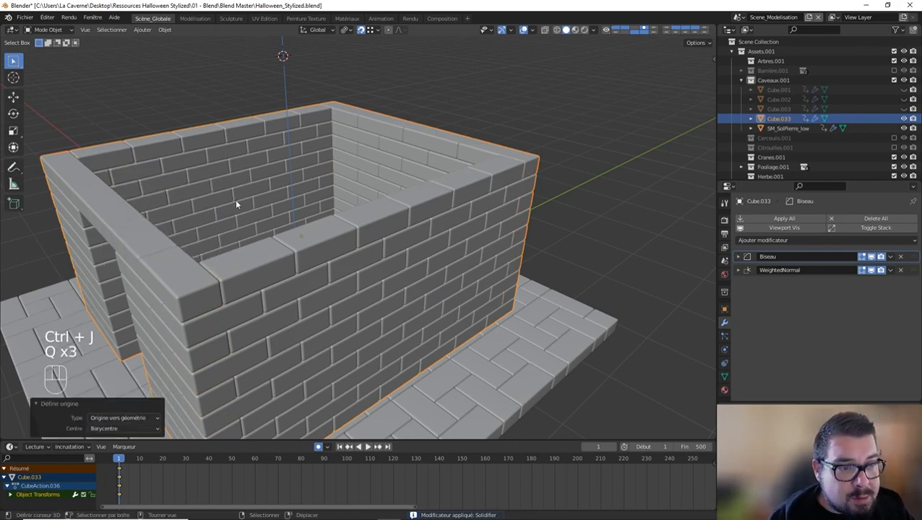
Unhide the vault's roof, roof supports and frieze, and deselect everything.
{"action": "middle_click_drag", "start_coordinate": [235, 198], "coordinate": [292, 208]}
{"action": "key", "text": "a"}
{"action": "left_click", "coordinate": [294, 164]}
{"action": "key", "text": "KP_Divide"}
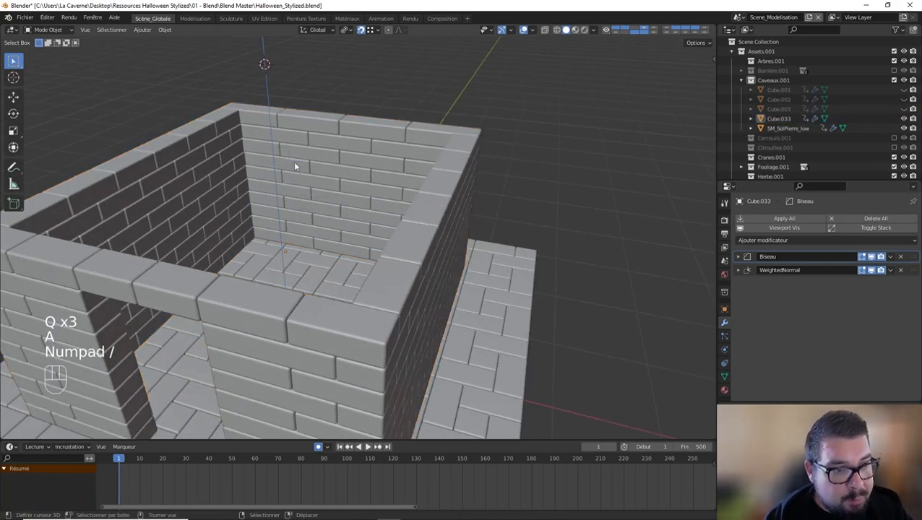
{"action": "key", "text": "alt+h"}
{"action": "key", "text": "a"}
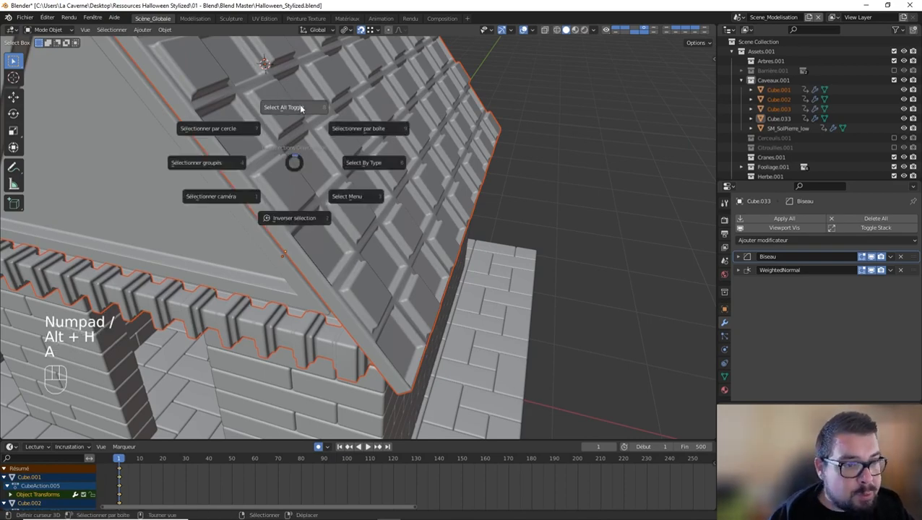
{"action": "left_click", "coordinate": [293, 186]}
{"action": "middle_click_drag", "start_coordinate": [293, 190], "coordinate": [358, 242]}
{"action": "middle_click_drag", "start_coordinate": [358, 242], "coordinate": [280, 230], "text": "shift"}
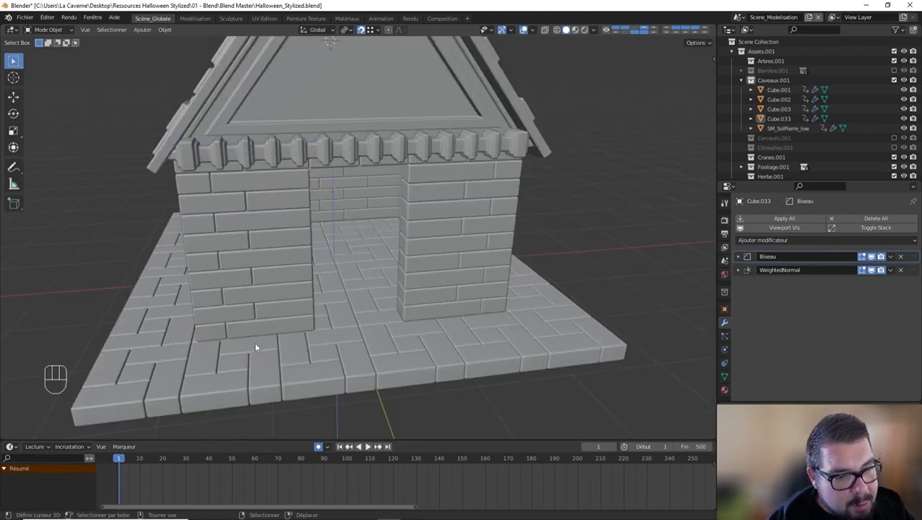
{"action": "middle_click_drag", "start_coordinate": [460, 317], "coordinate": [403, 271], "text": "shift"}
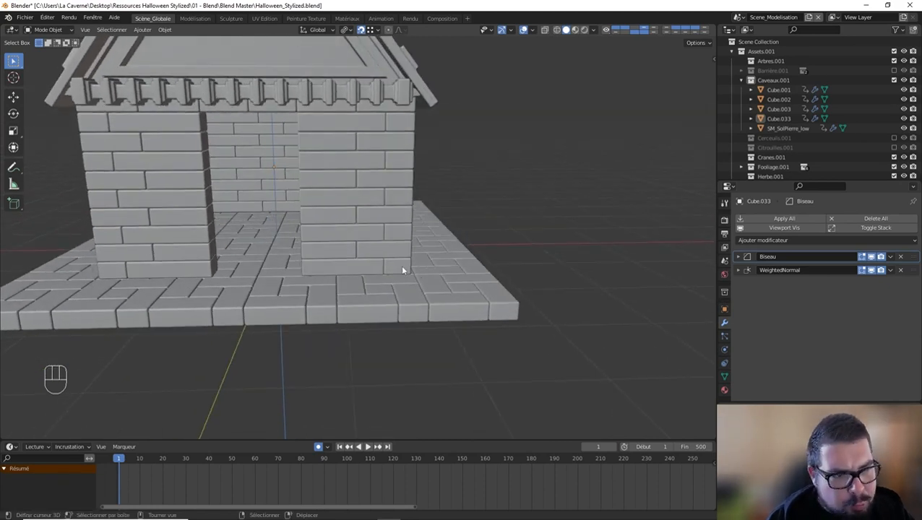
{"action": "scroll", "coordinate": [371, 259], "scroll_direction": "down", "scroll_amount": 5}
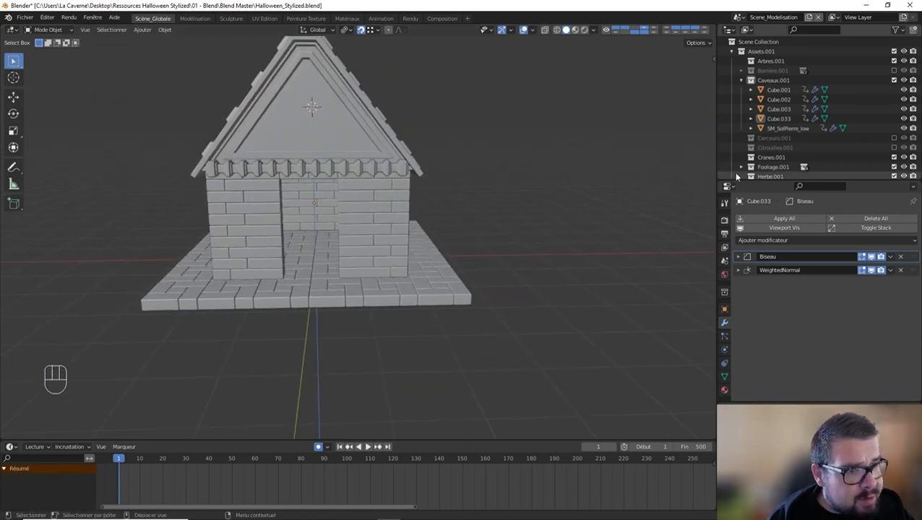
Rename the tiled roof object Cube.001 as SM_Toit_low.
{"action": "left_click", "coordinate": [778, 91]}
{"action": "double_click", "coordinate": [779, 91]}
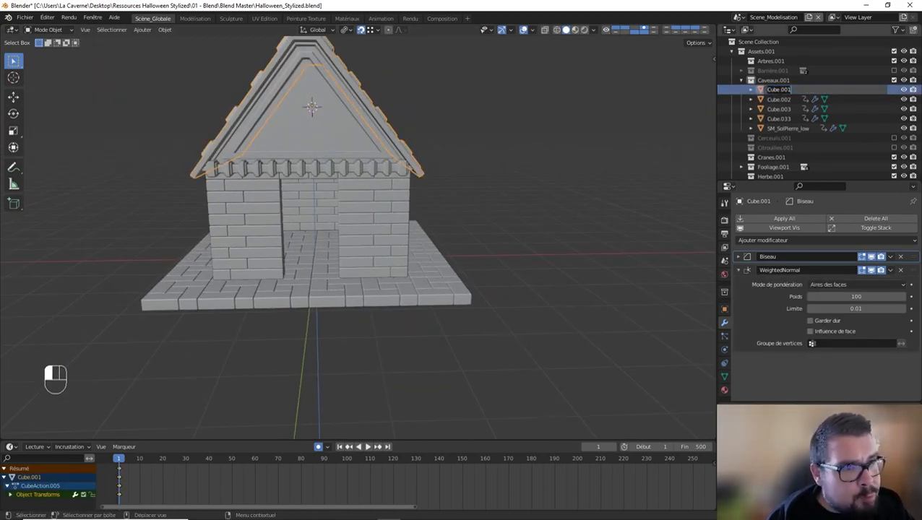
{"action": "type", "text": "SM_"}
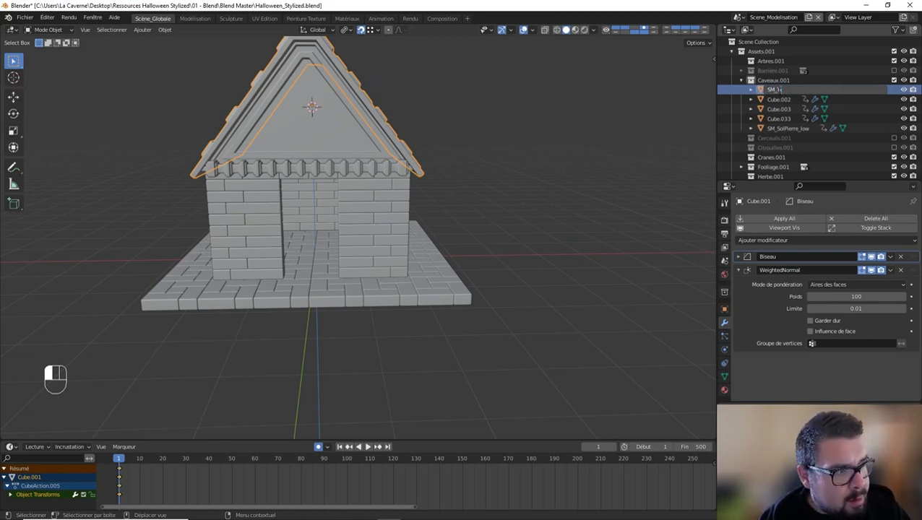
{"action": "key", "text": "BackSpace"}
{"action": "type", "text": "Toit"}
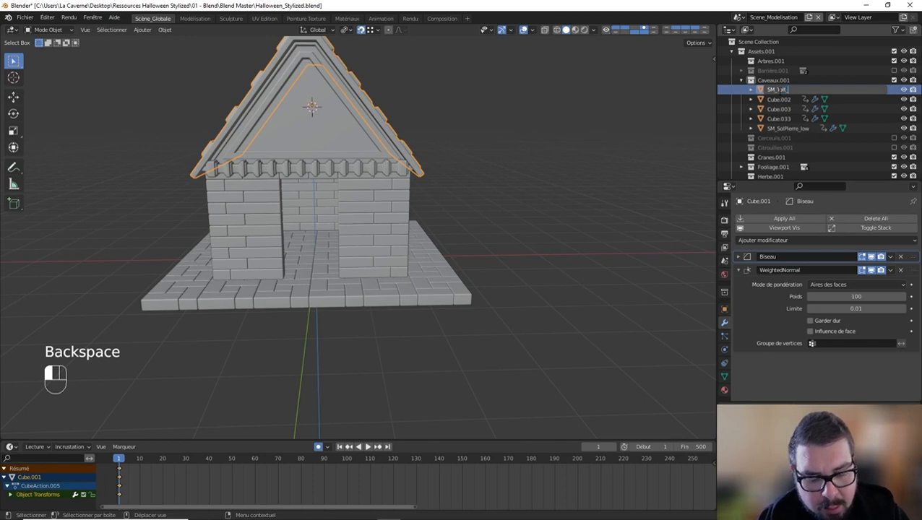
{"action": "type", "text": "_low"}
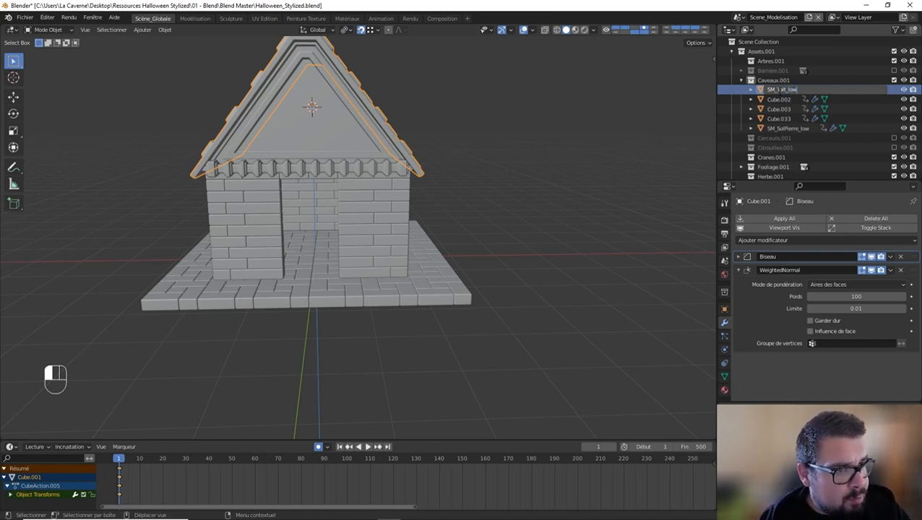
{"action": "key", "text": "Return"}
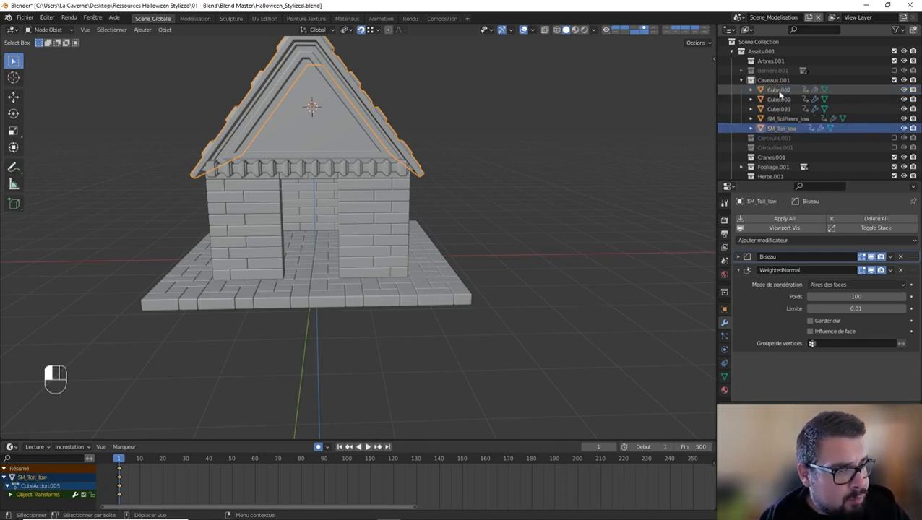
Rename the roof support object Cube.002 as SM_MaintiensToit_low.
{"action": "left_click", "coordinate": [778, 89]}
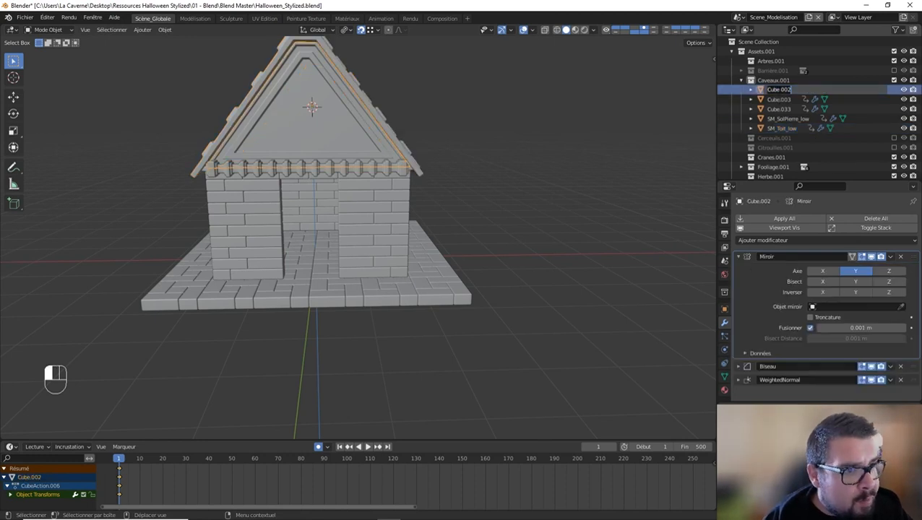
{"action": "double_click", "coordinate": [778, 90]}
{"action": "type", "text": "SM"}
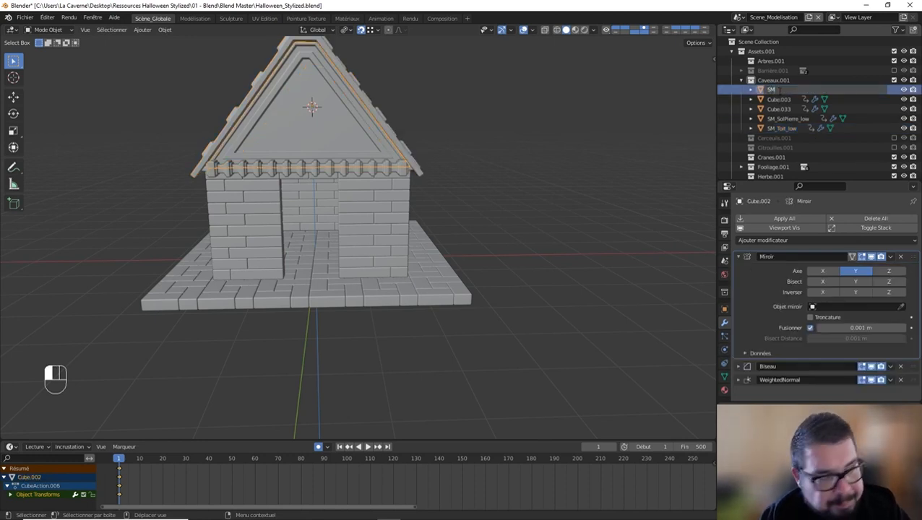
{"action": "type", "text": "_Mai"}
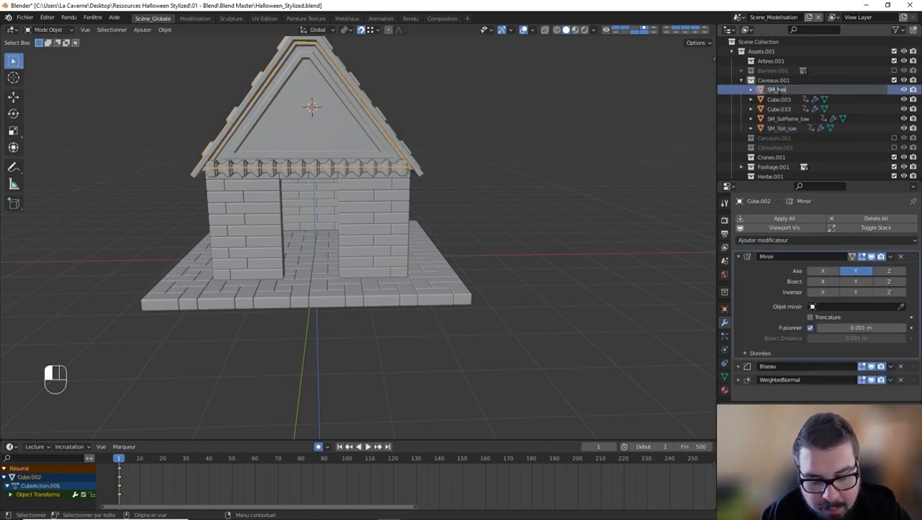
{"action": "type", "text": "ntiensToit_l"}
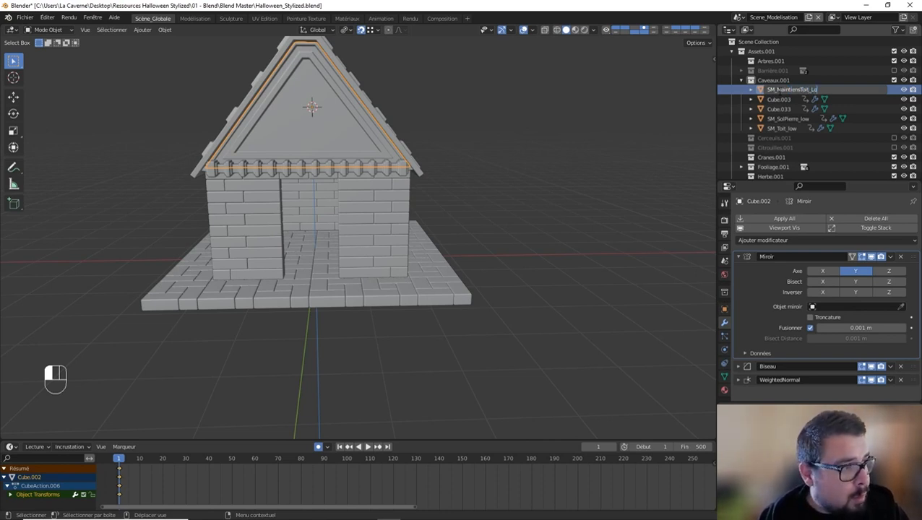
{"action": "key", "text": "BackSpace"}
{"action": "type", "text": "mp"}
{"action": "key", "text": "BackSpace"}
{"action": "key", "text": "BackSpace"}
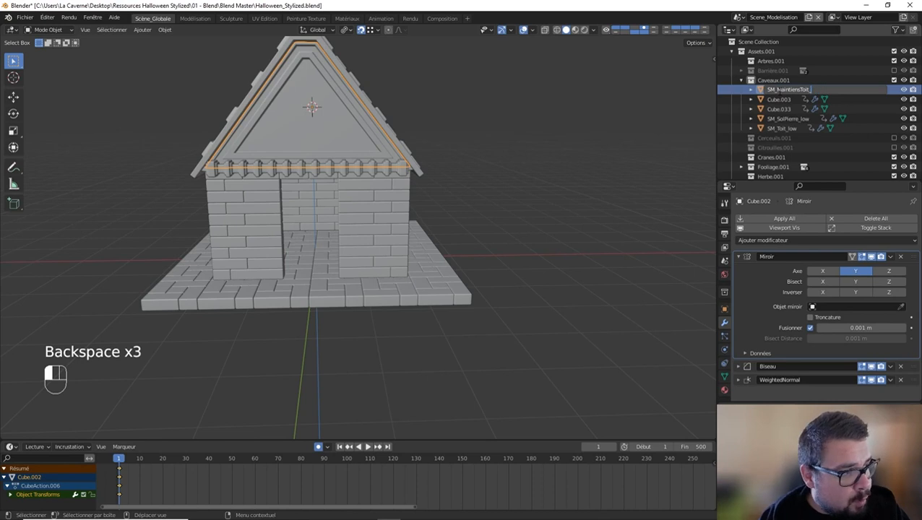
{"action": "type", "text": "low"}
{"action": "key", "text": "Return"}
Rename the decorative frieze object Cube.003 as SM_Déco_low.
{"action": "left_click", "coordinate": [779, 90]}
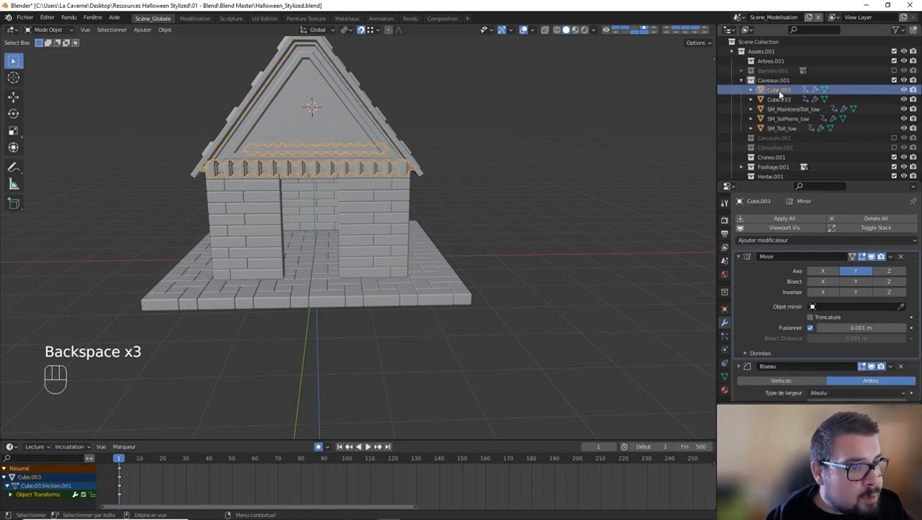
{"action": "double_click", "coordinate": [779, 90]}
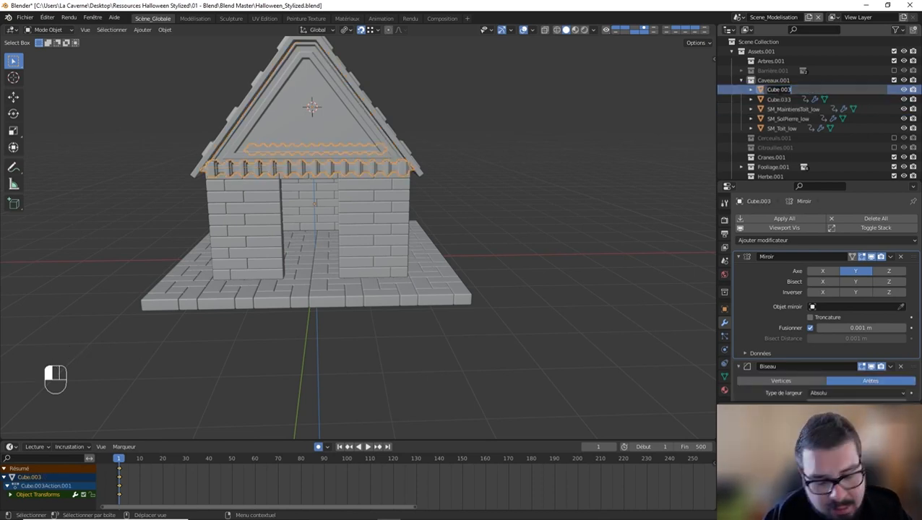
{"action": "type", "text": "Décor"}
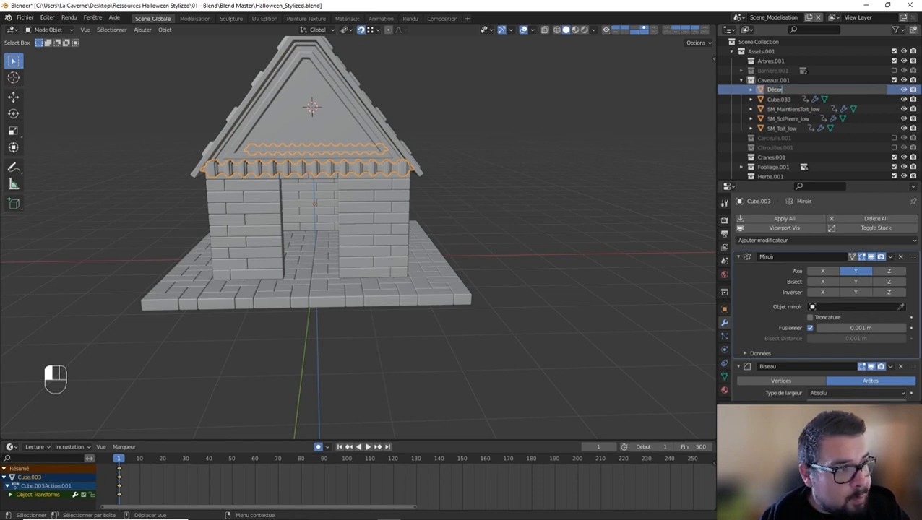
{"action": "key", "text": "BackSpace"}
{"action": "key", "text": "BackSpace"}
{"action": "key", "text": "BackSpace"}
{"action": "key", "text": "BackSpace"}
{"action": "key", "text": "BackSpace"}
{"action": "type", "text": "SM"}
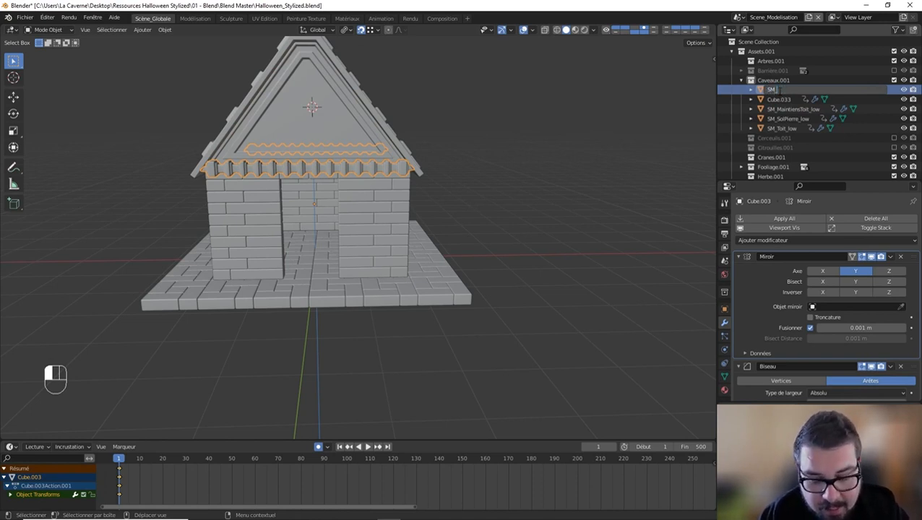
{"action": "type", "text": "_Déc"}
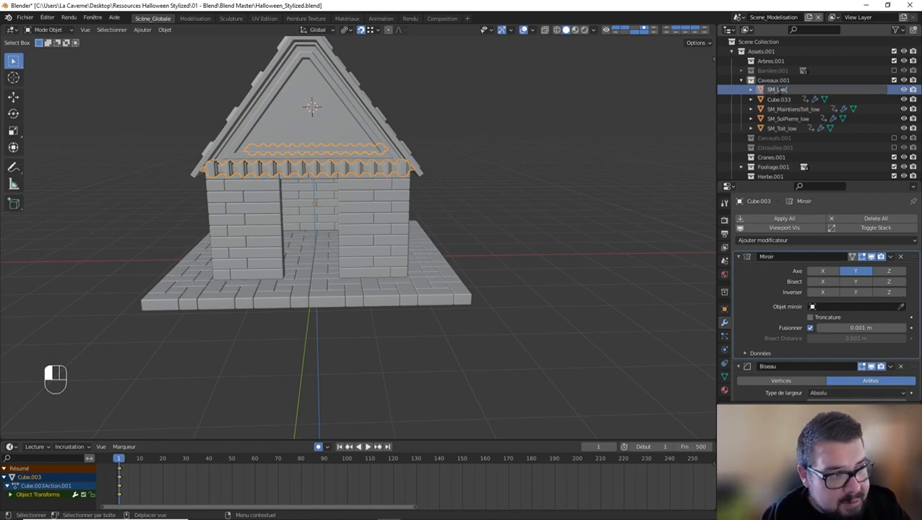
{"action": "type", "text": "o"}
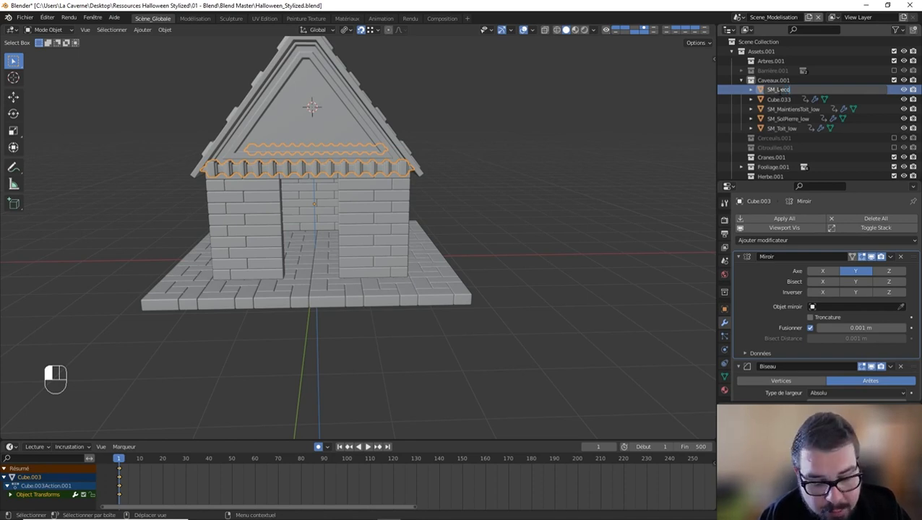
{"action": "type", "text": "_l"}
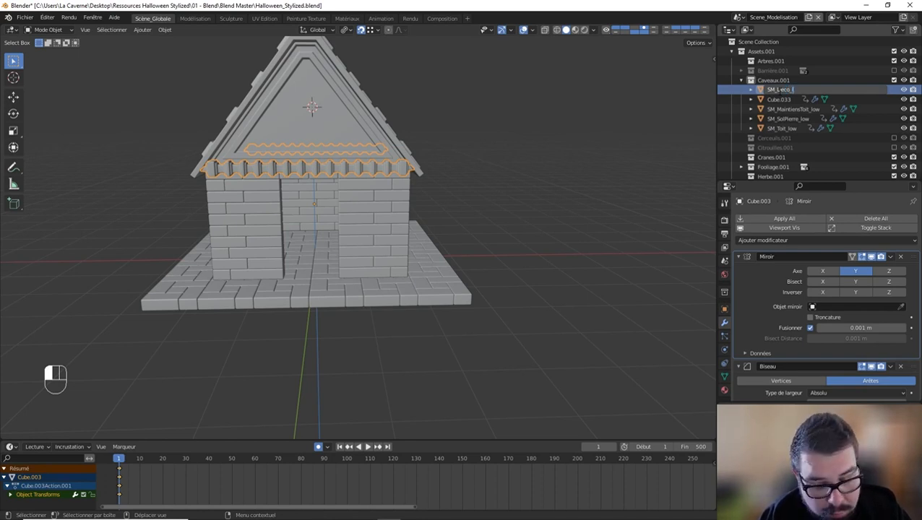
{"action": "type", "text": "ow"}
{"action": "key", "text": "Return"}
Rename the joined brick walls object Cube.033 as SM_Murs_low, and deselect everything.
{"action": "left_click", "coordinate": [779, 90]}
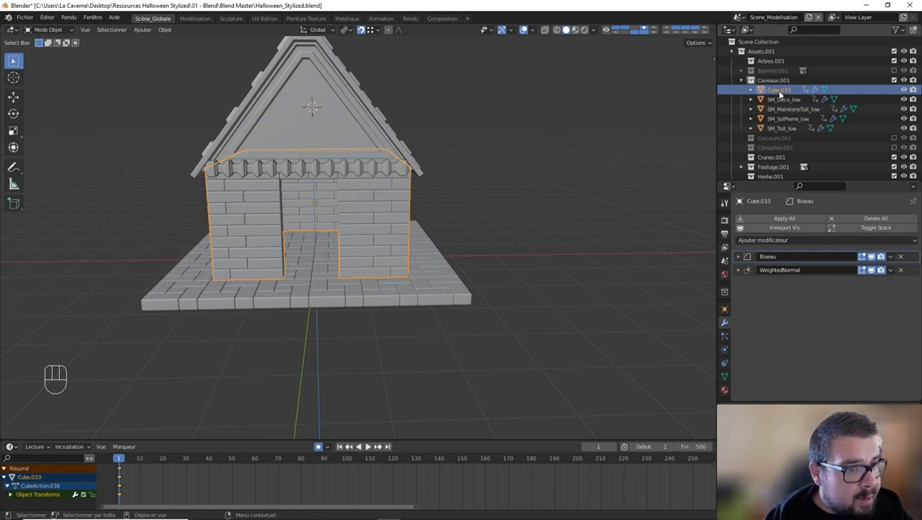
{"action": "double_click", "coordinate": [778, 90]}
{"action": "type", "text": "SM"}
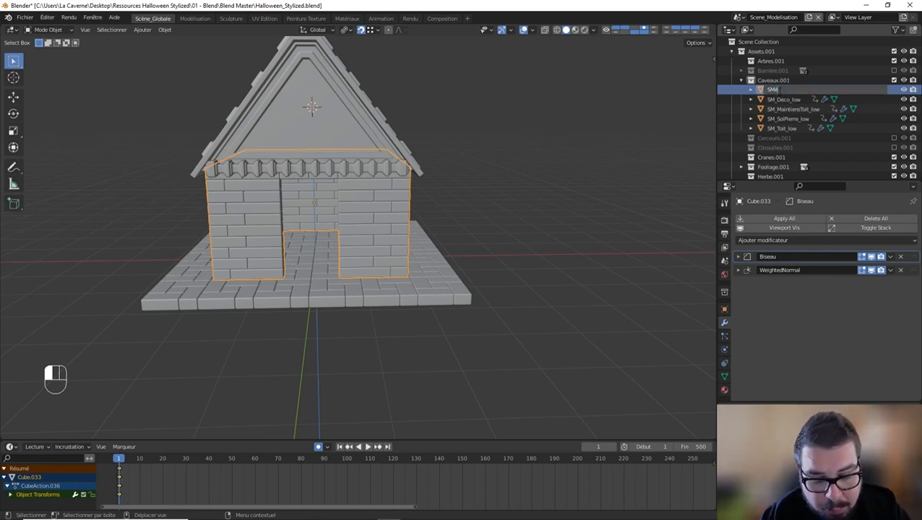
{"action": "type", "text": "_Murs"}
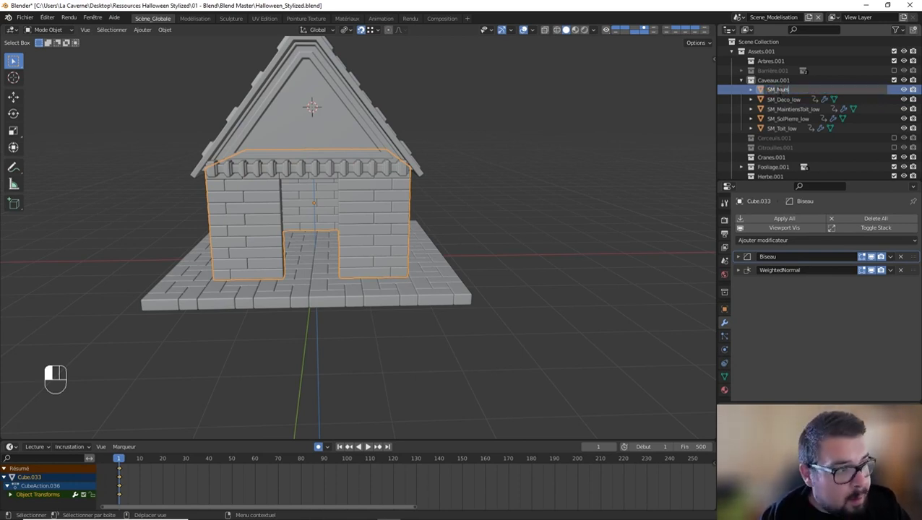
{"action": "type", "text": "_low"}
{"action": "key", "text": "Return"}
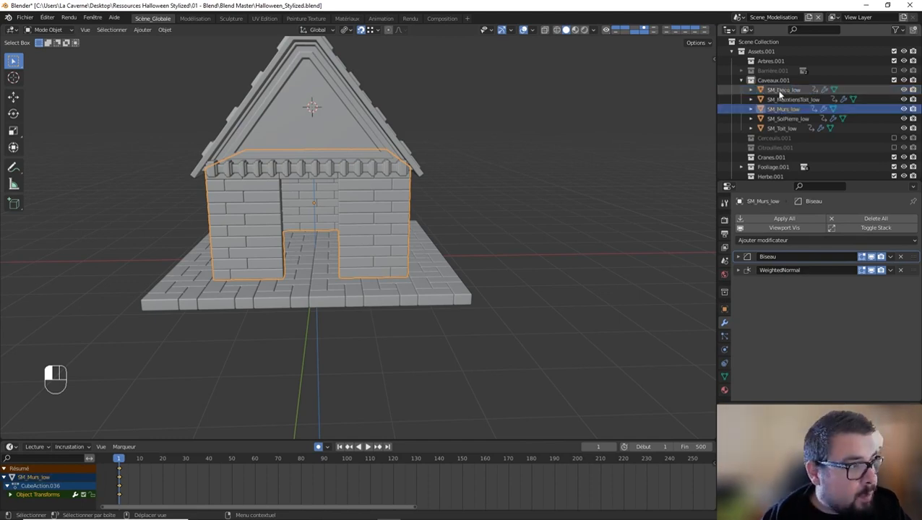
{"action": "key", "text": "a"}
{"action": "left_click", "coordinate": [401, 106]}
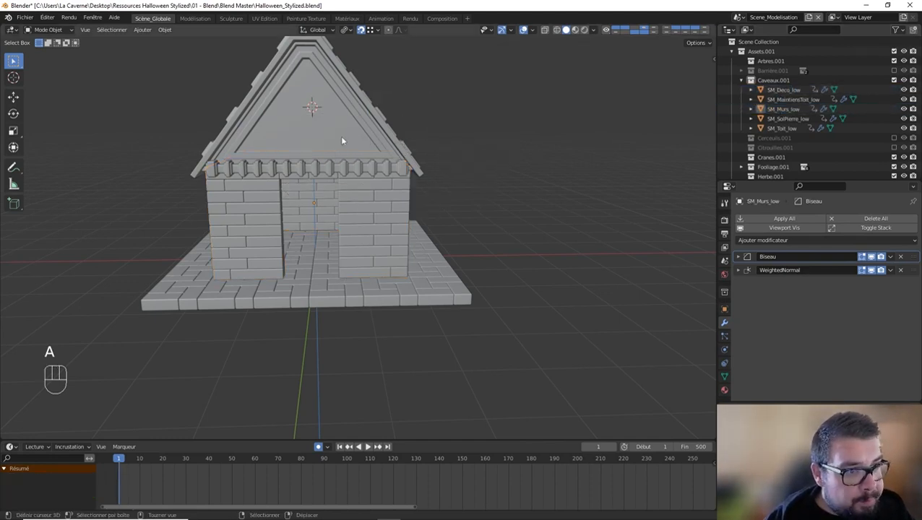
{"action": "middle_click_drag", "start_coordinate": [340, 135], "coordinate": [329, 155]}
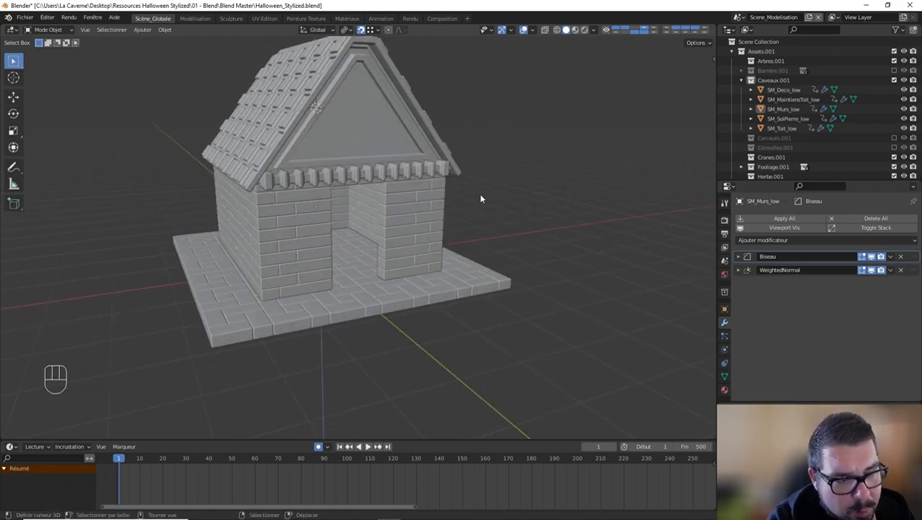